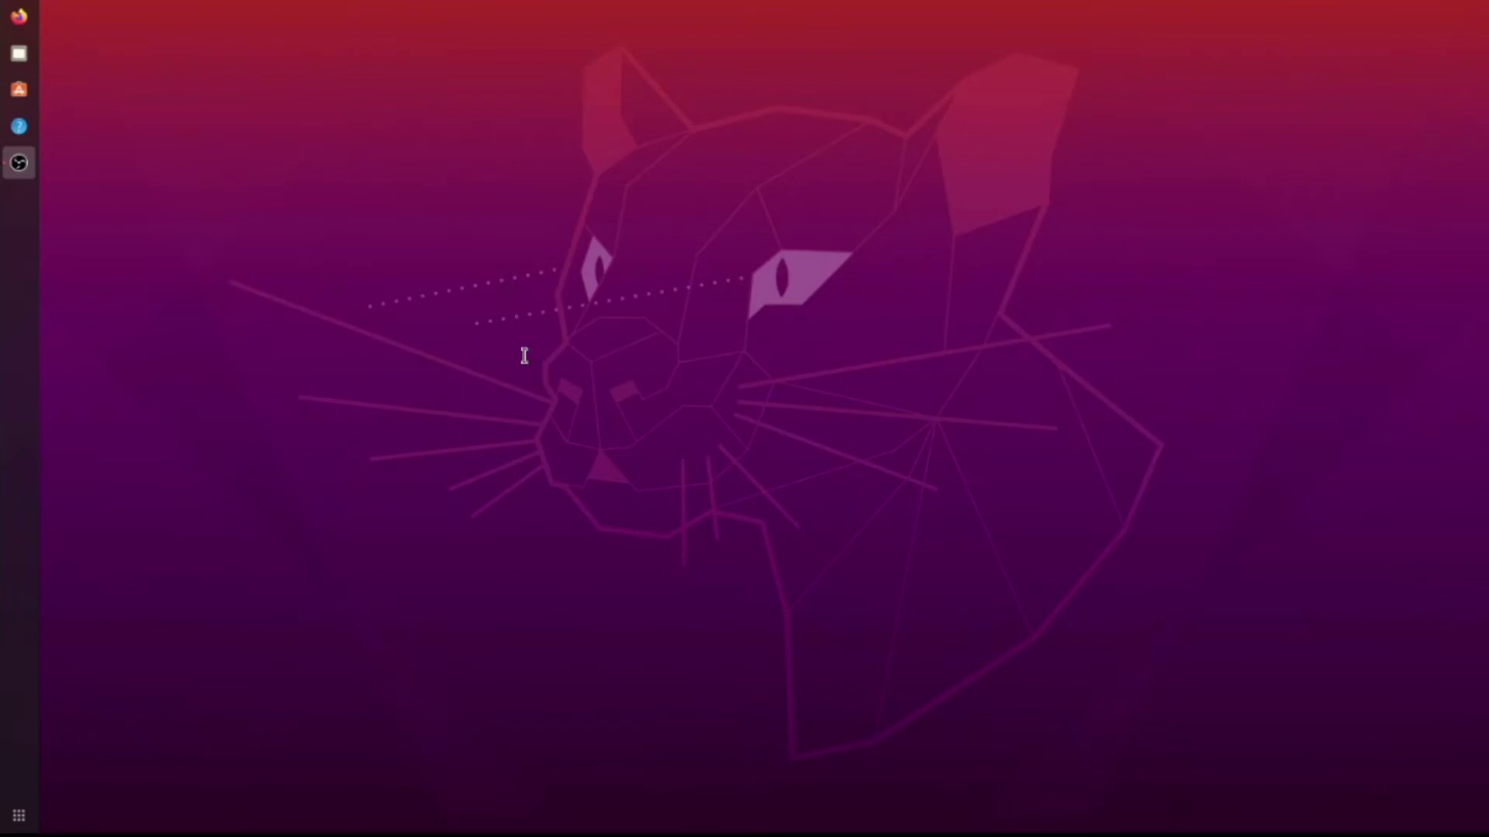
Open a terminal window and start a root session with sudo su, entering the account password
key(ctrl+alt+t)
drag(402, 156, 647, 176)
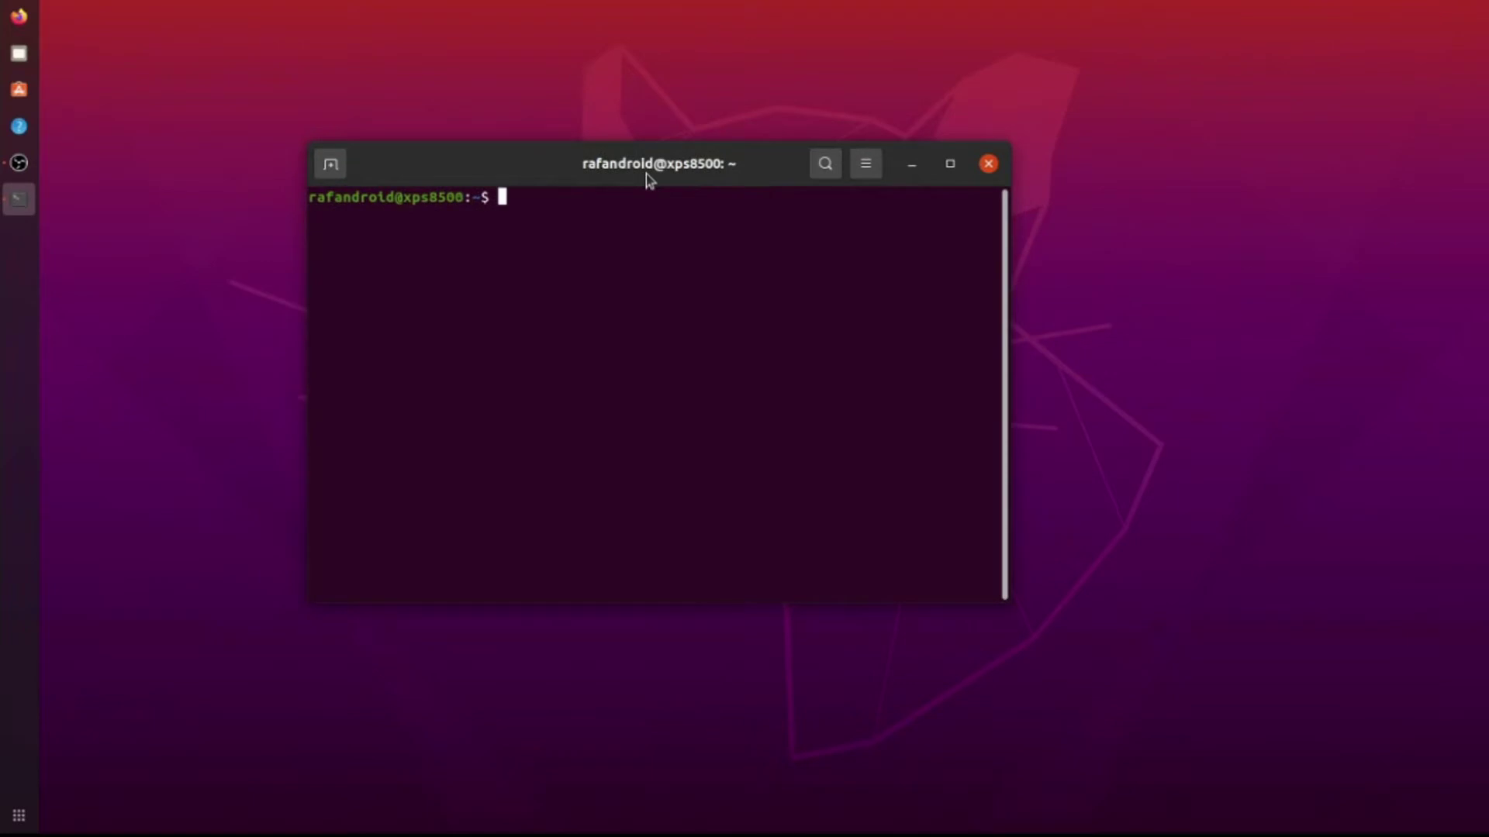
text(sudo su)
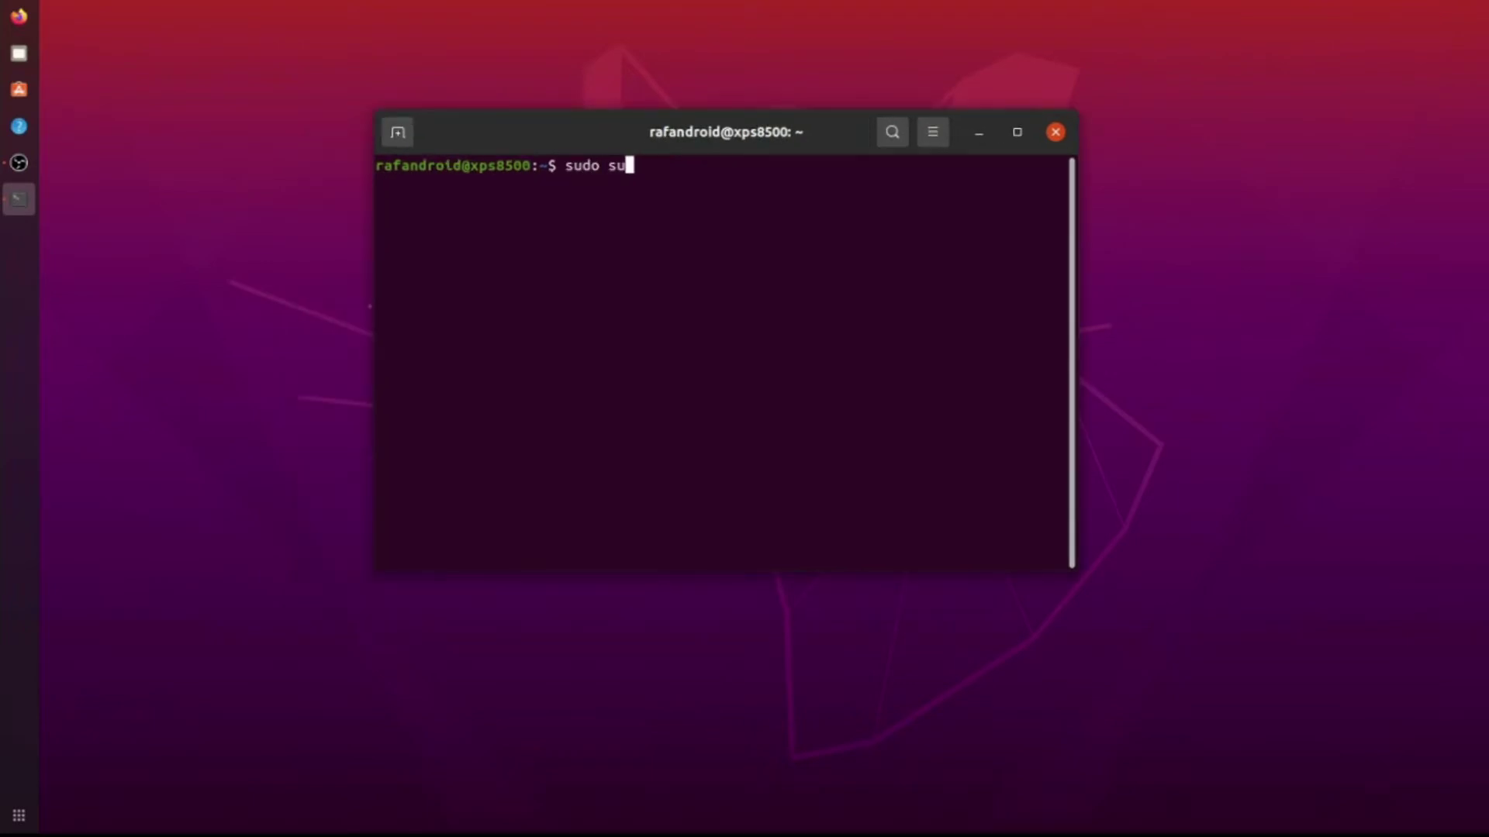
key(Return)
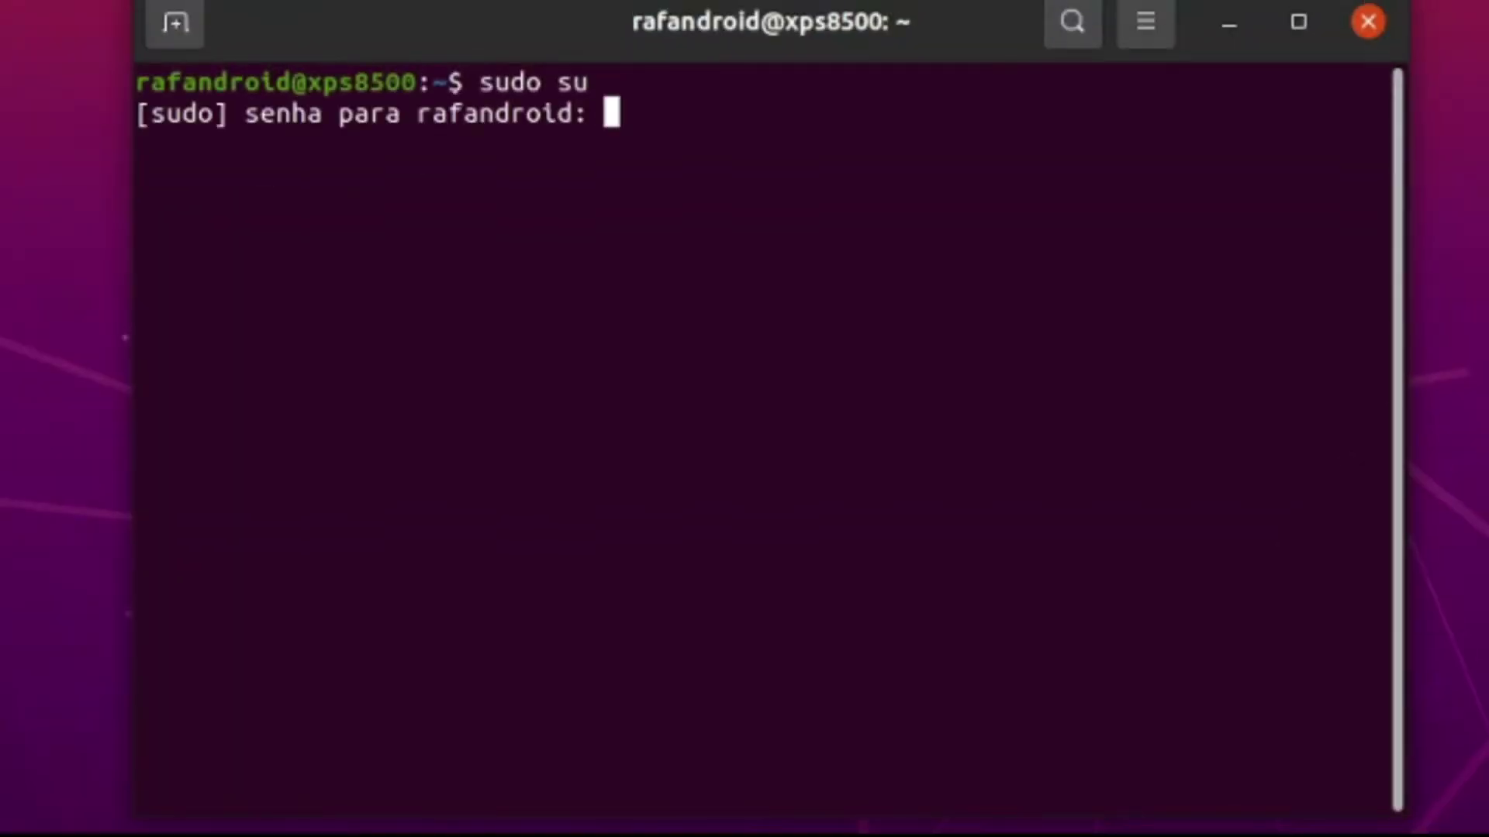
key(Return)
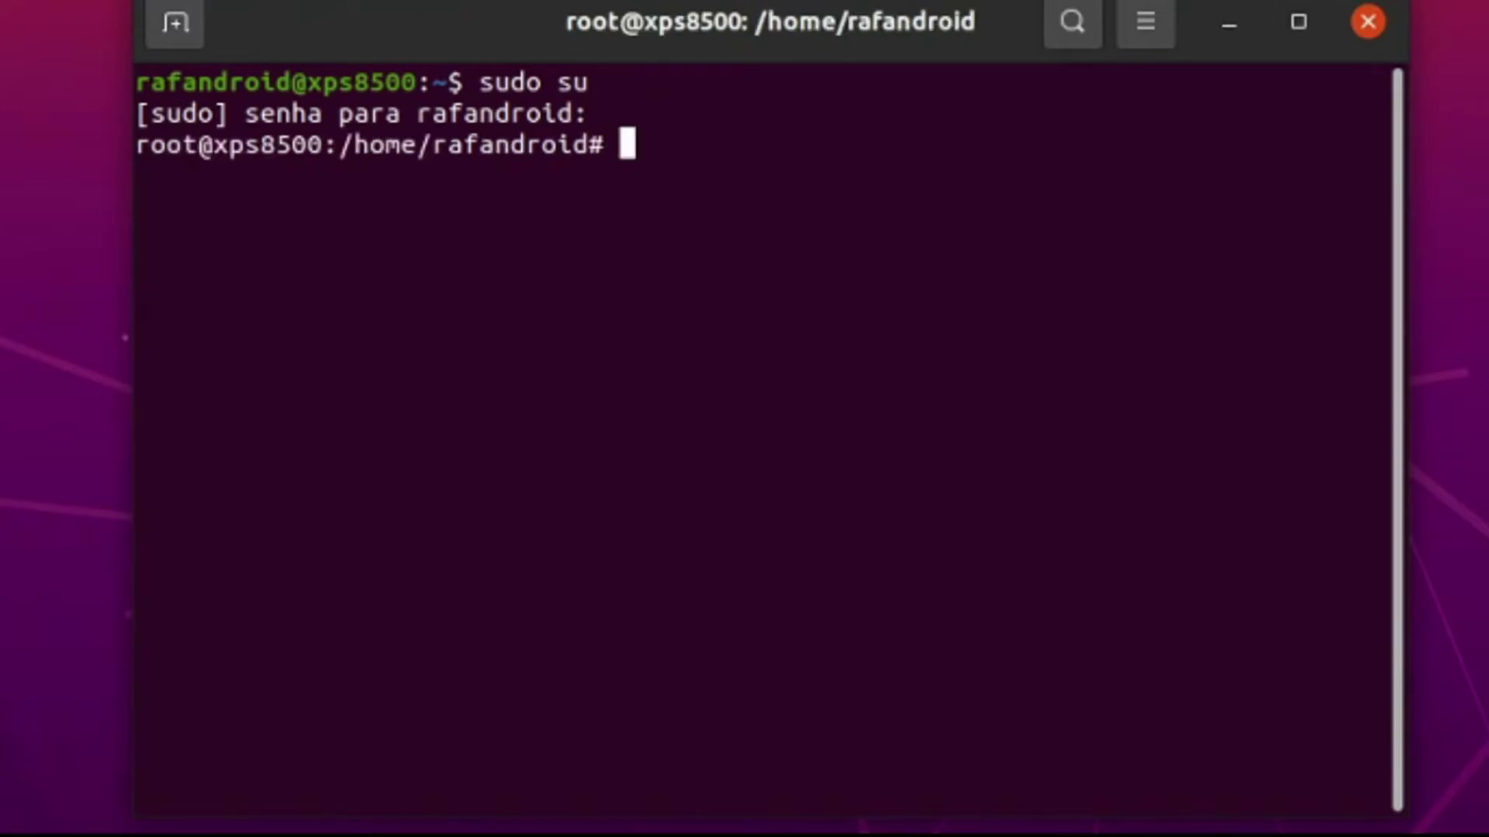
Install the gnome-boxes package with apt install gnome-boxes, answering s to proceed with the installation
text(ap)
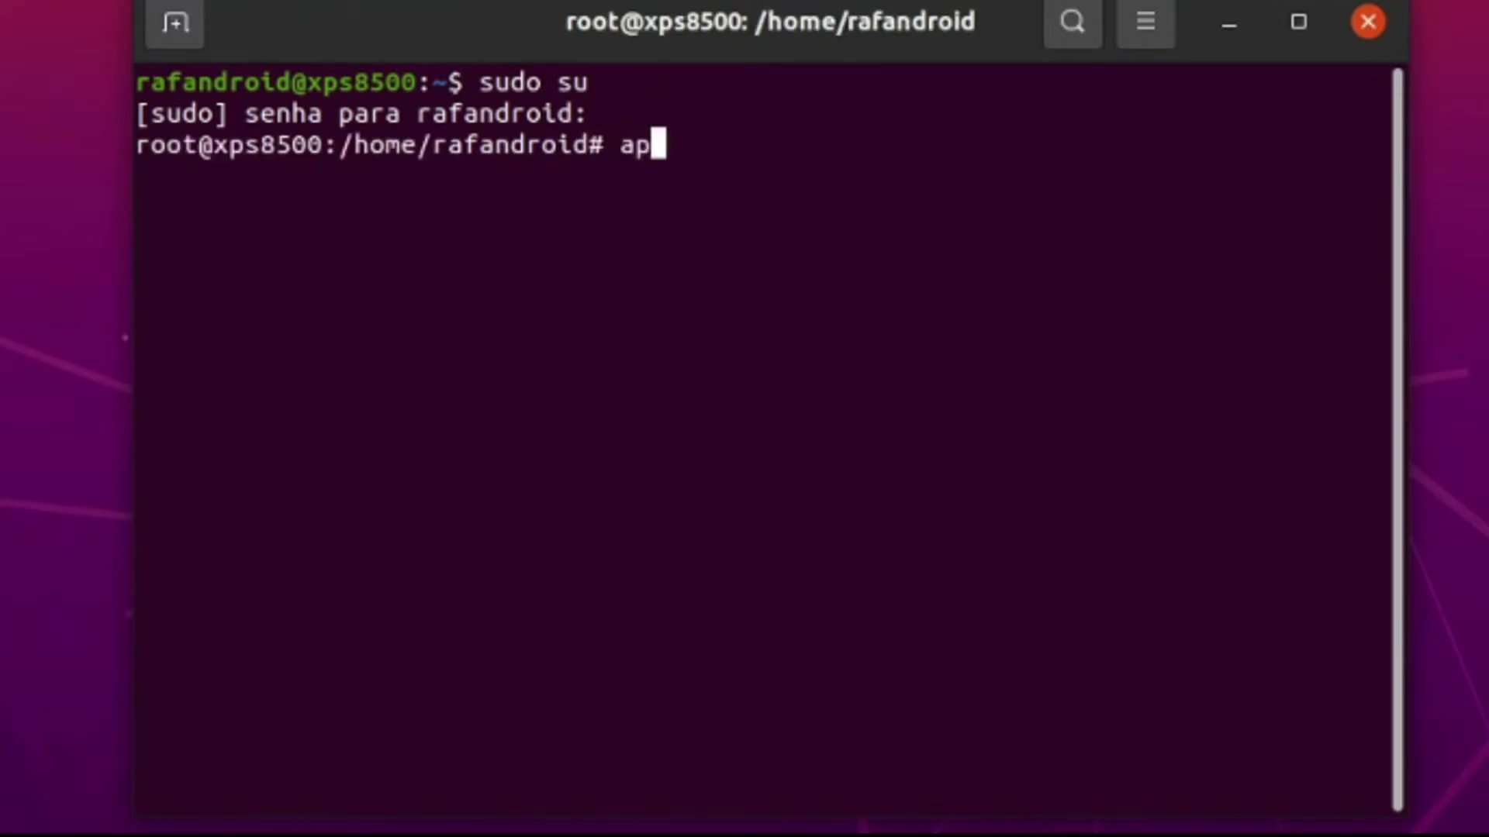
text(t install )
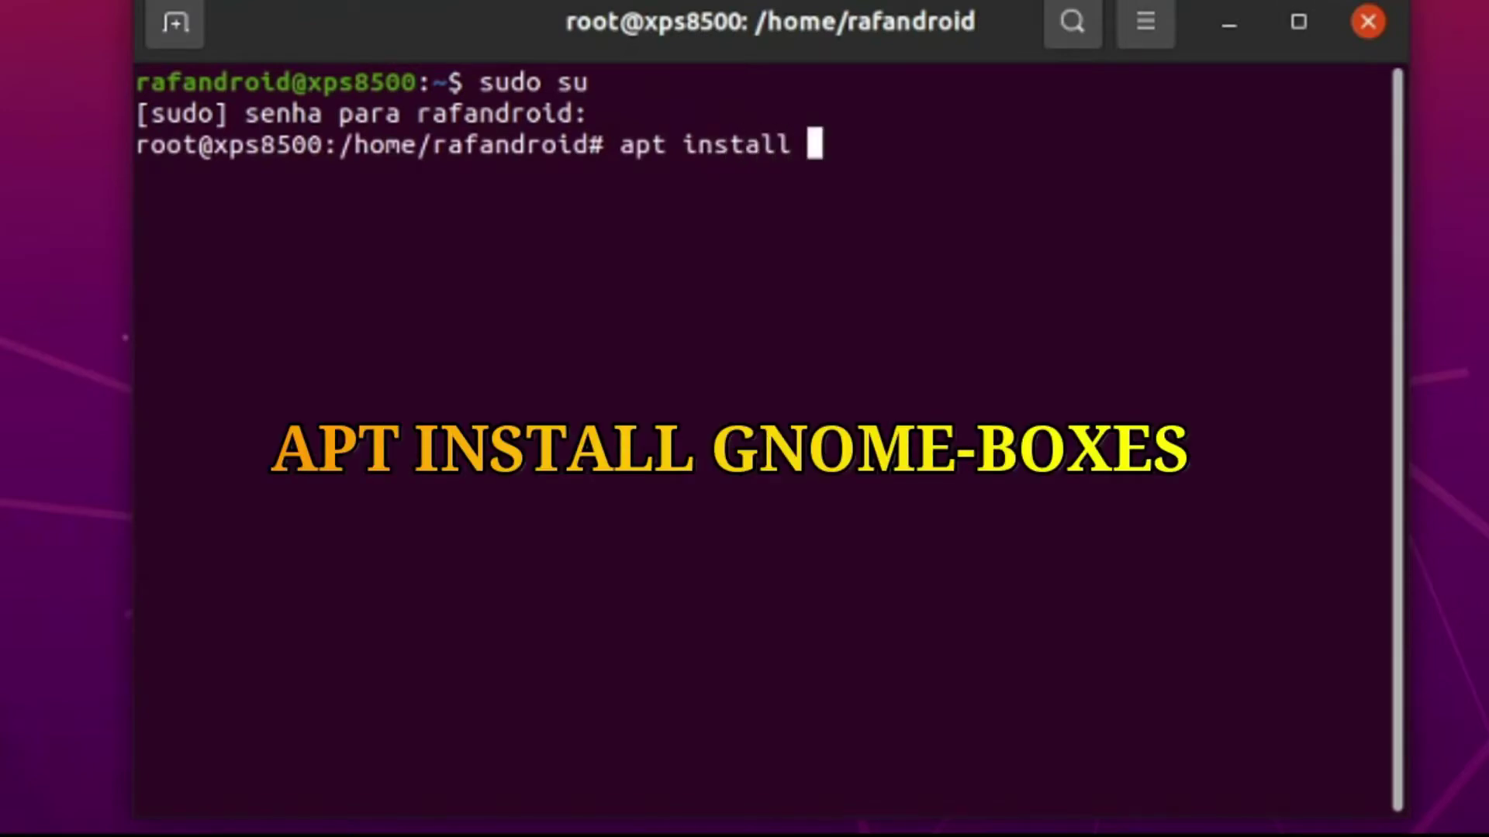
text(gnome-boxes)
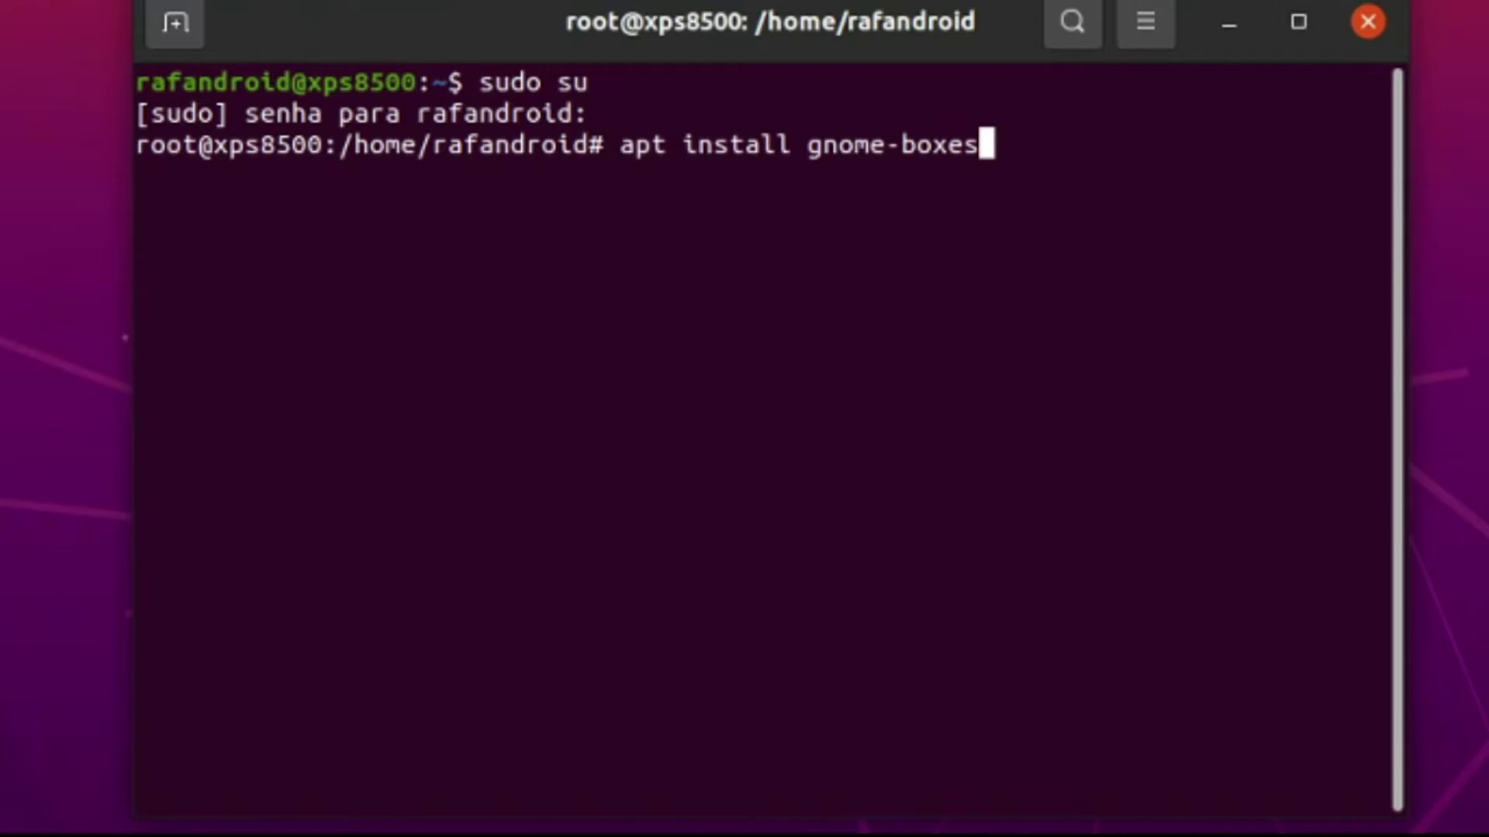
key(Return)
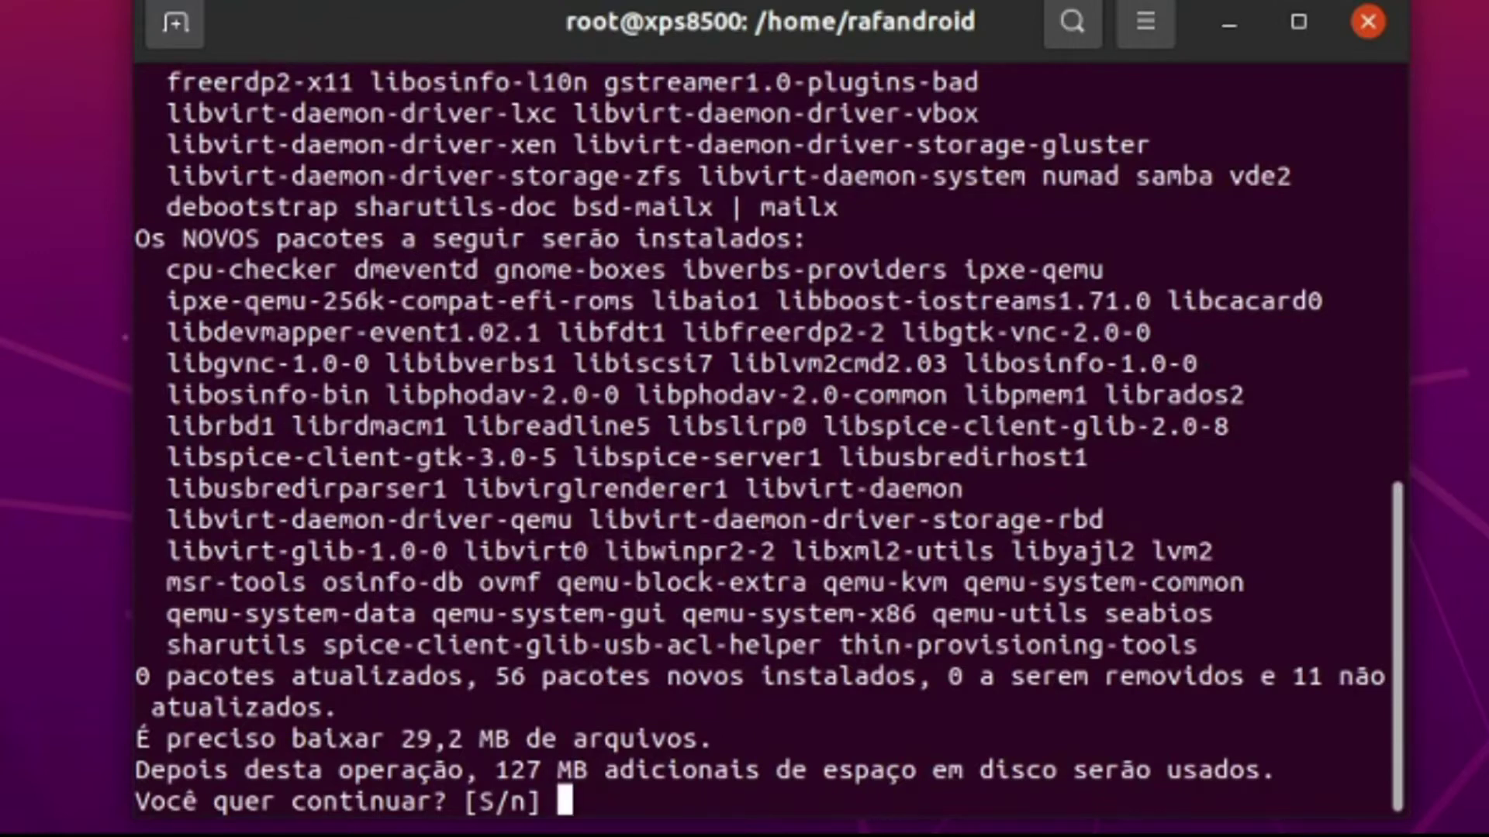
text(s)
key(Return)
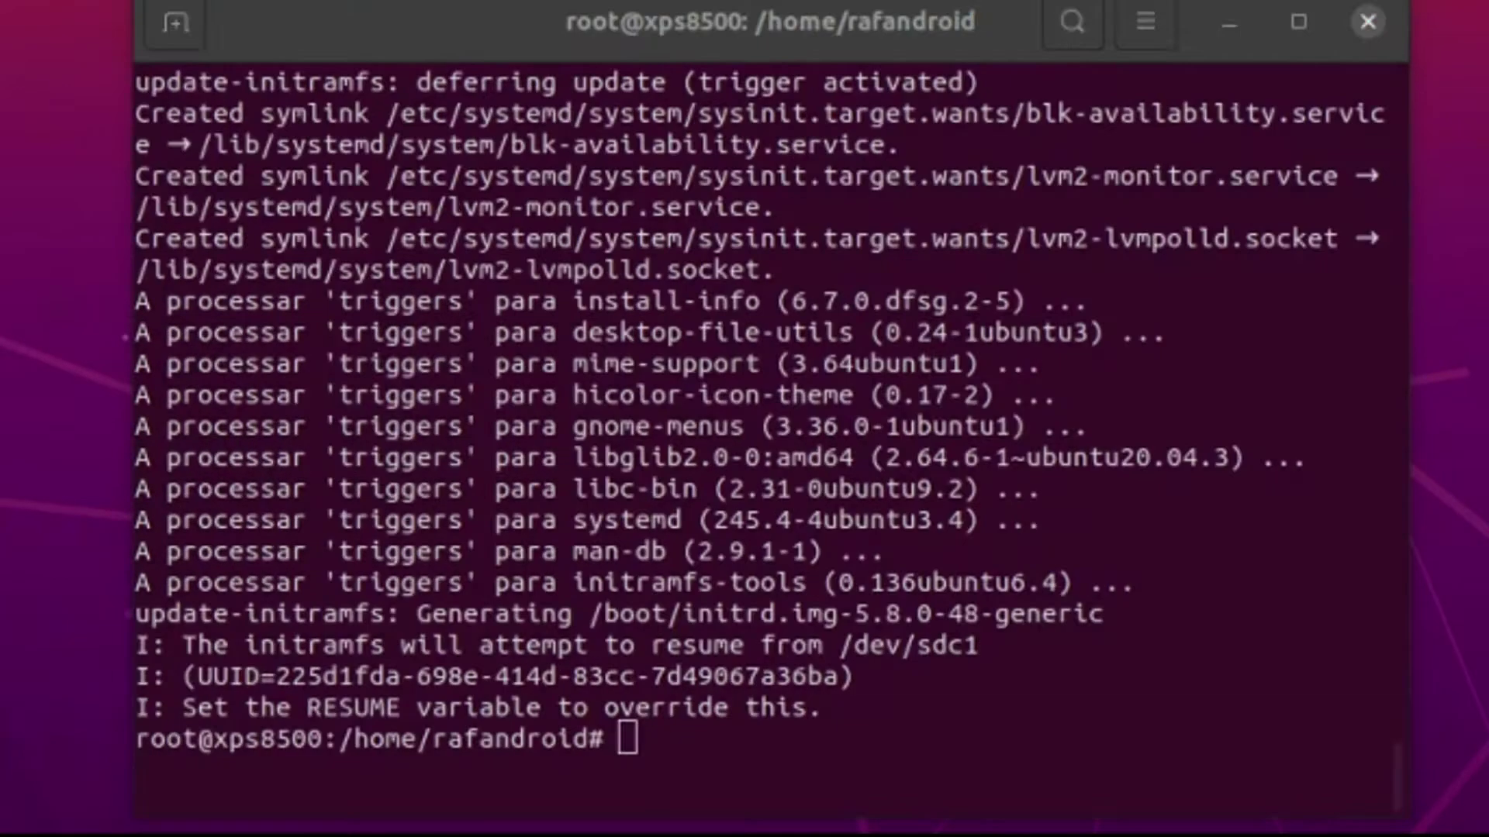
Exit the root session and close the terminal
click(674, 784)
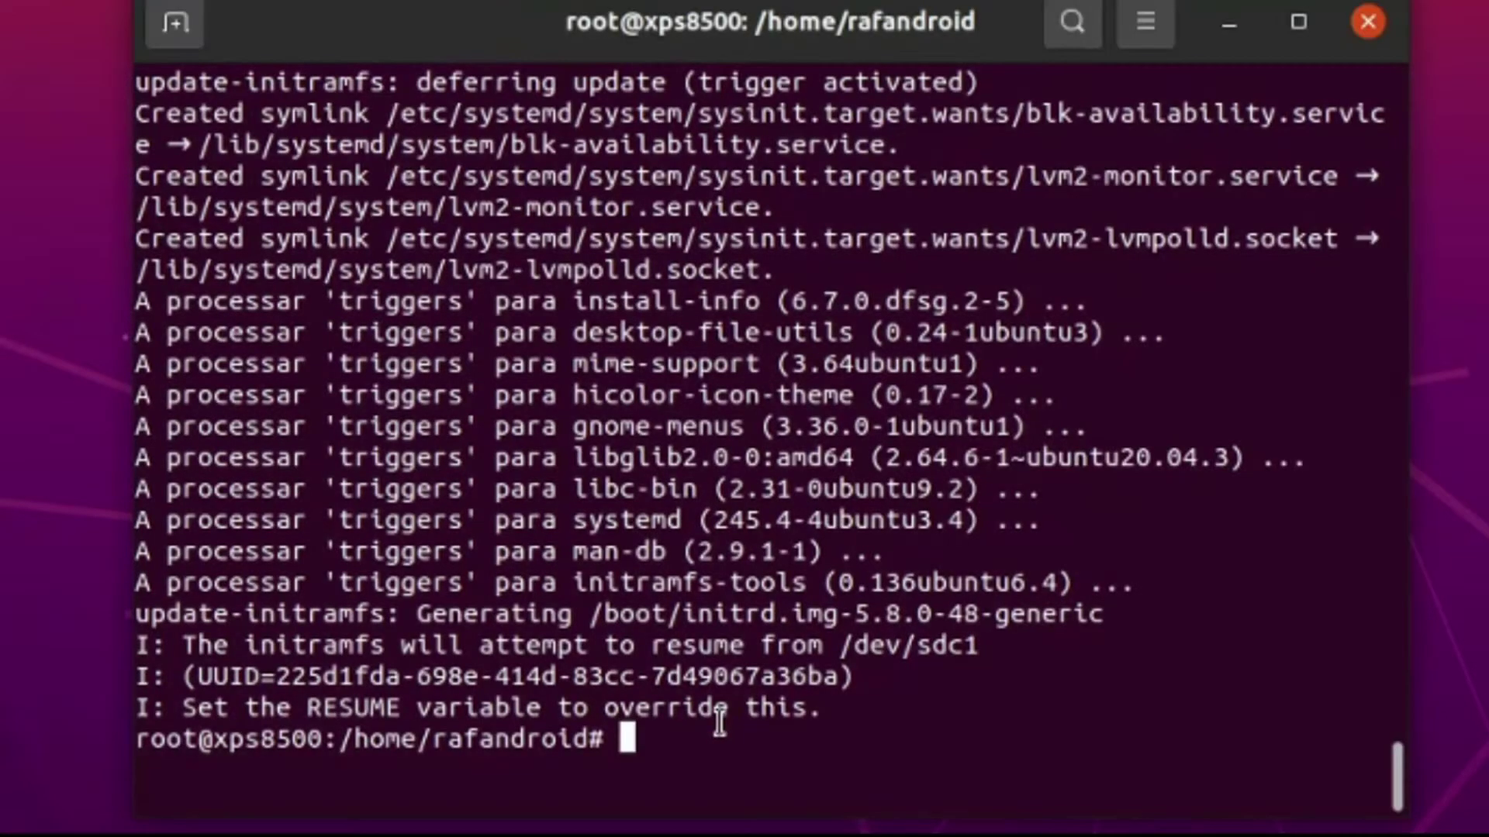
text(exit)
key(Return)
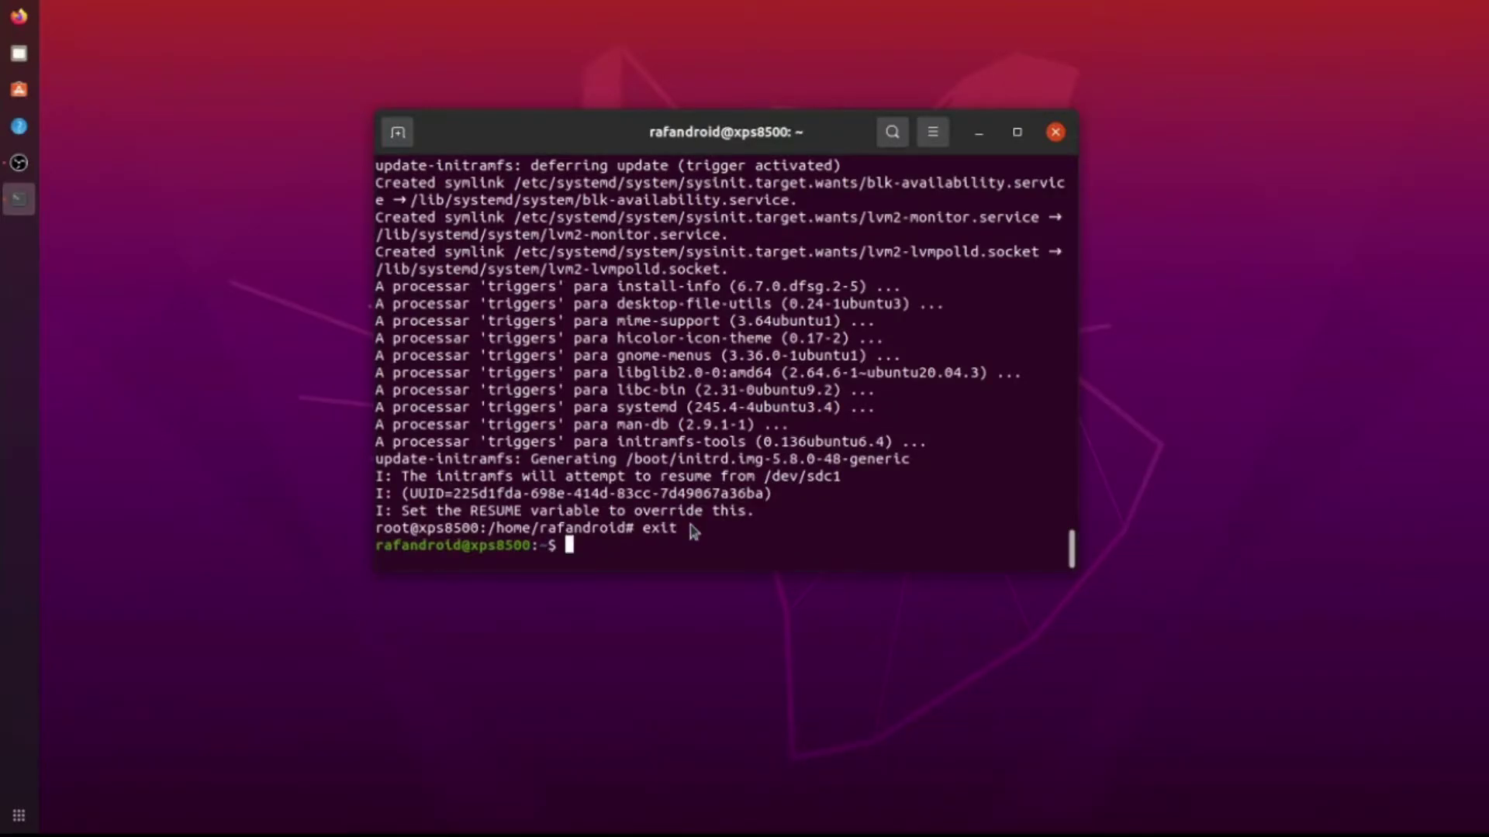
key(ctrl+d)
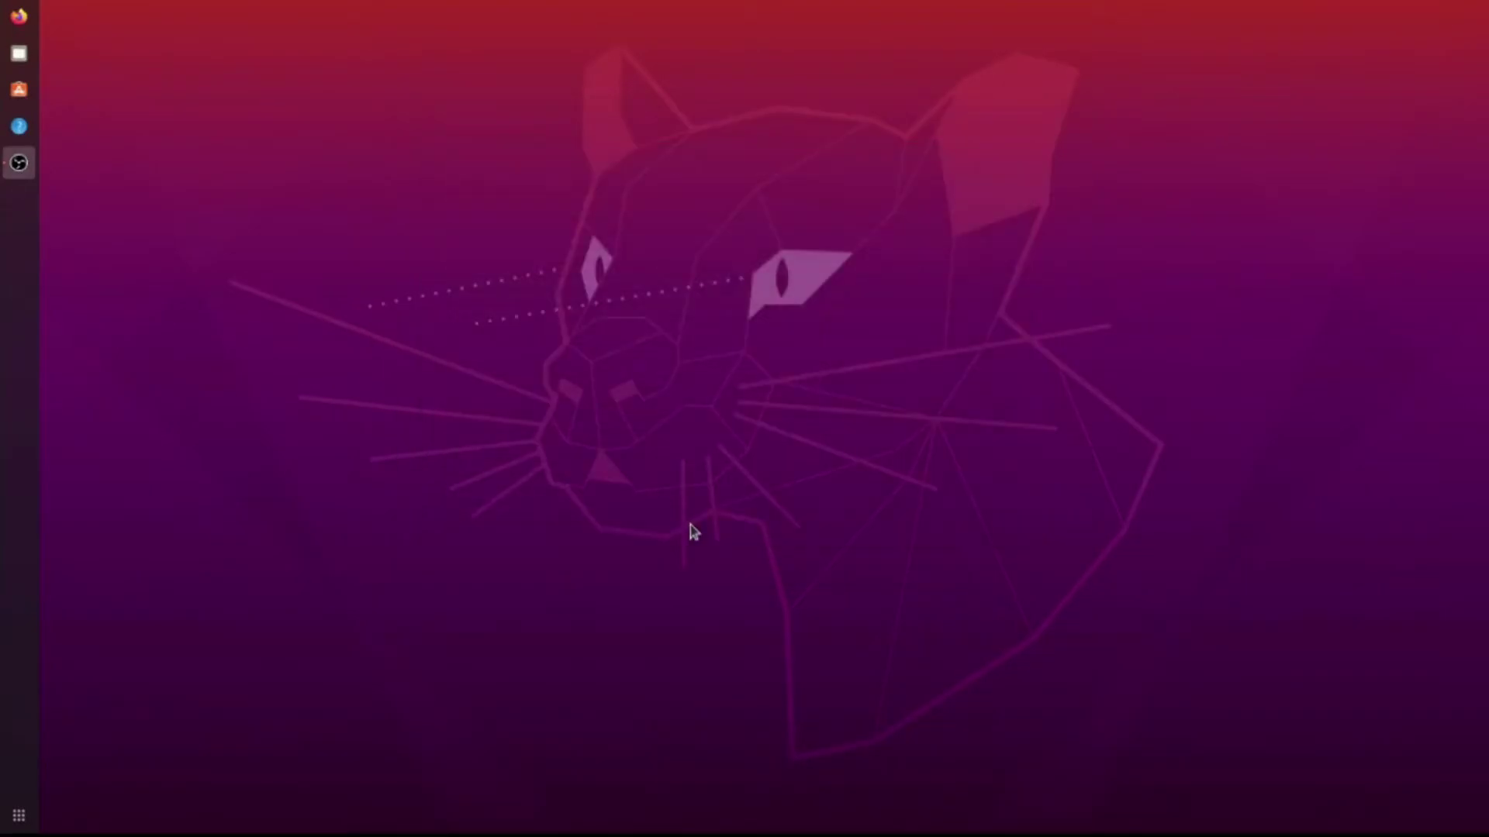
Search the installed applications for "gnome" and launch Boxes
key(super)
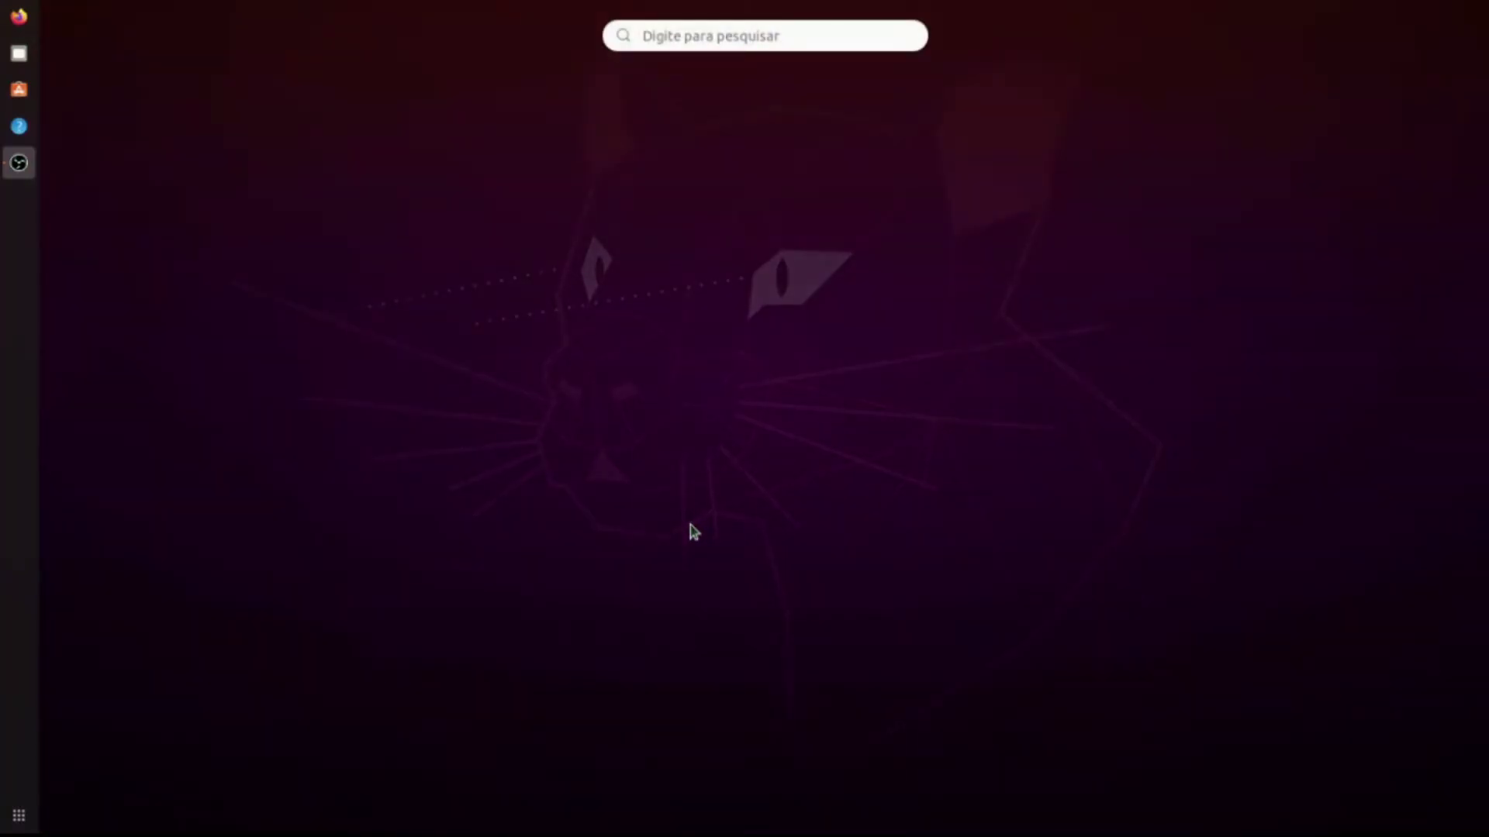
text(gln)
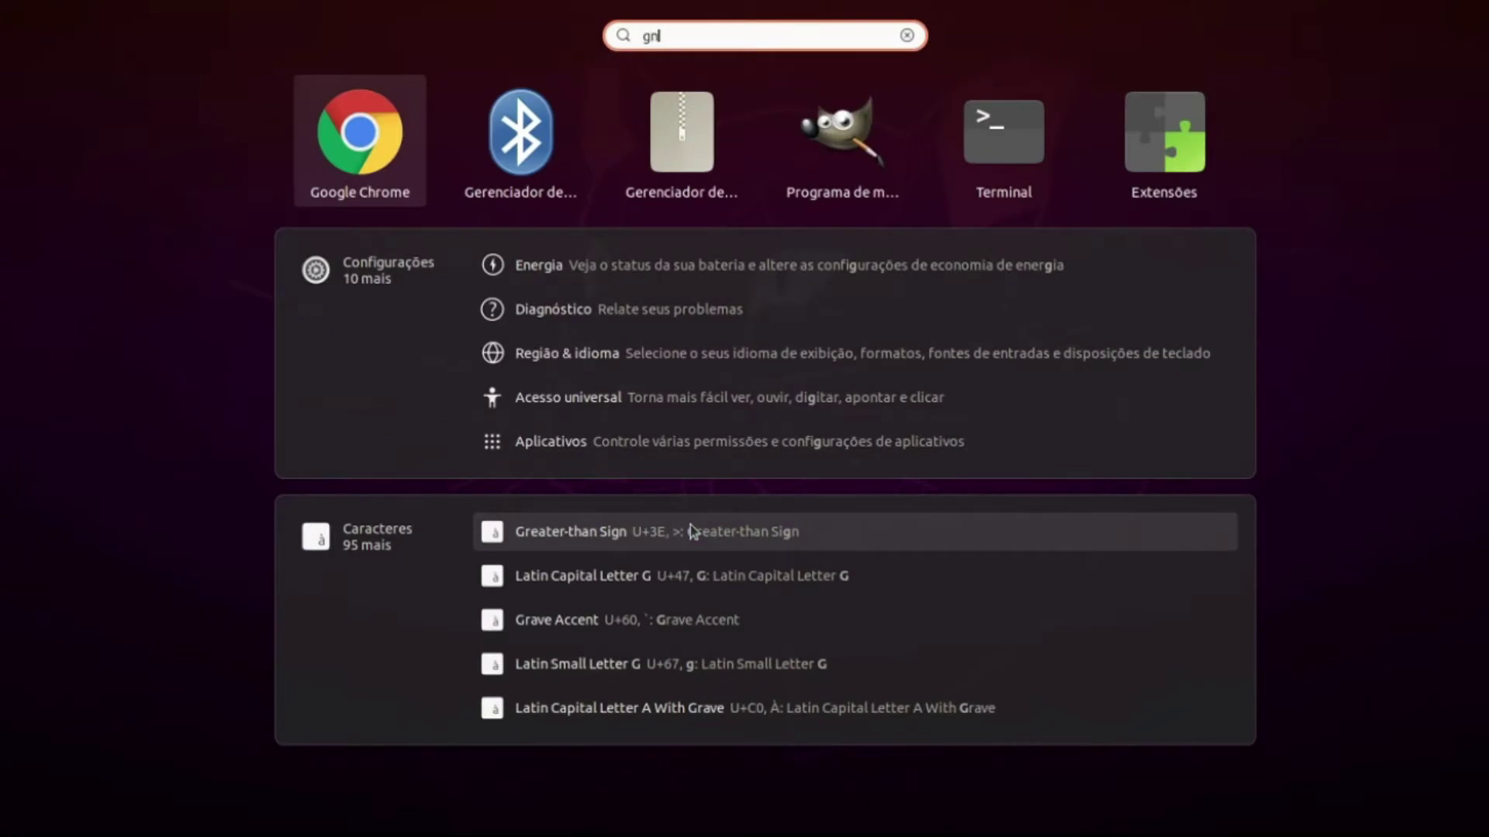
text(ome)
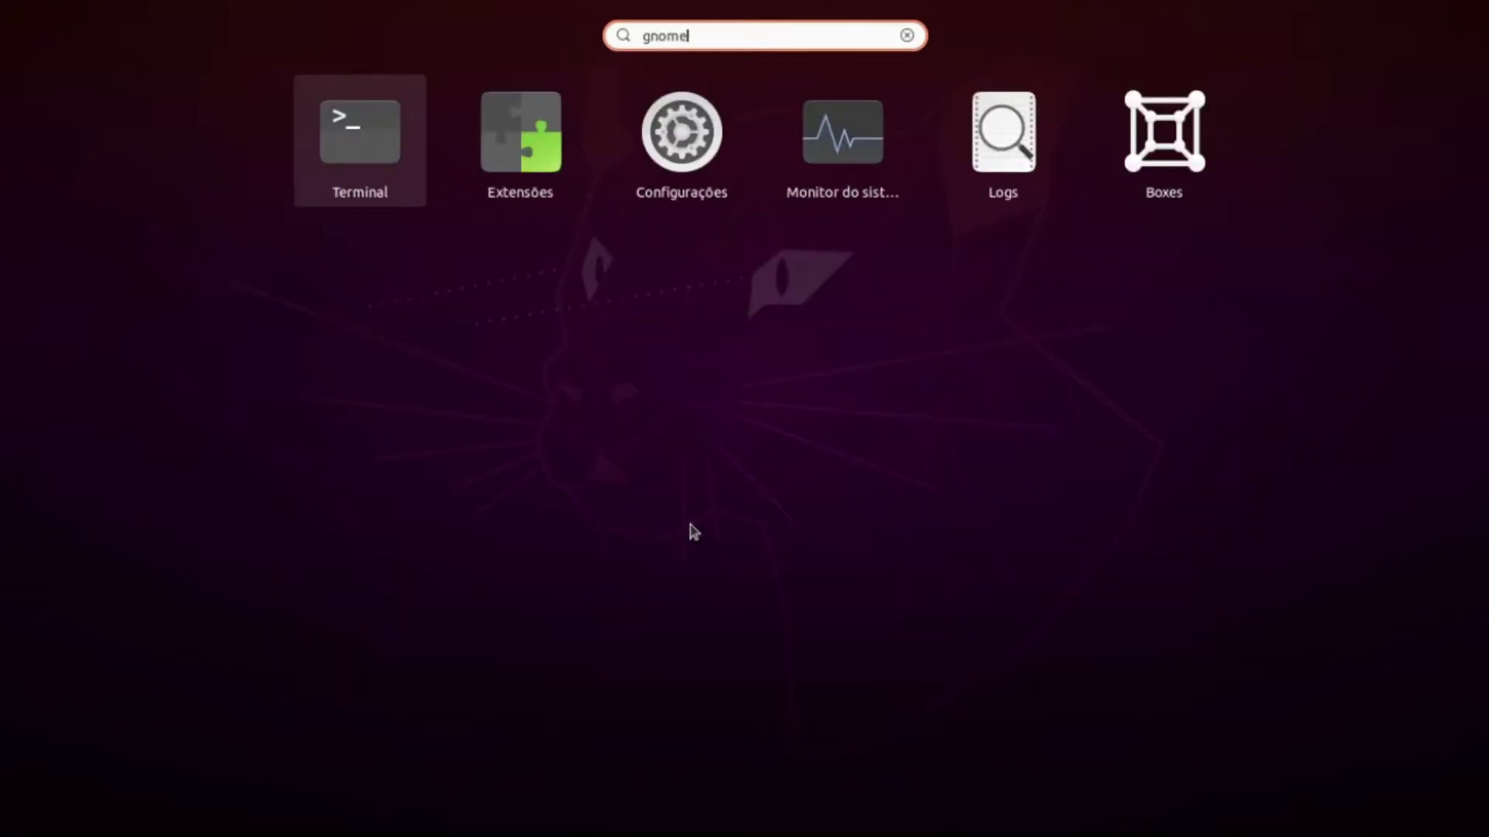
click(1198, 139)
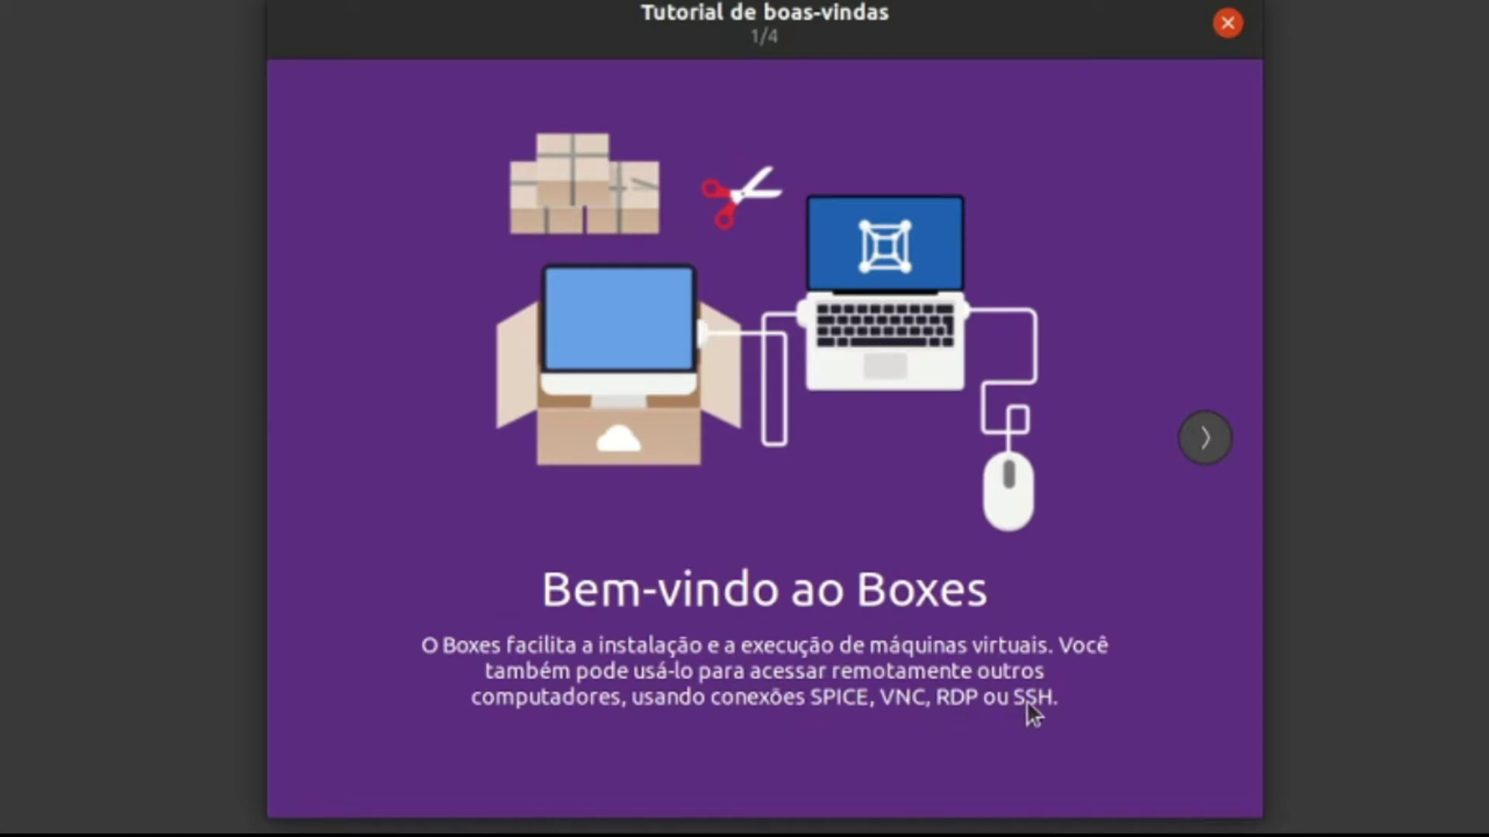
Go through all four pages of the Boxes welcome tutorial and close it
click(1205, 439)
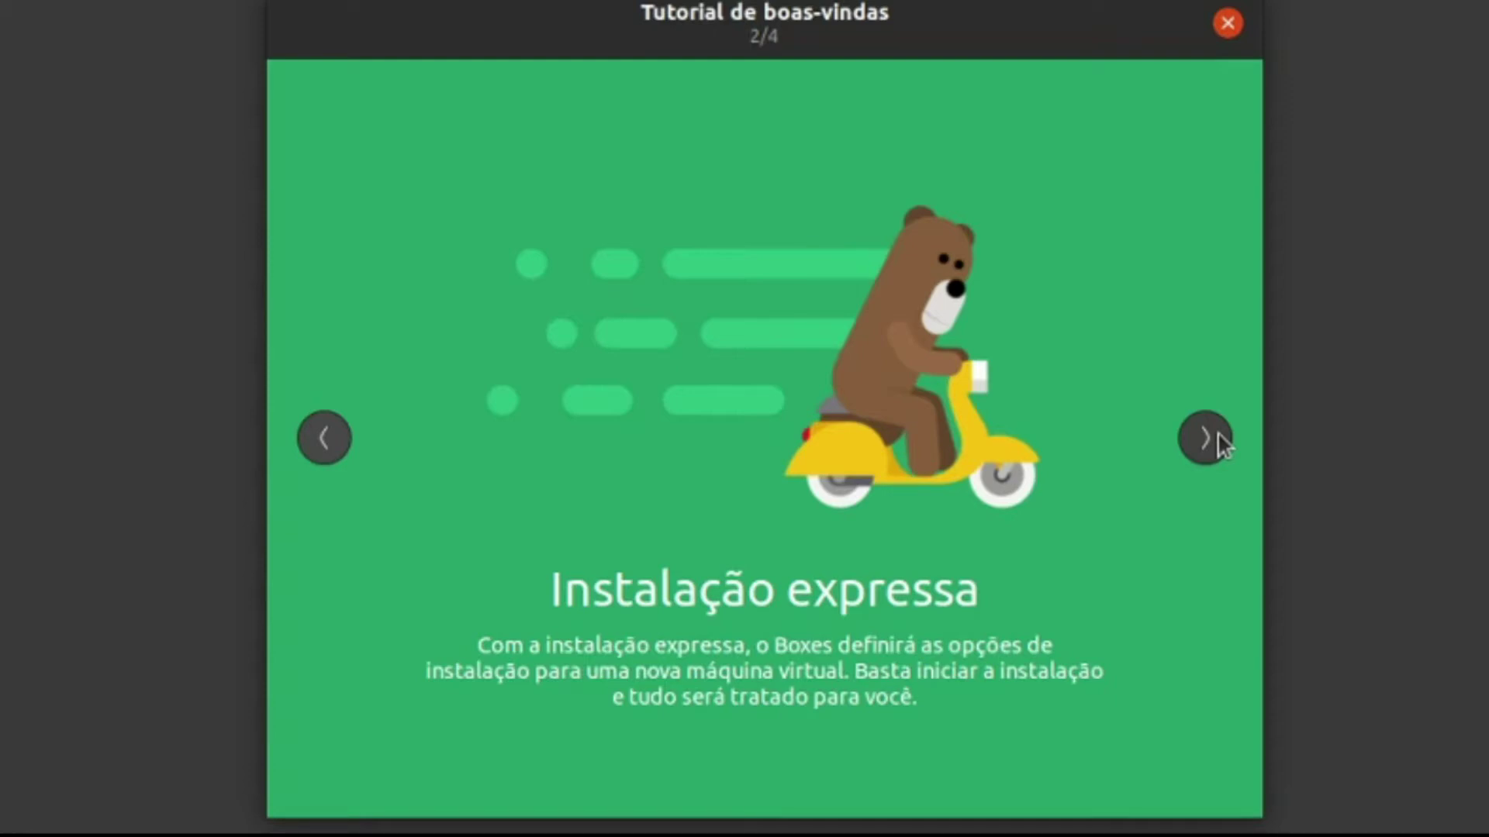
click(1208, 439)
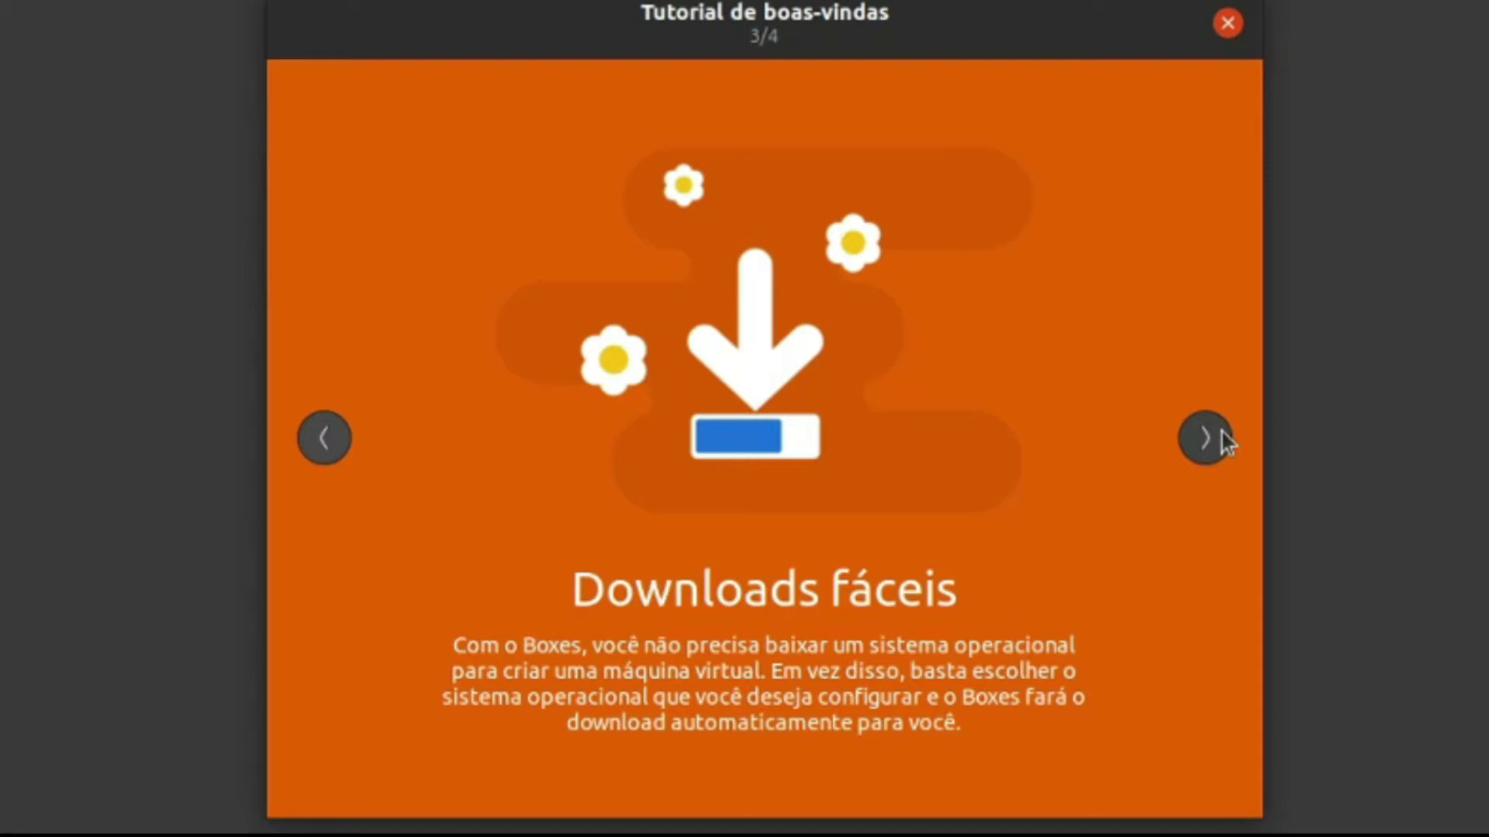
click(1206, 439)
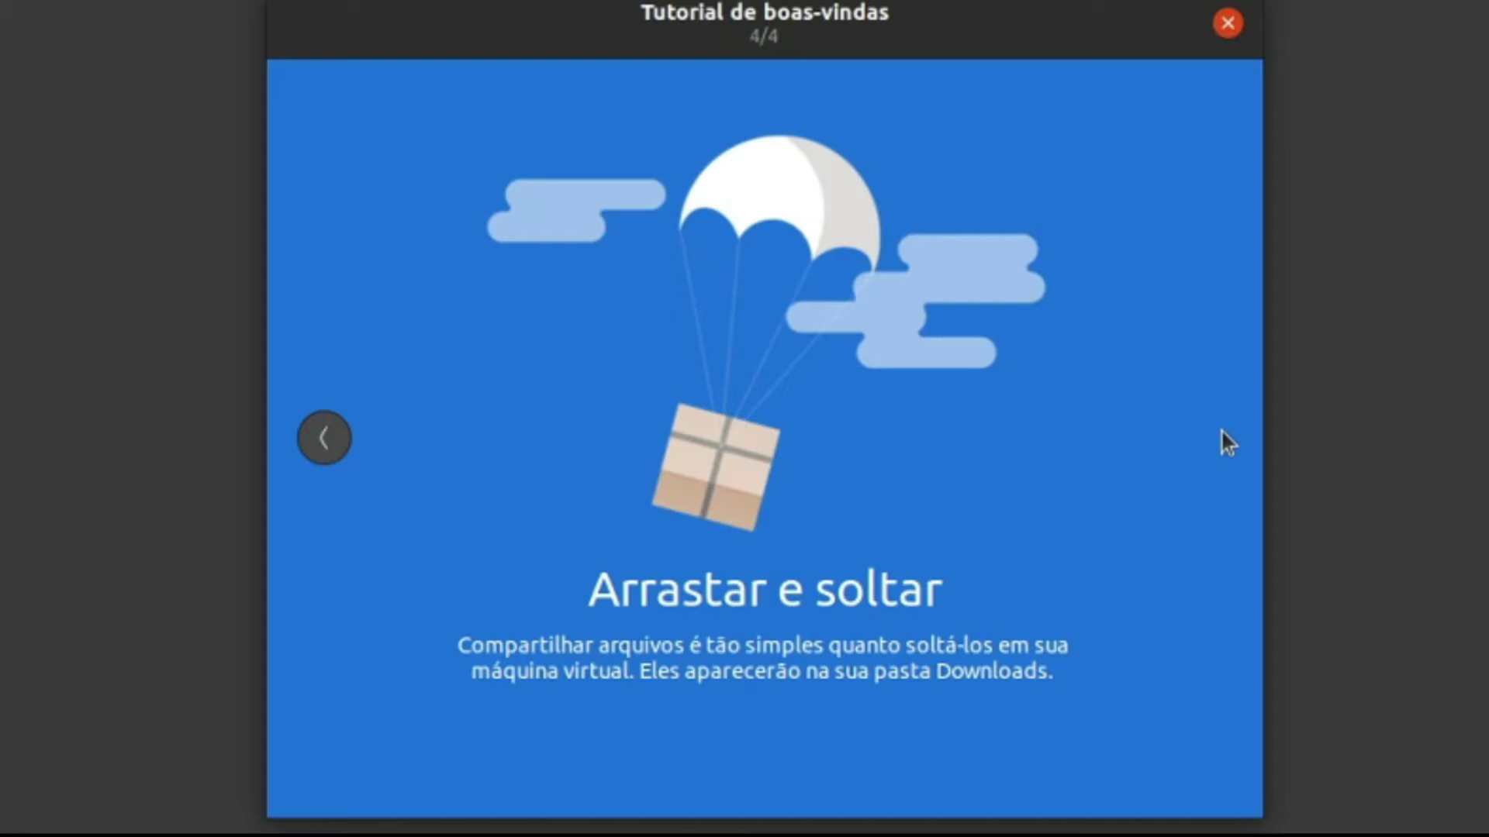
click(1227, 22)
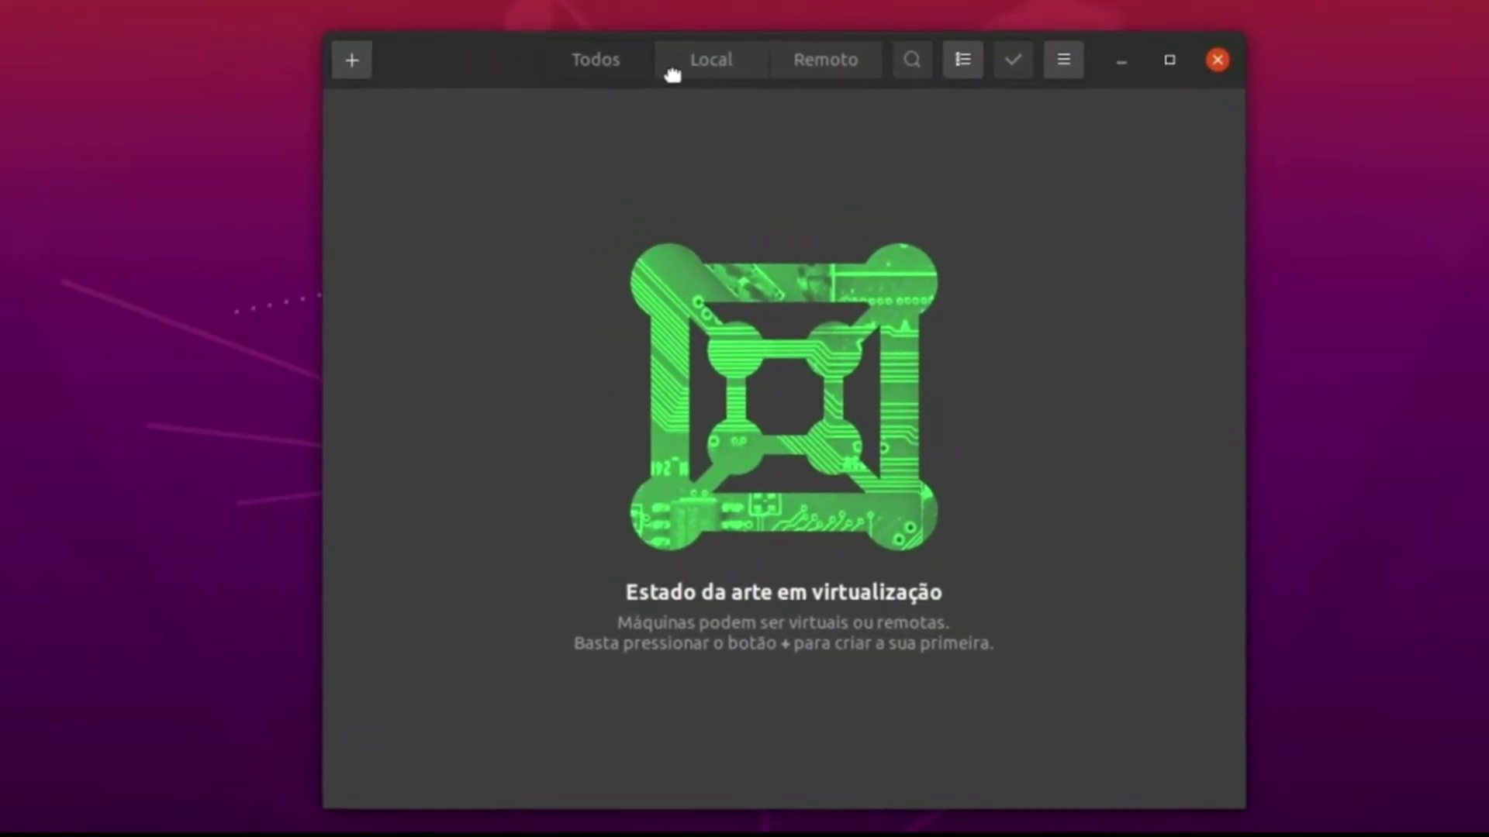
Begin creating a virtual machine and choose an operating system download (Download do sistema operacional) as its source
drag(672, 74, 681, 76)
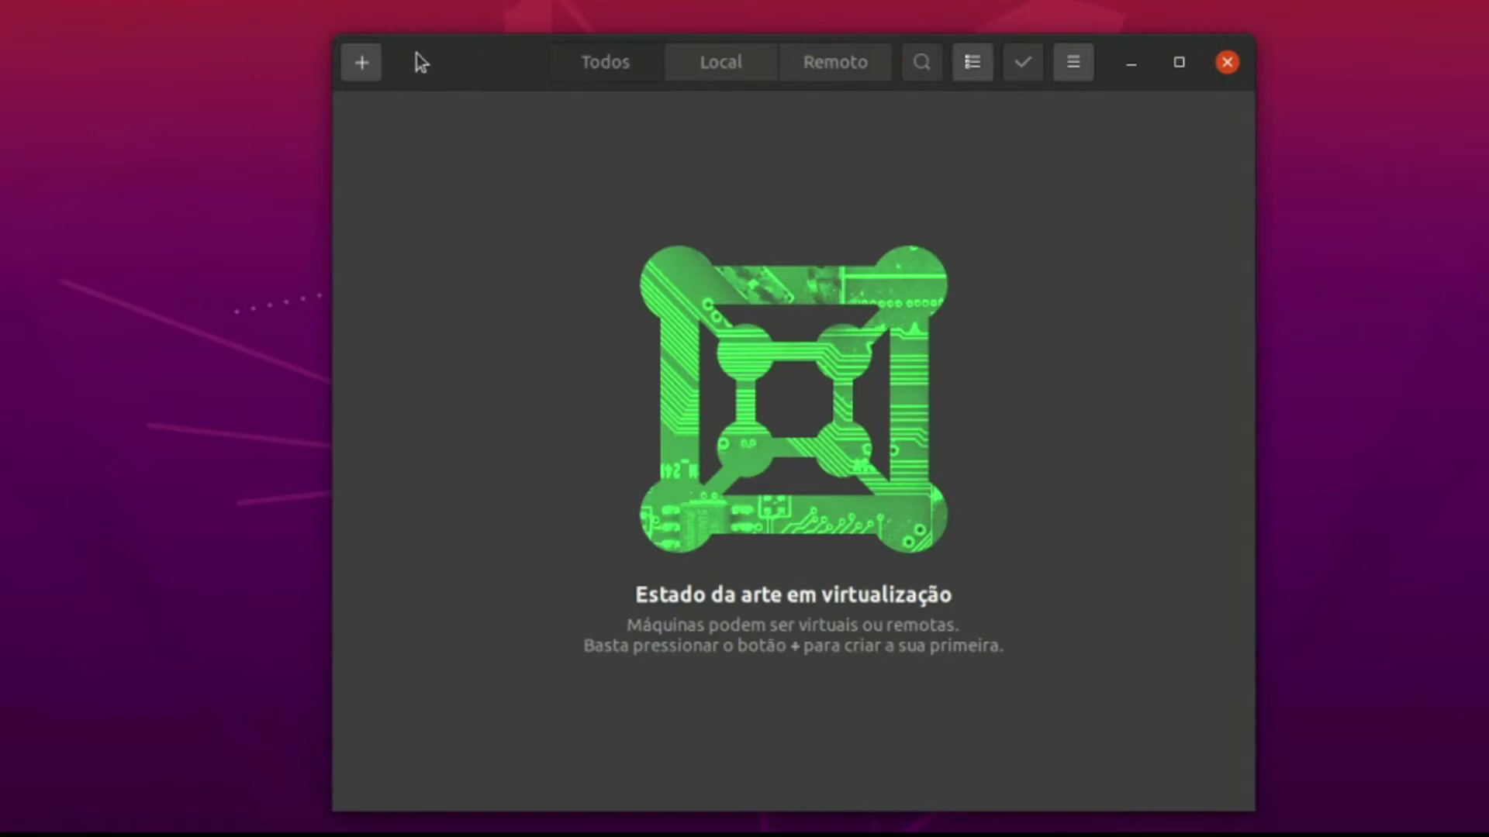
click(360, 66)
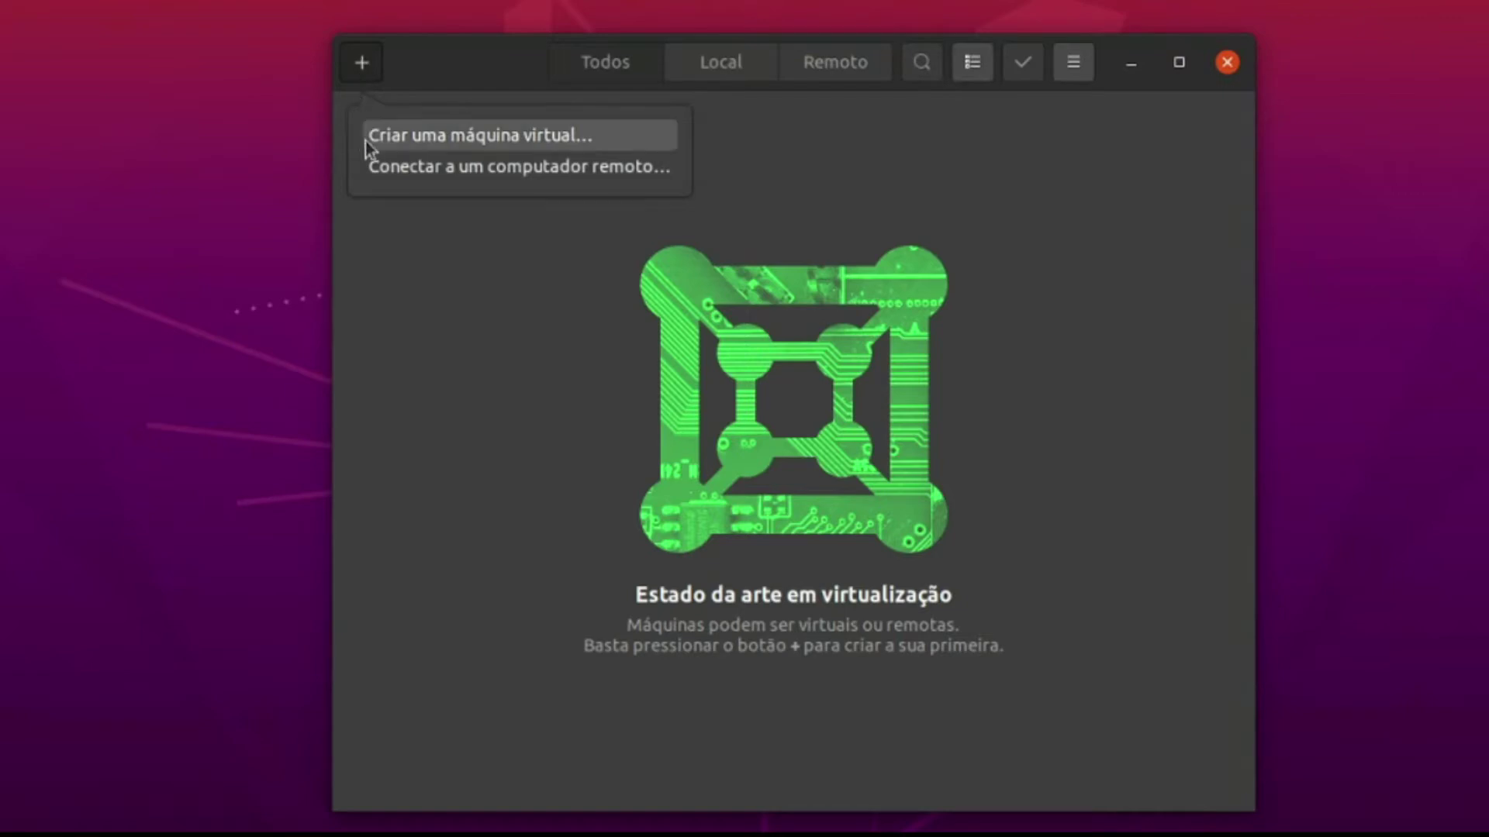
click(415, 146)
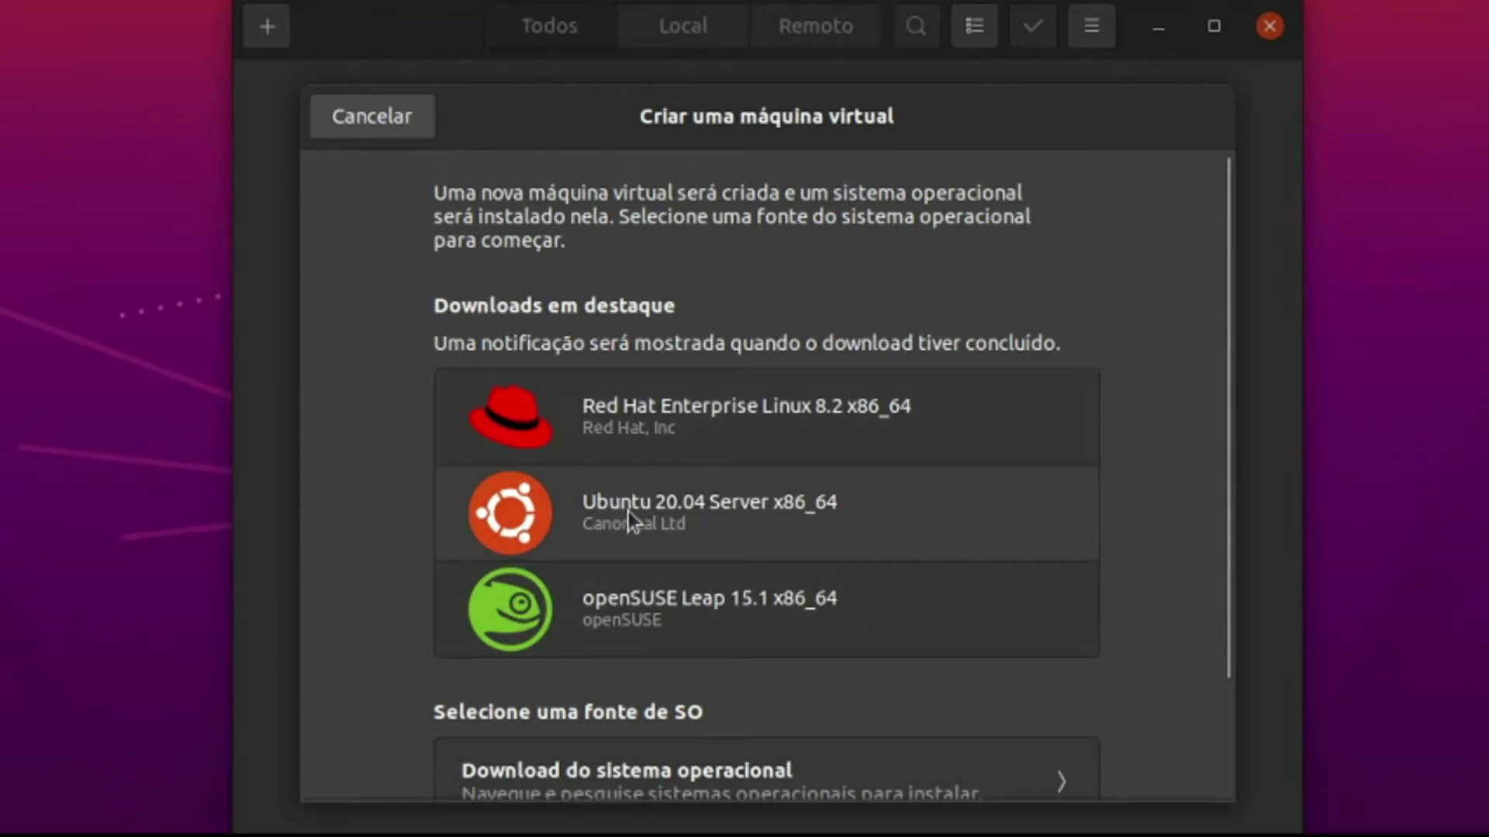
scroll(649, 556, down, 3)
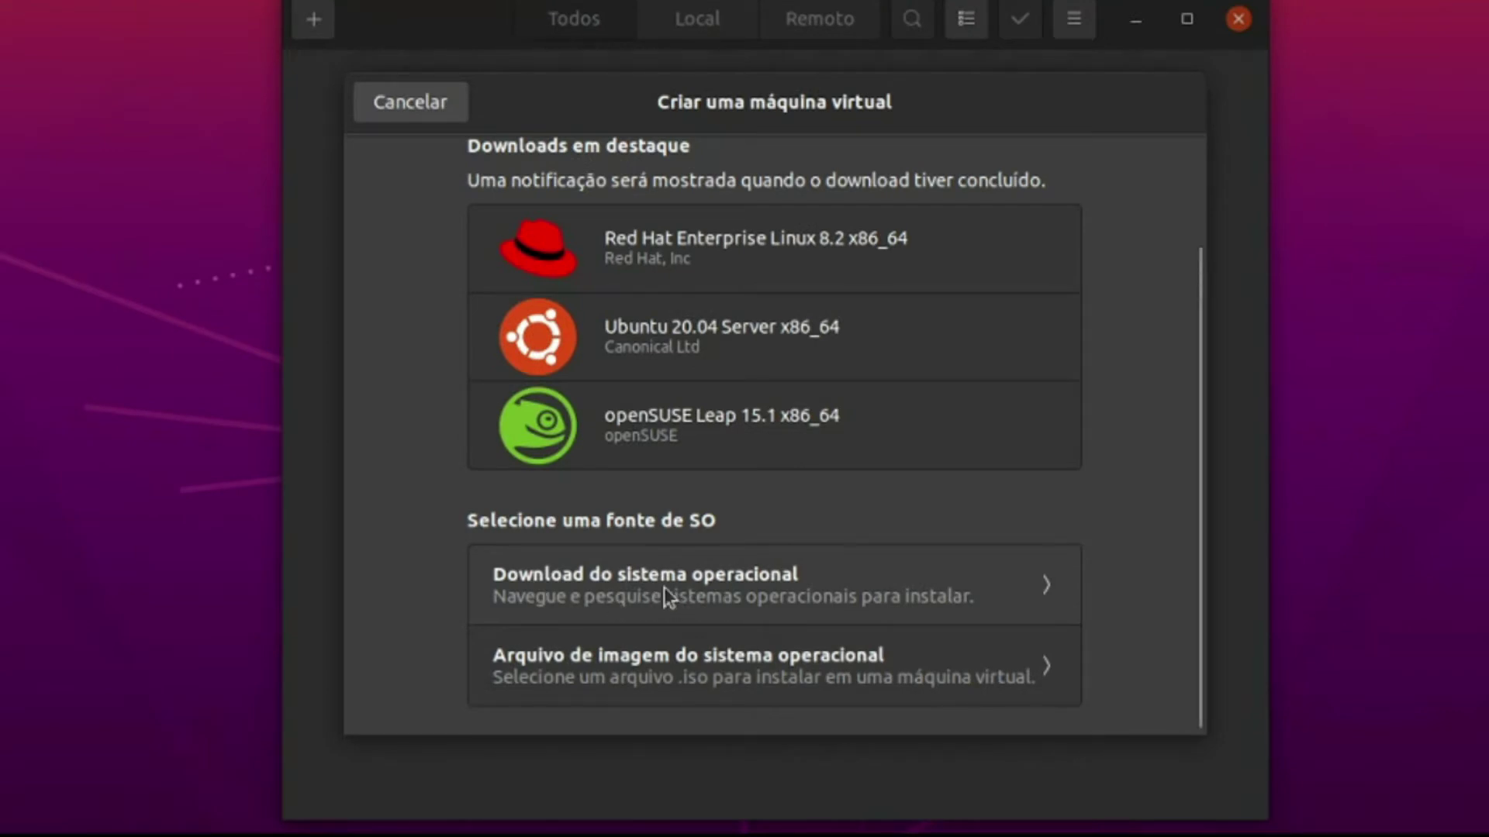
click(663, 590)
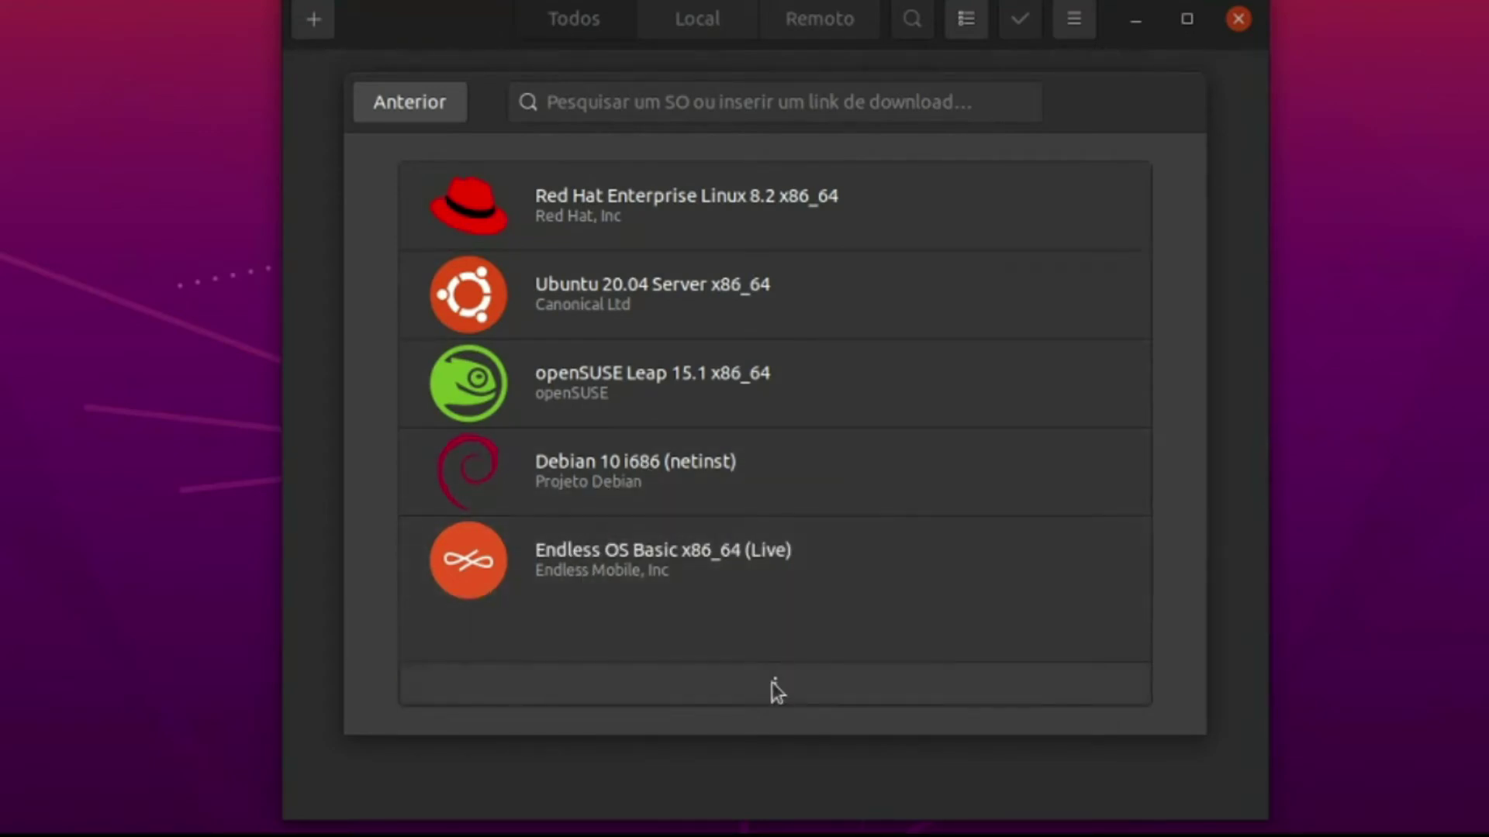
Expand the complete list of downloadable operating systems and look through the available distributions
click(773, 683)
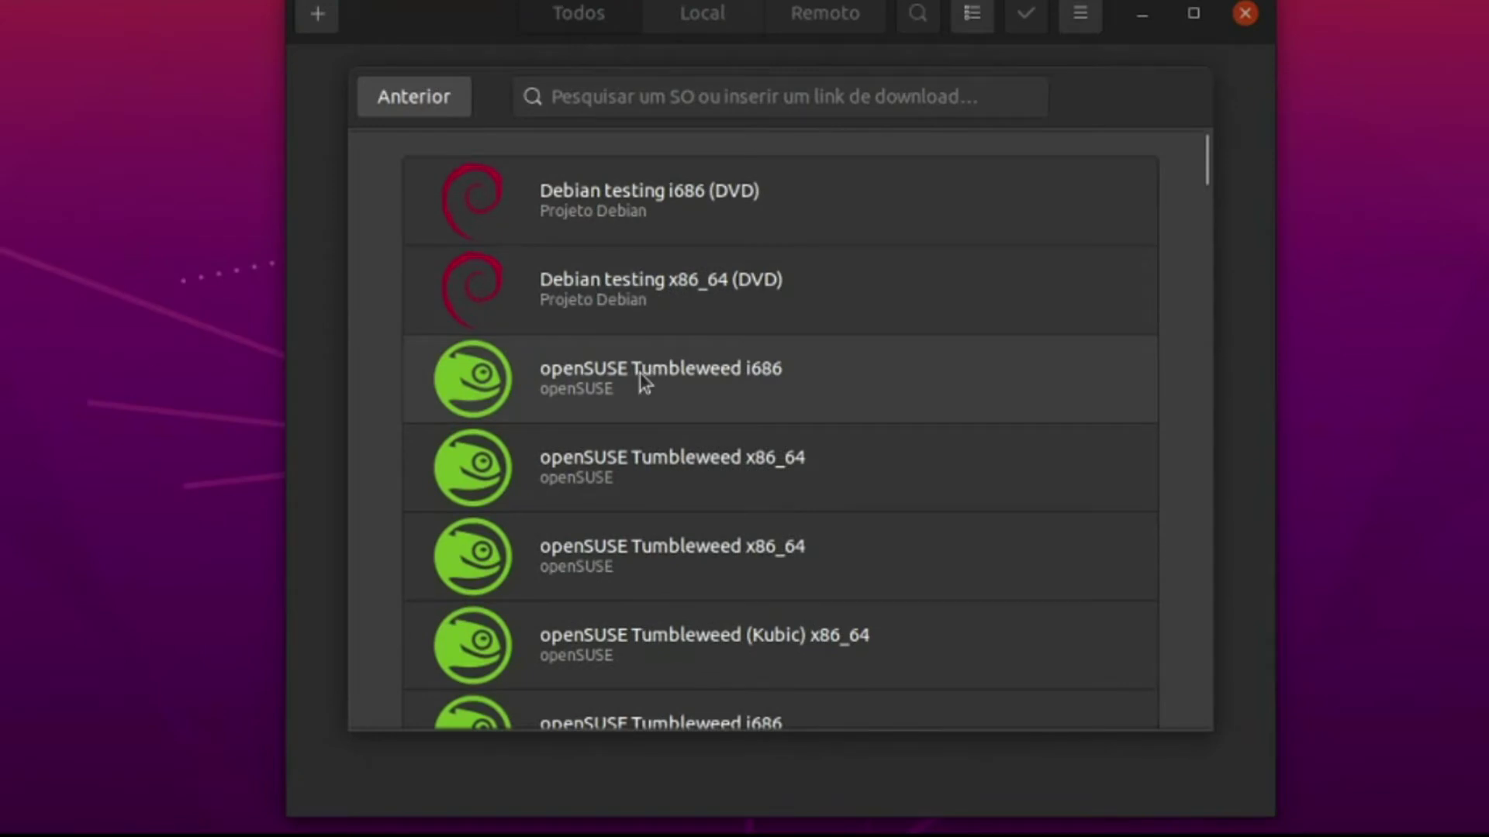
scroll(640, 372, down, 5)
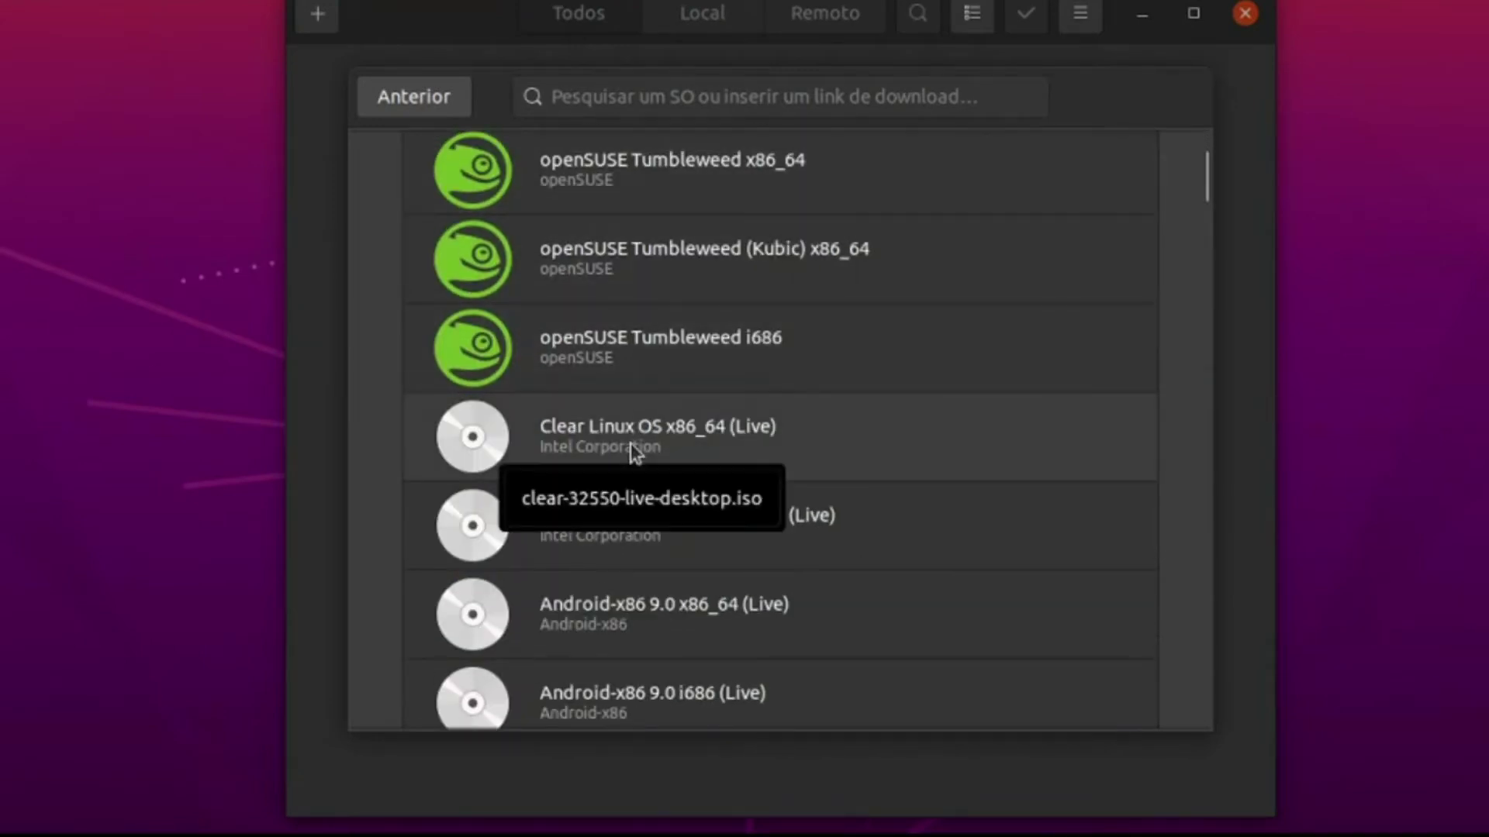
scroll(631, 448, down, 1)
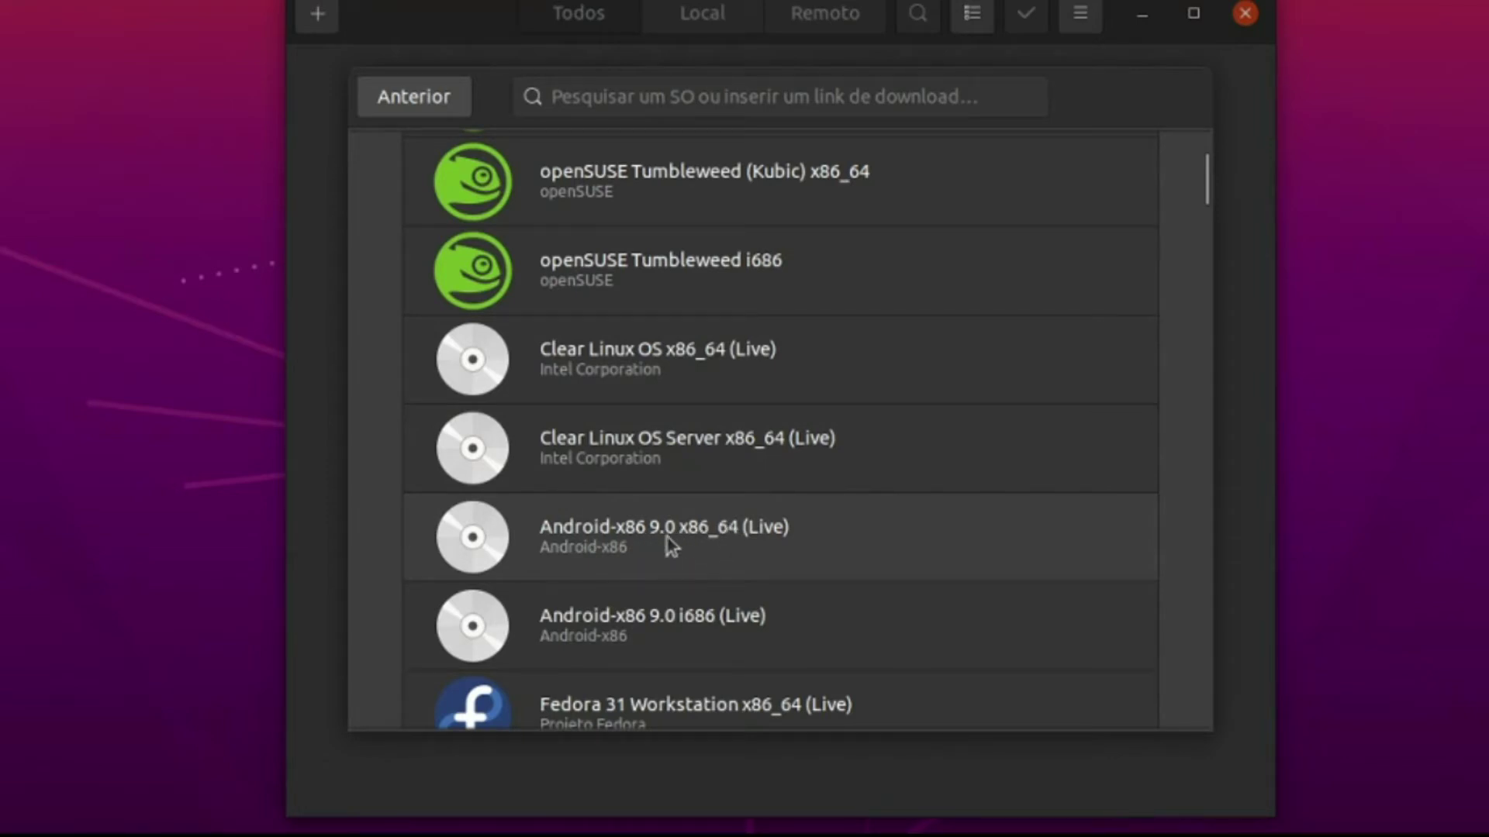
scroll(671, 546, down, 3)
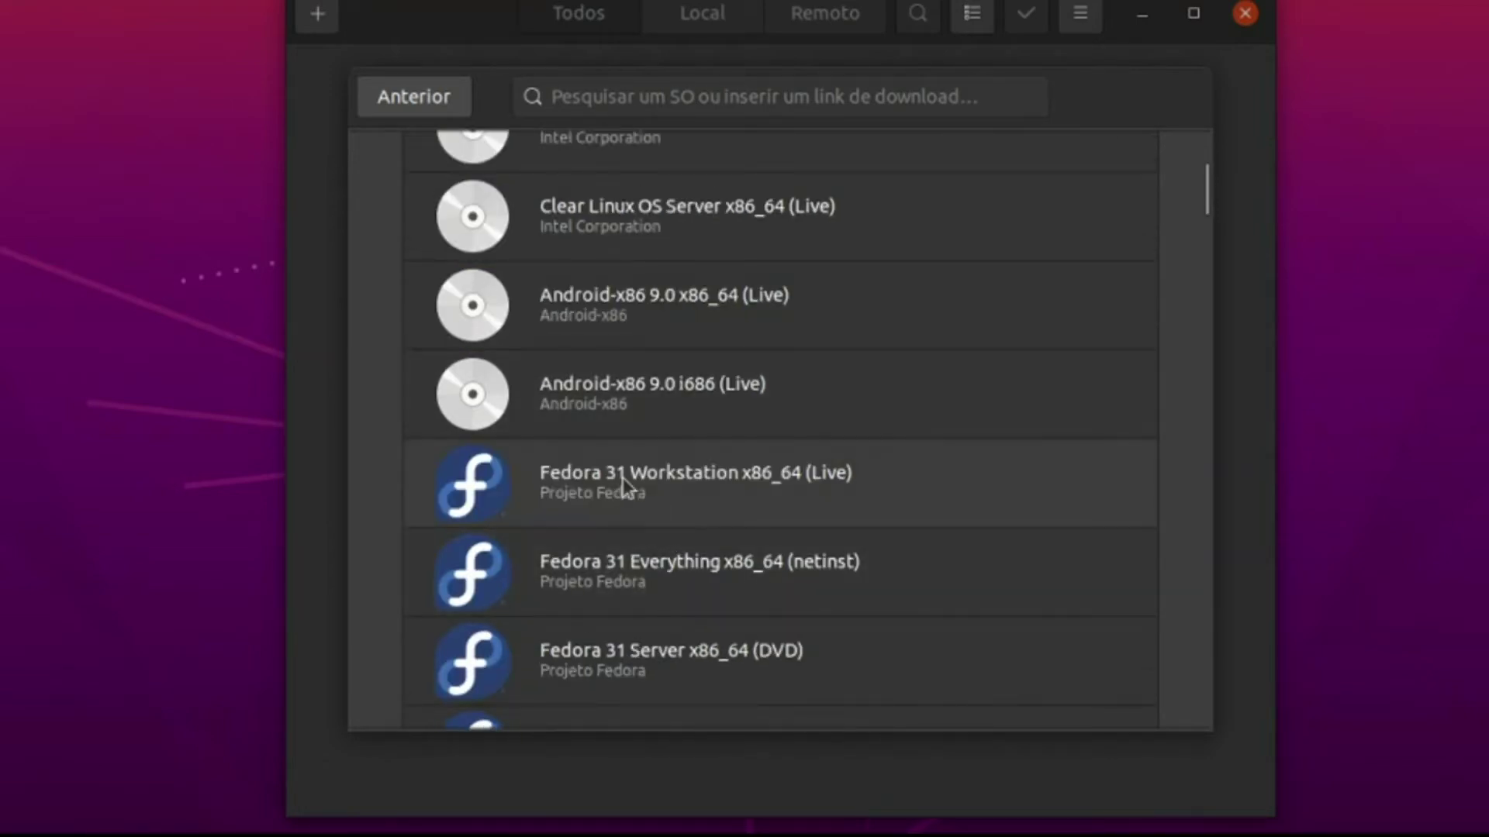
scroll(623, 484, down, 2)
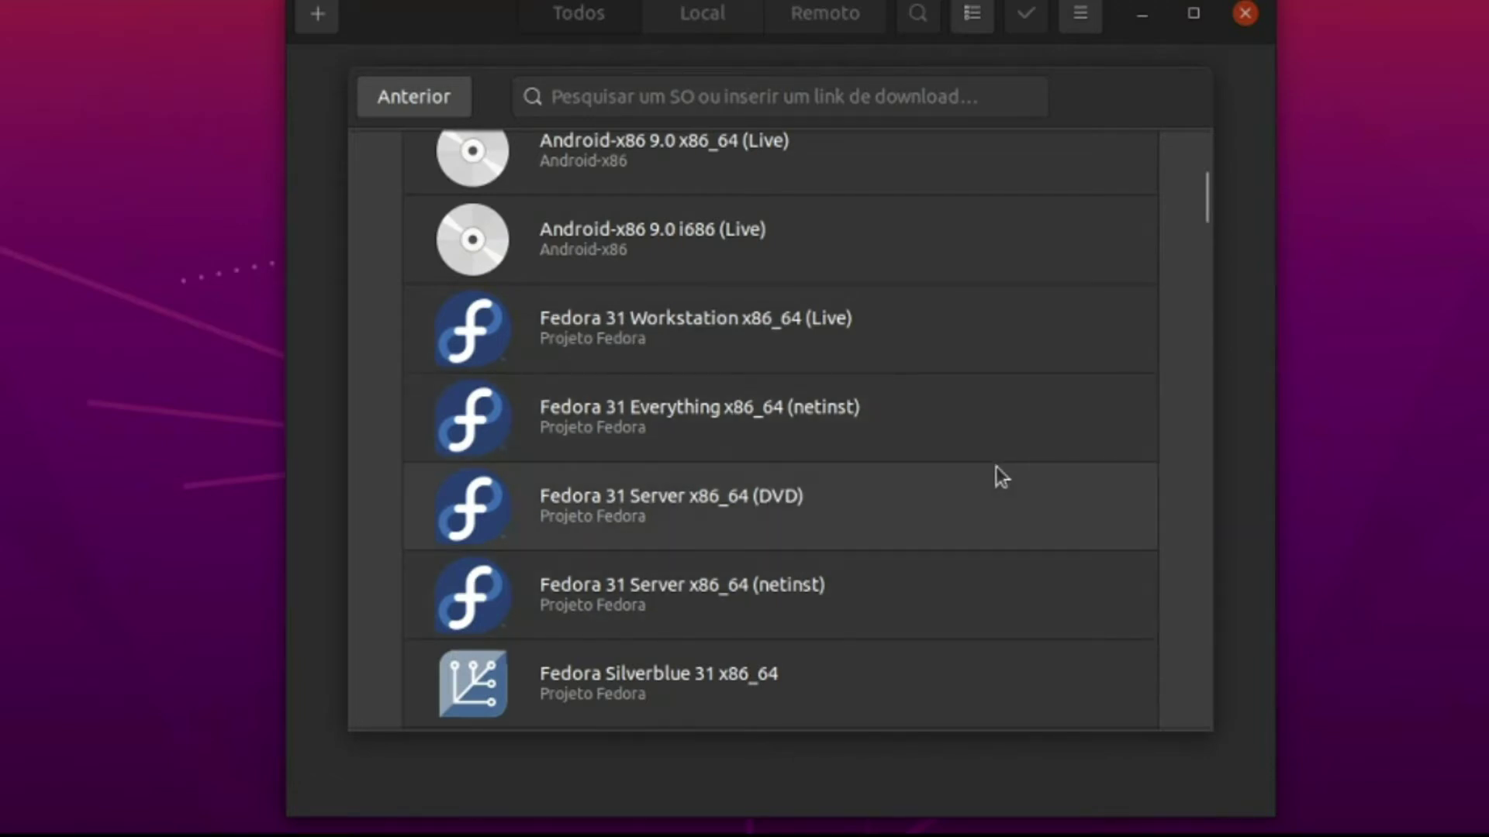
scroll(995, 469, down, 3)
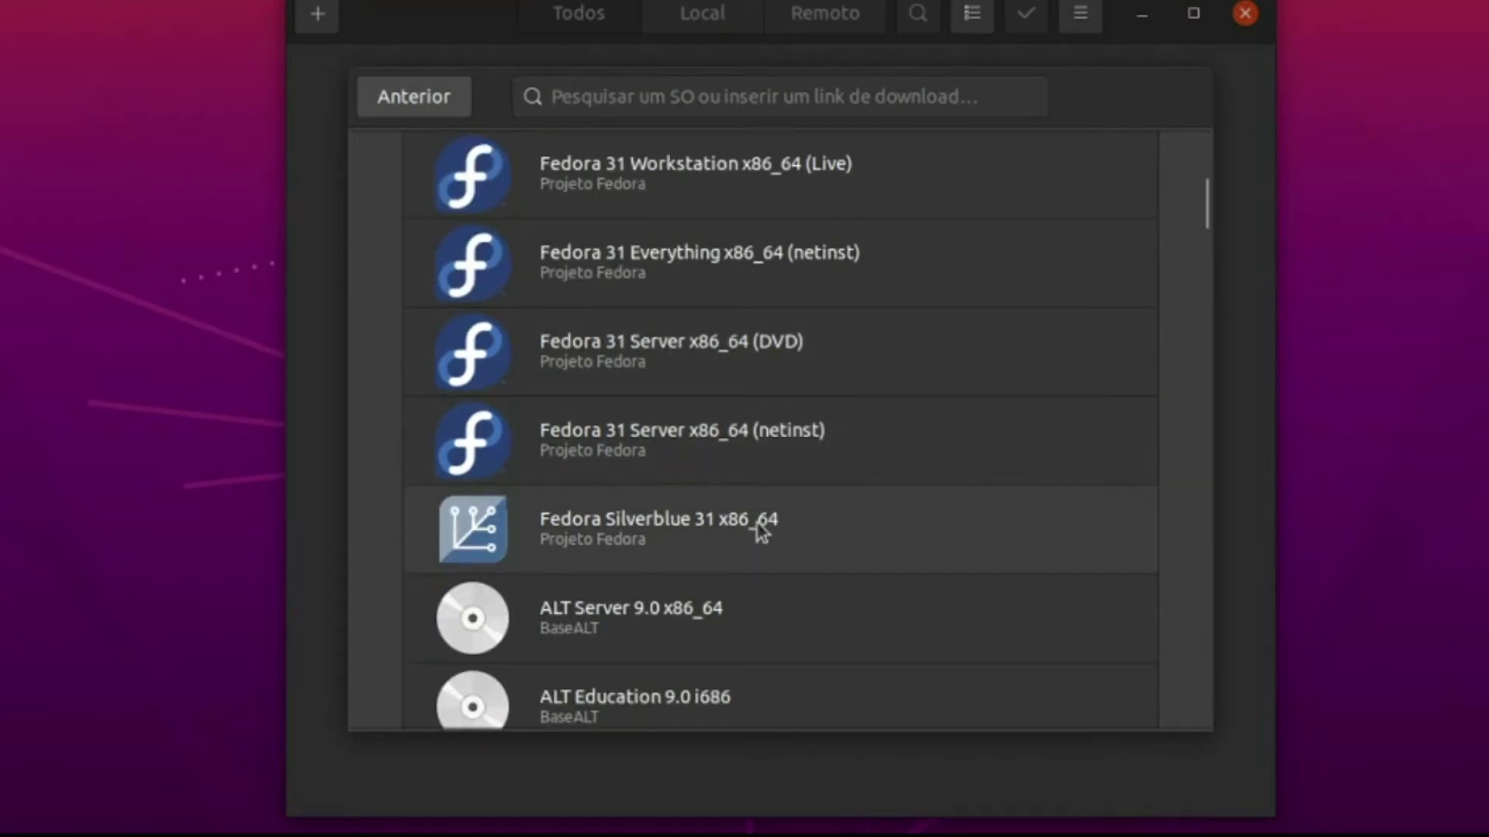
scroll(748, 525, down, 1)
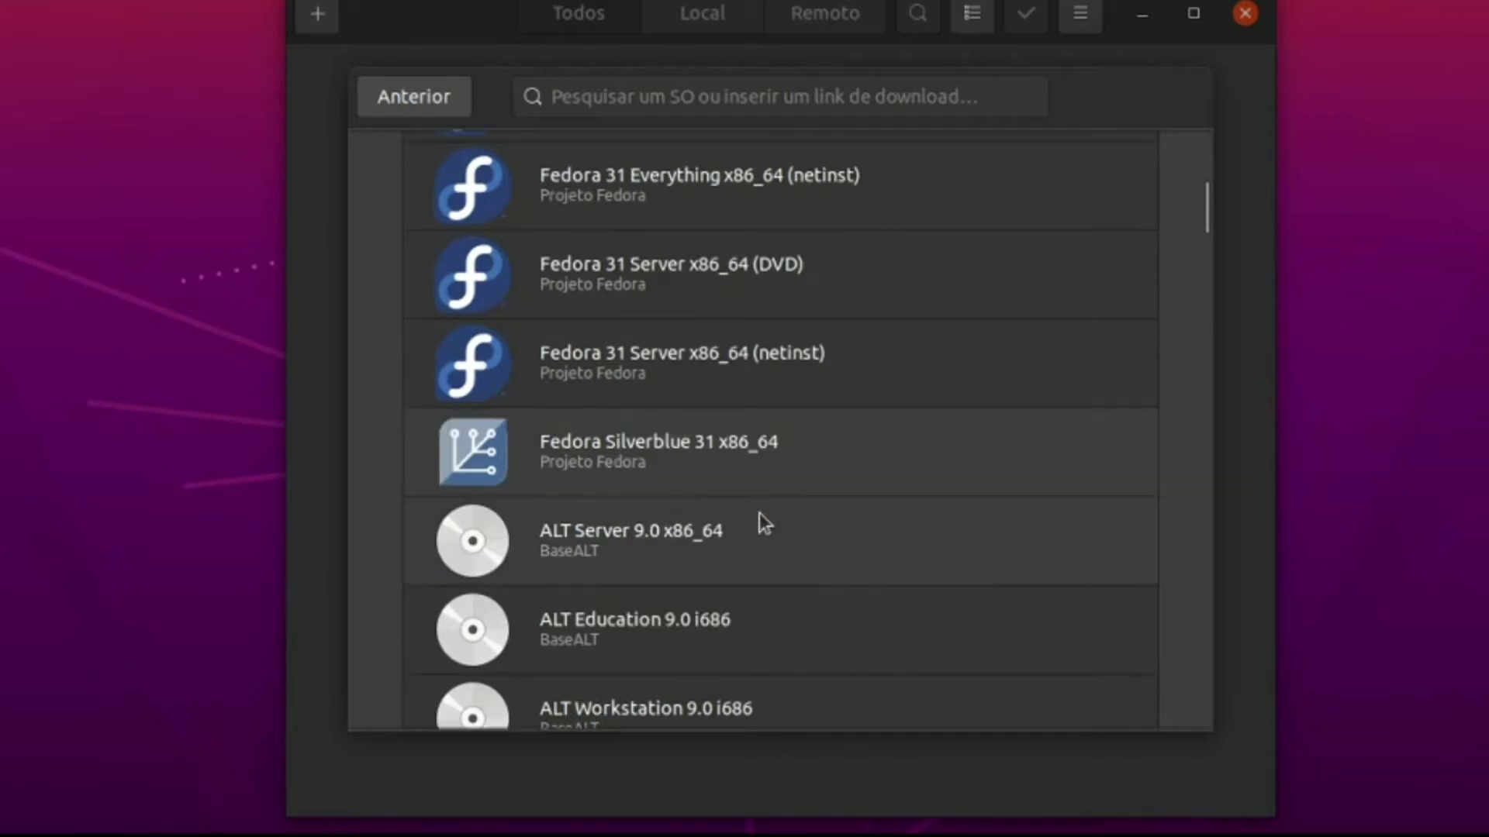
scroll(748, 525, down, 2)
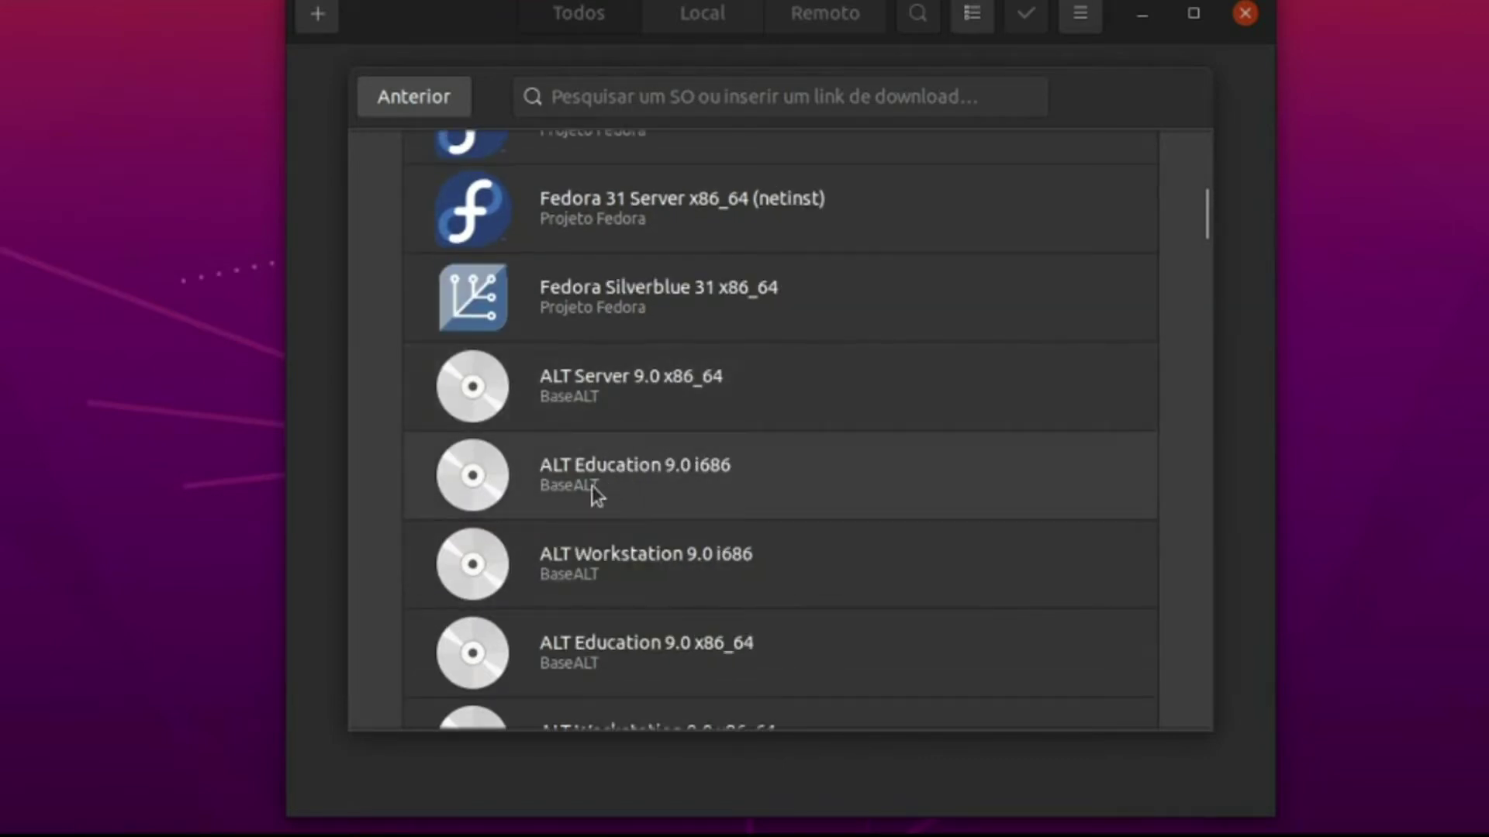
scroll(725, 481, down, 1)
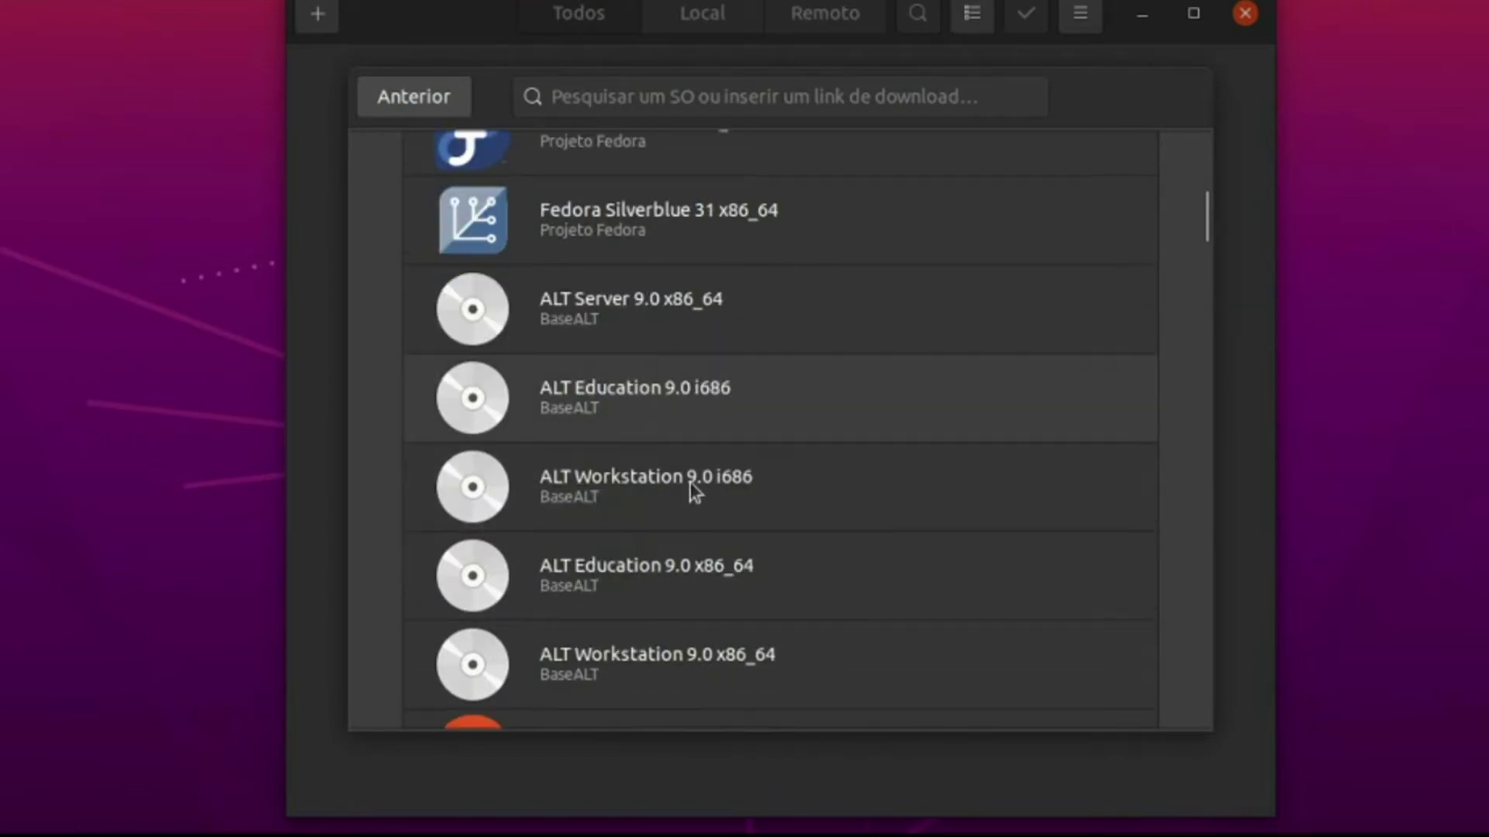
scroll(698, 503, down, 4)
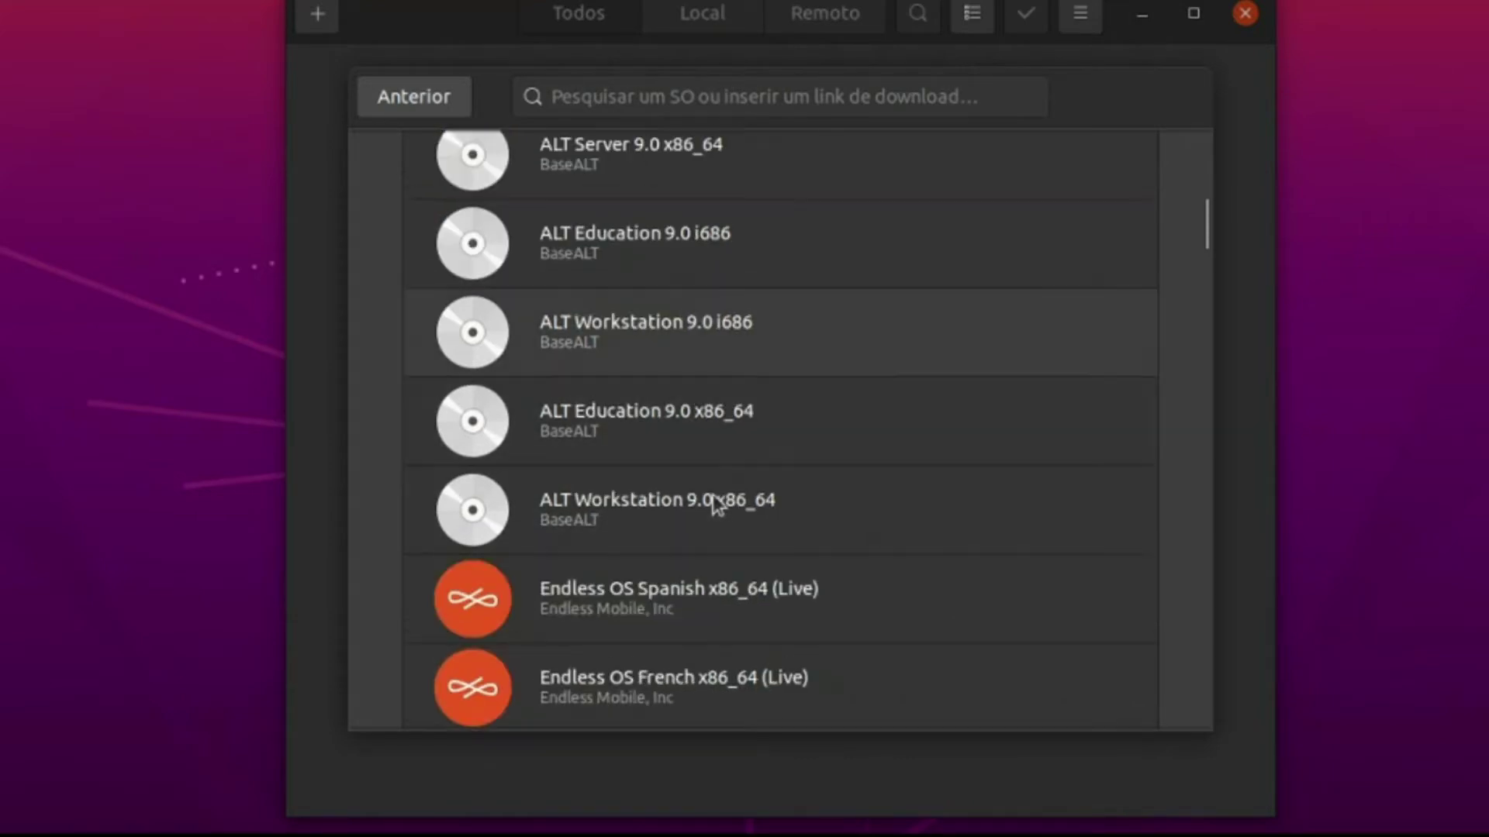
scroll(683, 457, down, 1)
scroll(681, 454, down, 3)
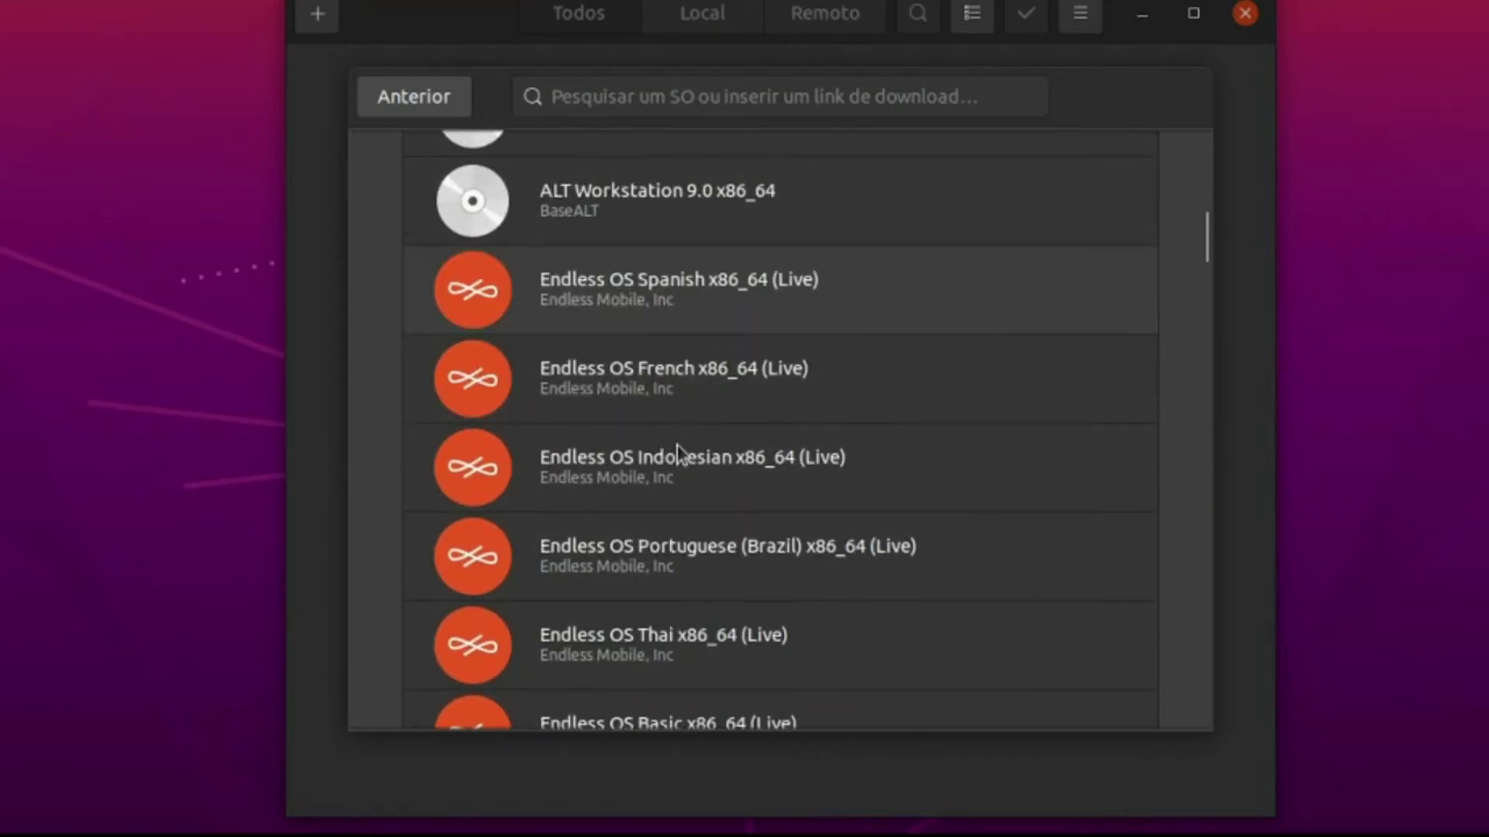
scroll(678, 448, down, 3)
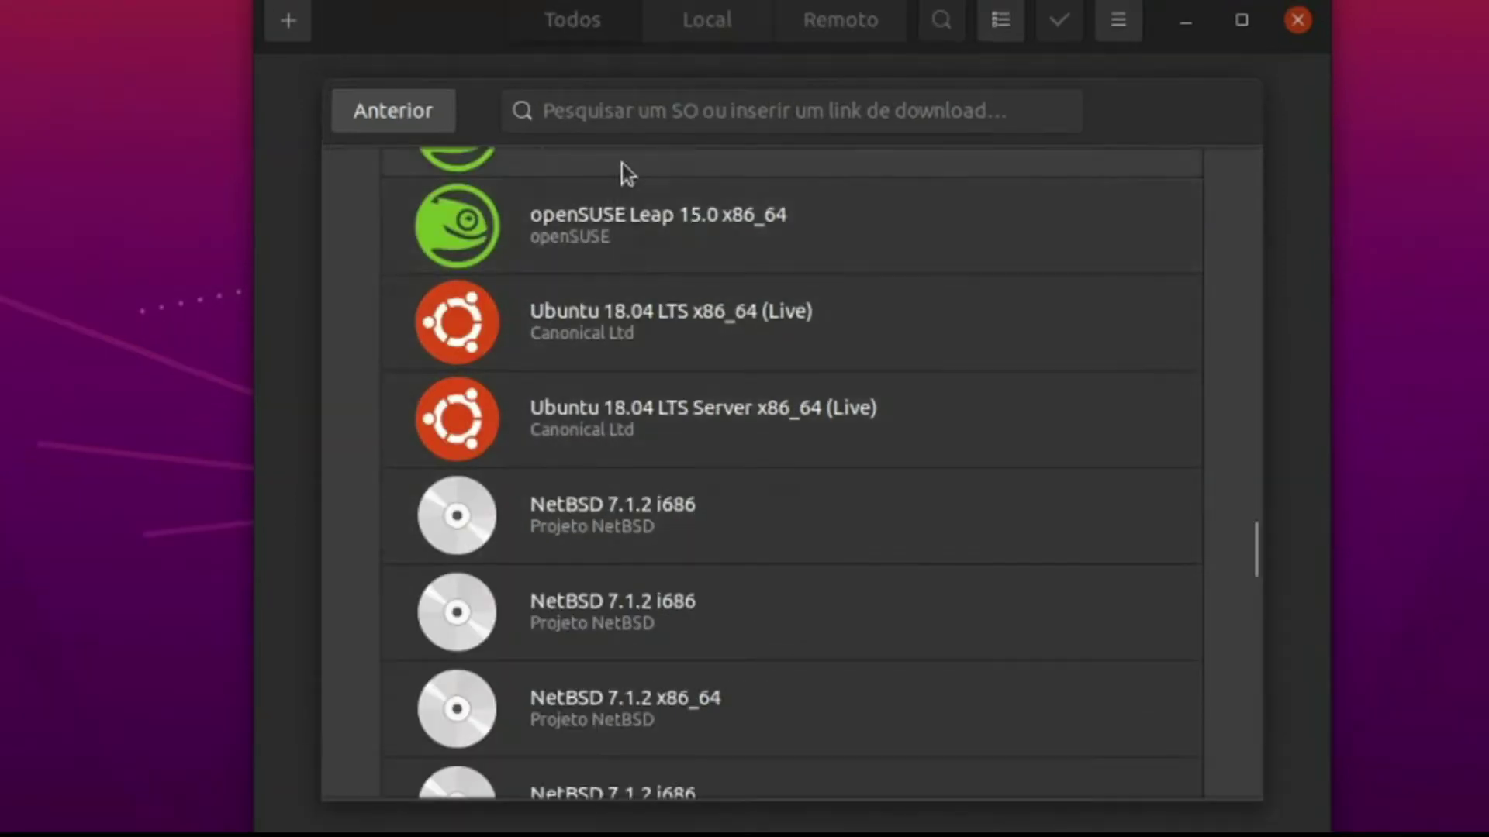
Search the operating system downloads for "ubuntu" and look through the matching versions
click(661, 95)
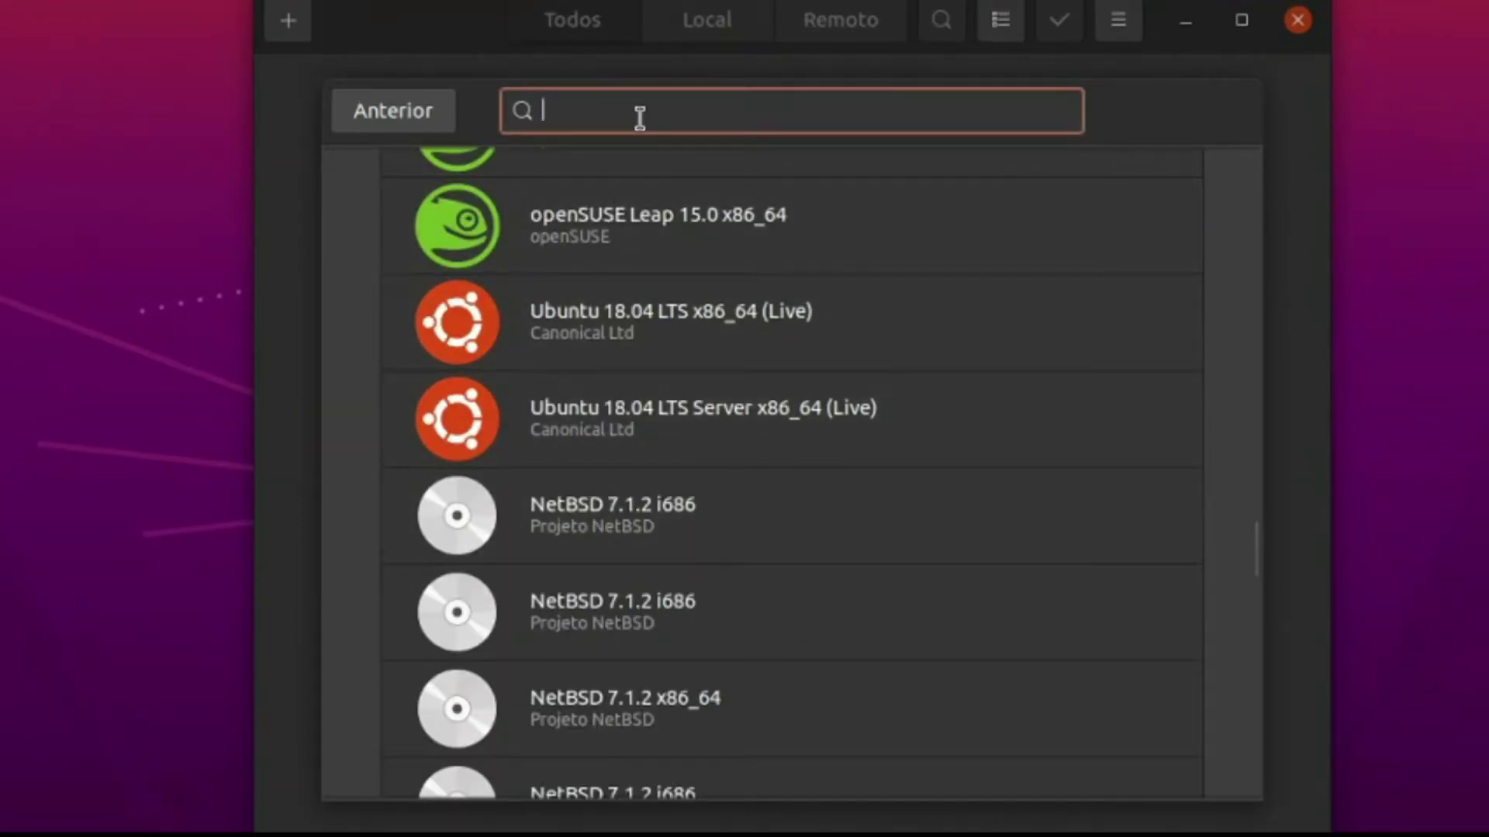
text(ubuntu)
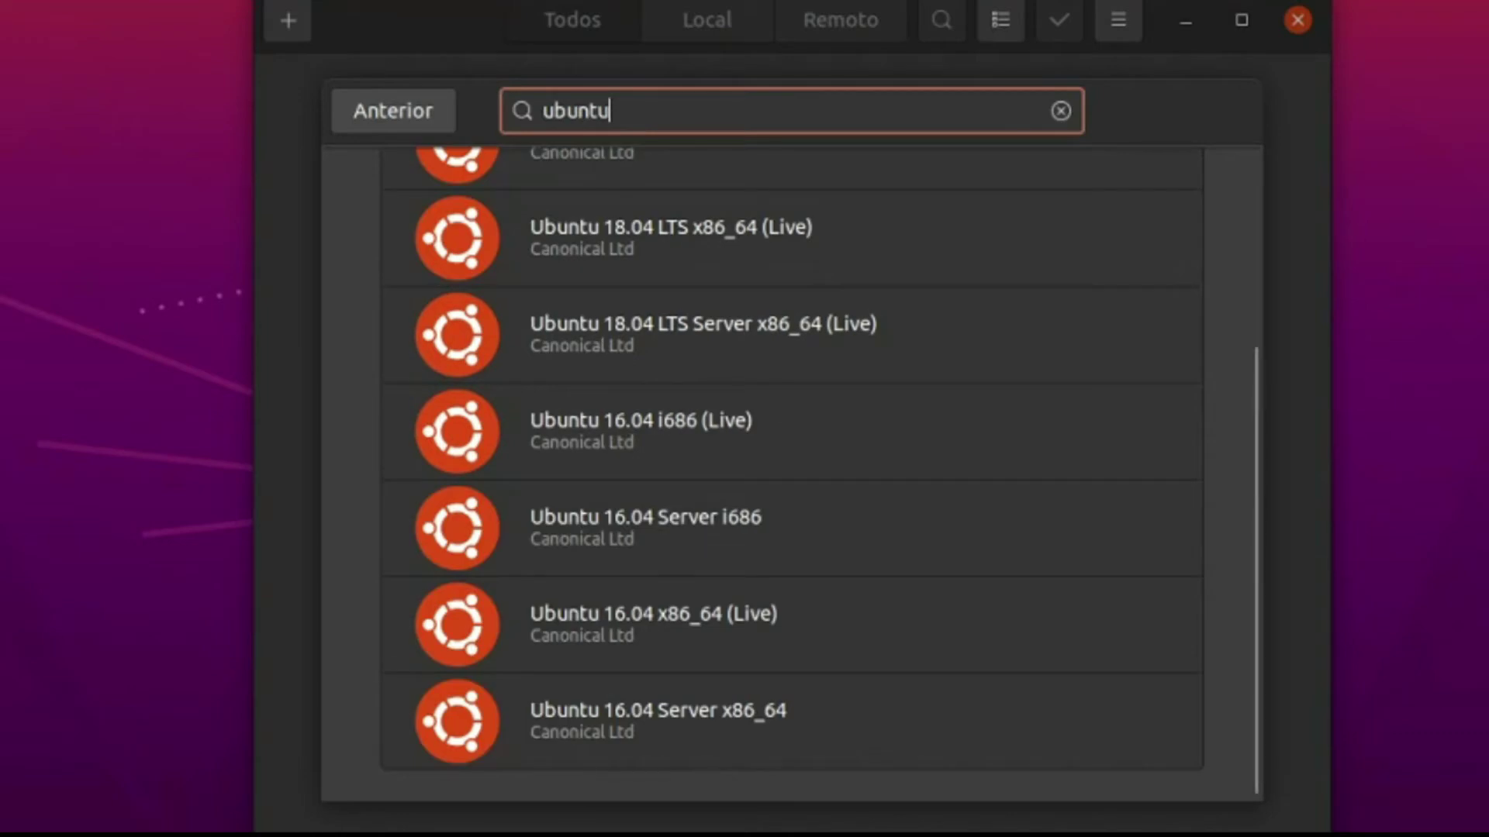
scroll(801, 428, up, 4)
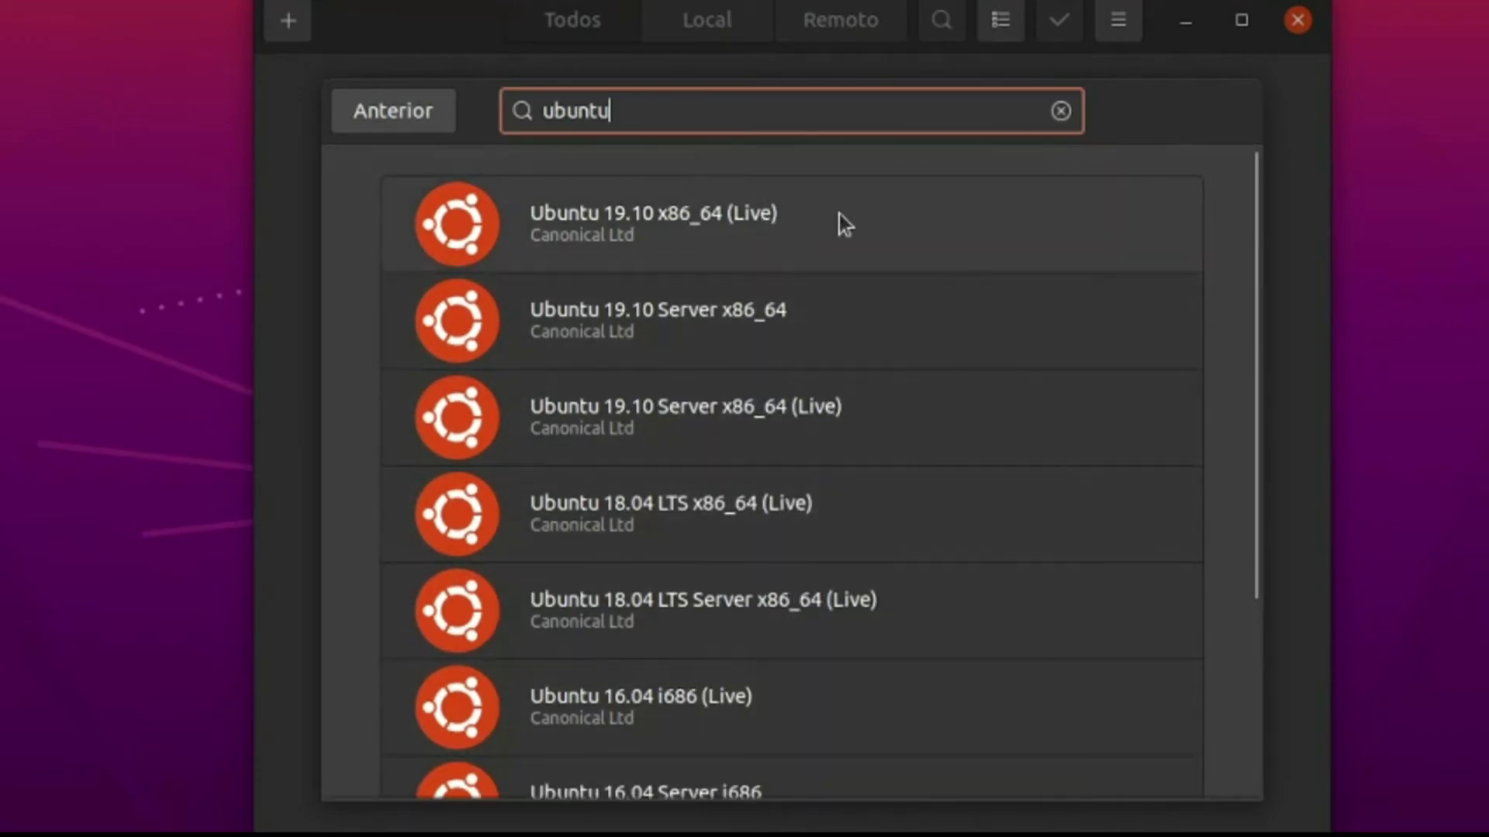
scroll(933, 303, down, 3)
scroll(933, 296, down, 1)
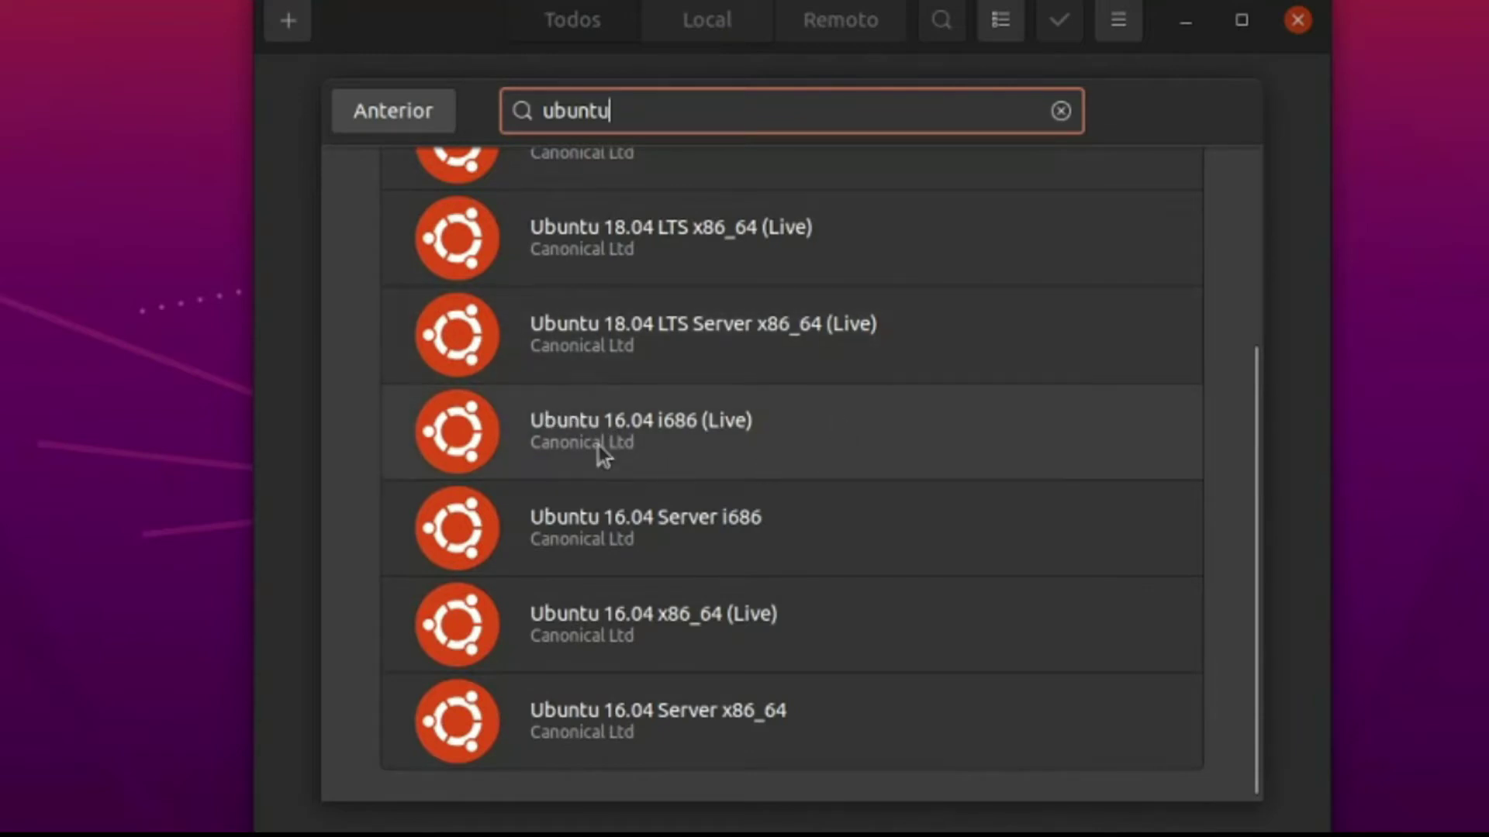
click(402, 707)
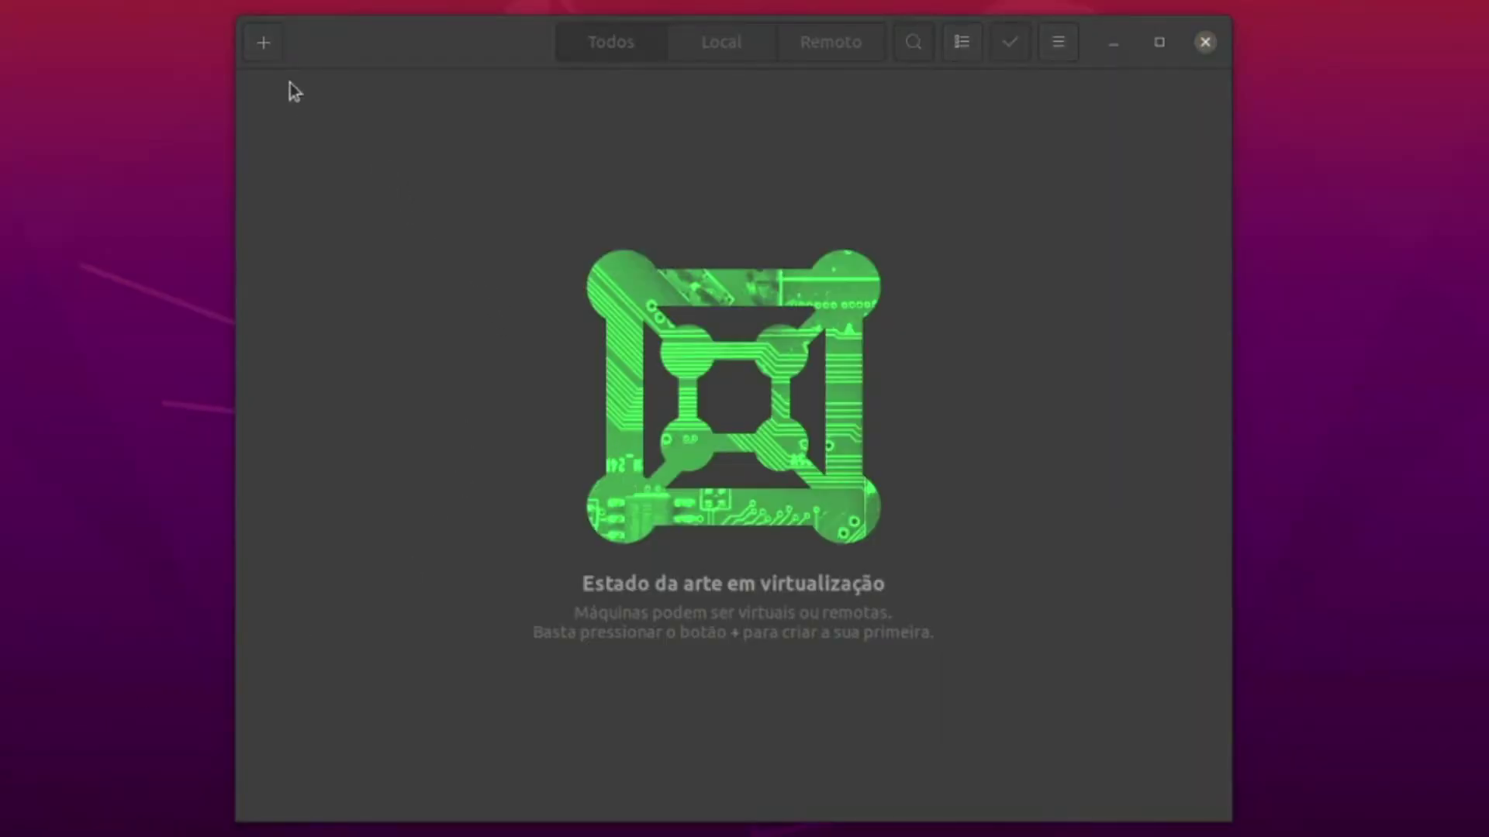
Start creating a virtual machine from the featured openSUSE Leap 15.1 x86_64 download and proceed with express installation enabled
click(261, 45)
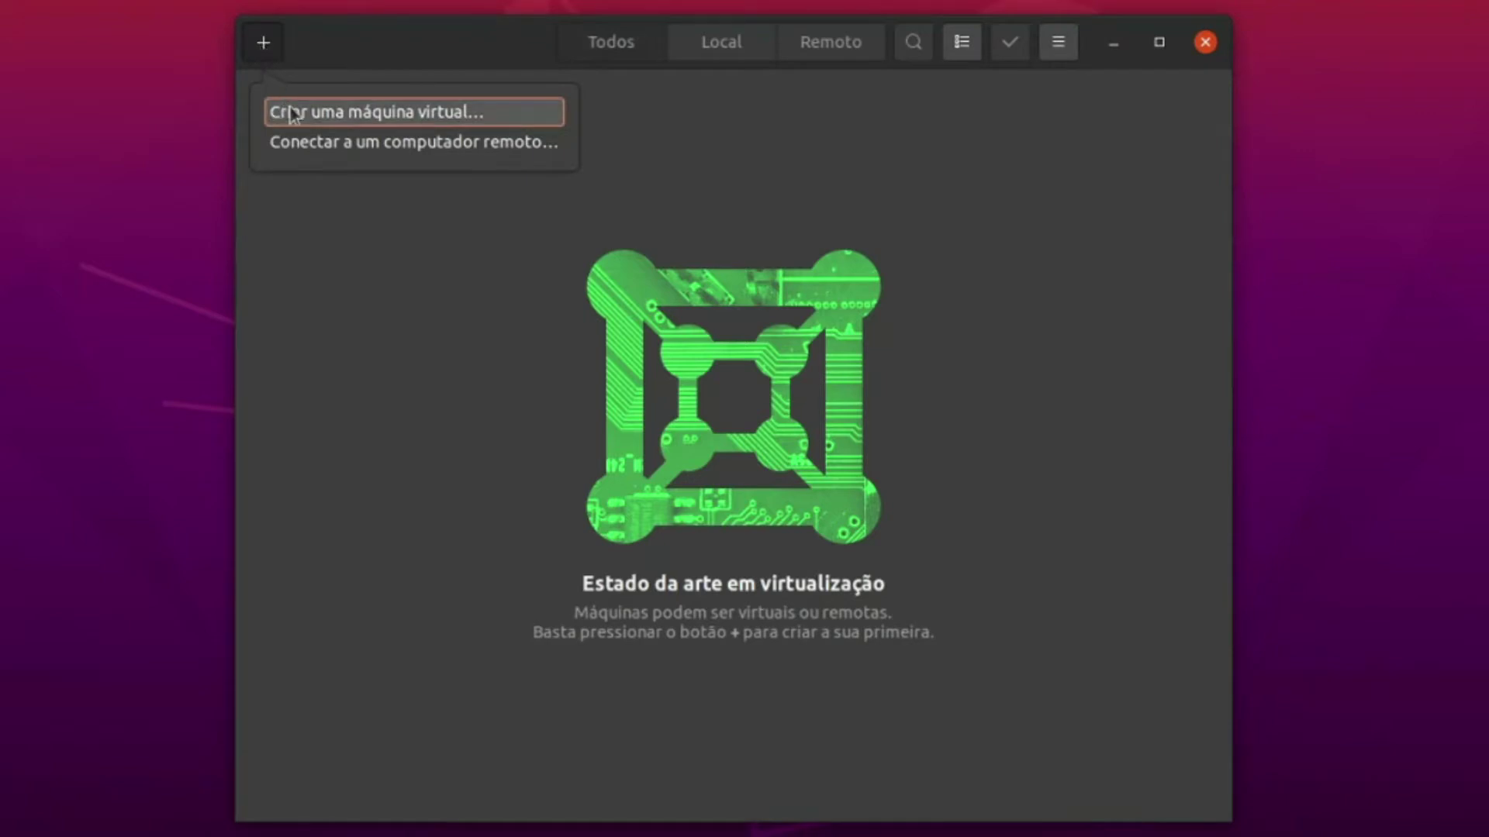
click(501, 115)
scroll(651, 428, down, 3)
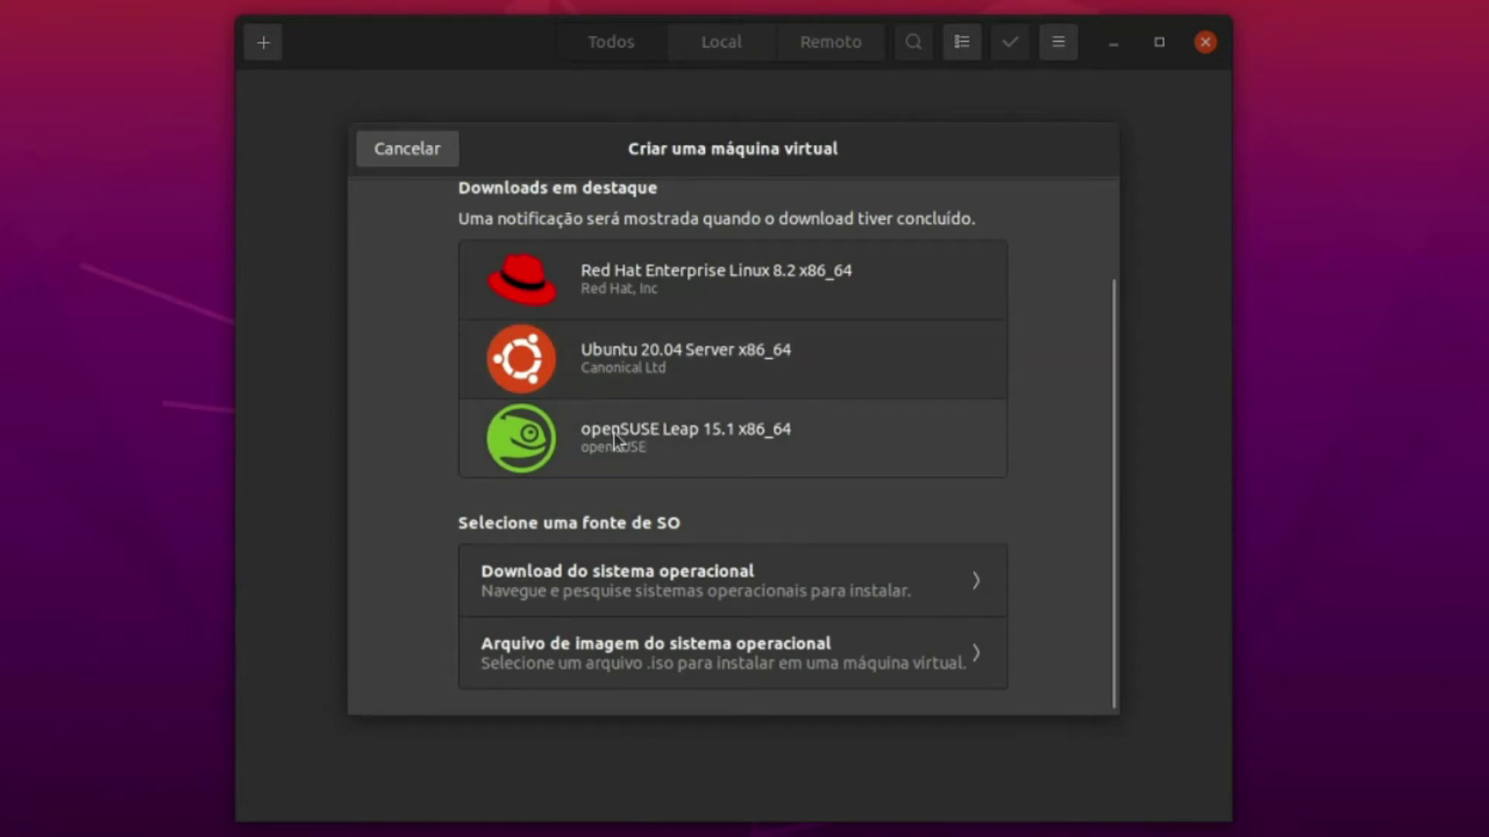
click(678, 430)
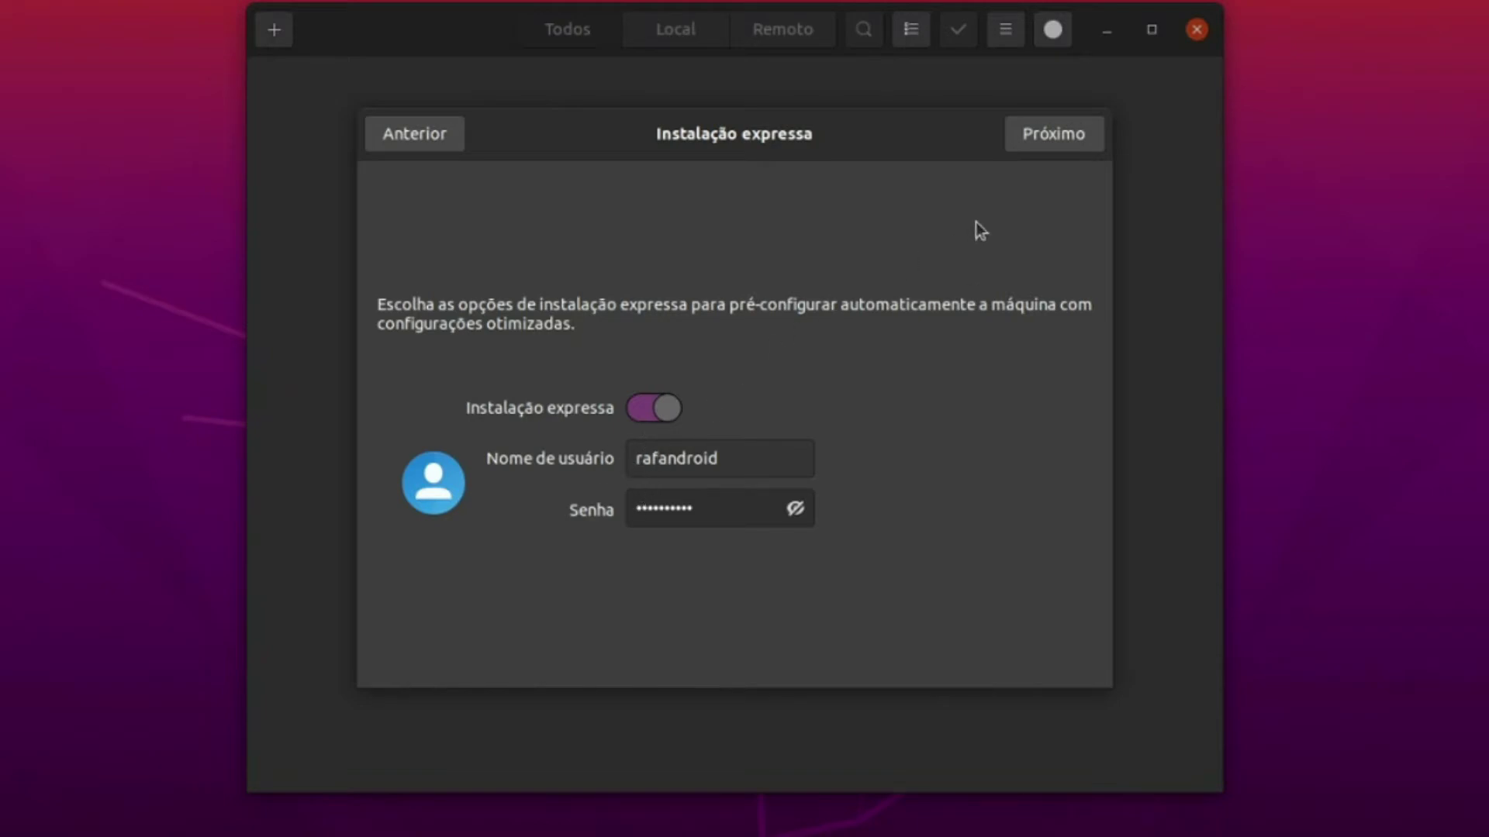
click(1052, 138)
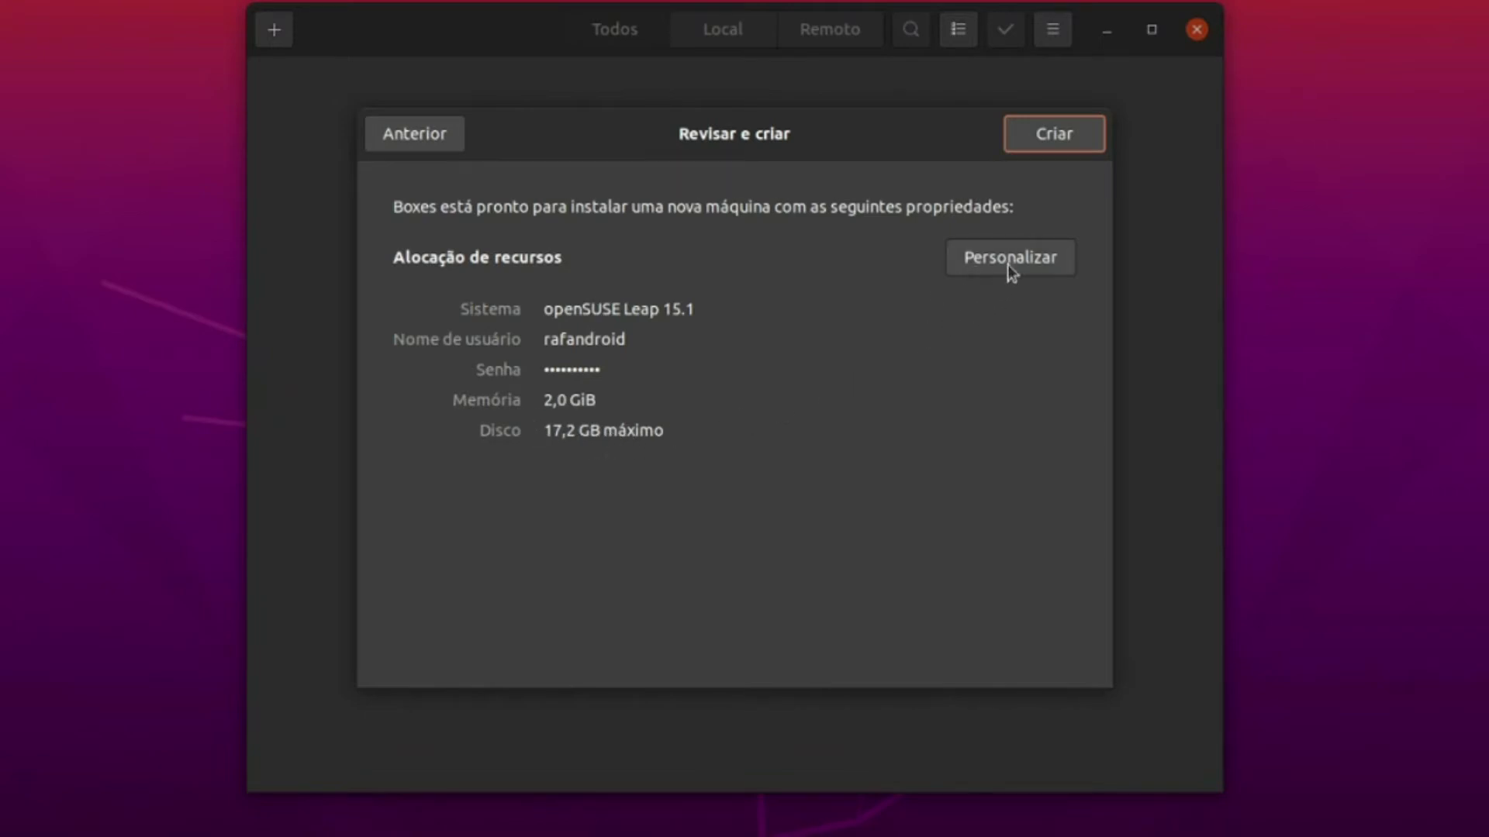
Customize the openSUSE machine with 2.6 GiB of memory and a 32.0 GB maximum disk size, and create it
click(976, 271)
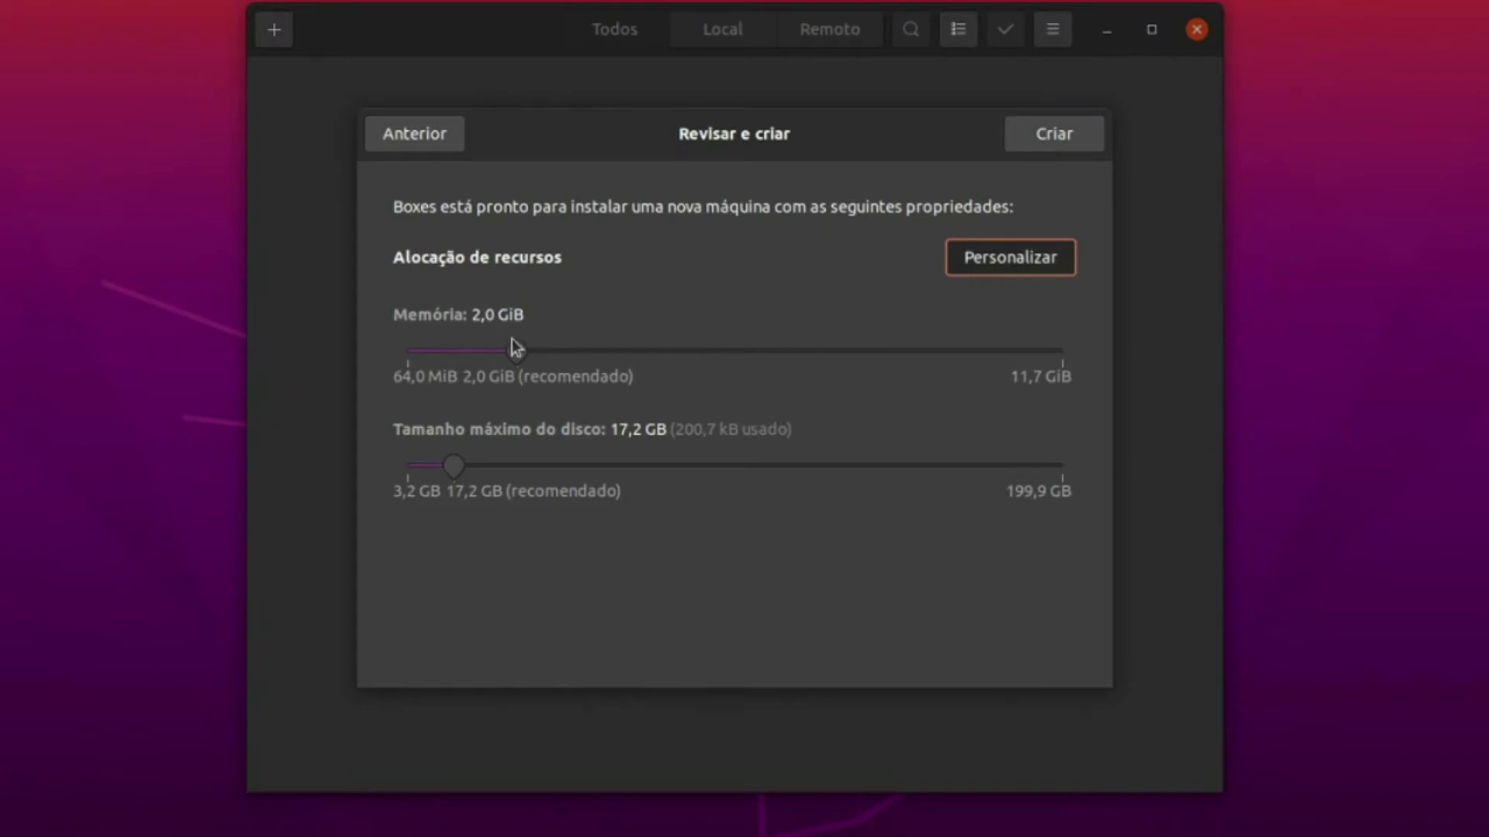
drag(514, 347, 551, 352)
click(460, 465)
drag(461, 465, 512, 462)
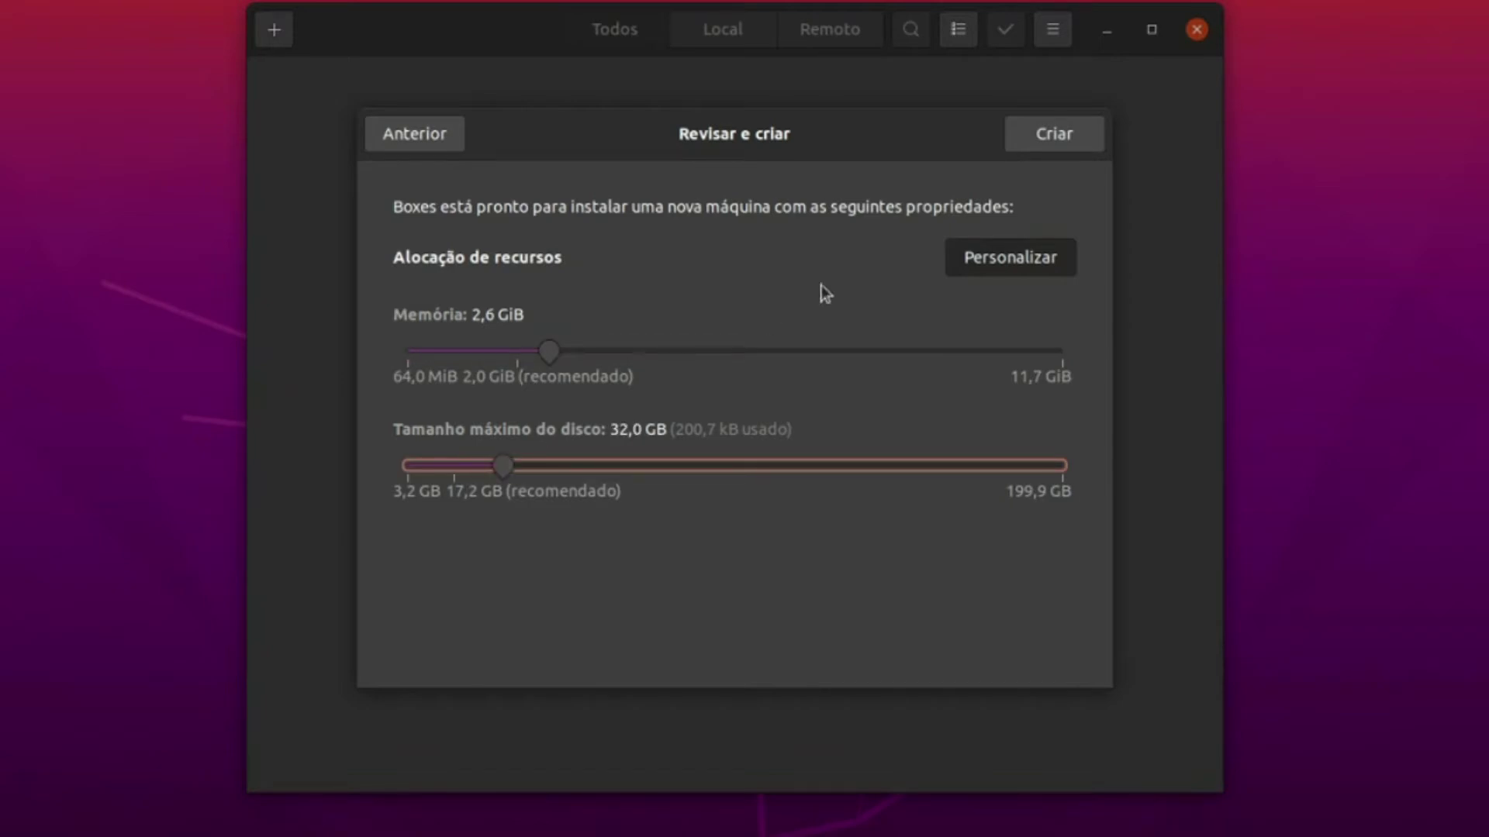
click(1041, 146)
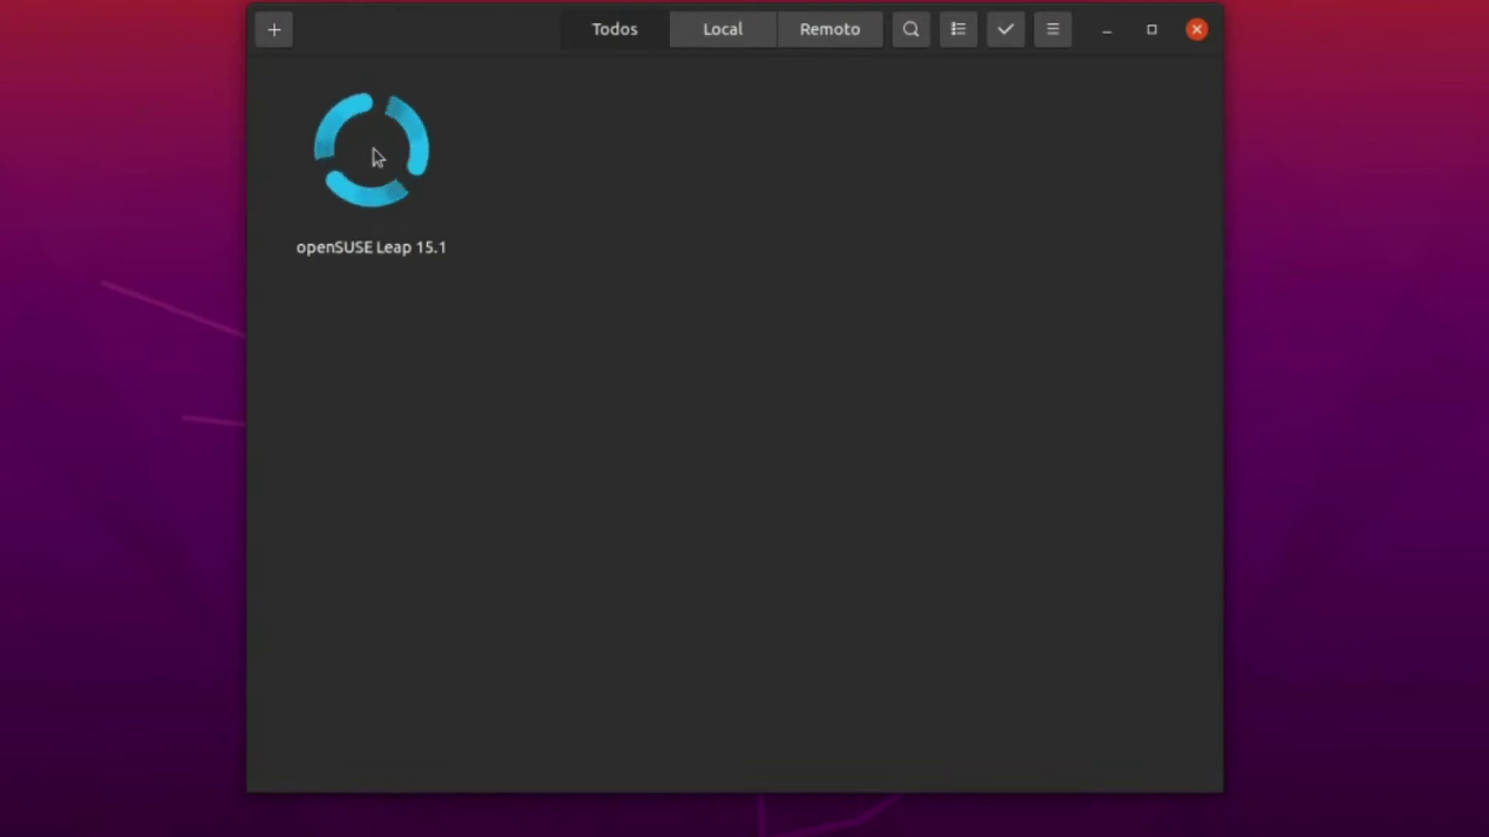
Open the openSUSE Leap 15.1 machine to view its installation and return to the machine overview
click(375, 116)
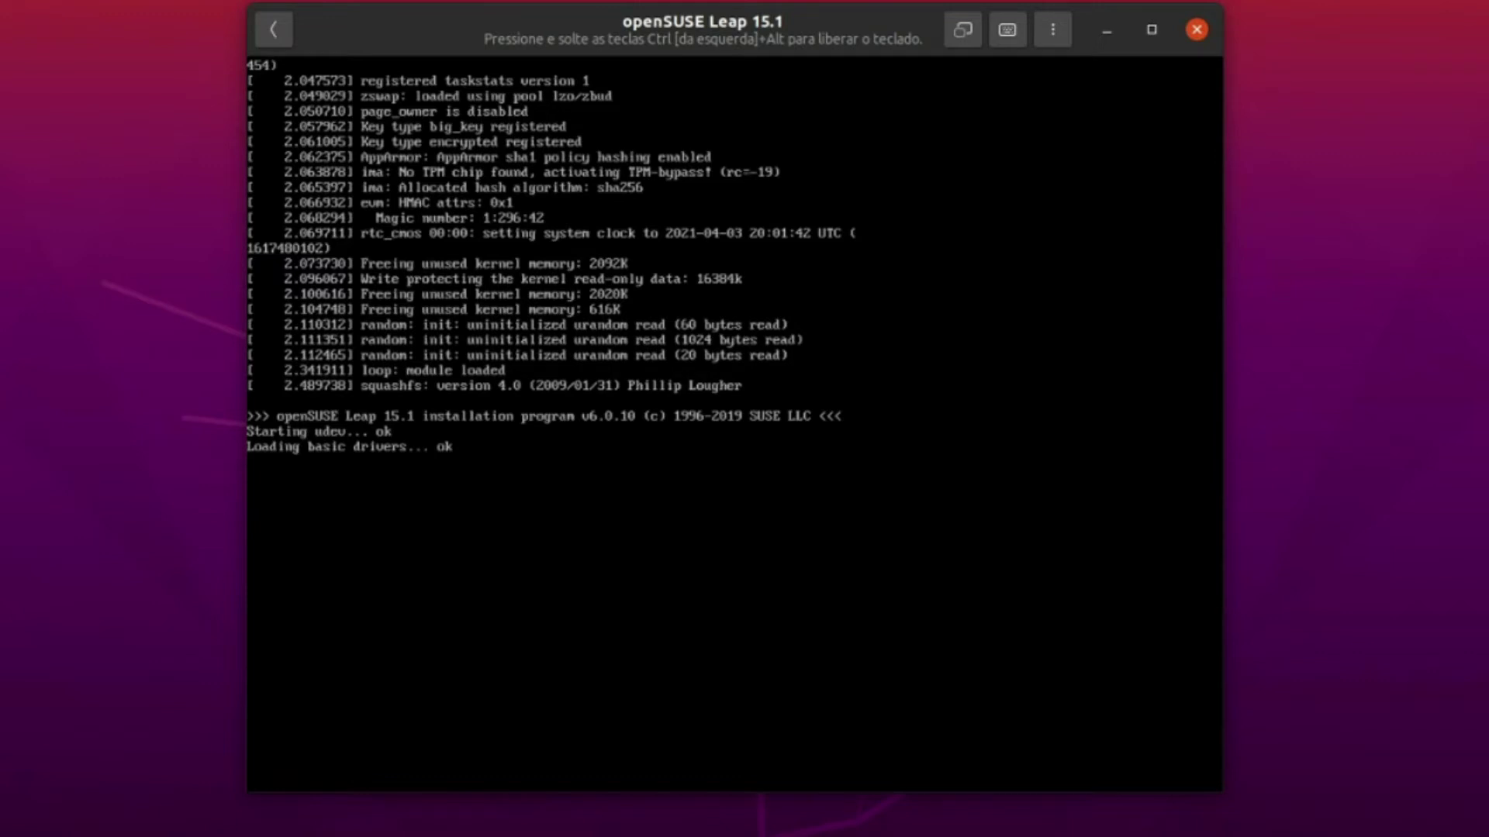
click(273, 29)
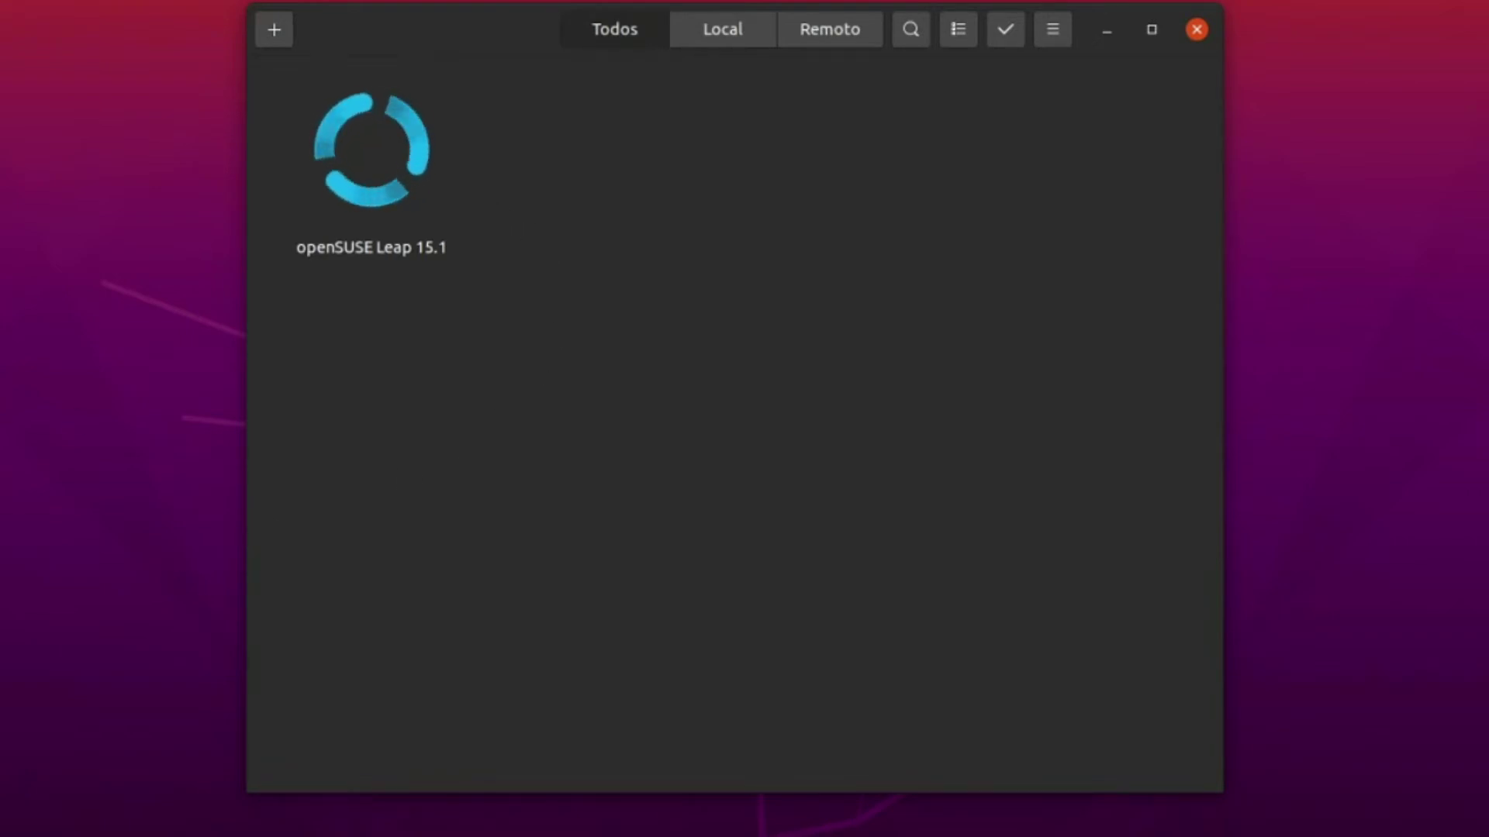
Start another virtual machine, search the operating system downloads for "debian 8", and choose Debian 8 x86_64 (DVD) with express installation enabled
click(273, 31)
click(350, 103)
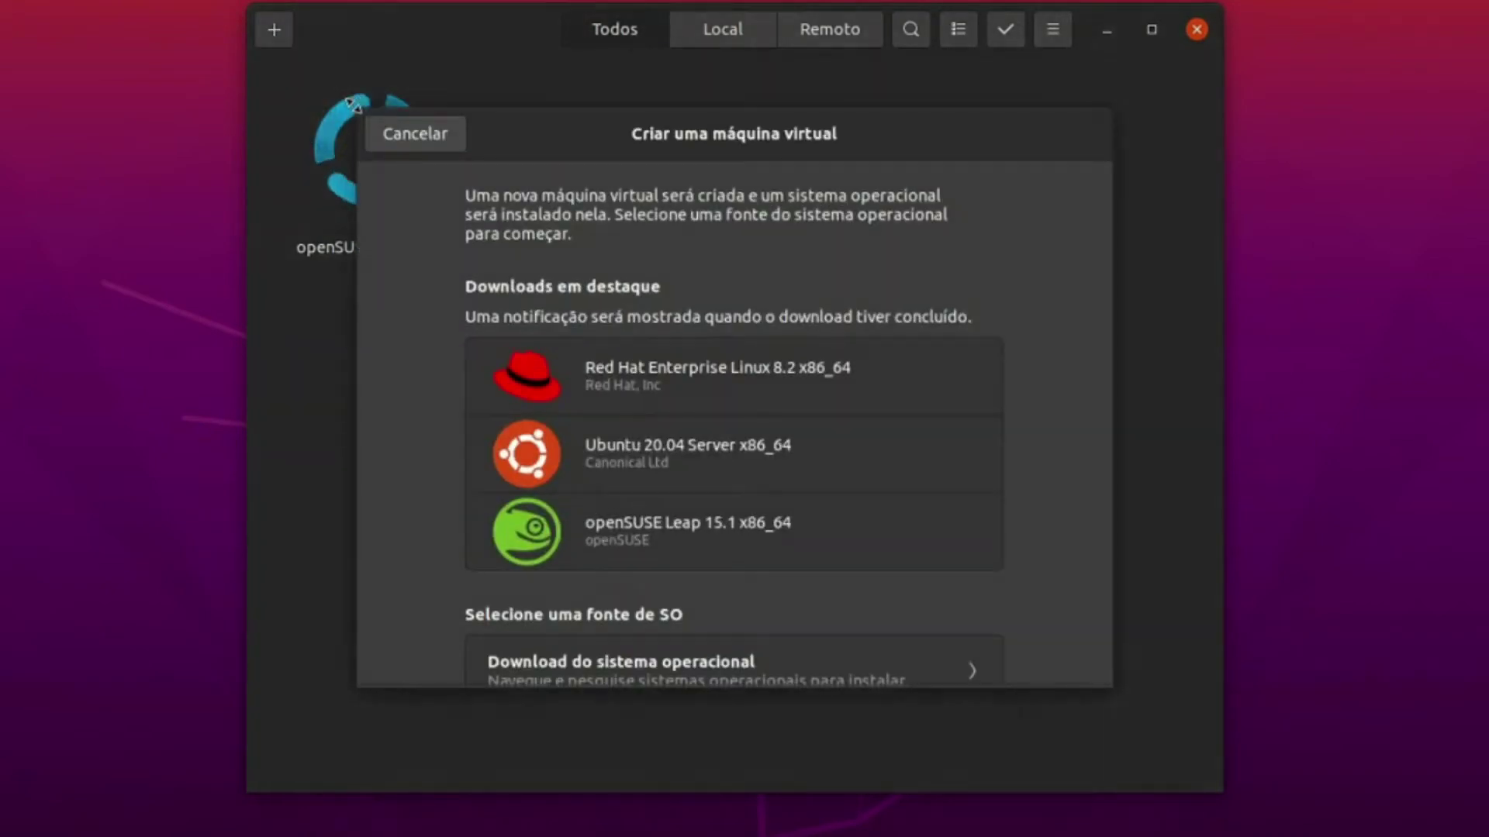
scroll(687, 673, down, 3)
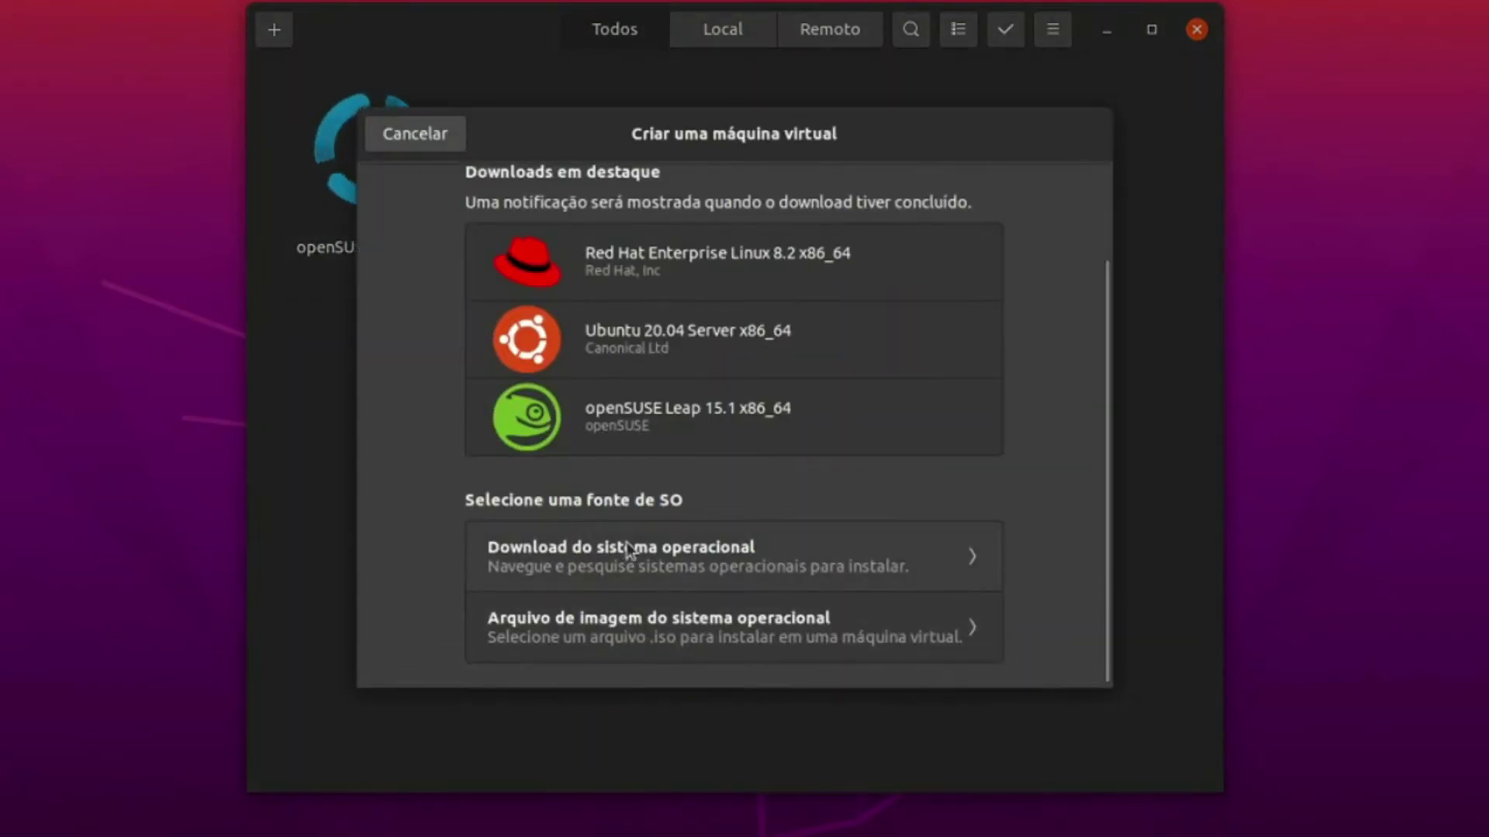
click(653, 548)
click(670, 137)
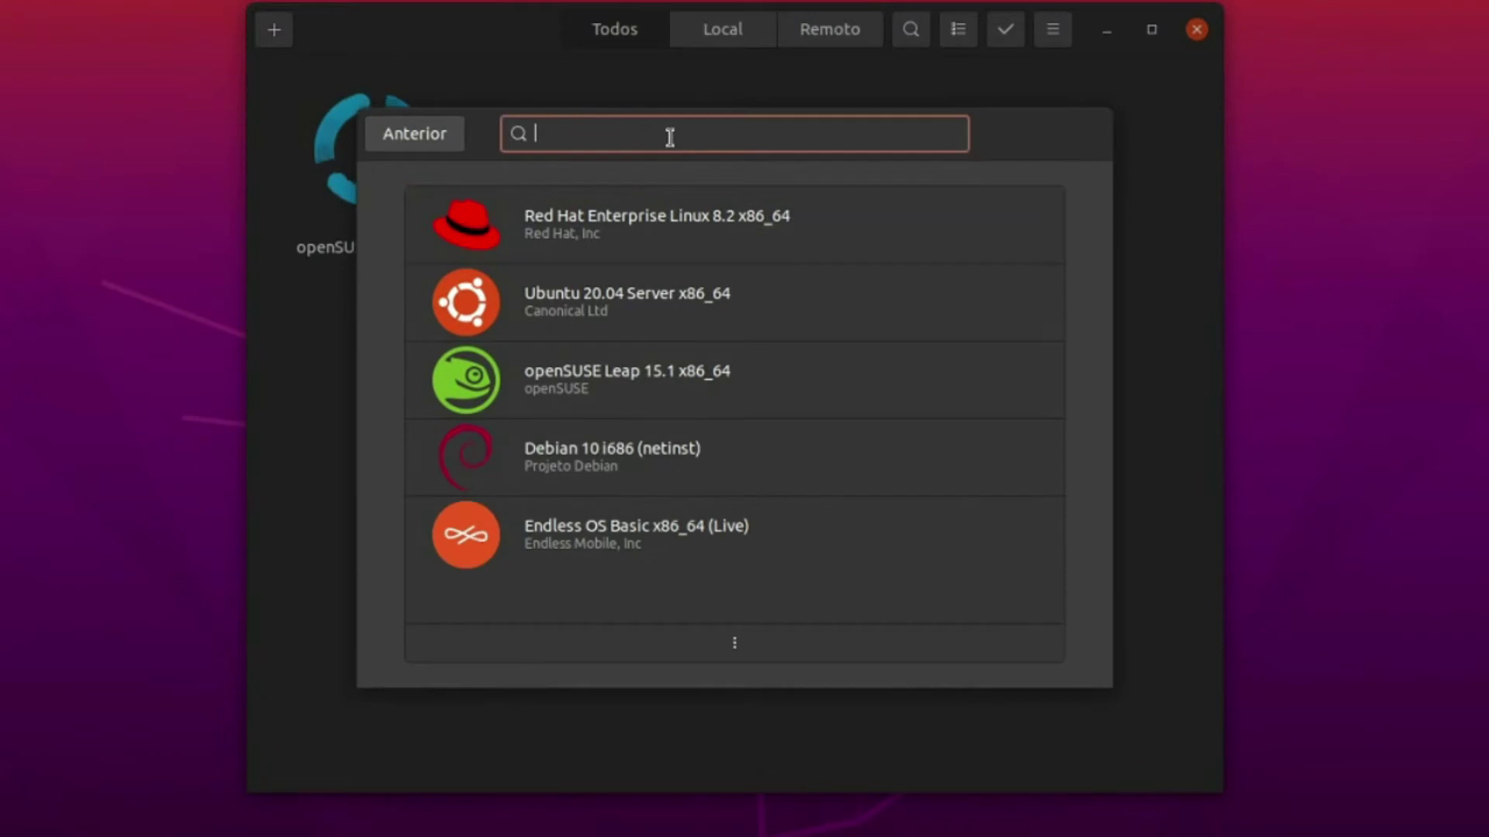
text(debian)
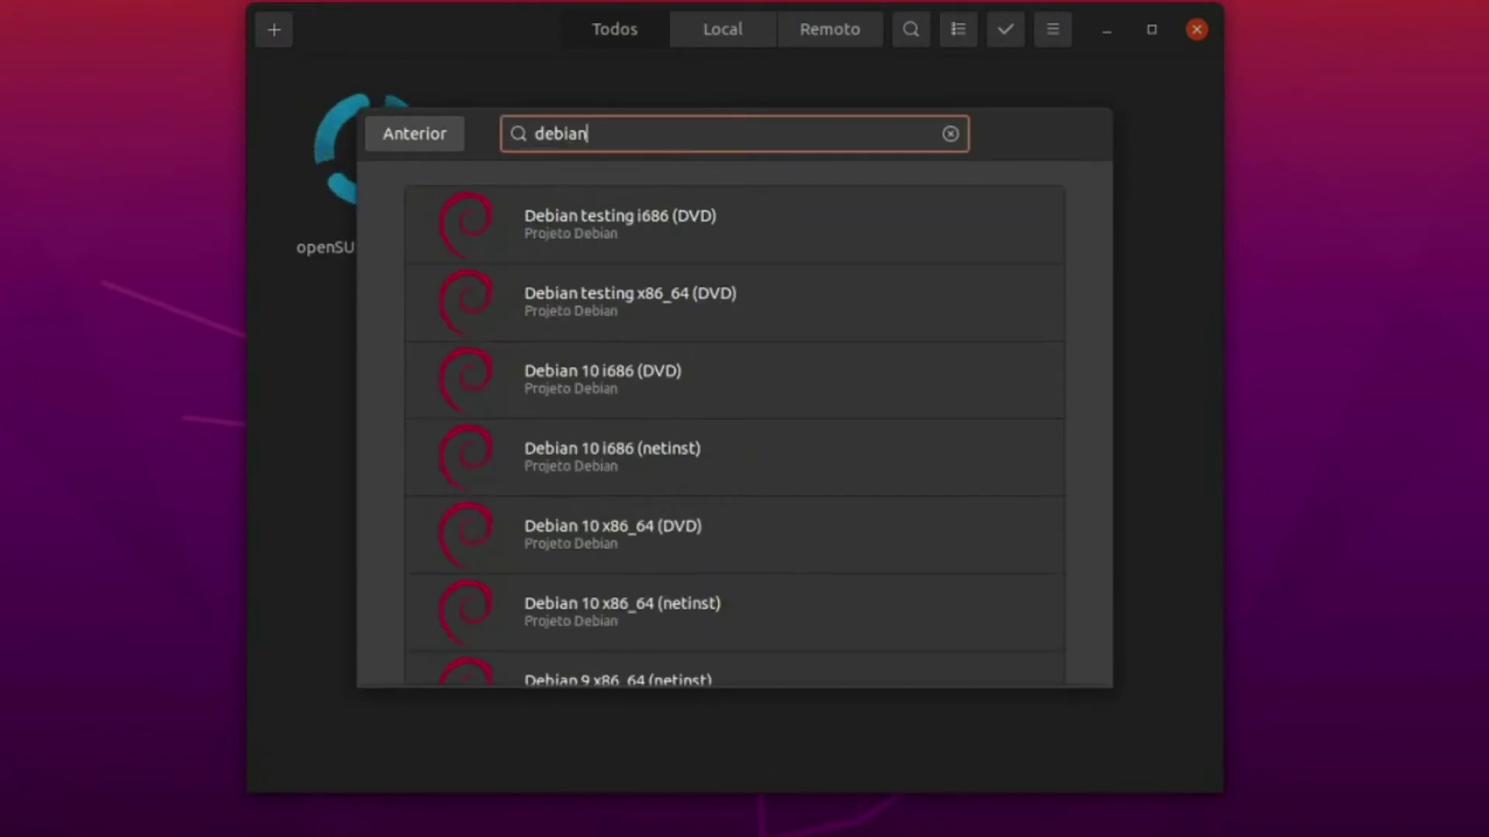
text( 8)
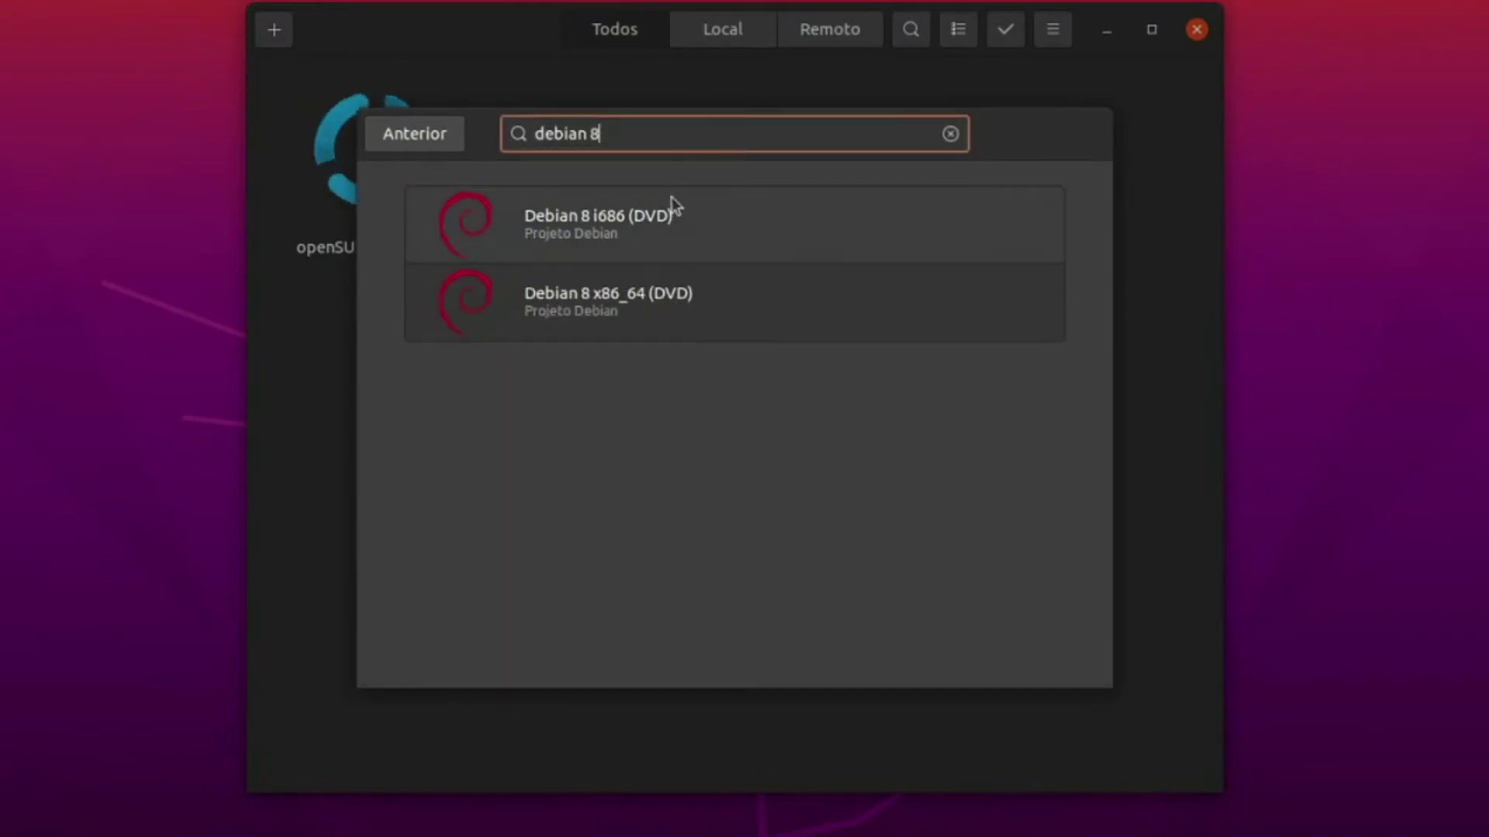
click(683, 322)
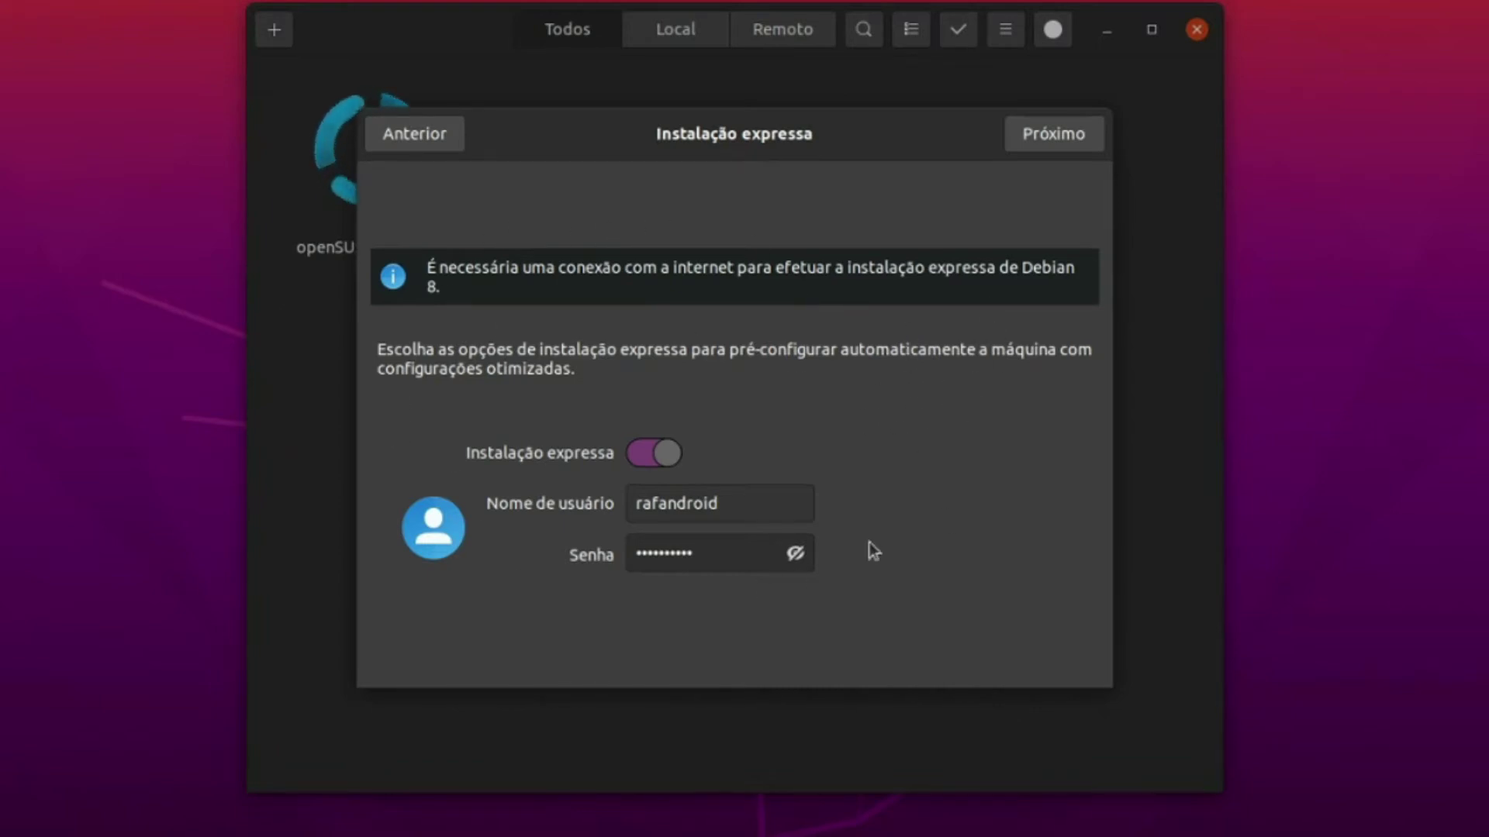
click(1050, 141)
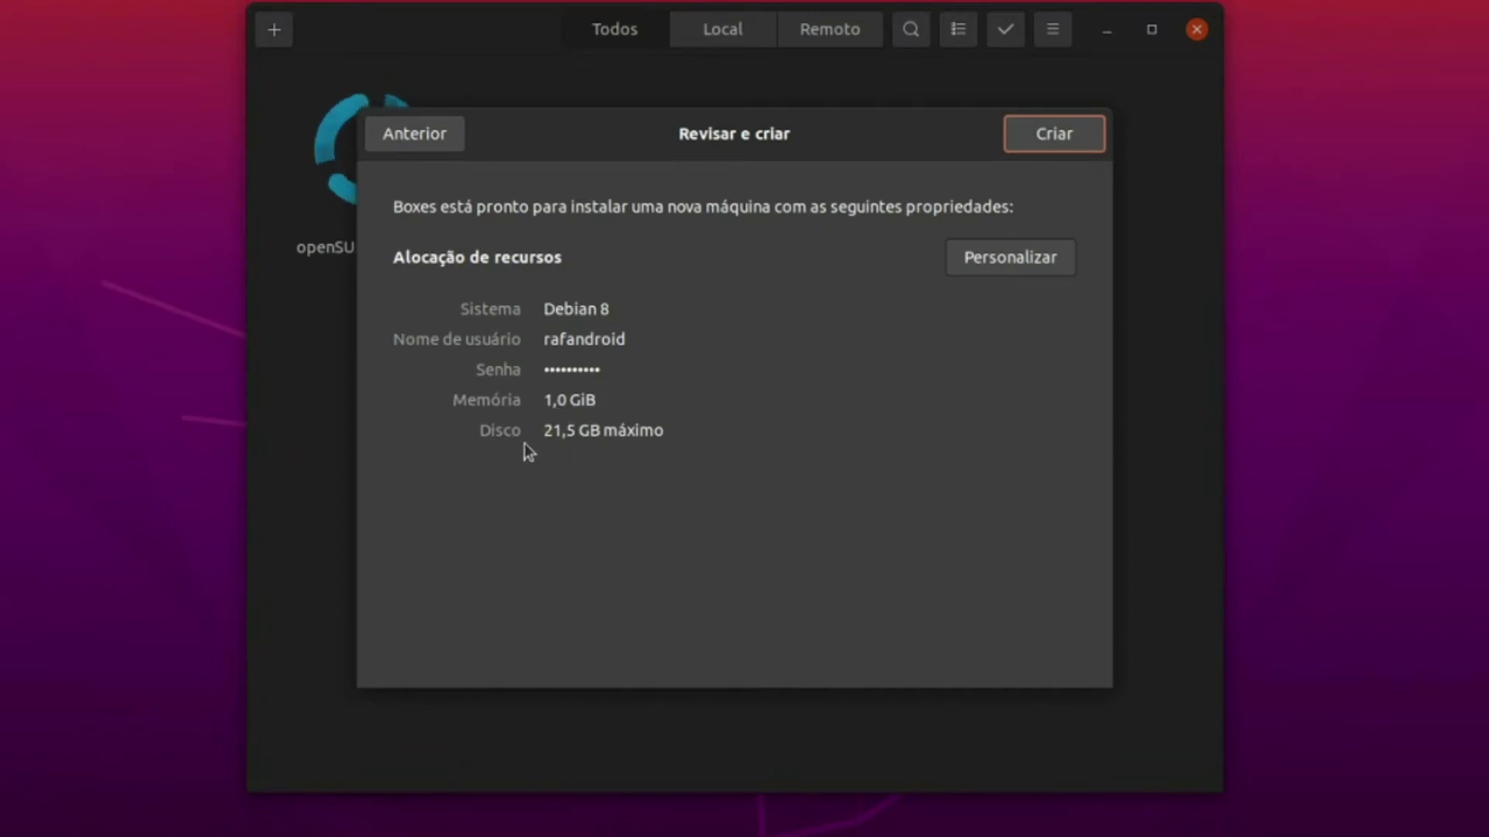
Set the Debian 8 machine's memory to 2.0 GiB and create the machine
click(974, 259)
drag(460, 358, 478, 361)
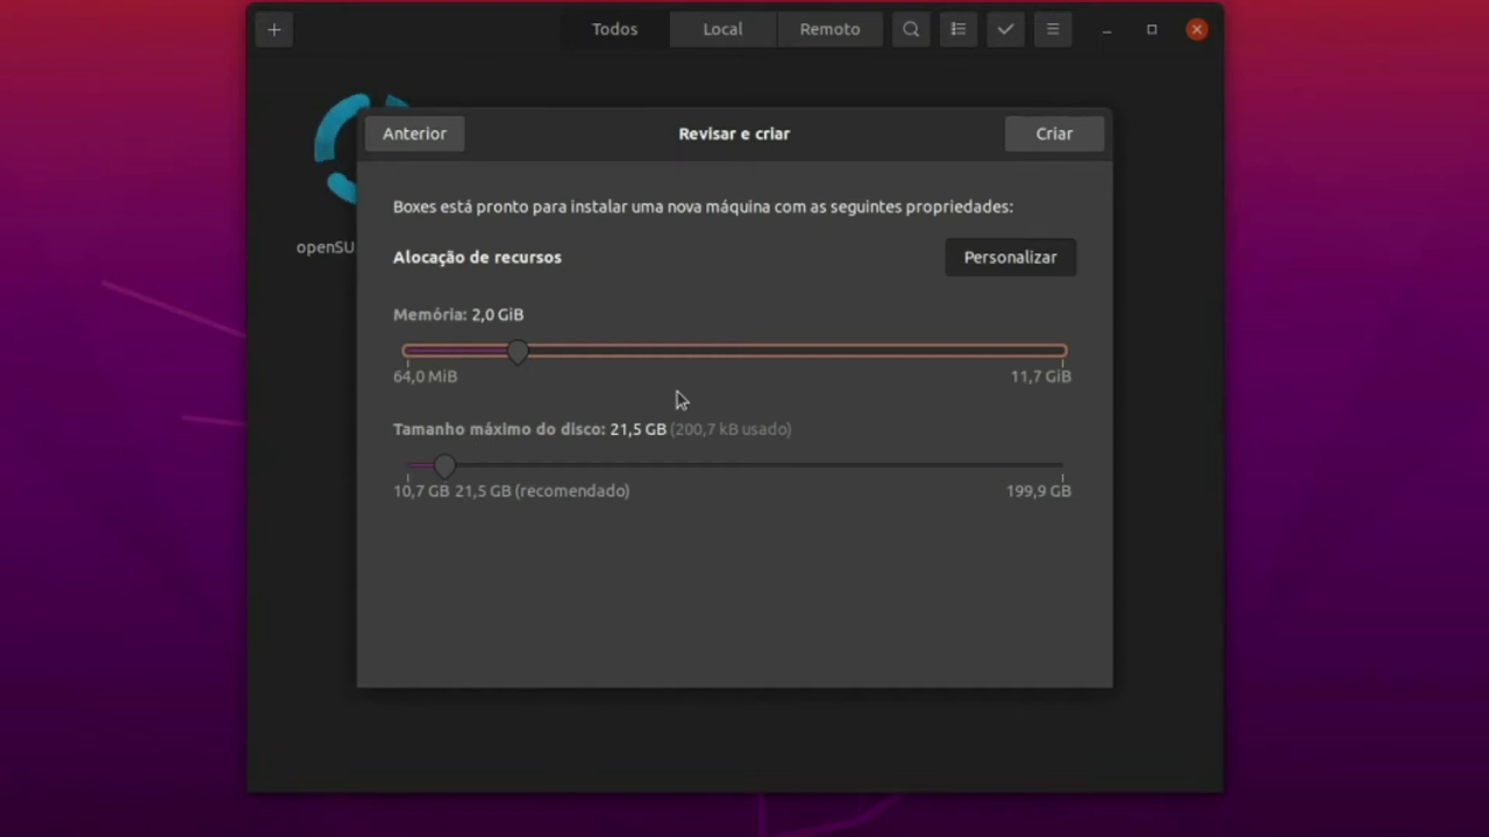
click(1075, 135)
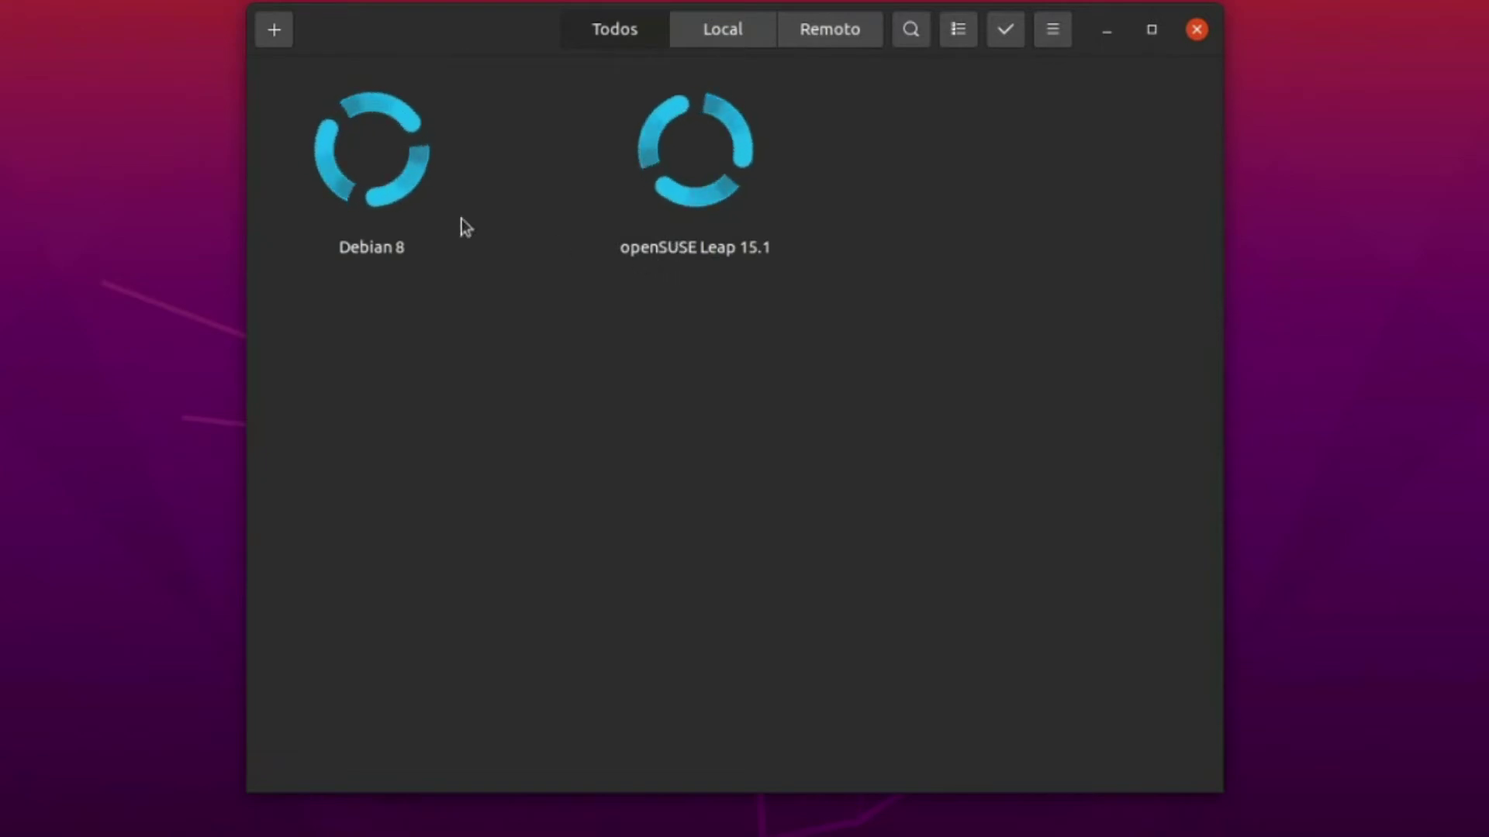
Open the Debian 8 machine to view its installation and return to the machine overview
click(344, 116)
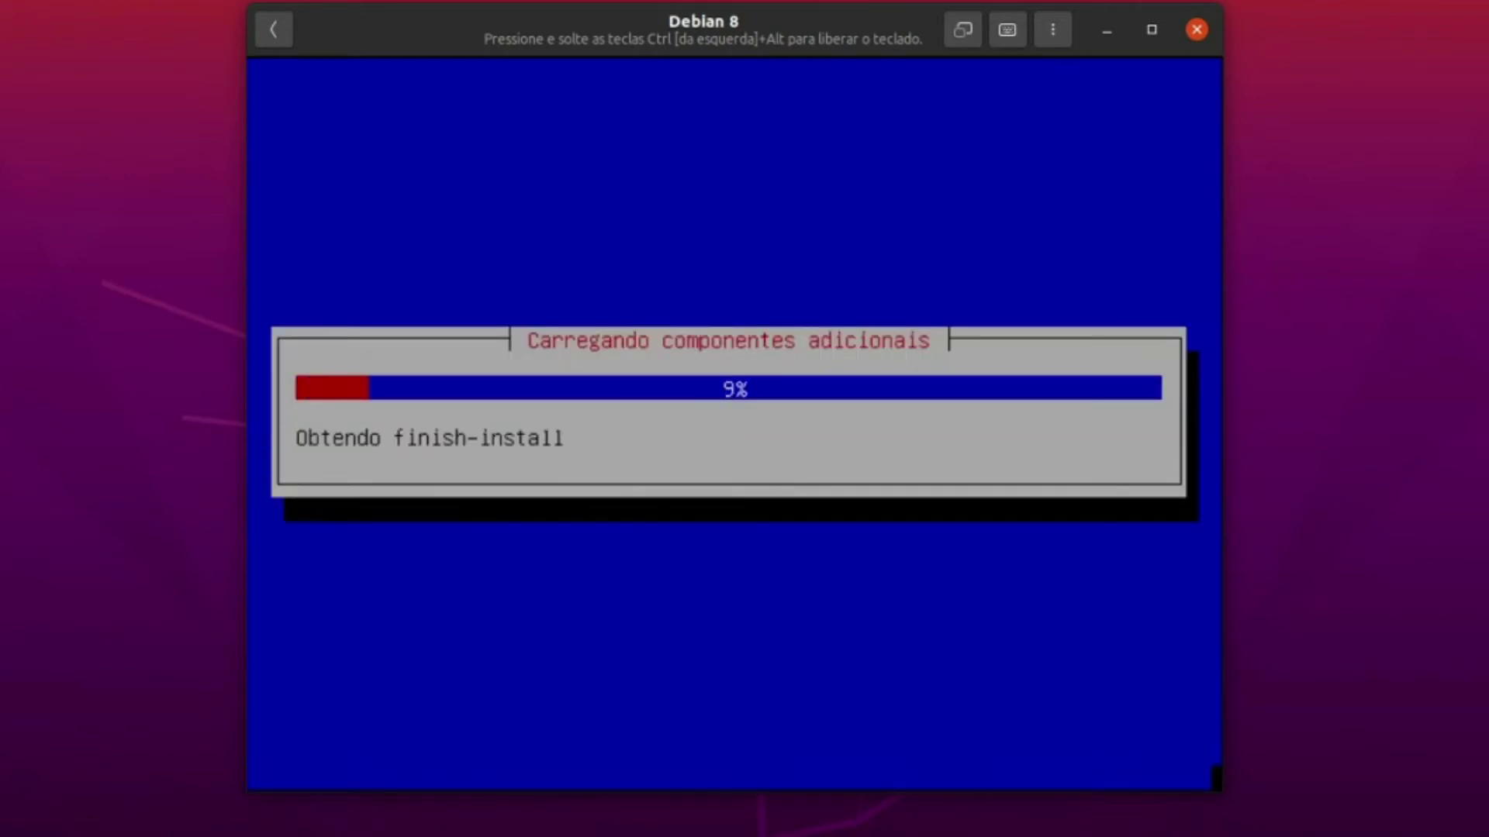
click(275, 30)
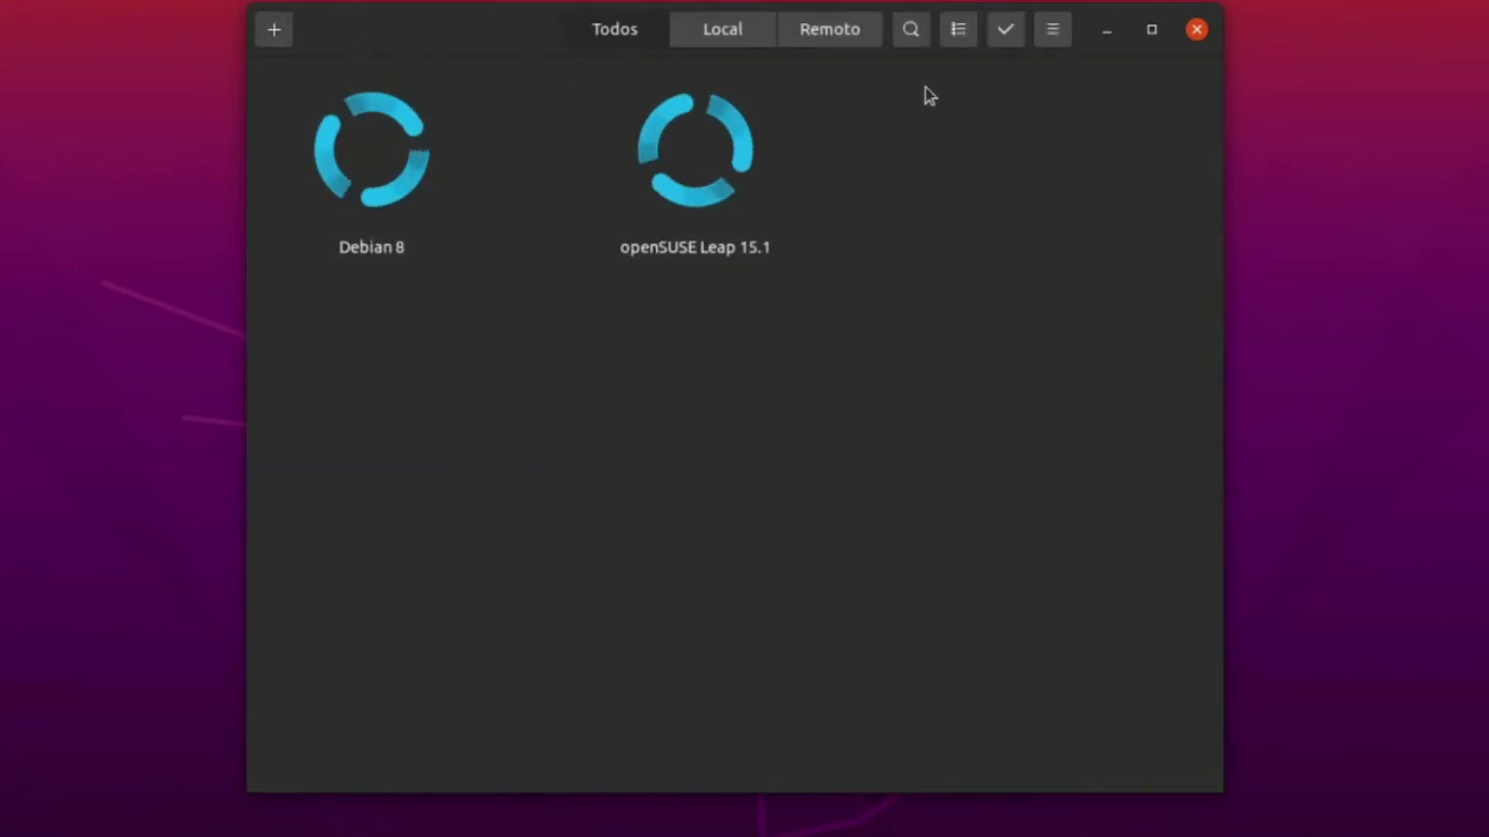
Start another virtual machine, search the operating system downloads for "ubuntu 18", and choose Ubuntu 18.04 LTS x86_64 (Live)
click(292, 33)
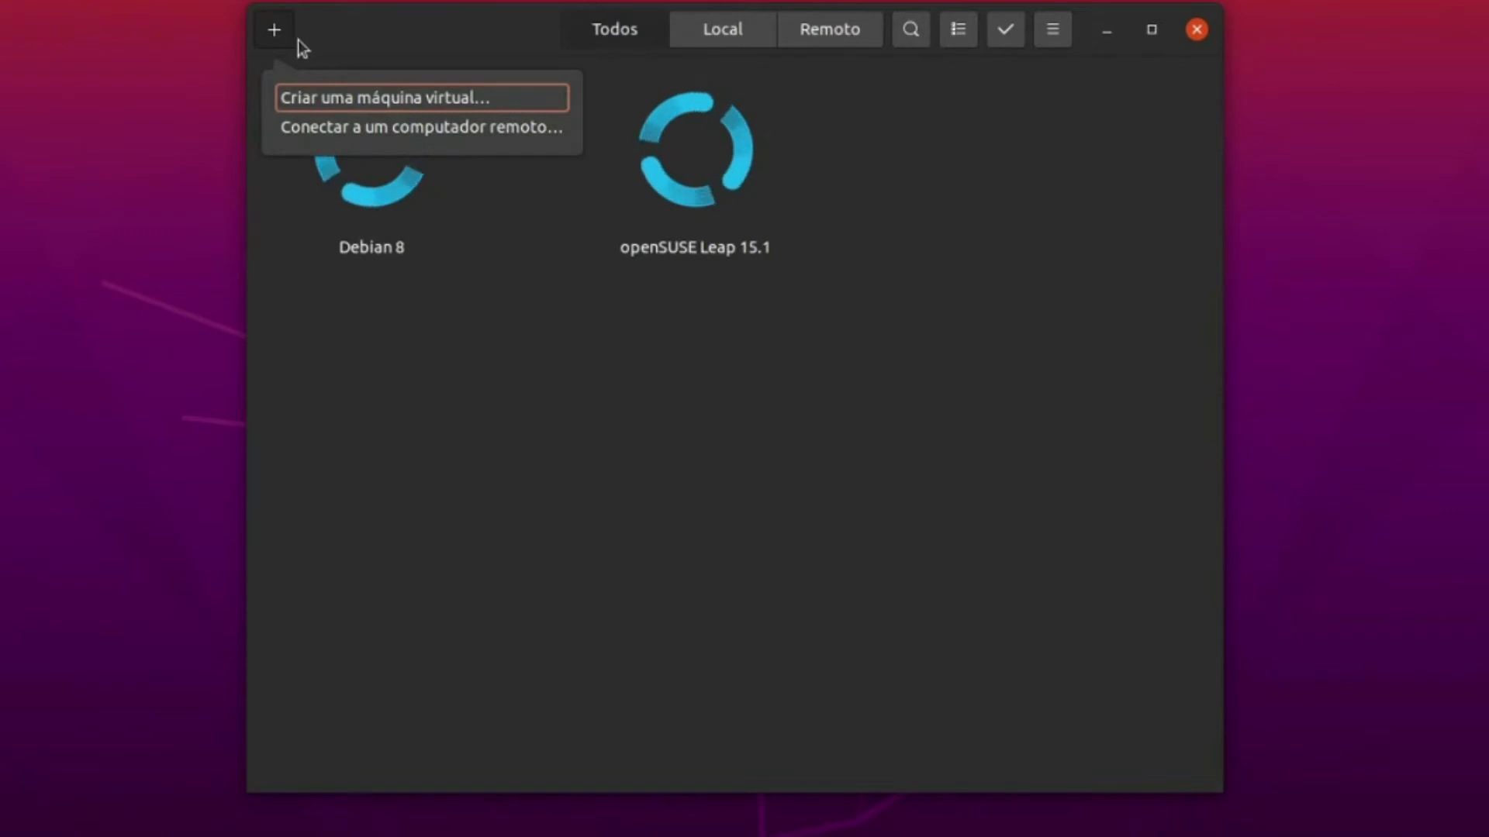
click(332, 95)
scroll(804, 555, down, 3)
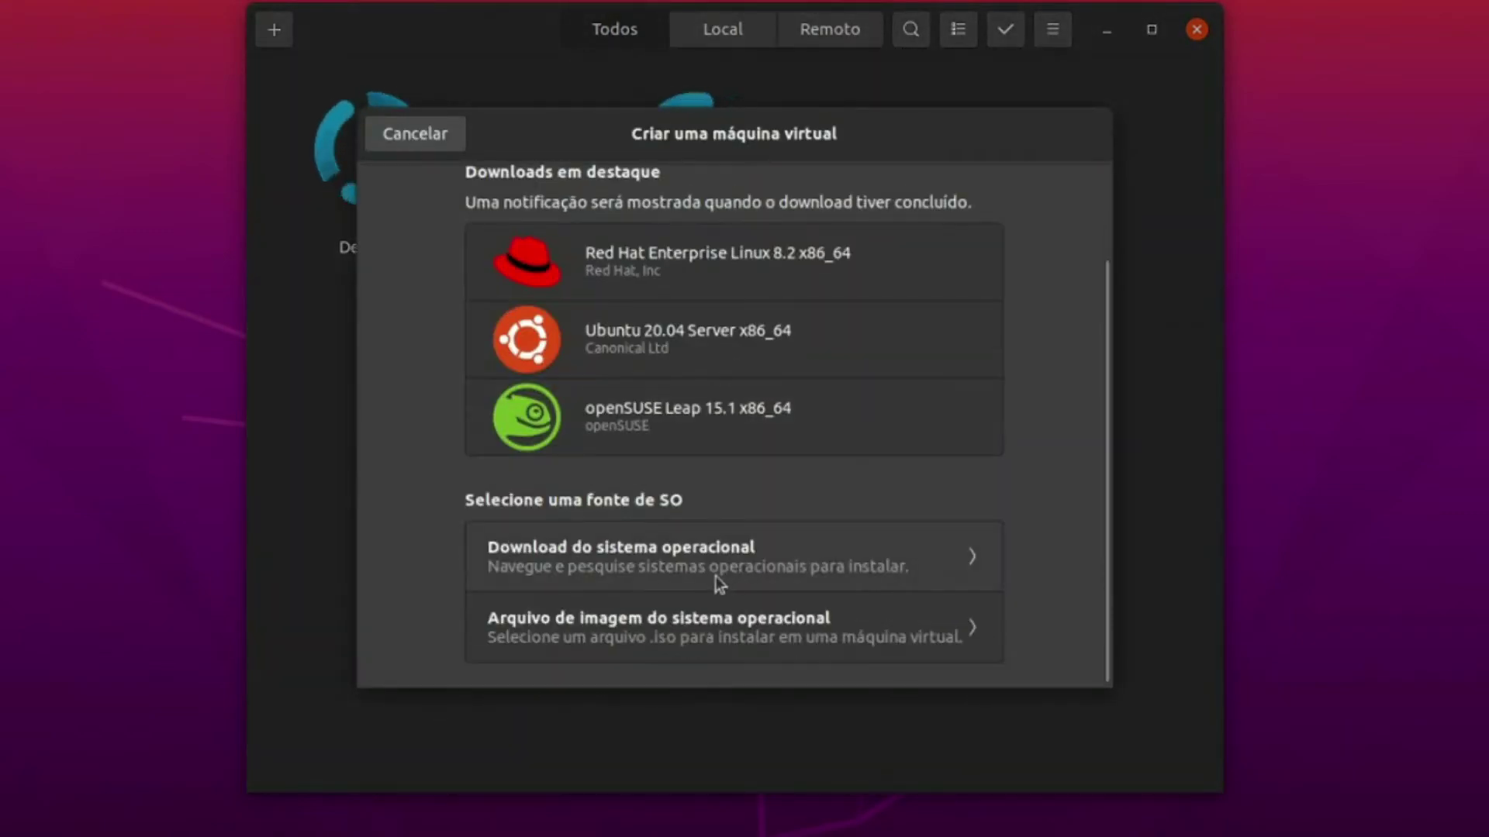
click(655, 556)
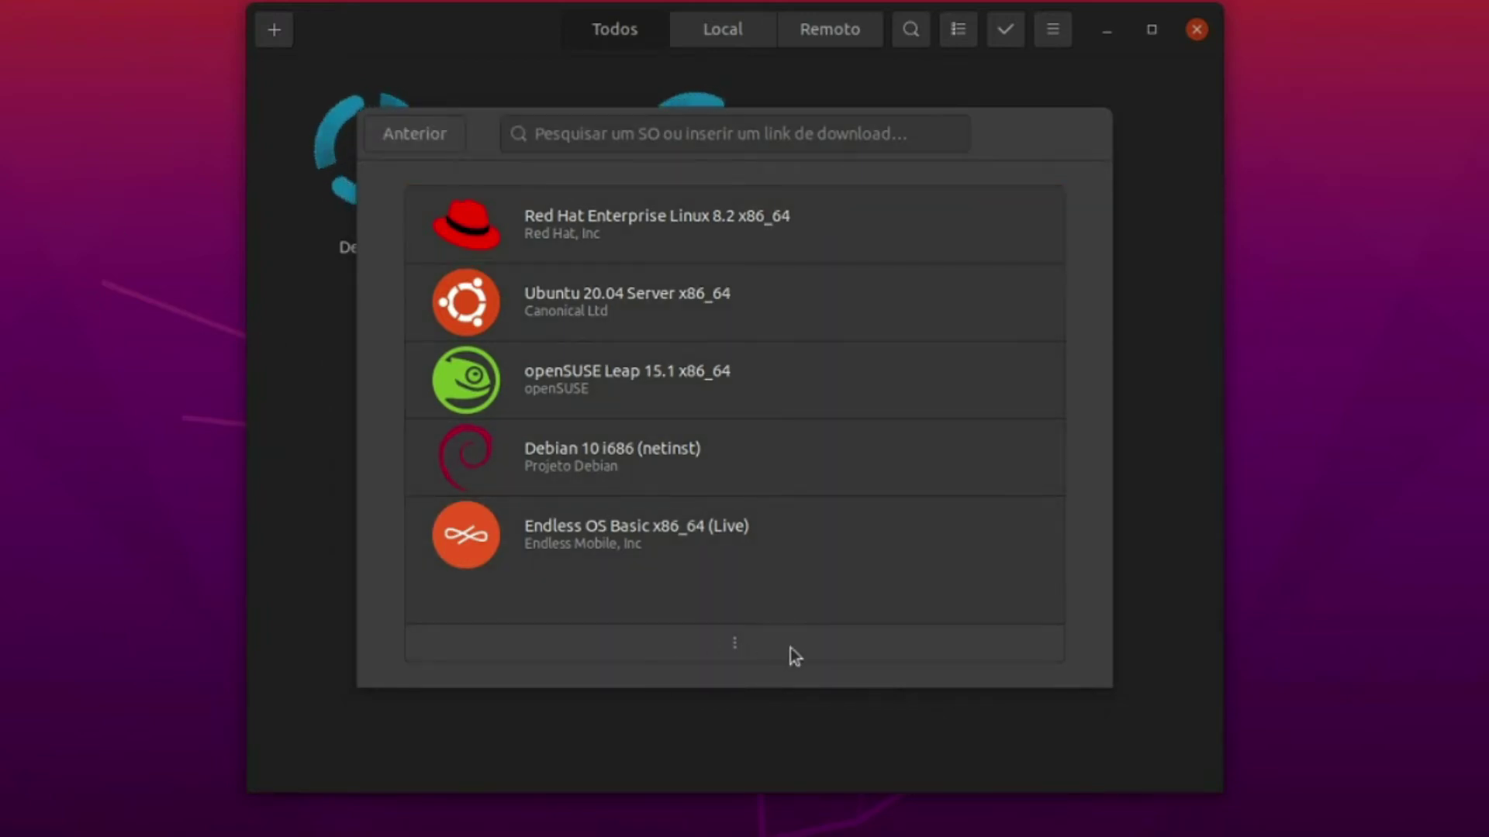
click(727, 647)
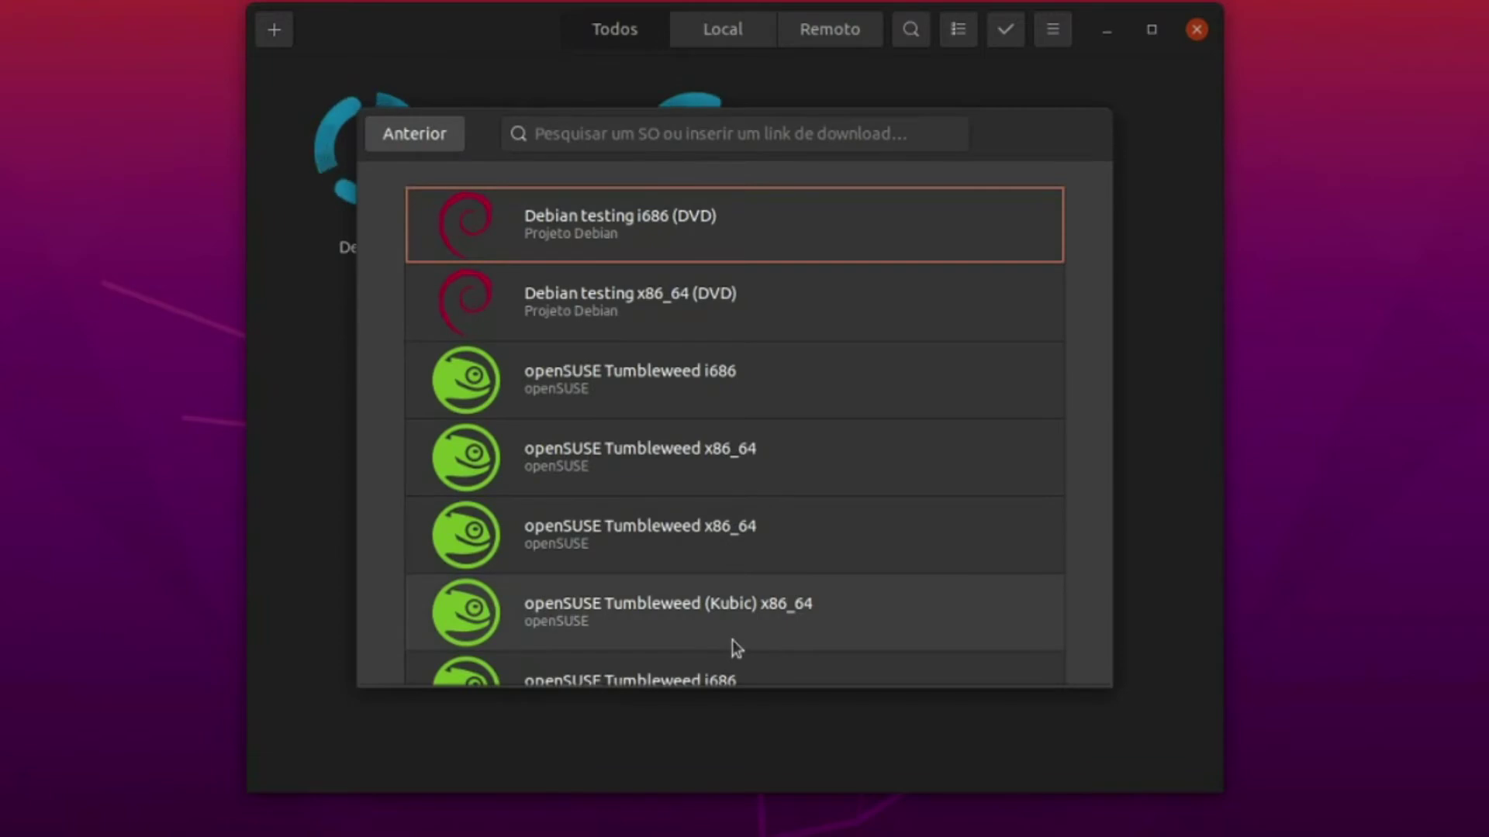
click(678, 127)
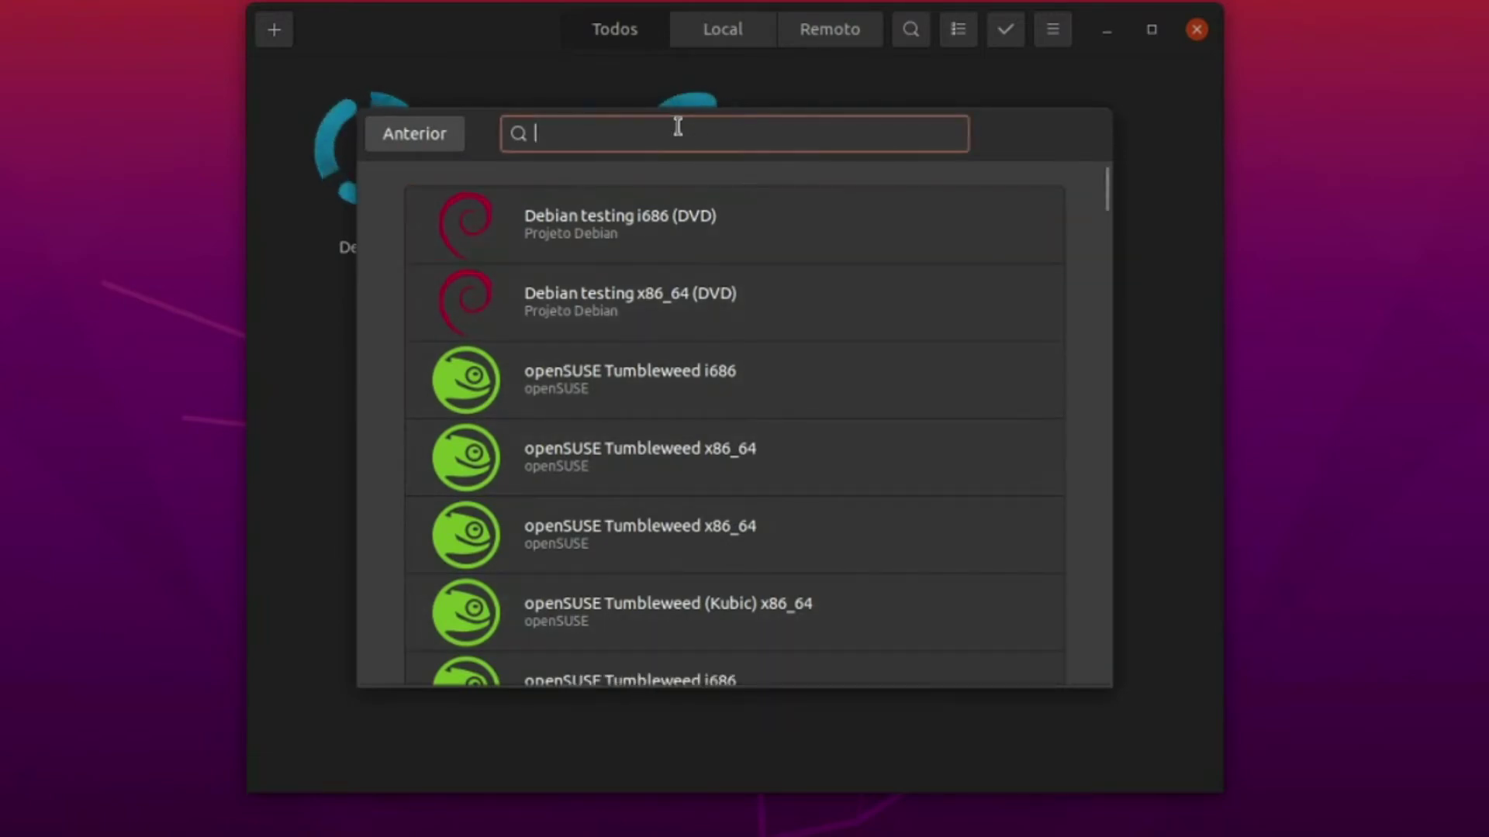
text(ubunt)
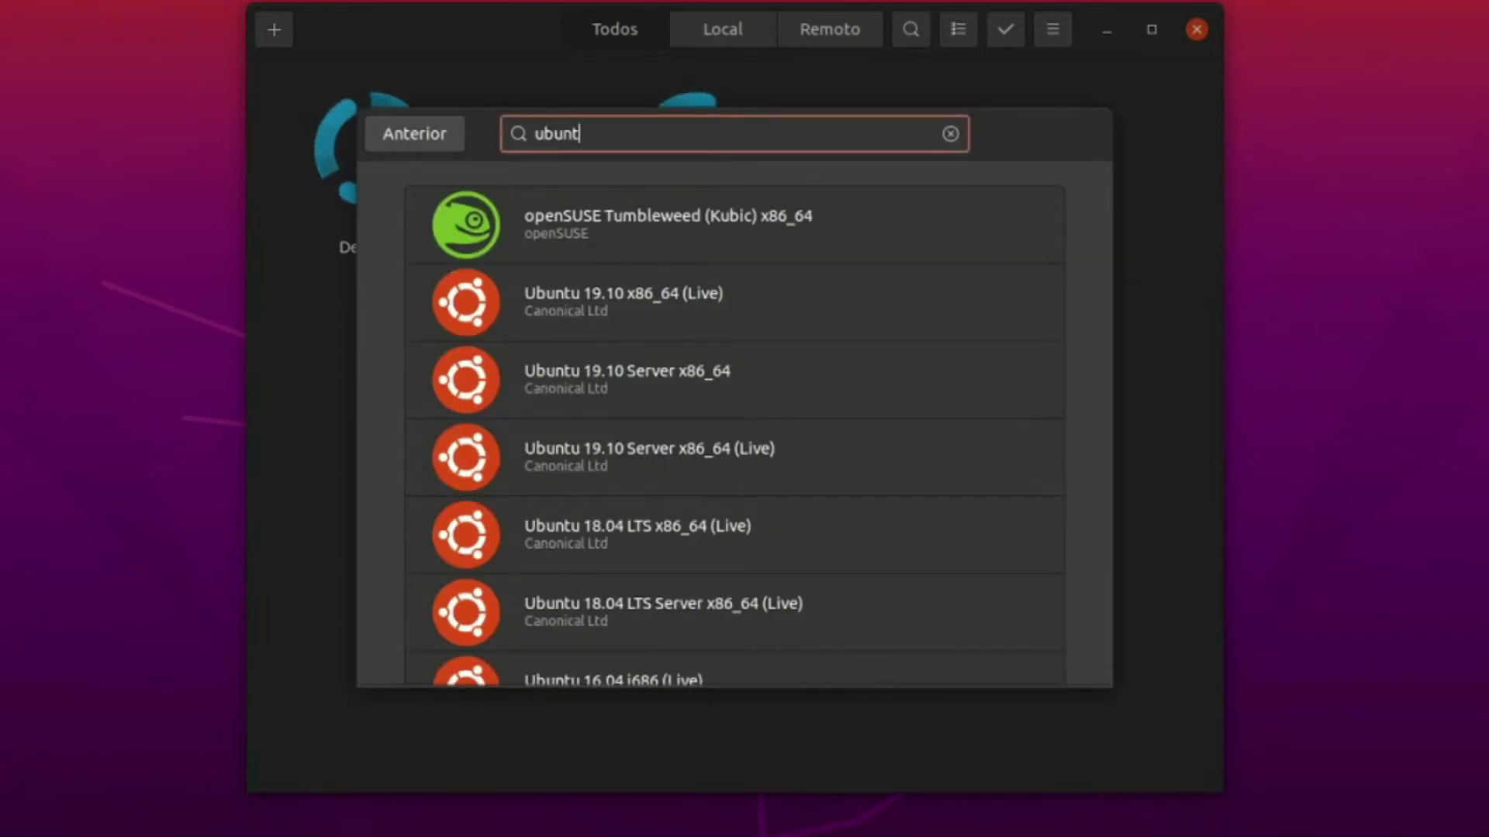
text(u 18)
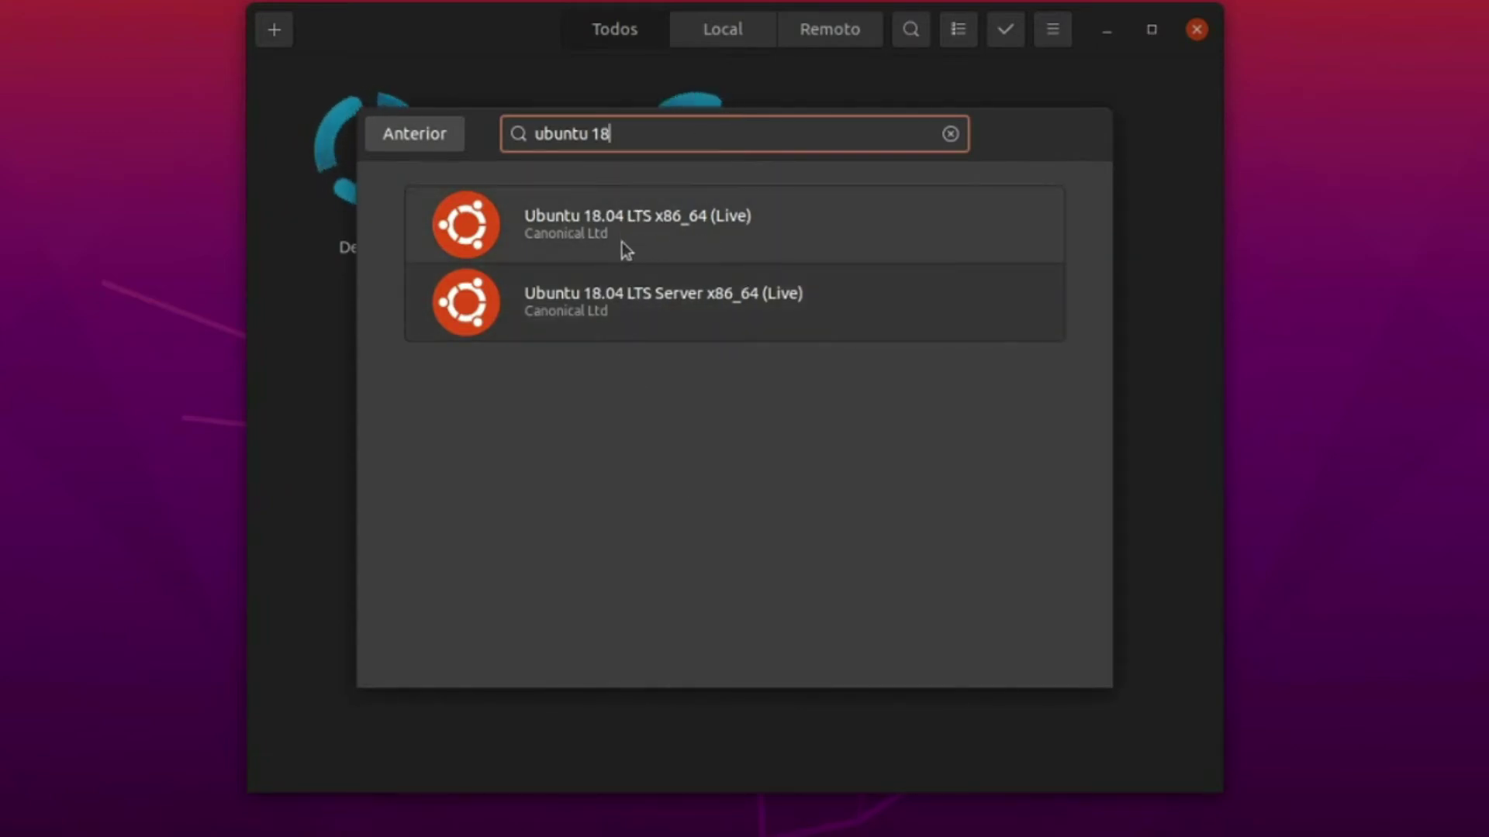
click(695, 237)
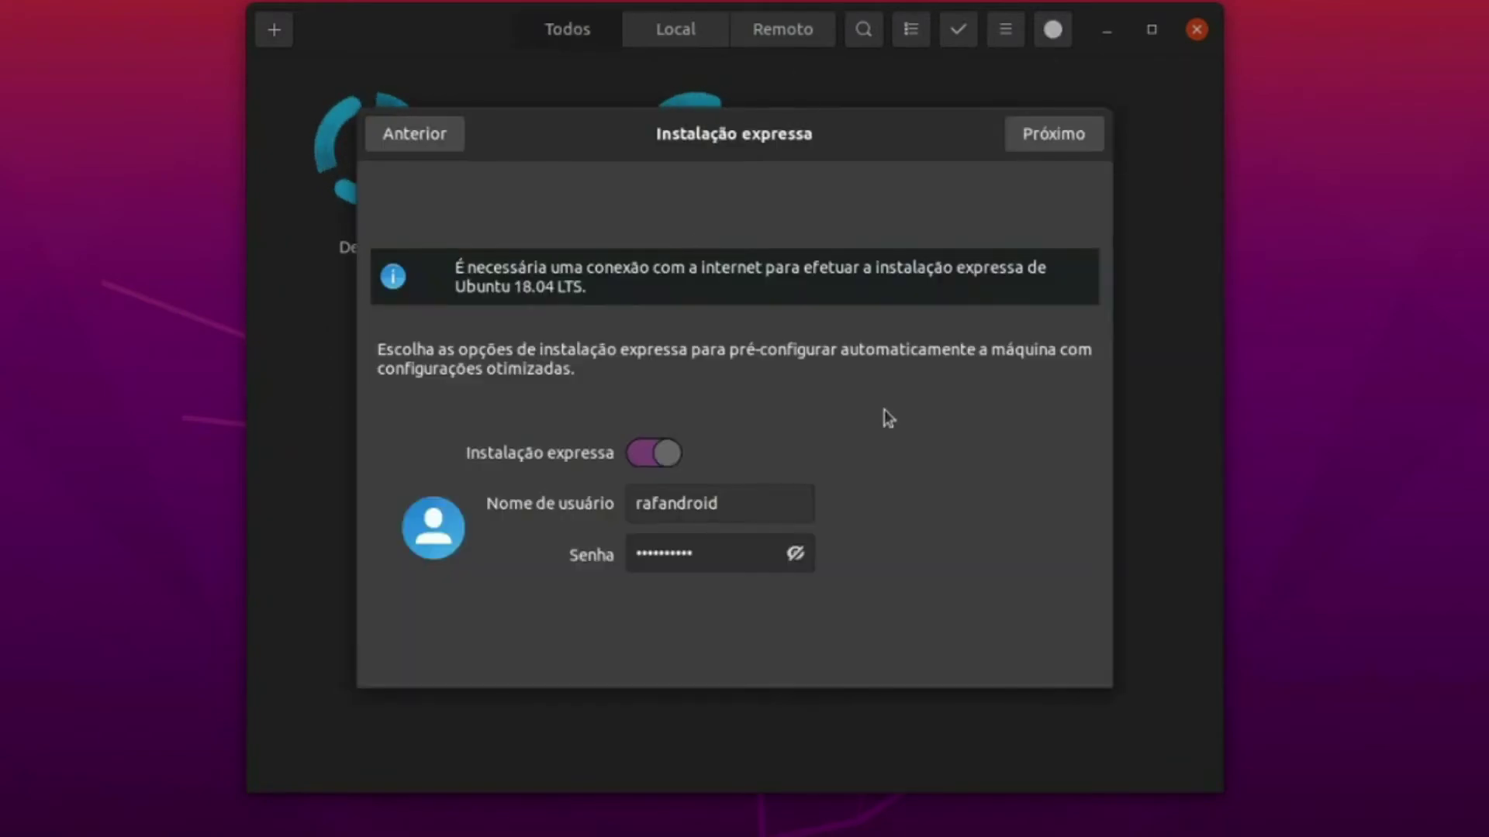
Fill in the username and account password for the Ubuntu 18.04 LTS express installation, and create the machine
double_click(749, 498)
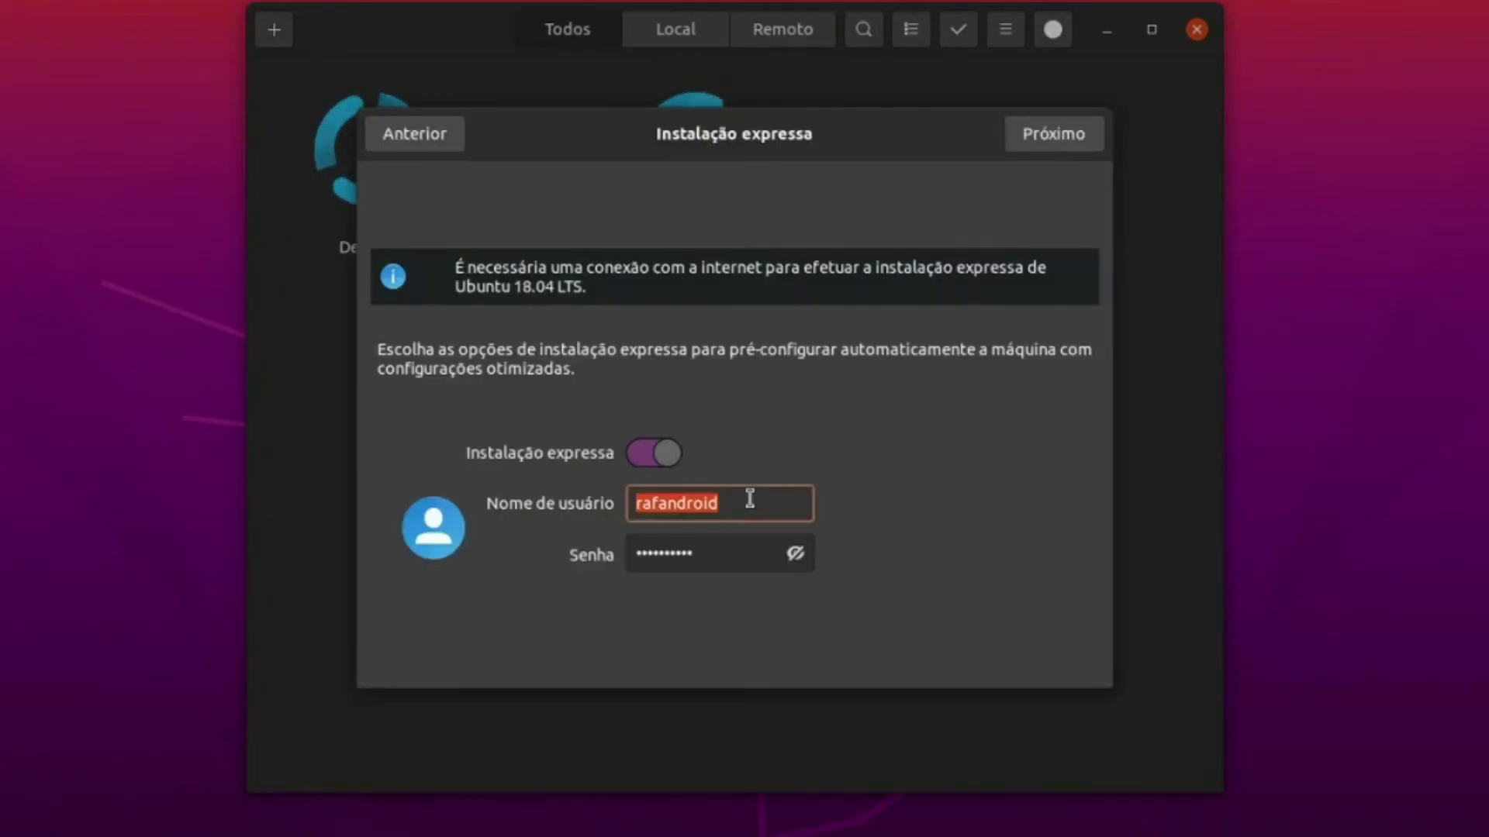
text(rafael)
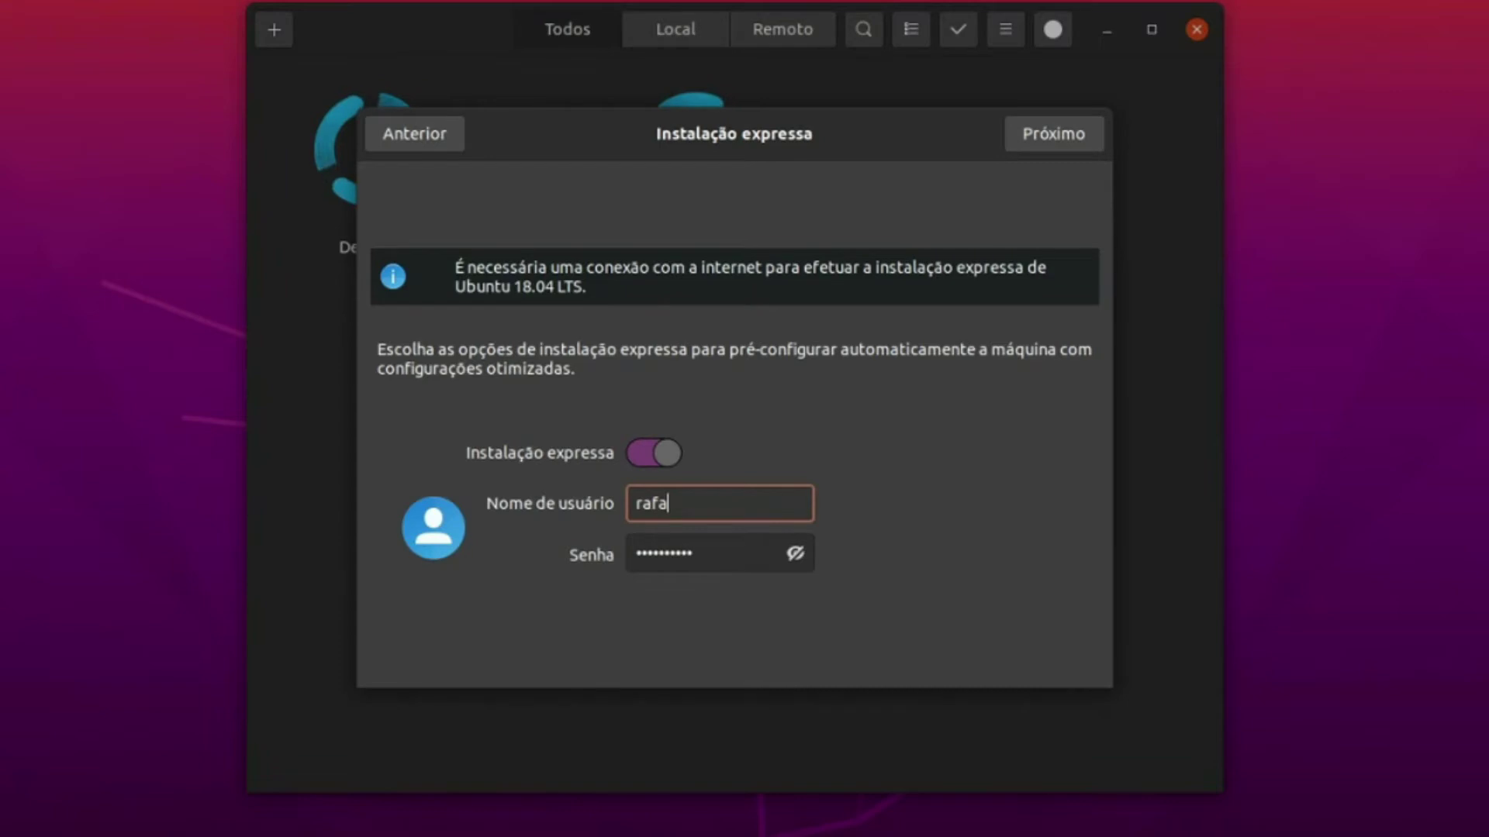
double_click(746, 558)
text(••••••)
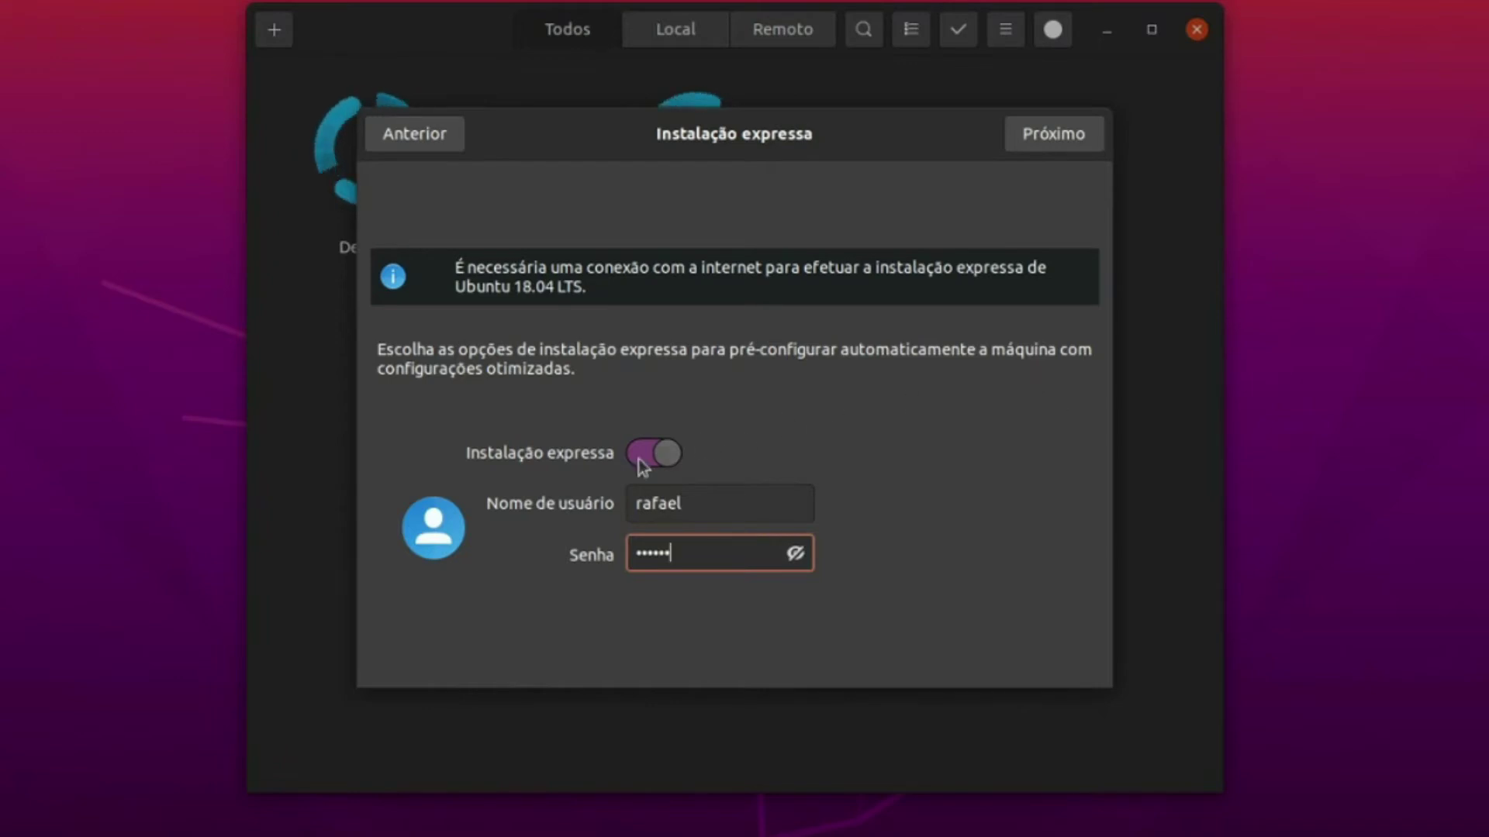
click(1061, 138)
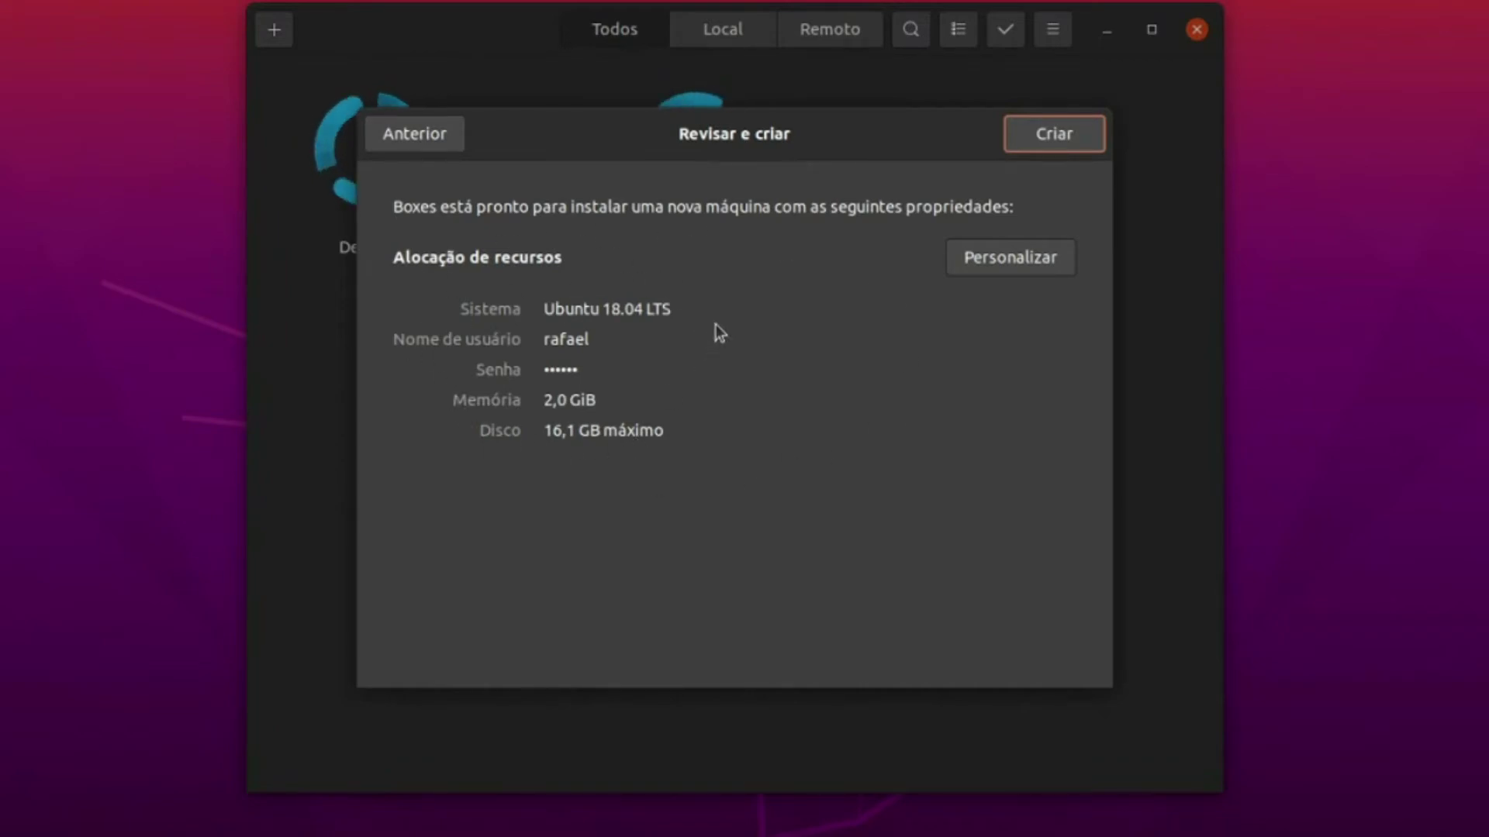
click(1061, 138)
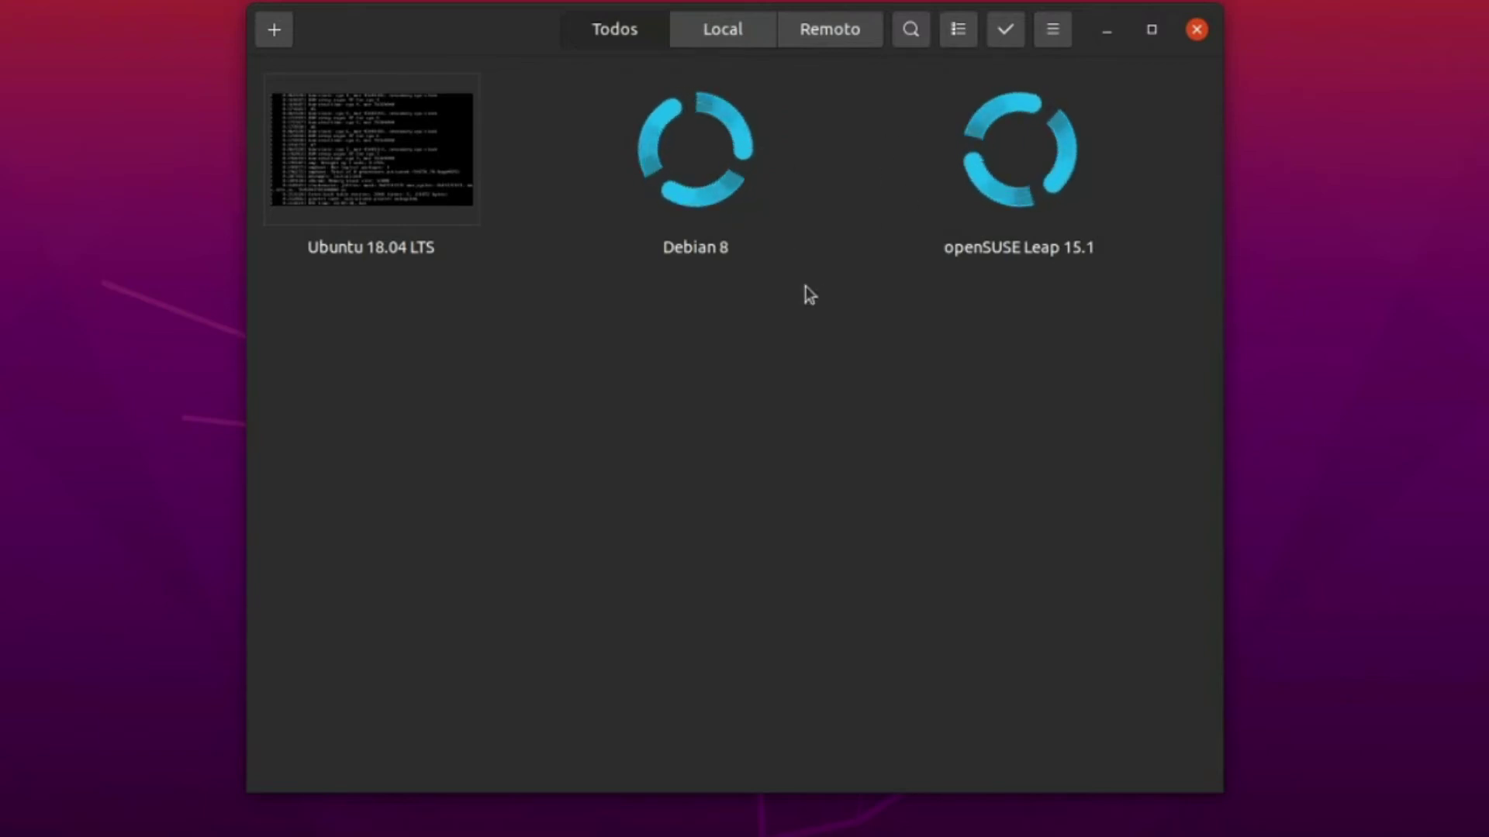
Check the installation progress of the openSUSE Leap 15.1, Debian 8 and Ubuntu 18.04 LTS machines, and return to the machine overview
click(994, 192)
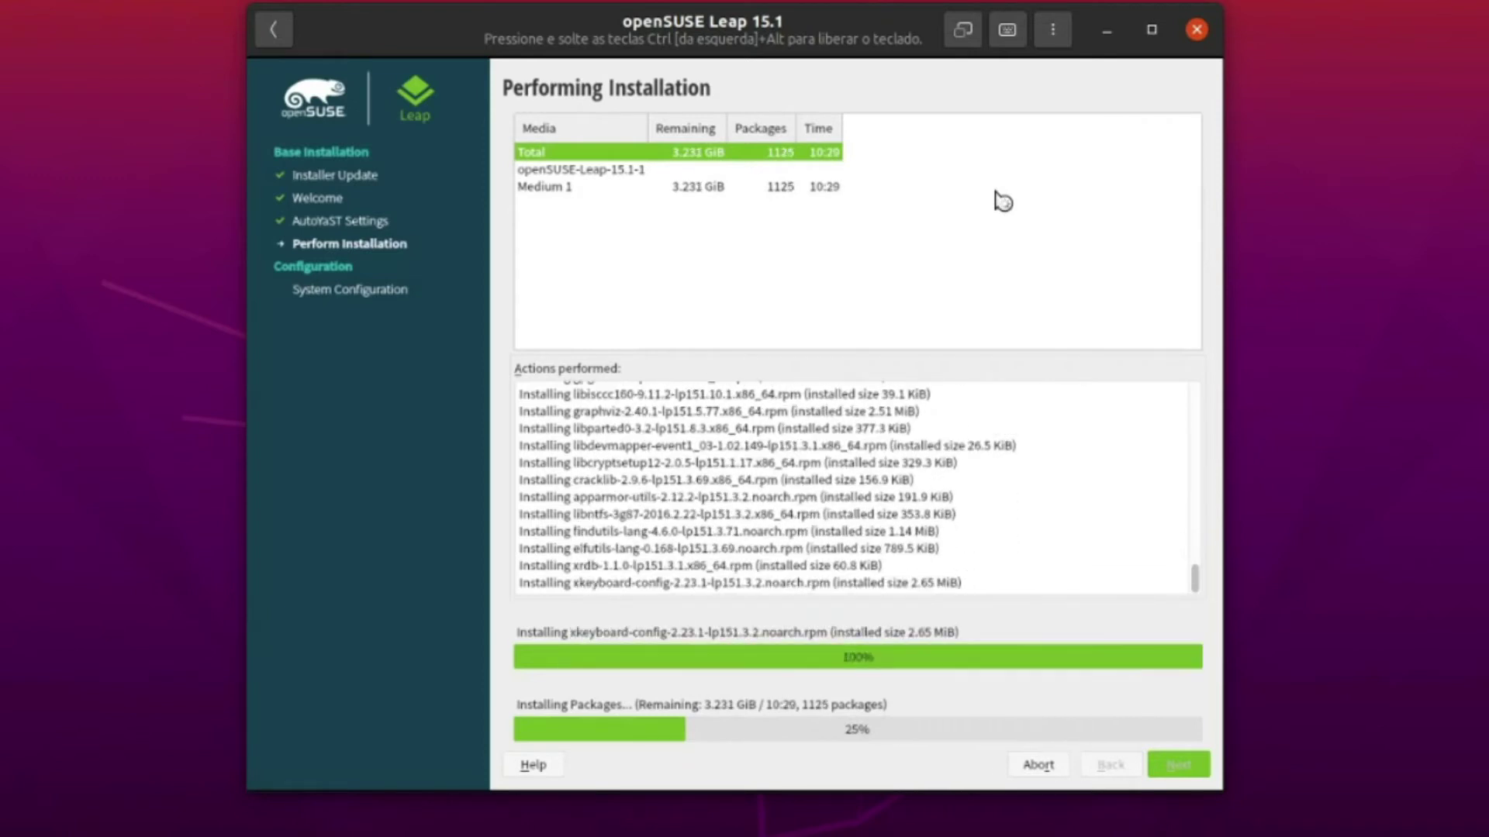
click(276, 31)
click(718, 156)
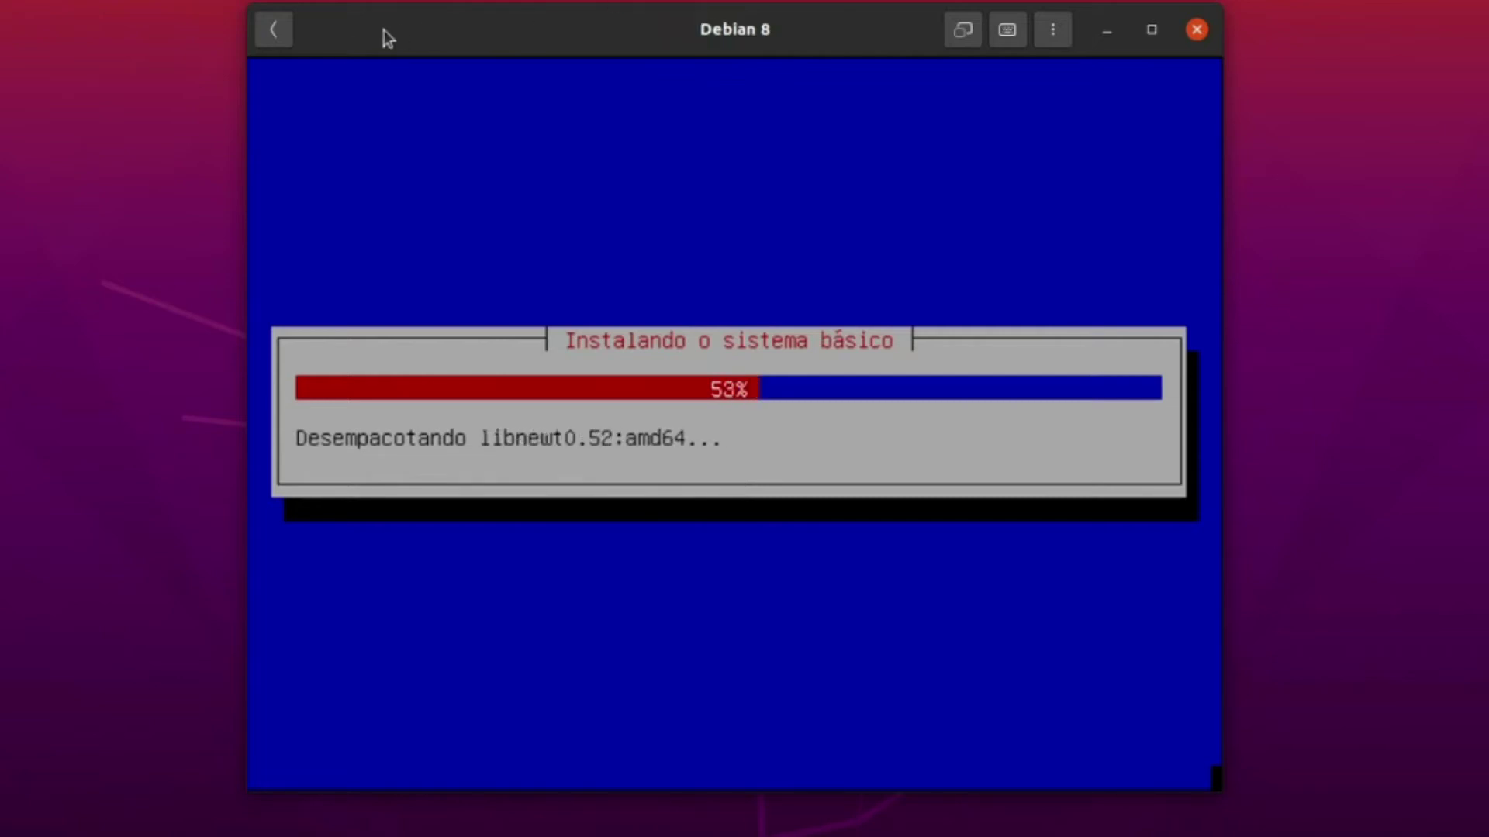
click(282, 35)
click(354, 167)
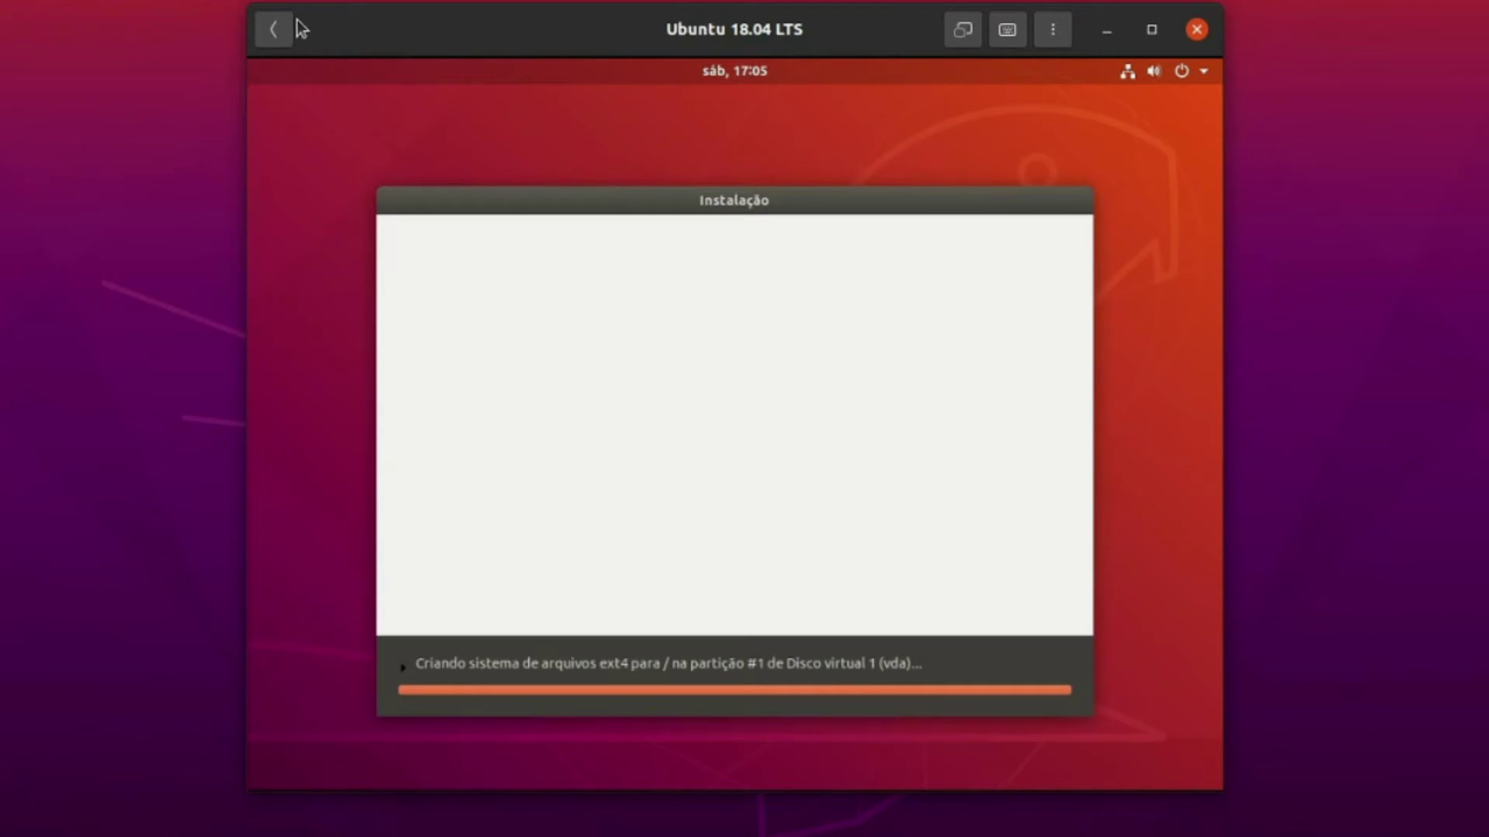
click(275, 31)
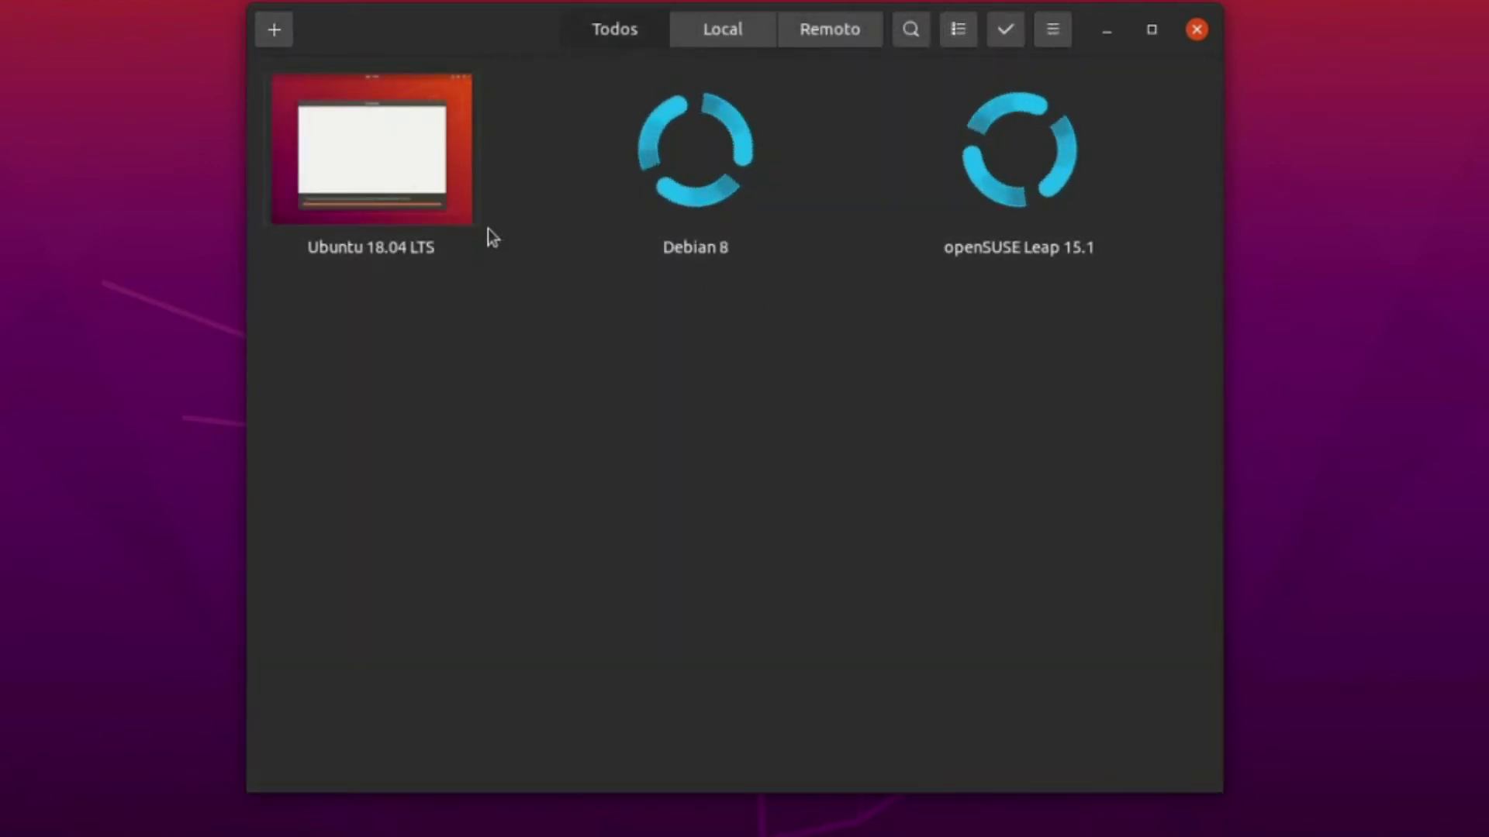
Start another virtual machine from an operating system image file, using a Microsoft Windows 10 image
click(281, 40)
click(324, 95)
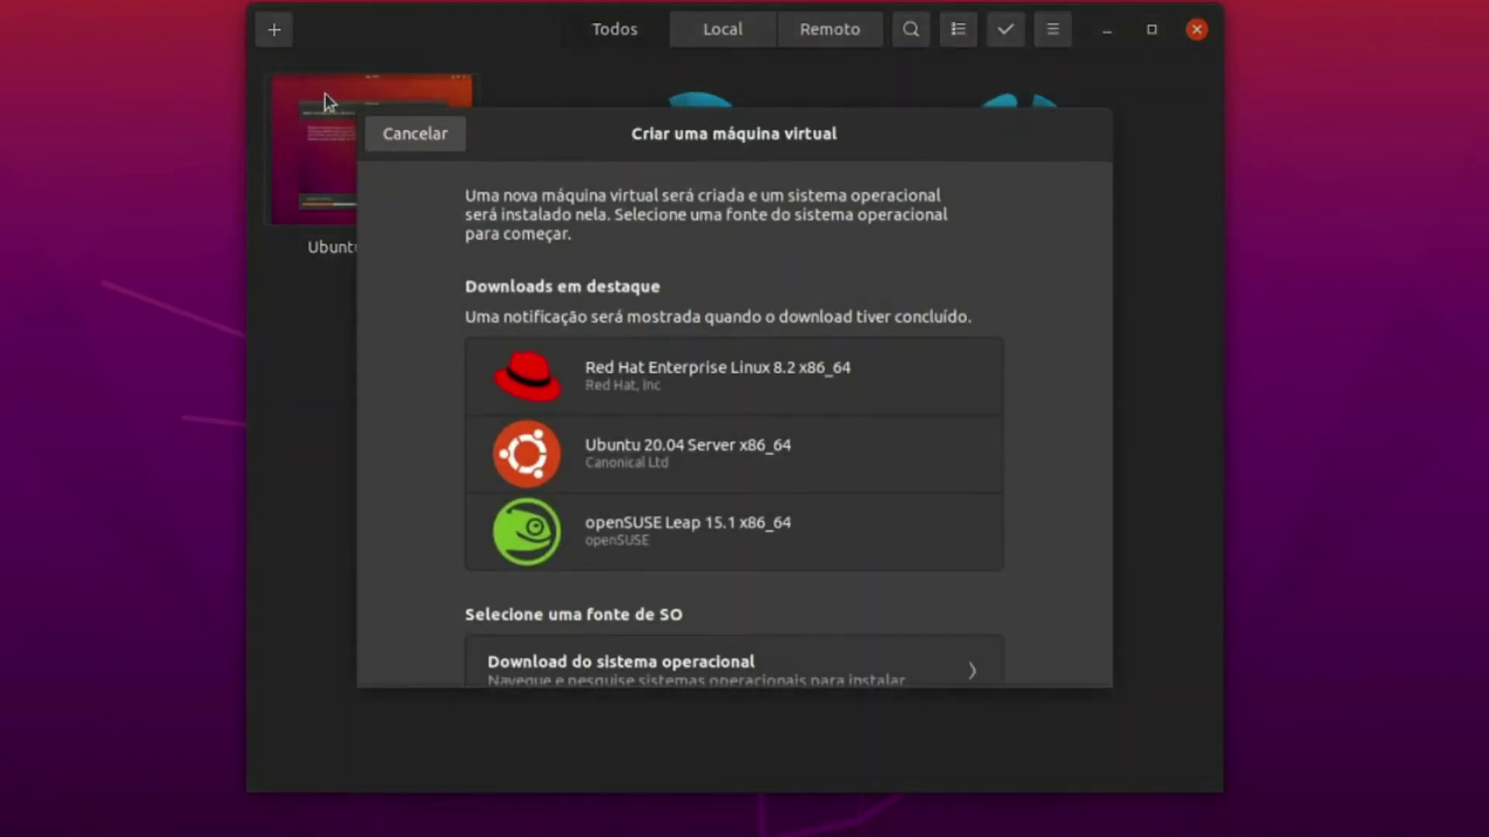
scroll(797, 304, down, 3)
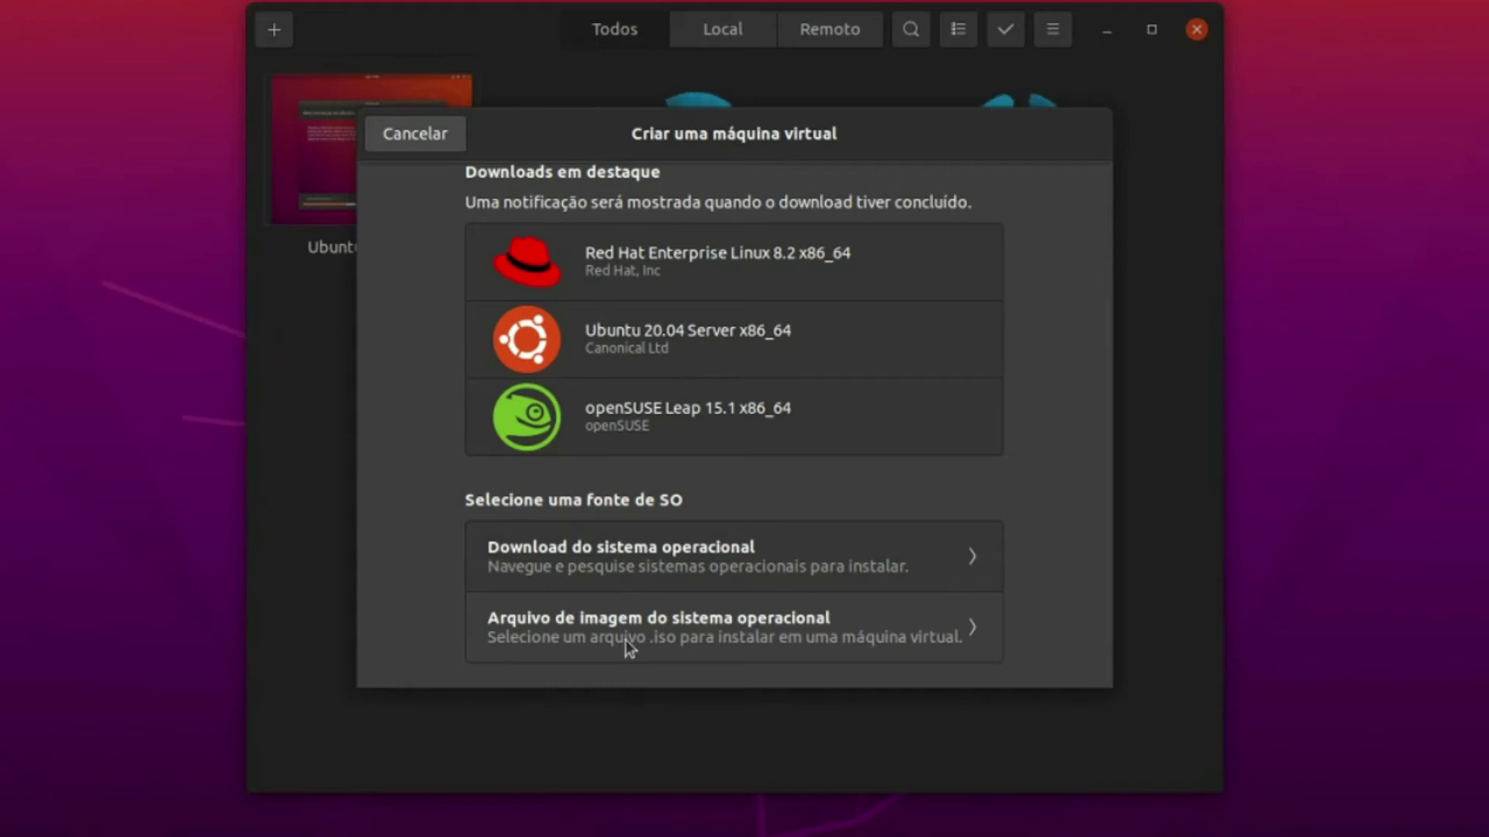
click(647, 625)
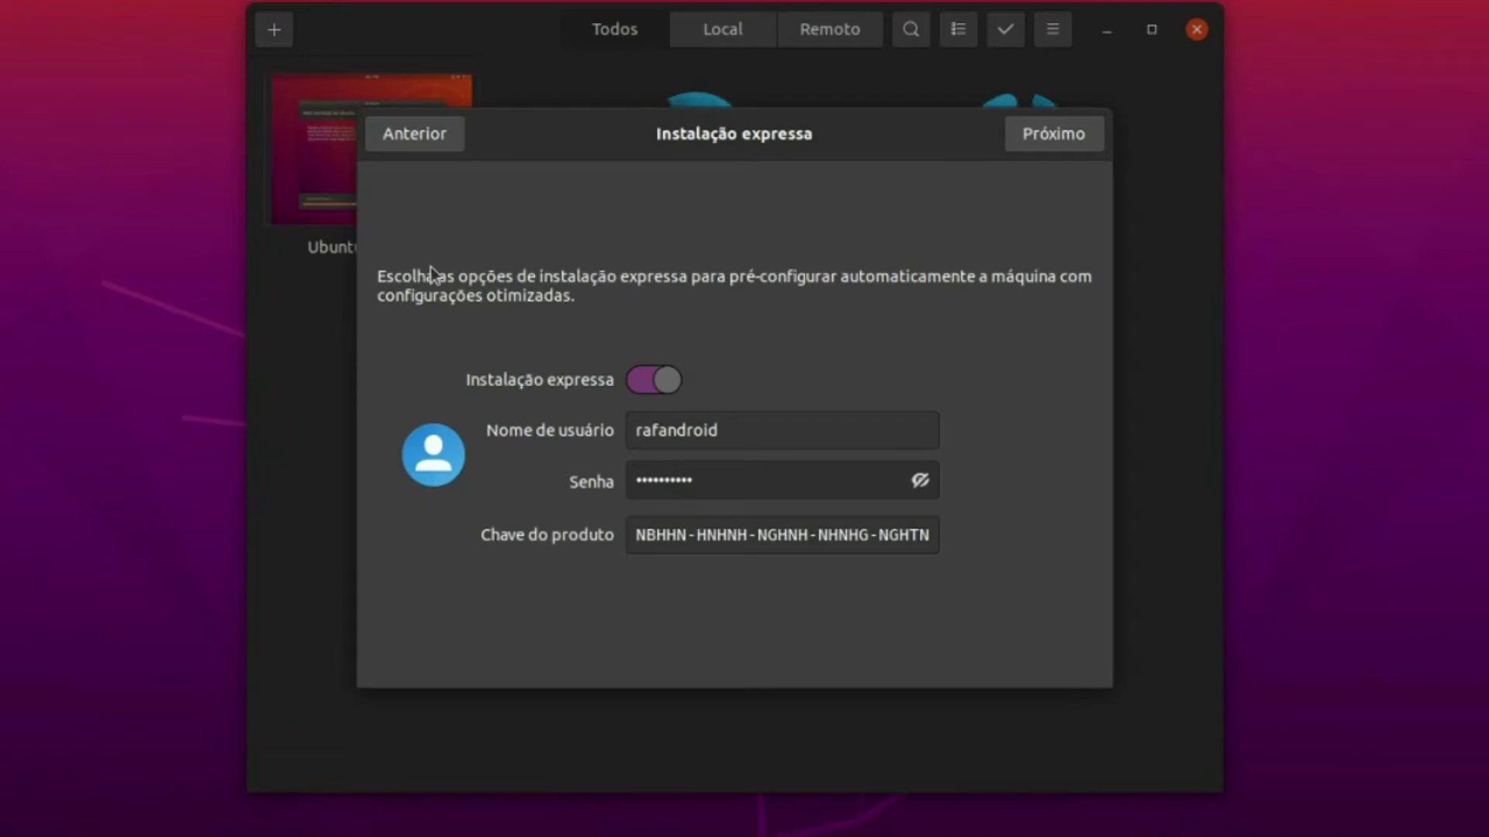
Keep the prefilled express installation username and password, and create the Microsoft Windows 10 machine with 2.0 GiB of memory and a 42.9 GB maximum disk
click(699, 428)
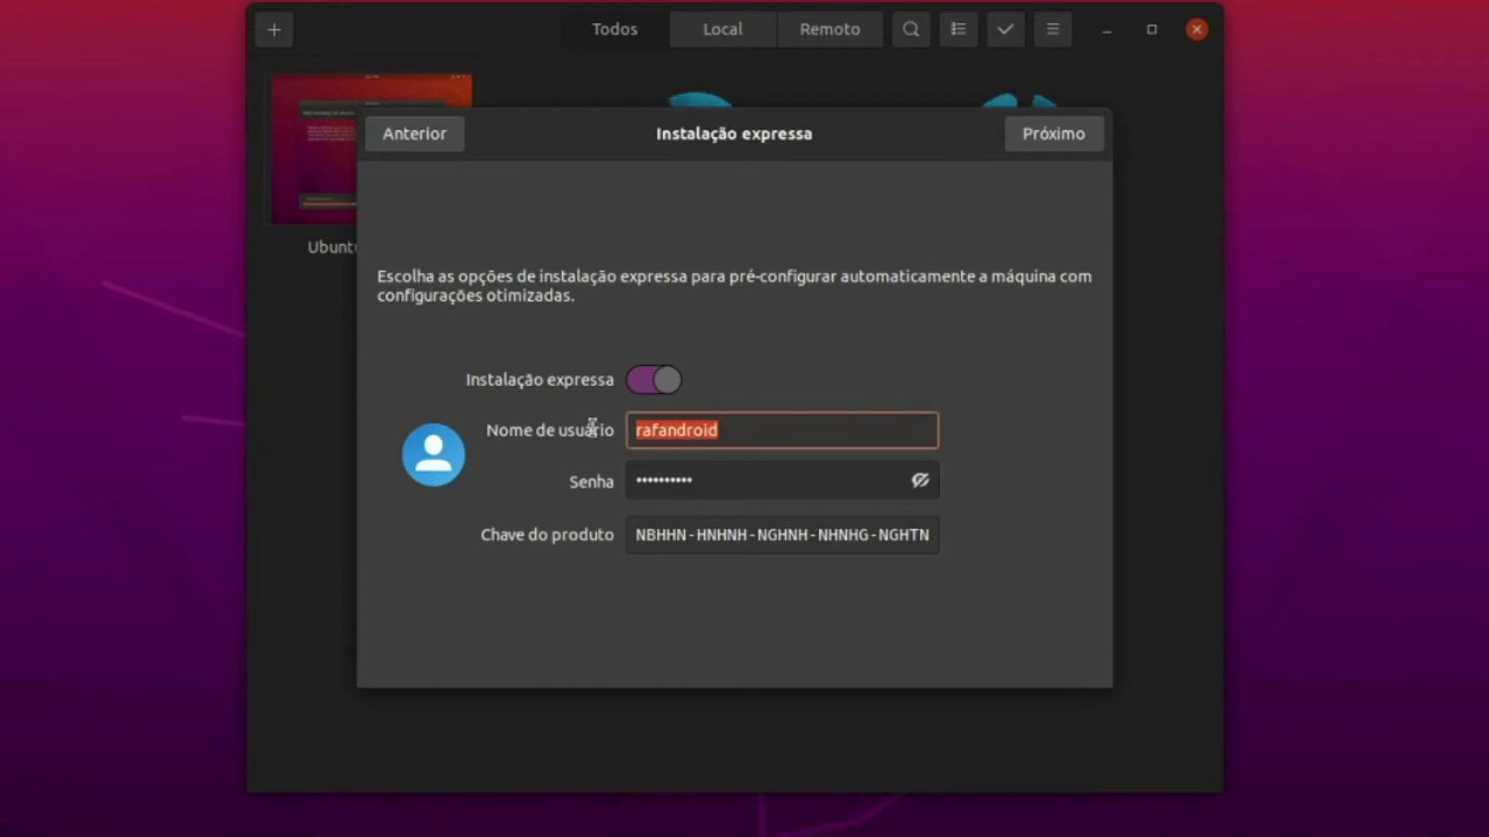
key(Tab)
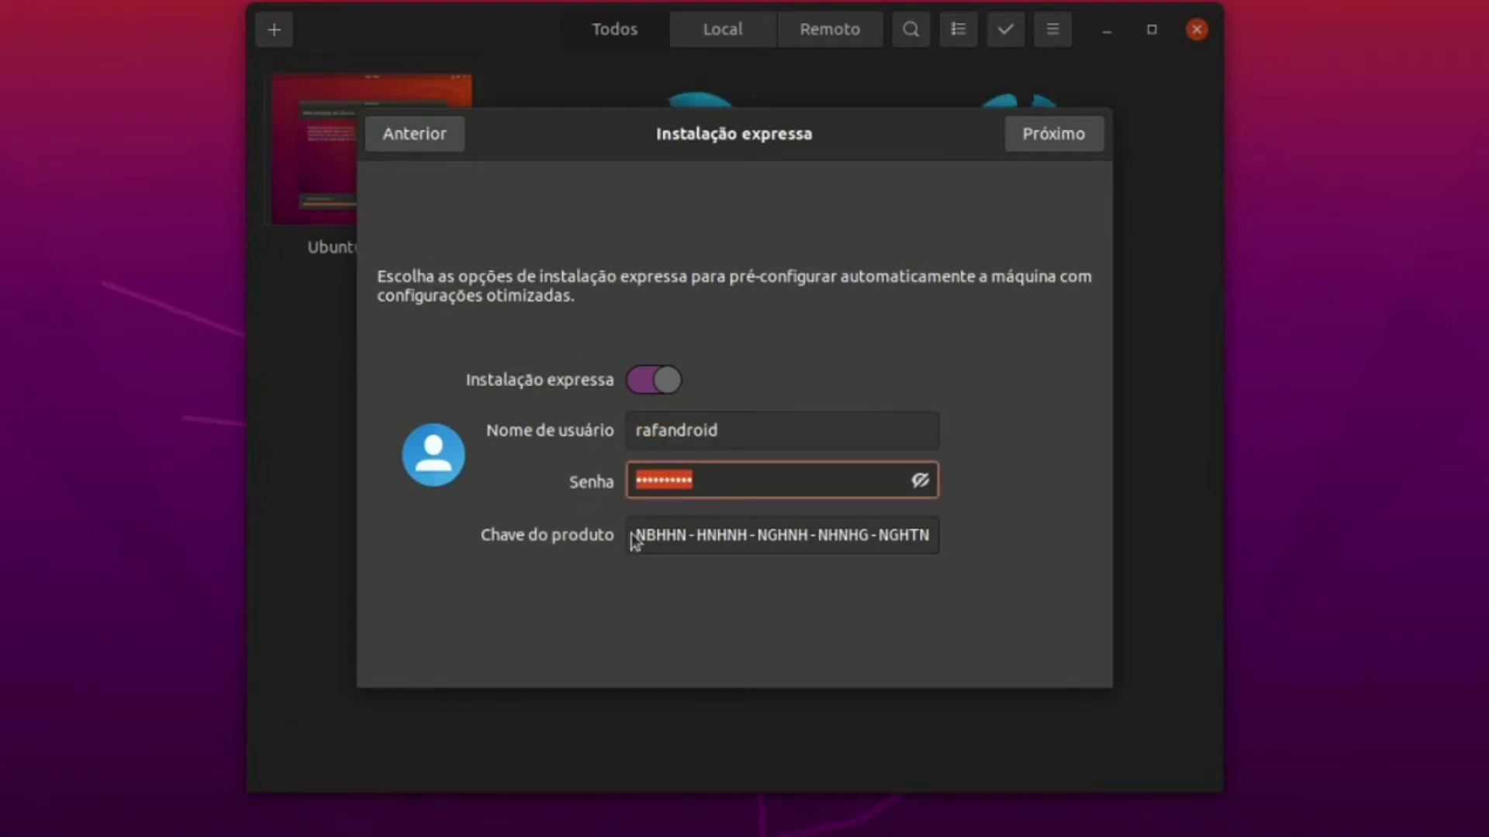
key(Tab)
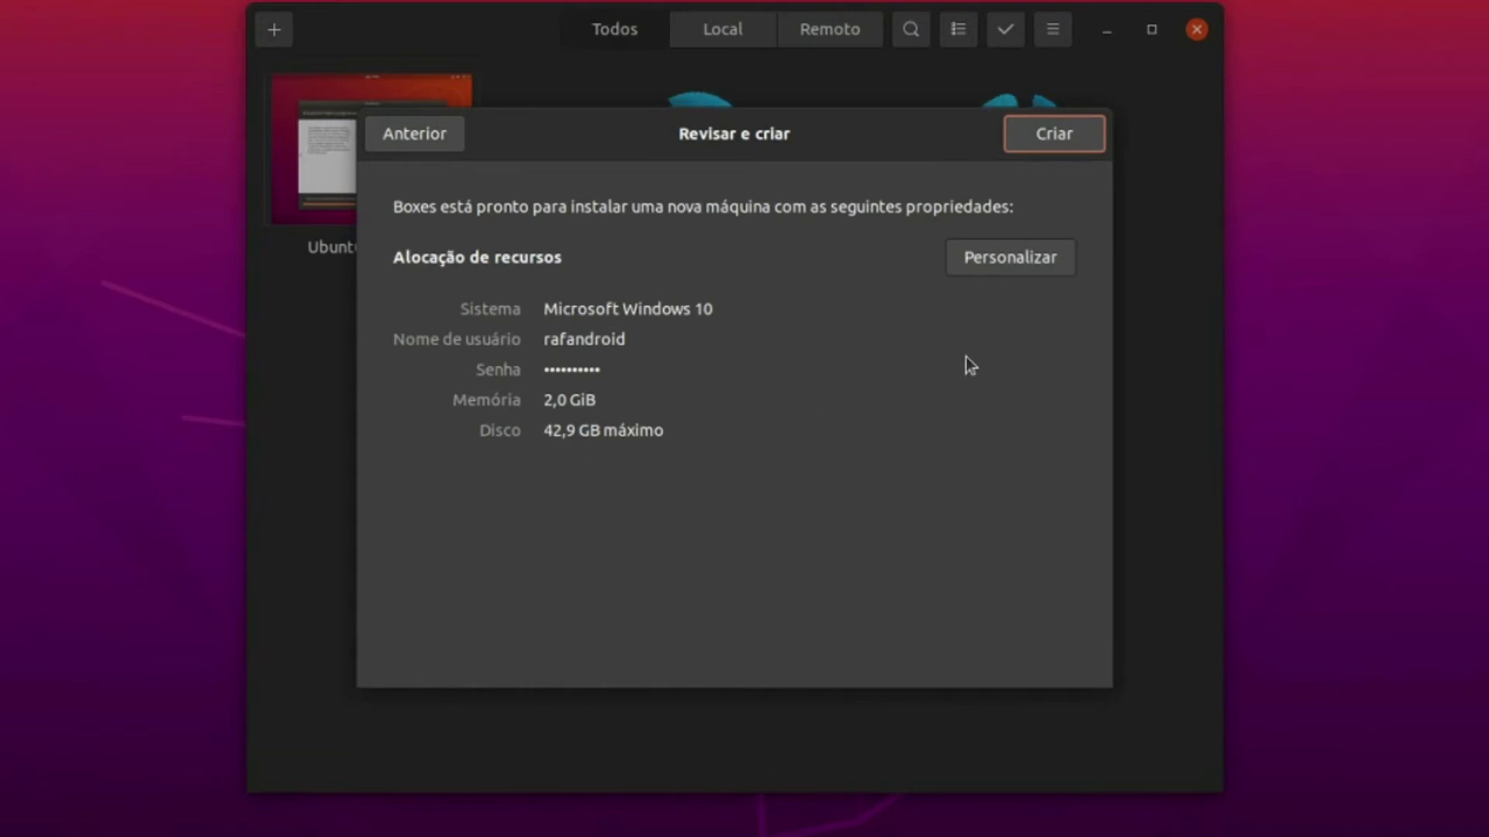
click(1061, 142)
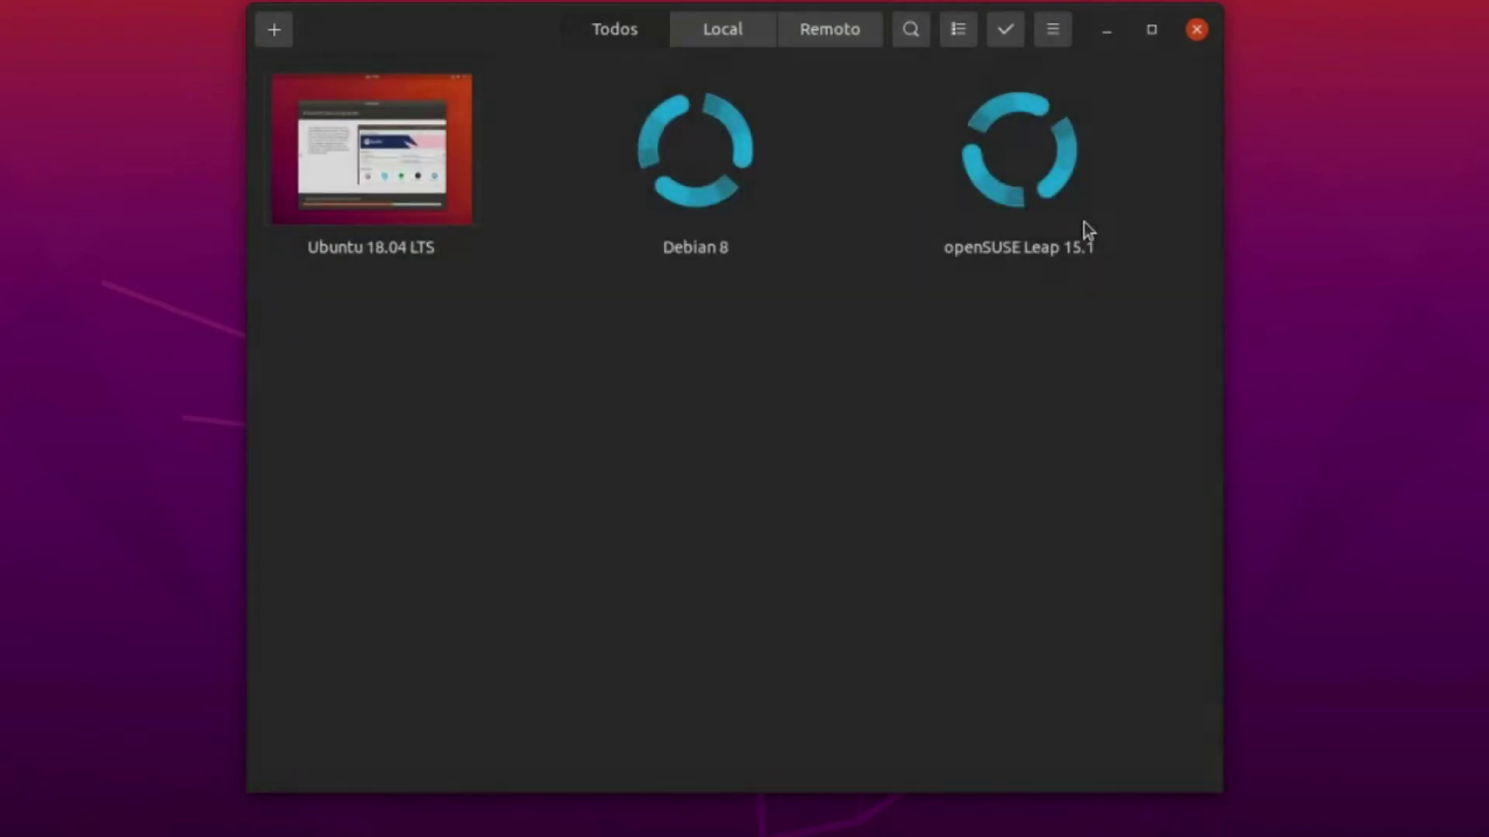
Look in turn at the installations of the Microsoft Windows 10, Ubuntu 18.04 LTS, Debian 8 and openSUSE Leap 15.1 machines
click(395, 186)
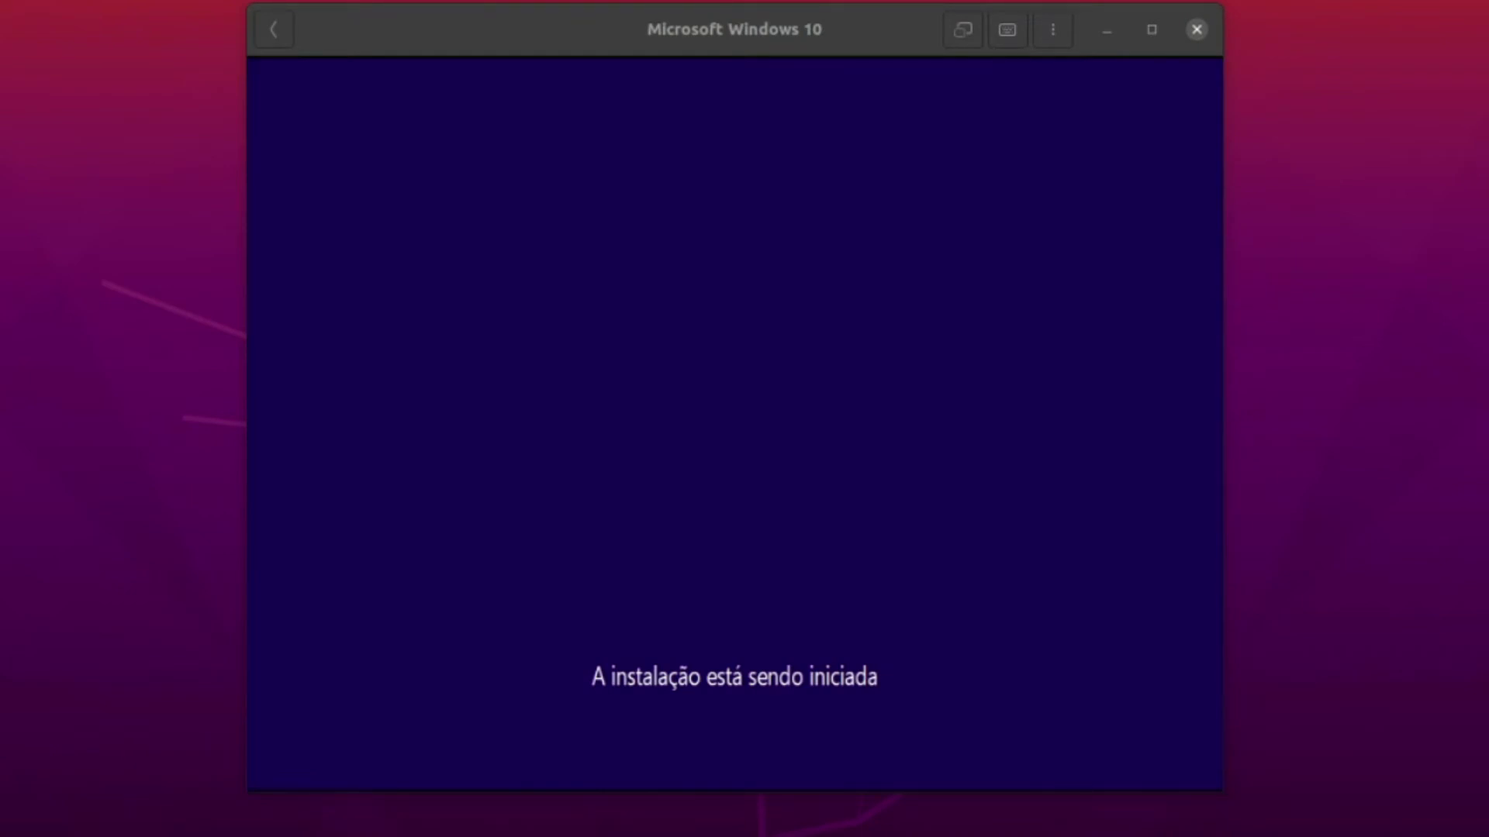
click(276, 29)
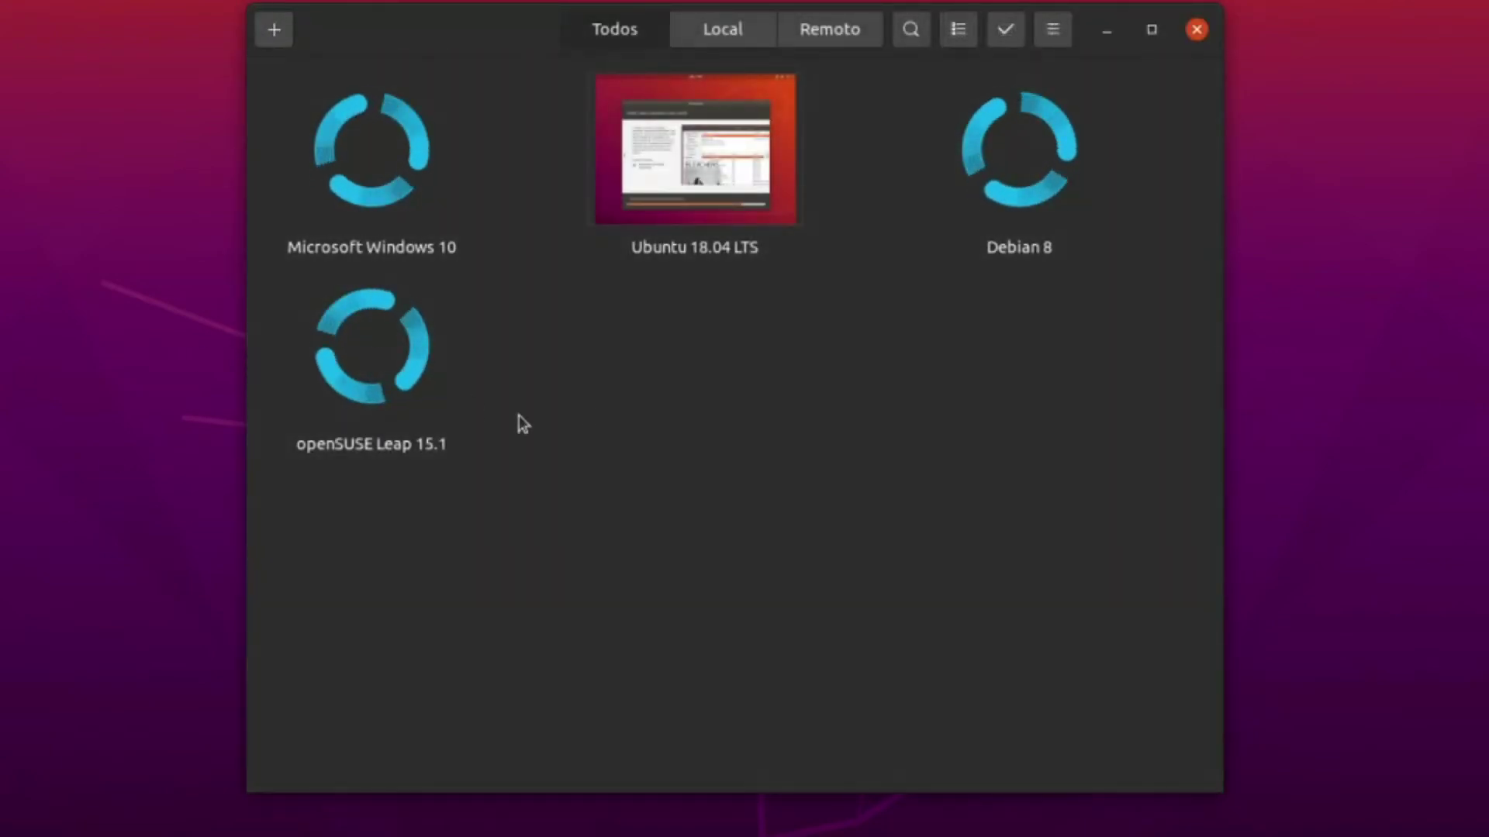
click(701, 171)
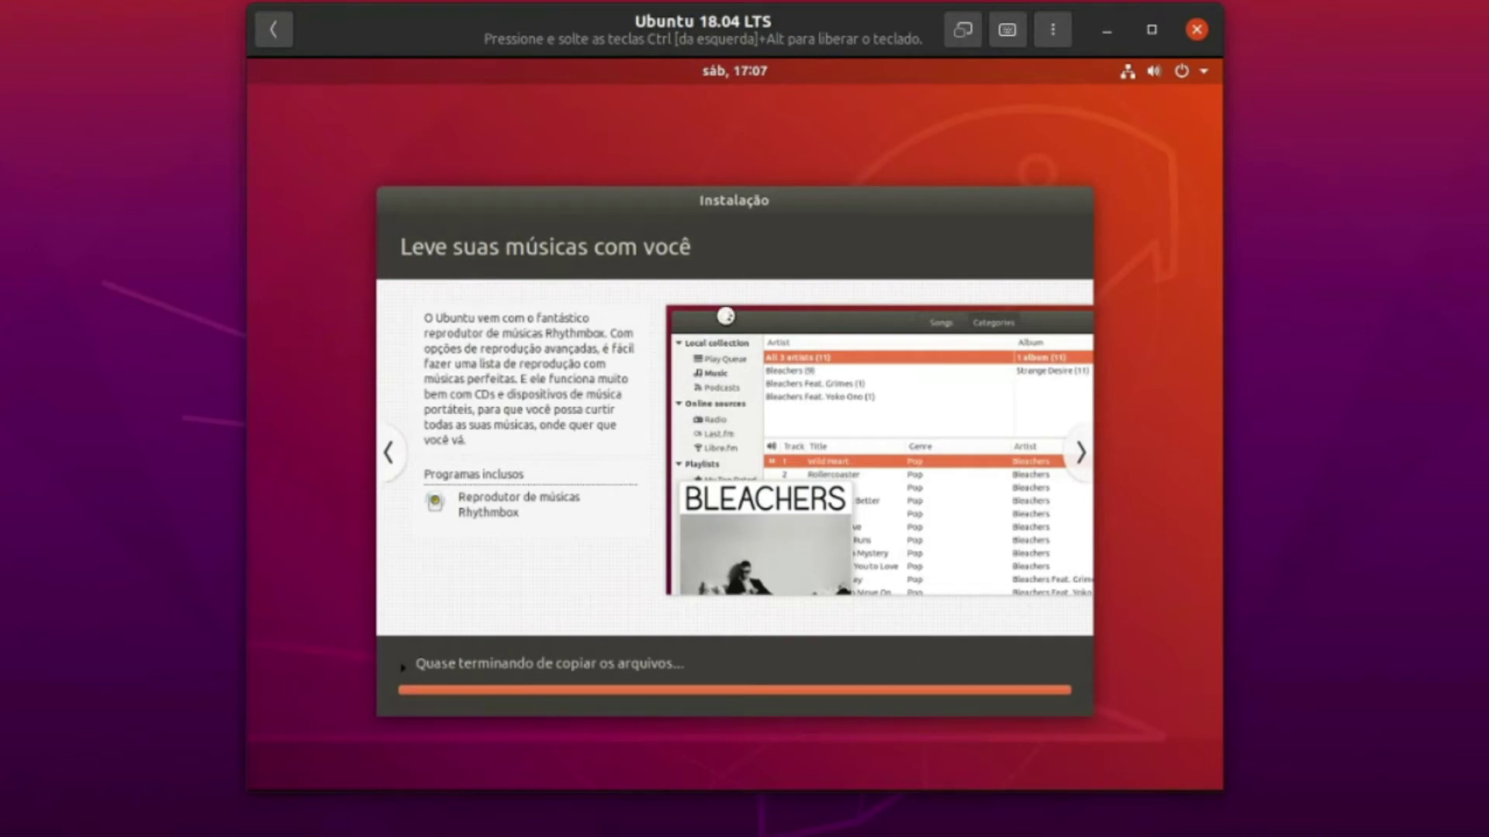
click(273, 30)
click(1014, 147)
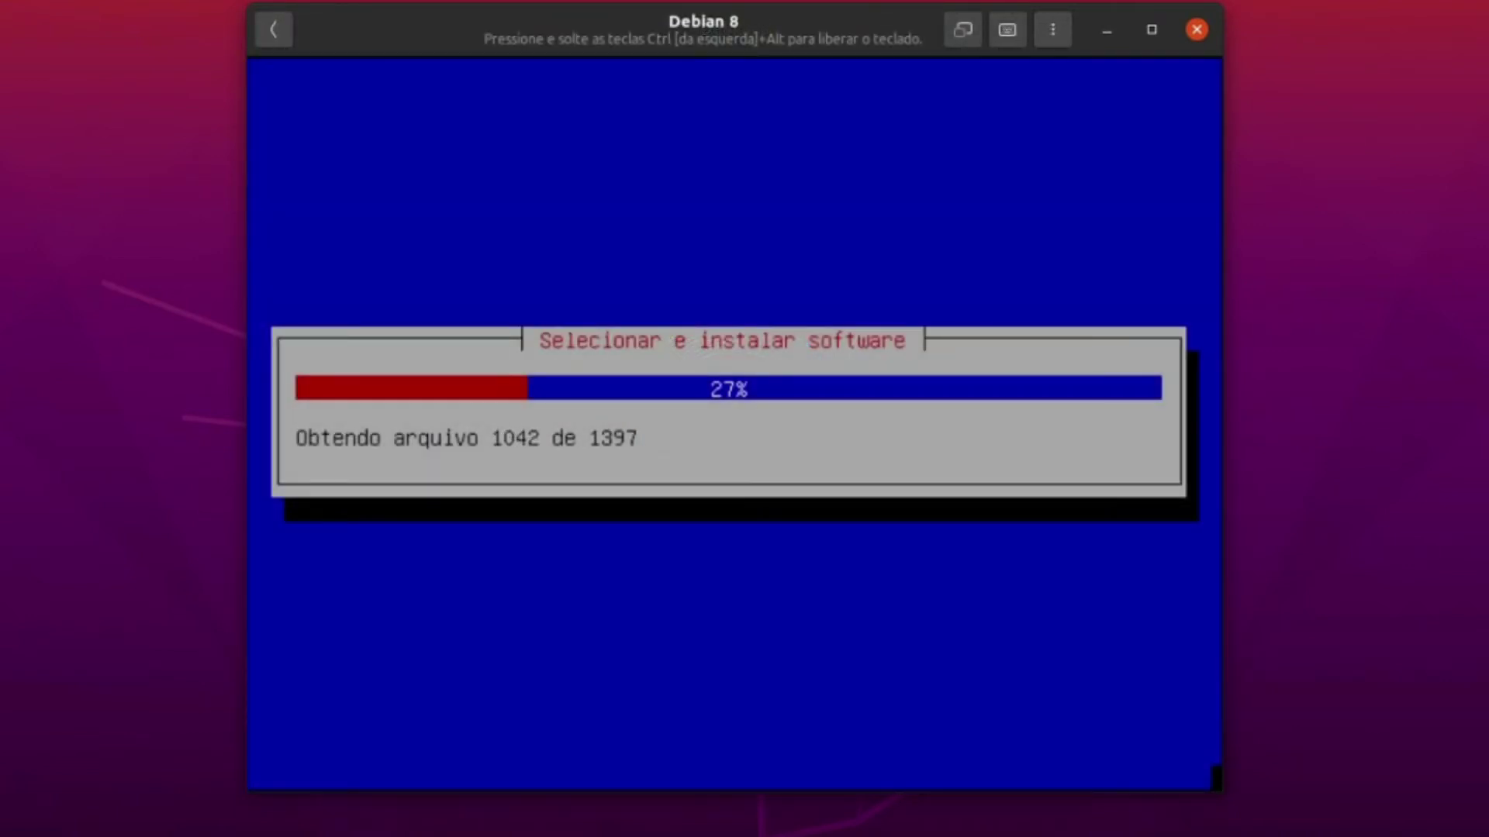
click(280, 34)
click(414, 374)
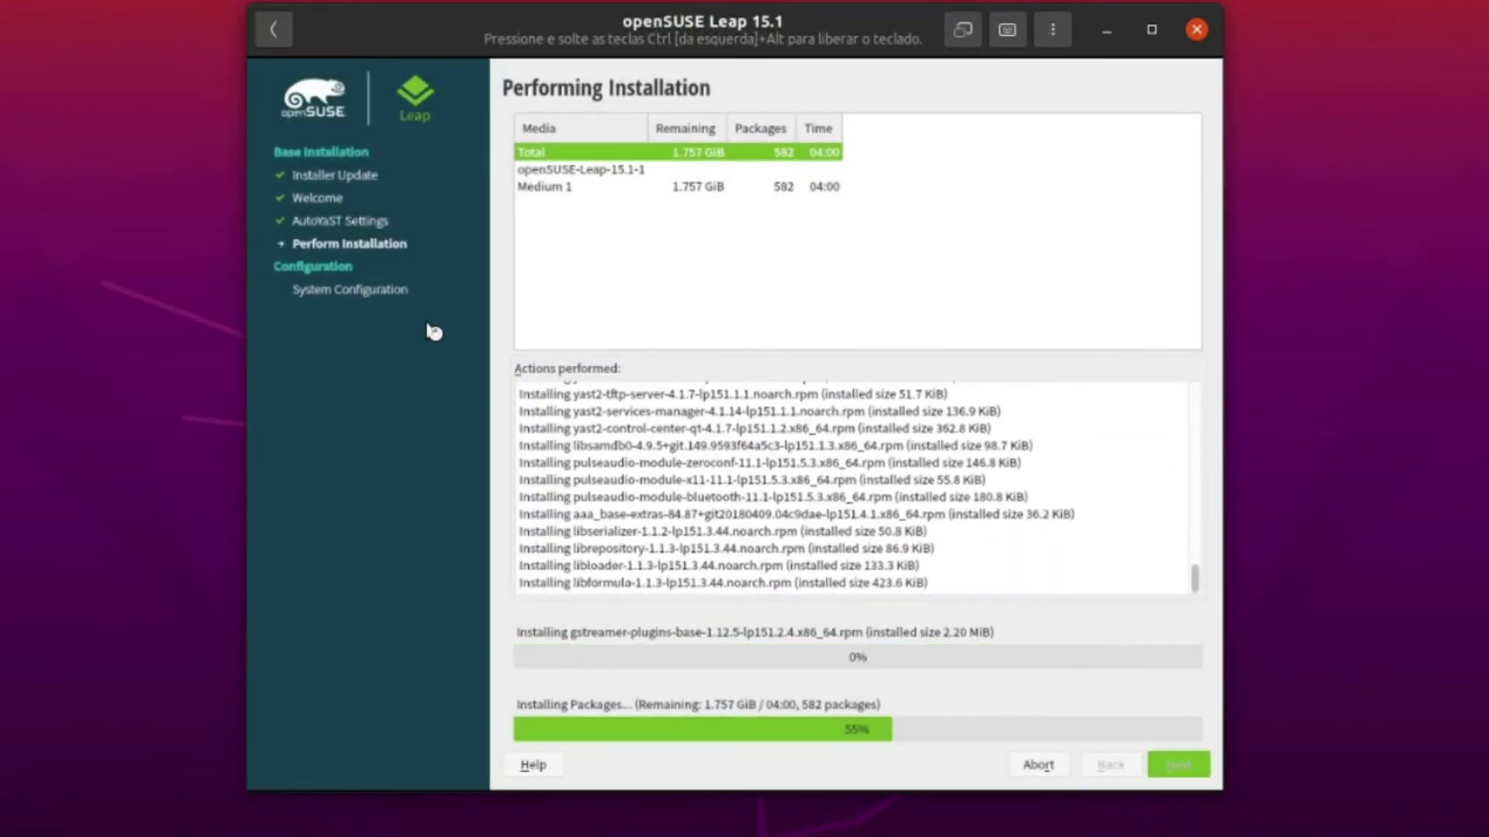
click(275, 30)
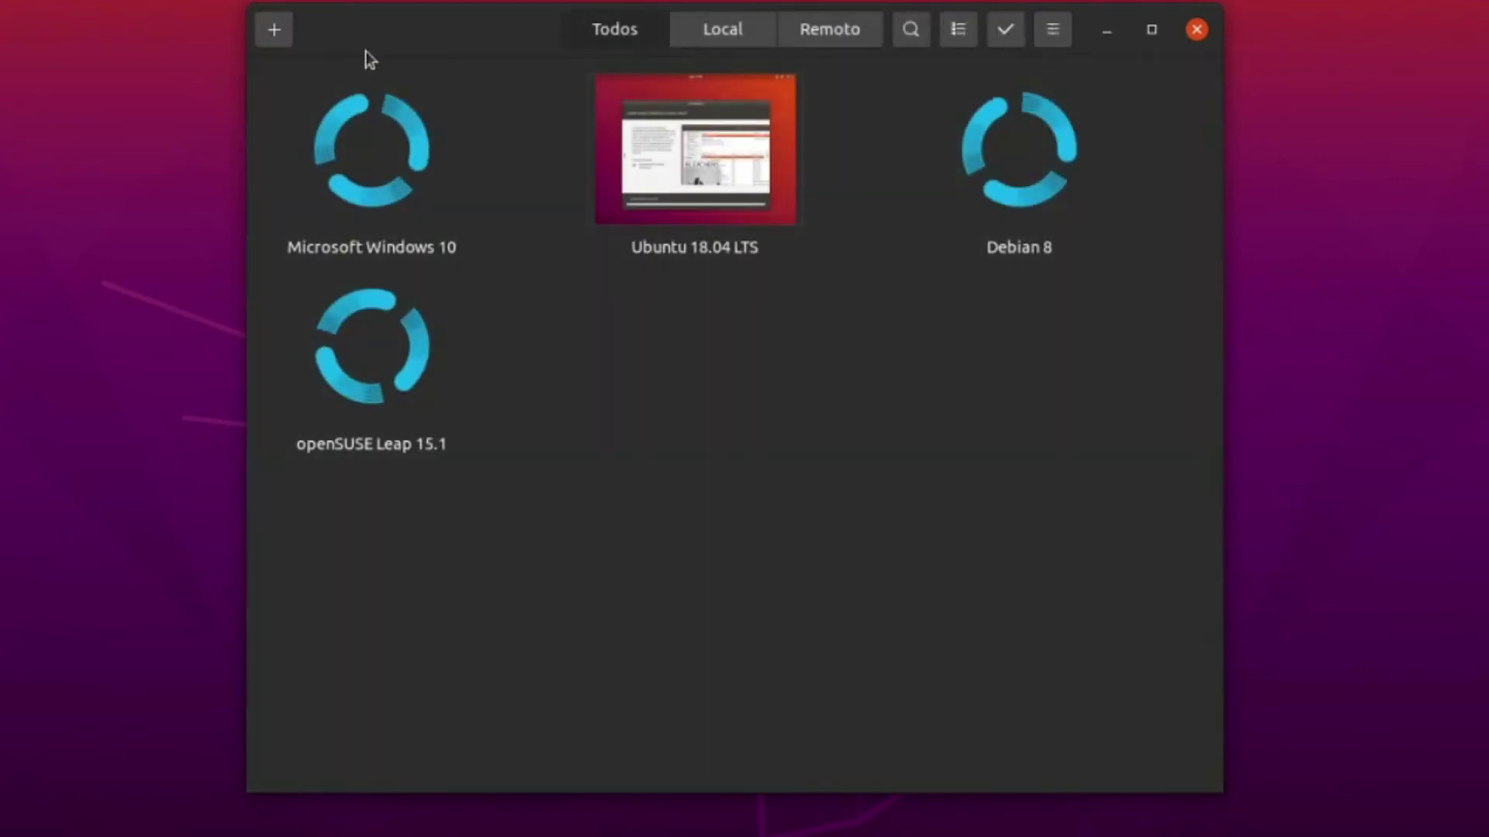
In the Microsoft Windows 10 machine, continue setup without a product key and install the Windows 10 Pro edition
click(383, 130)
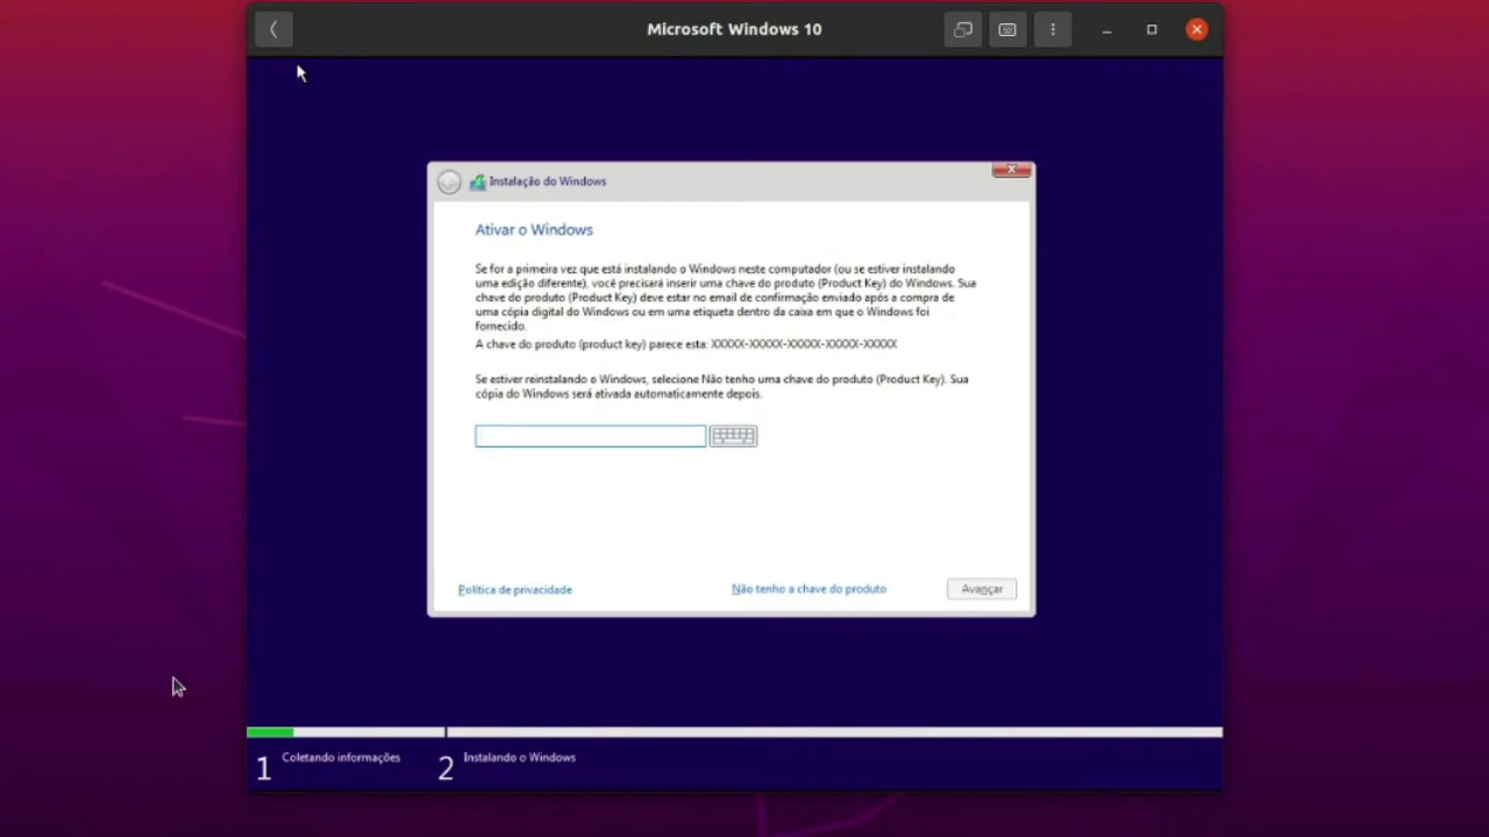
click(775, 591)
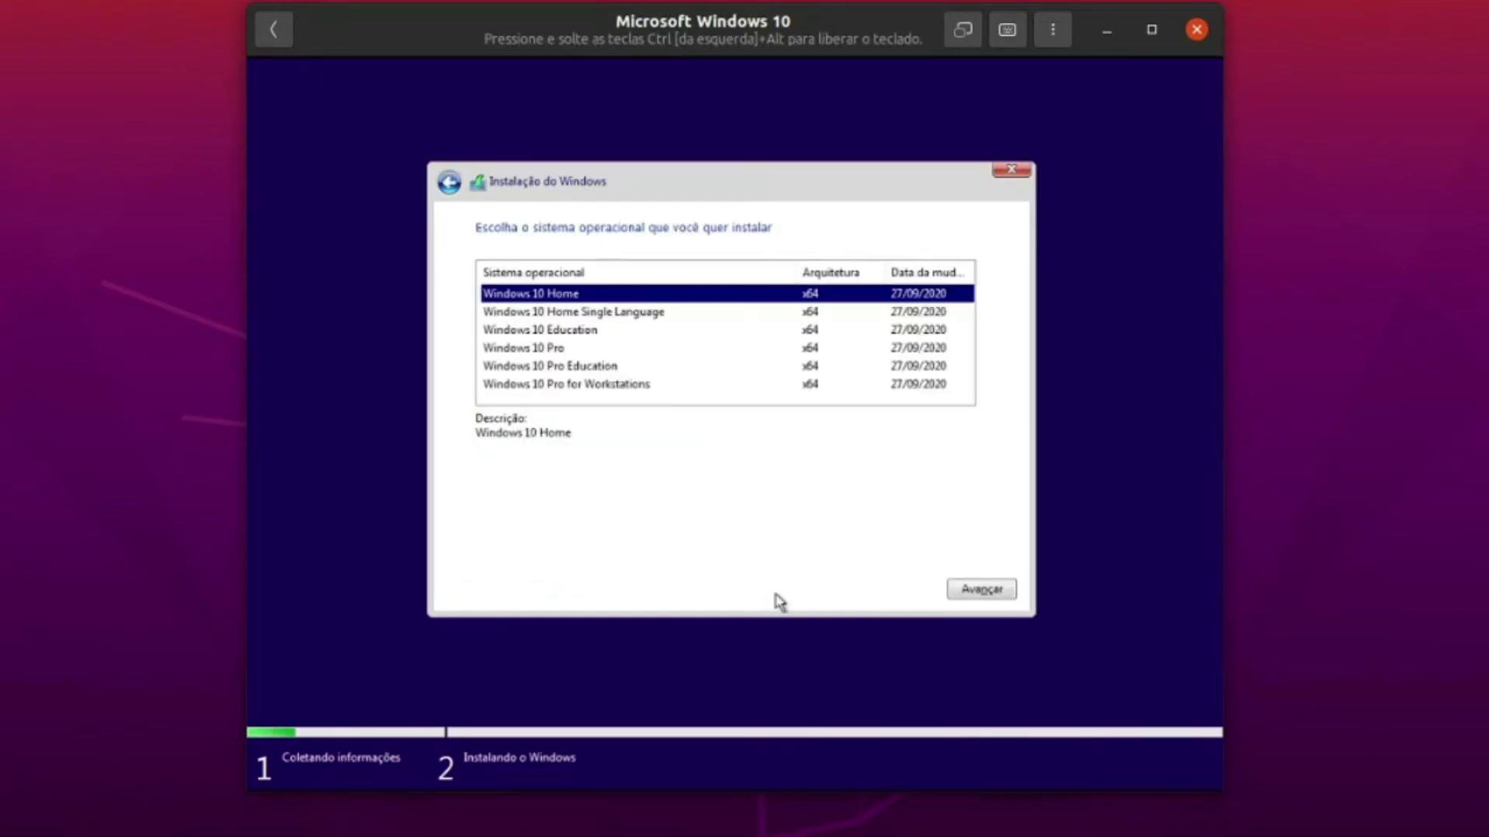
click(525, 349)
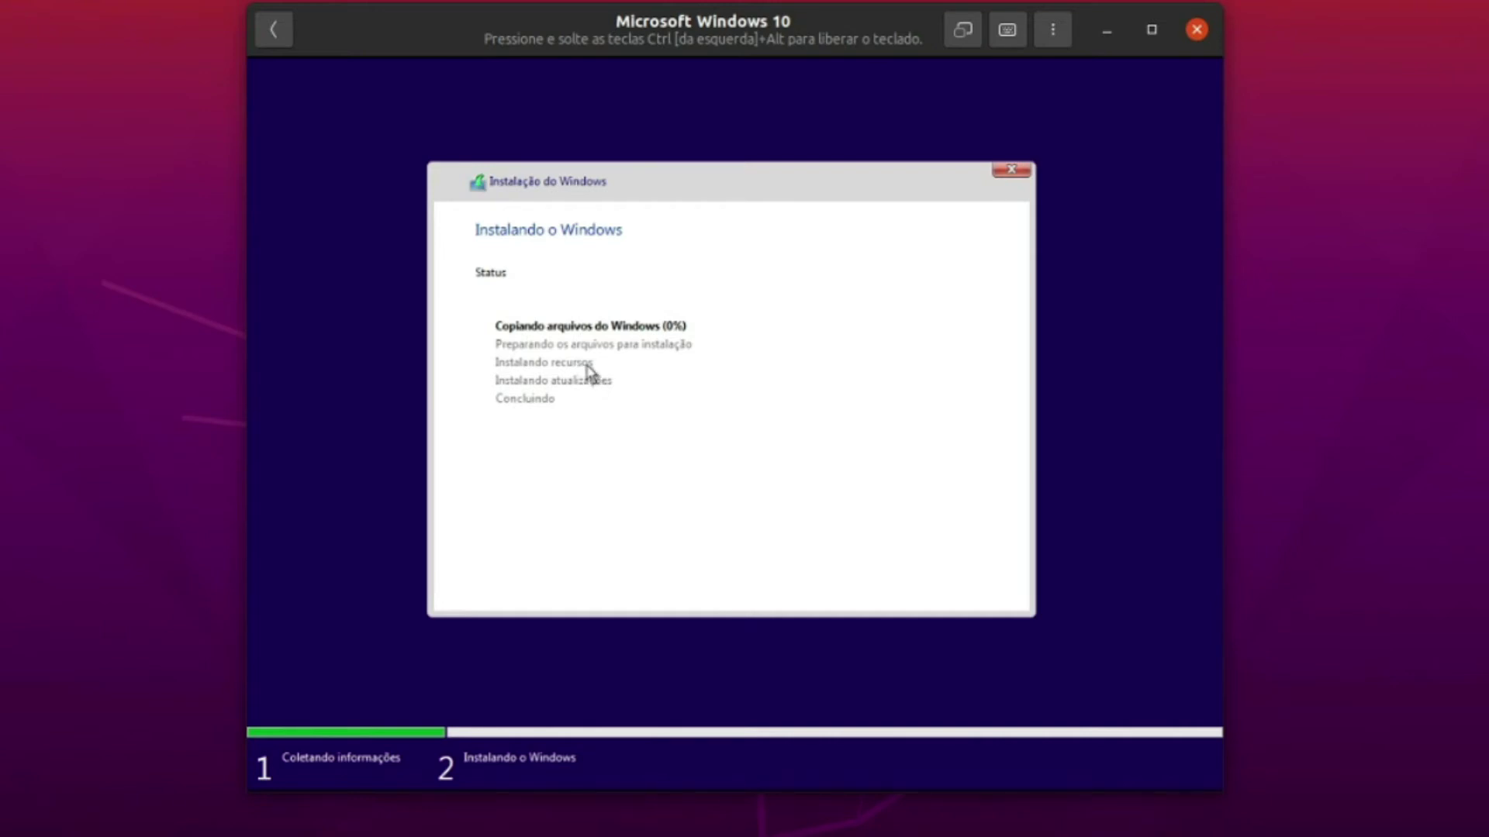
Return to the list of virtual machines and tile its window side by side with the system monitor's resource graphs
click(276, 33)
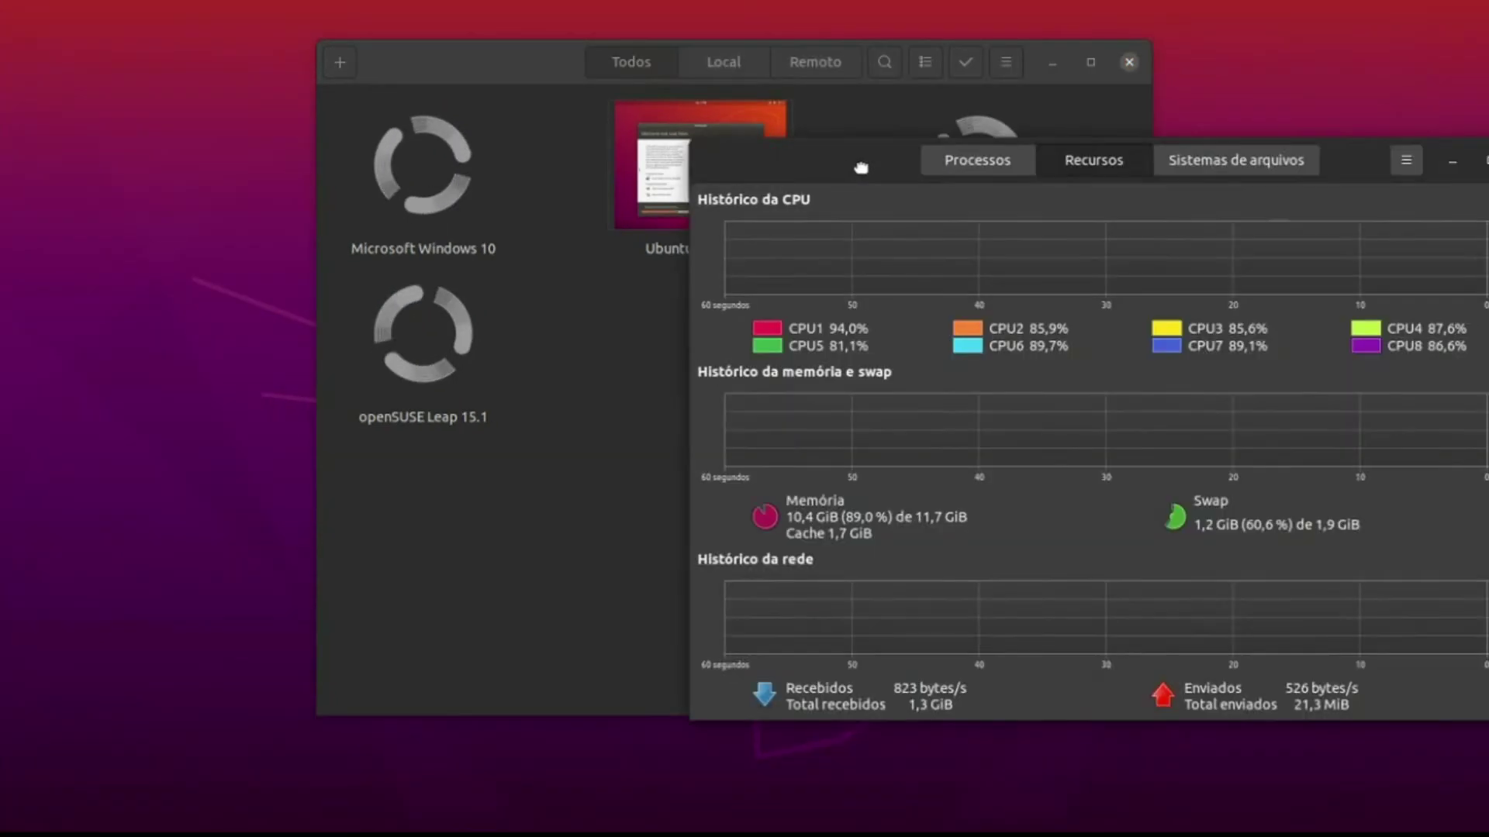
drag(861, 167, 1485, 171)
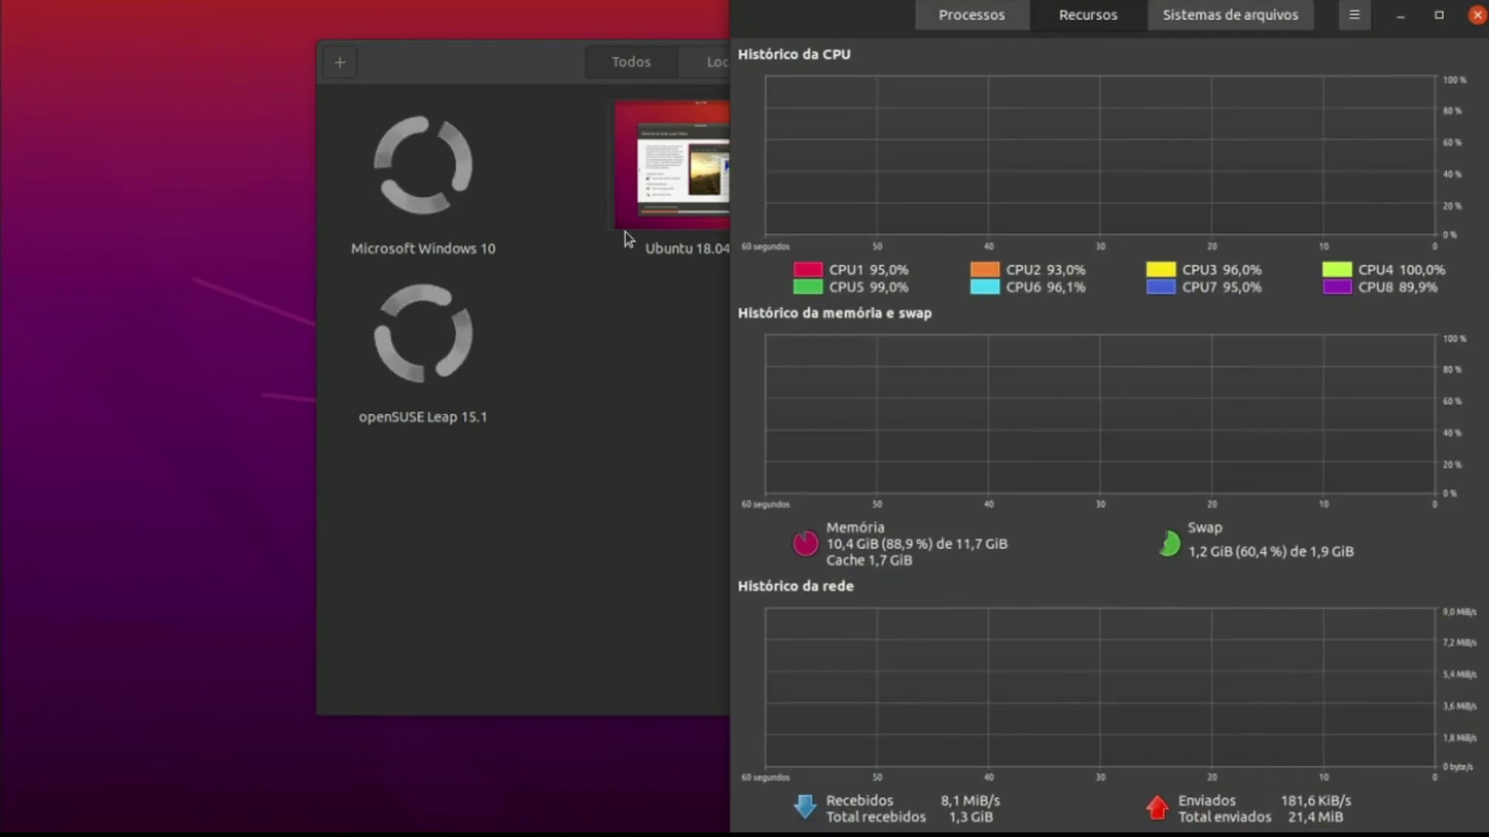
click(542, 262)
drag(532, 67, 2, 109)
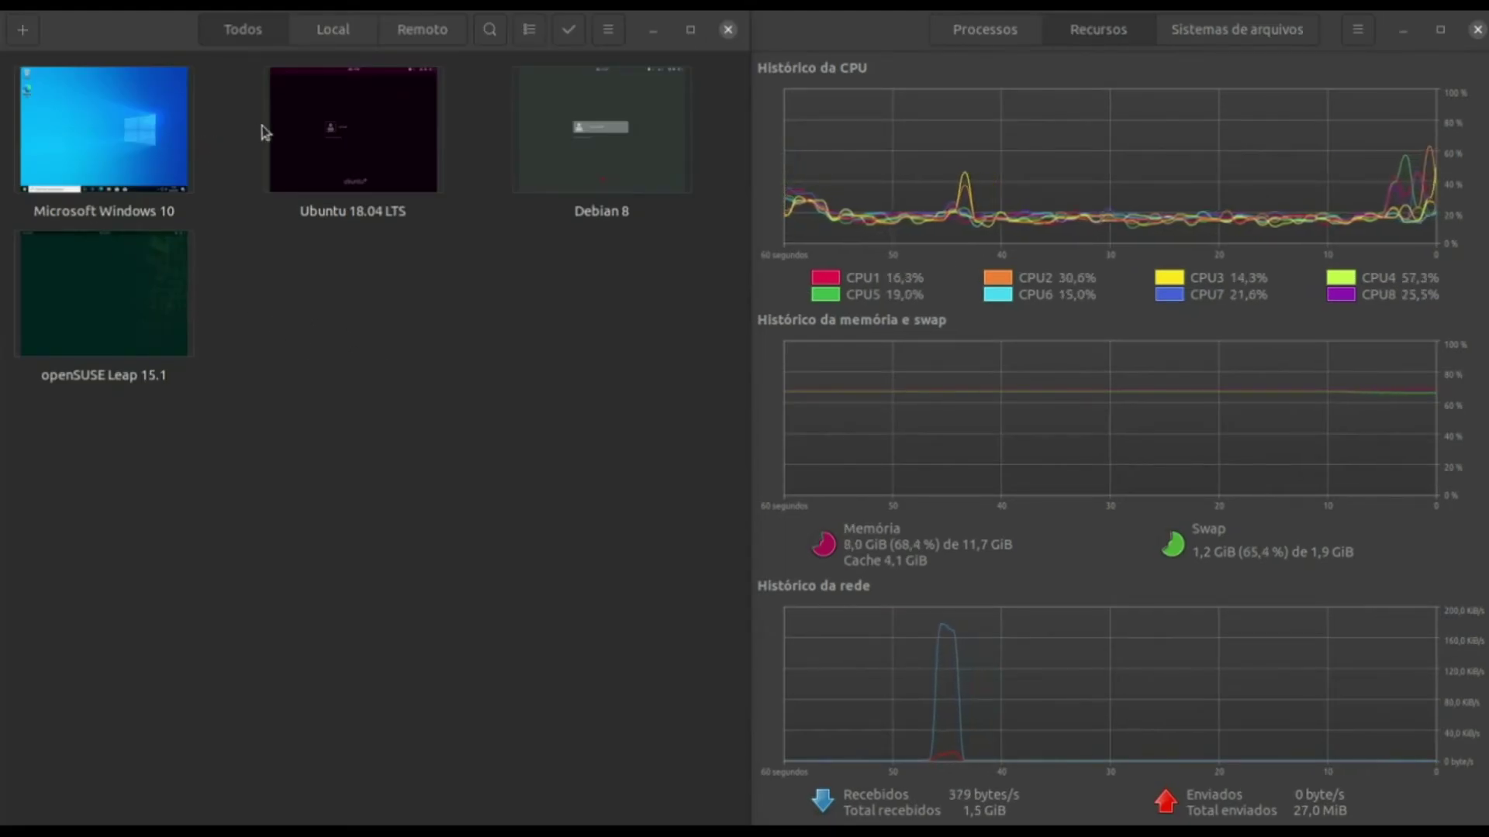
View the installed Microsoft Windows 10 desktop, and sign in to the Ubuntu 18.04 LTS machine with the listed user account
click(107, 136)
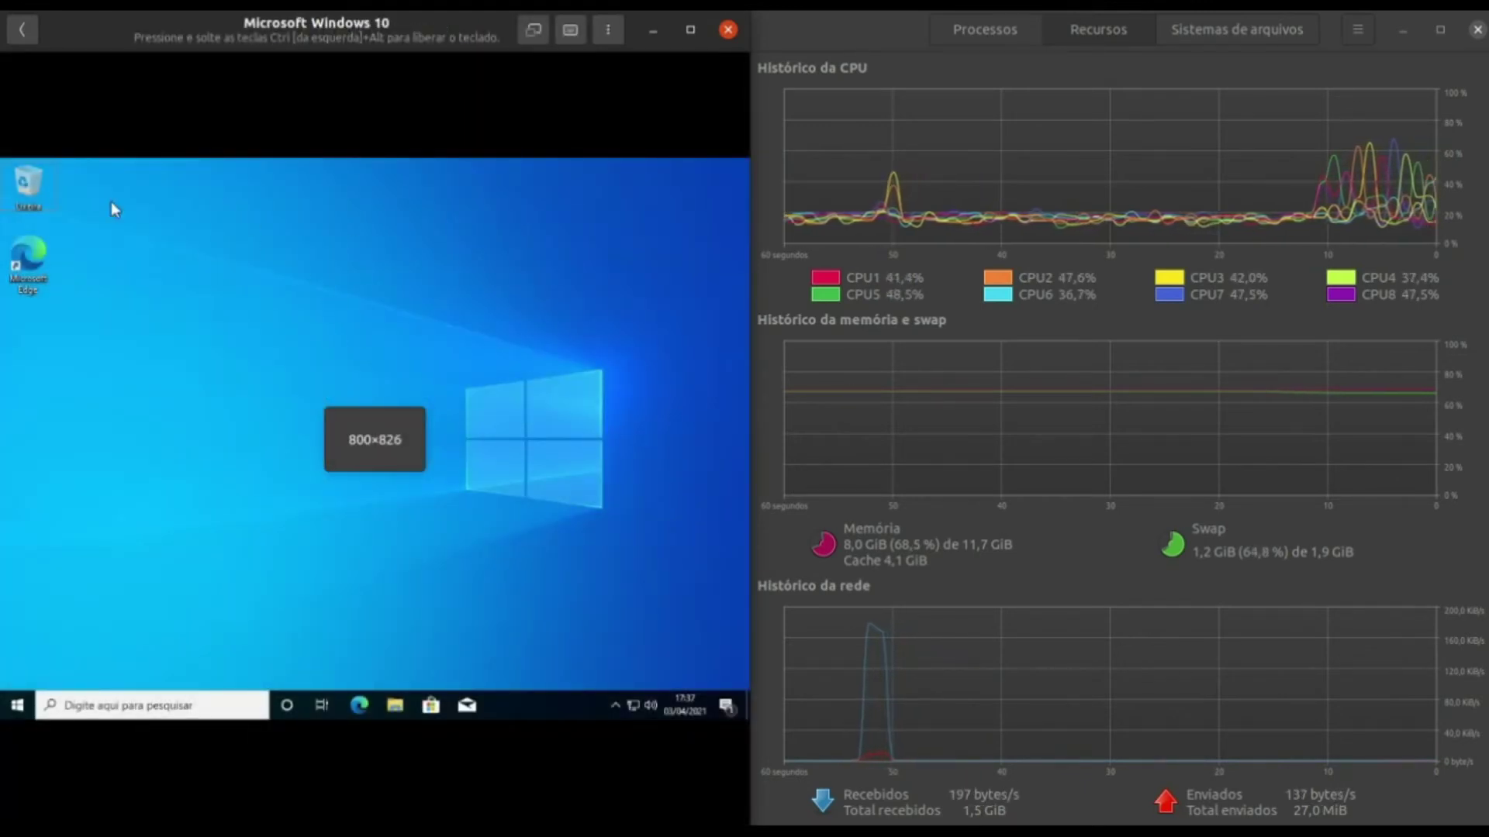
click(22, 31)
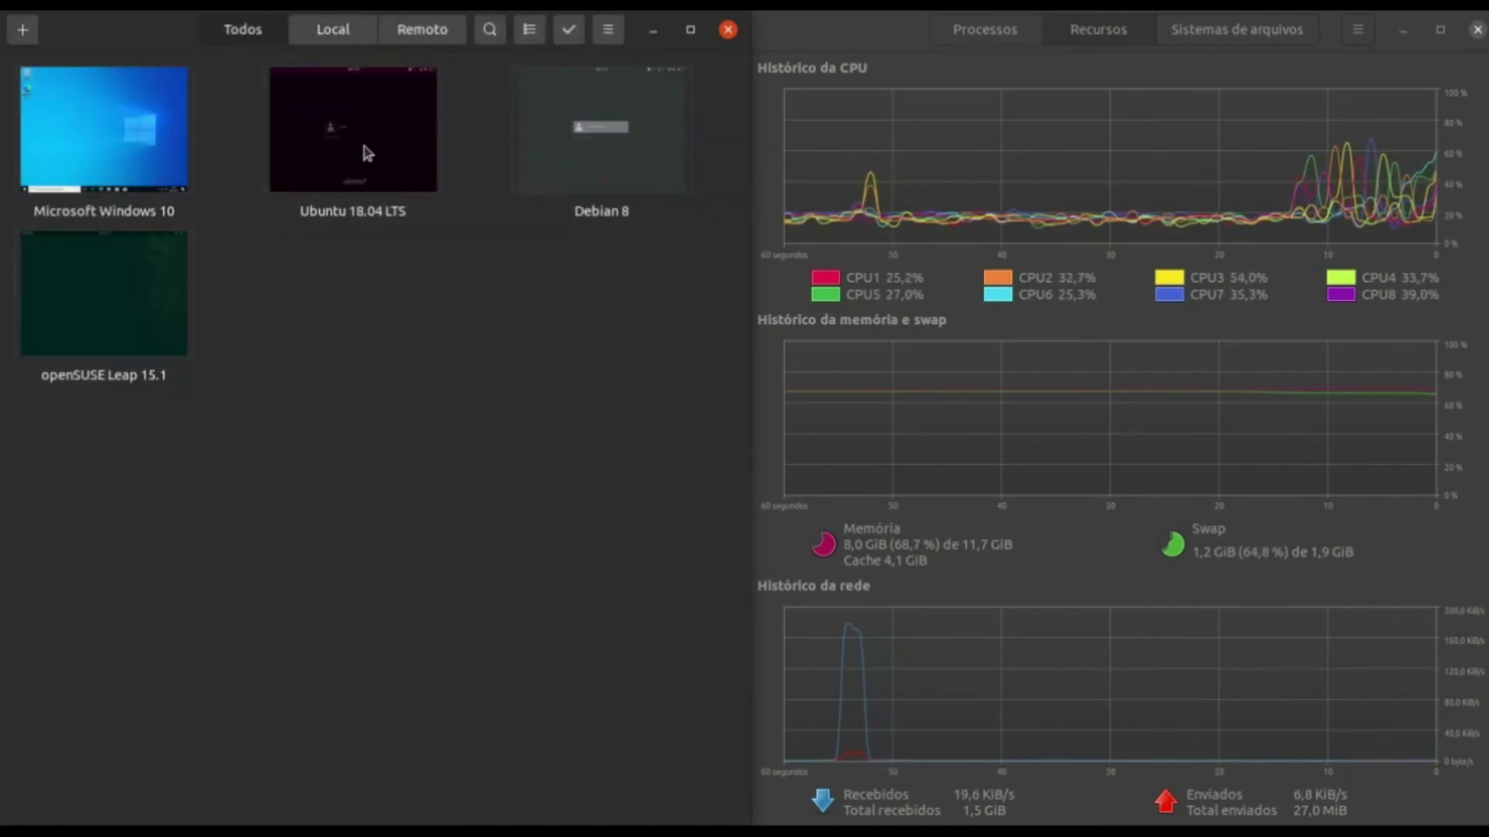
click(365, 149)
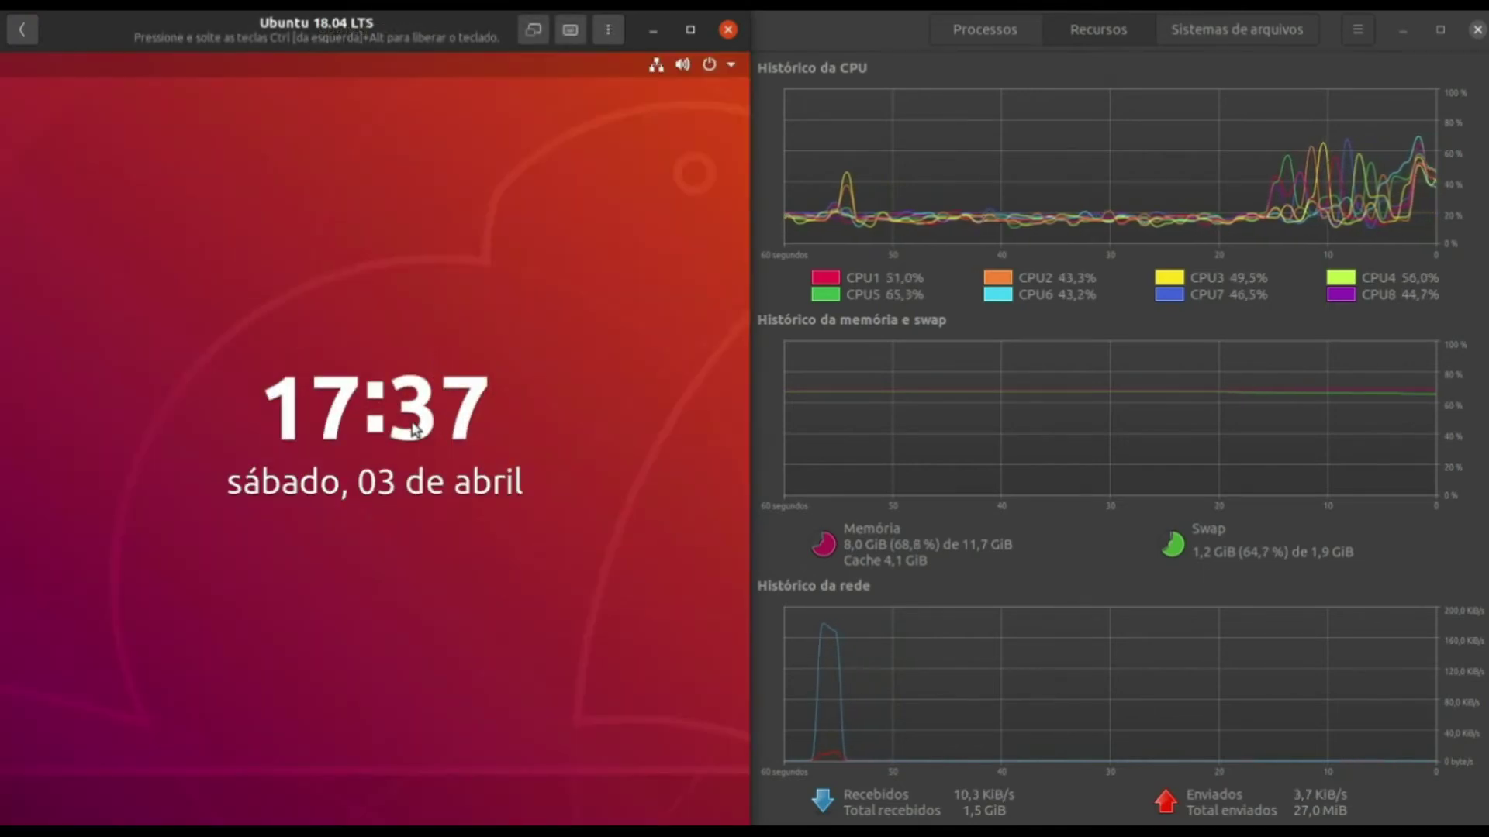
click(639, 219)
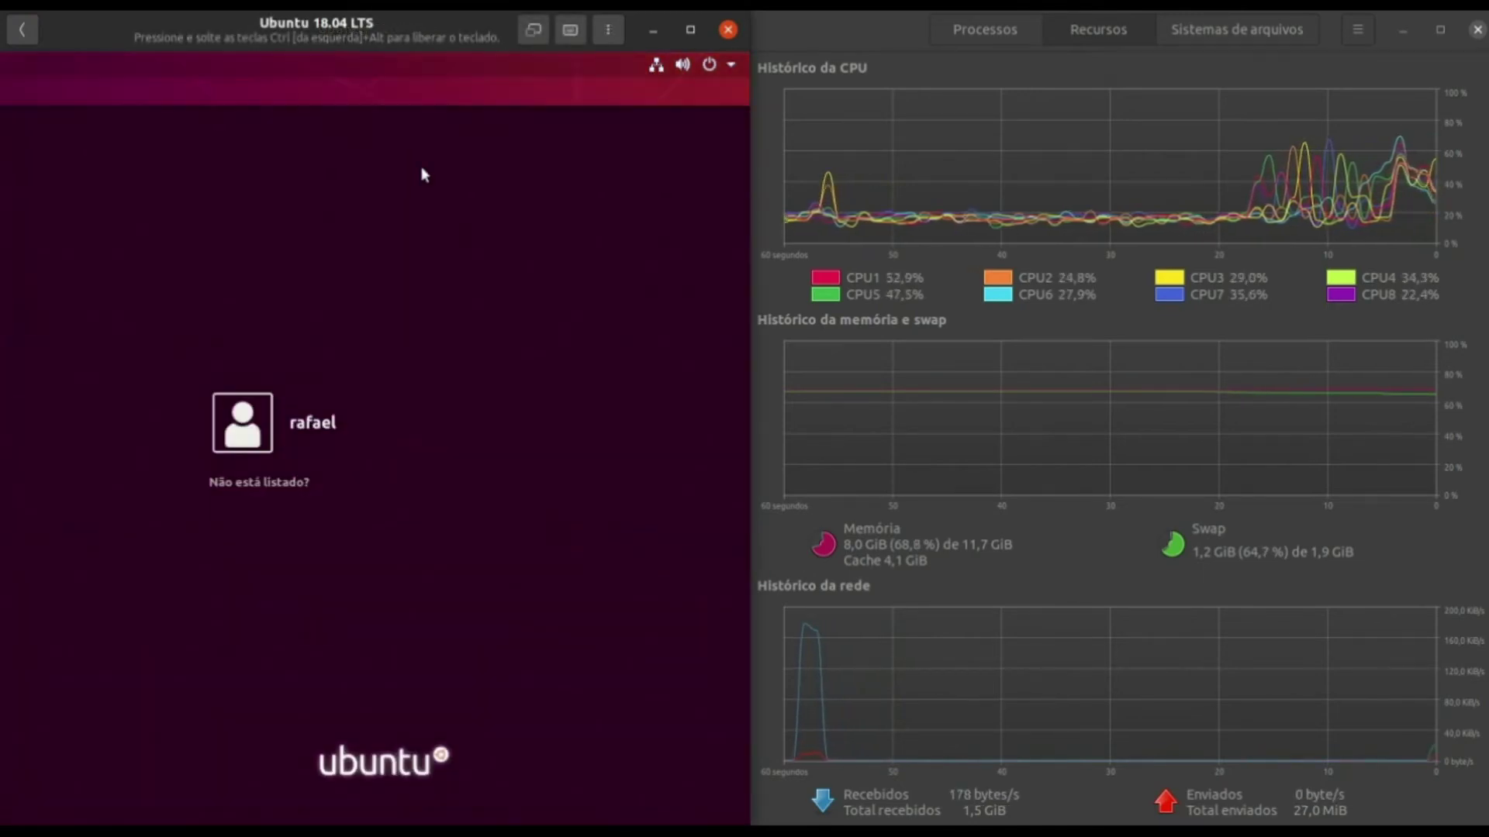
click(342, 402)
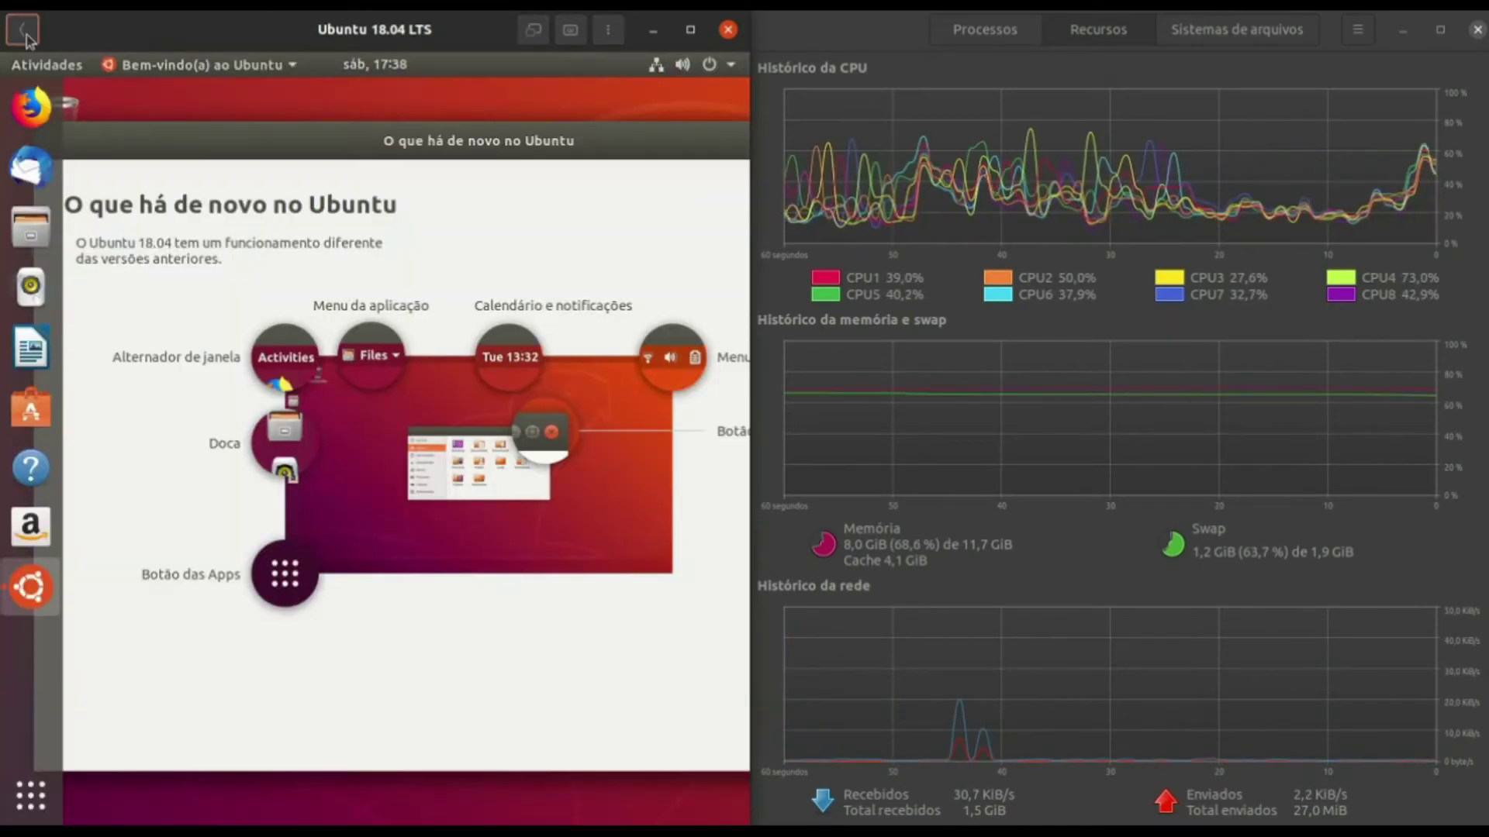
click(22, 29)
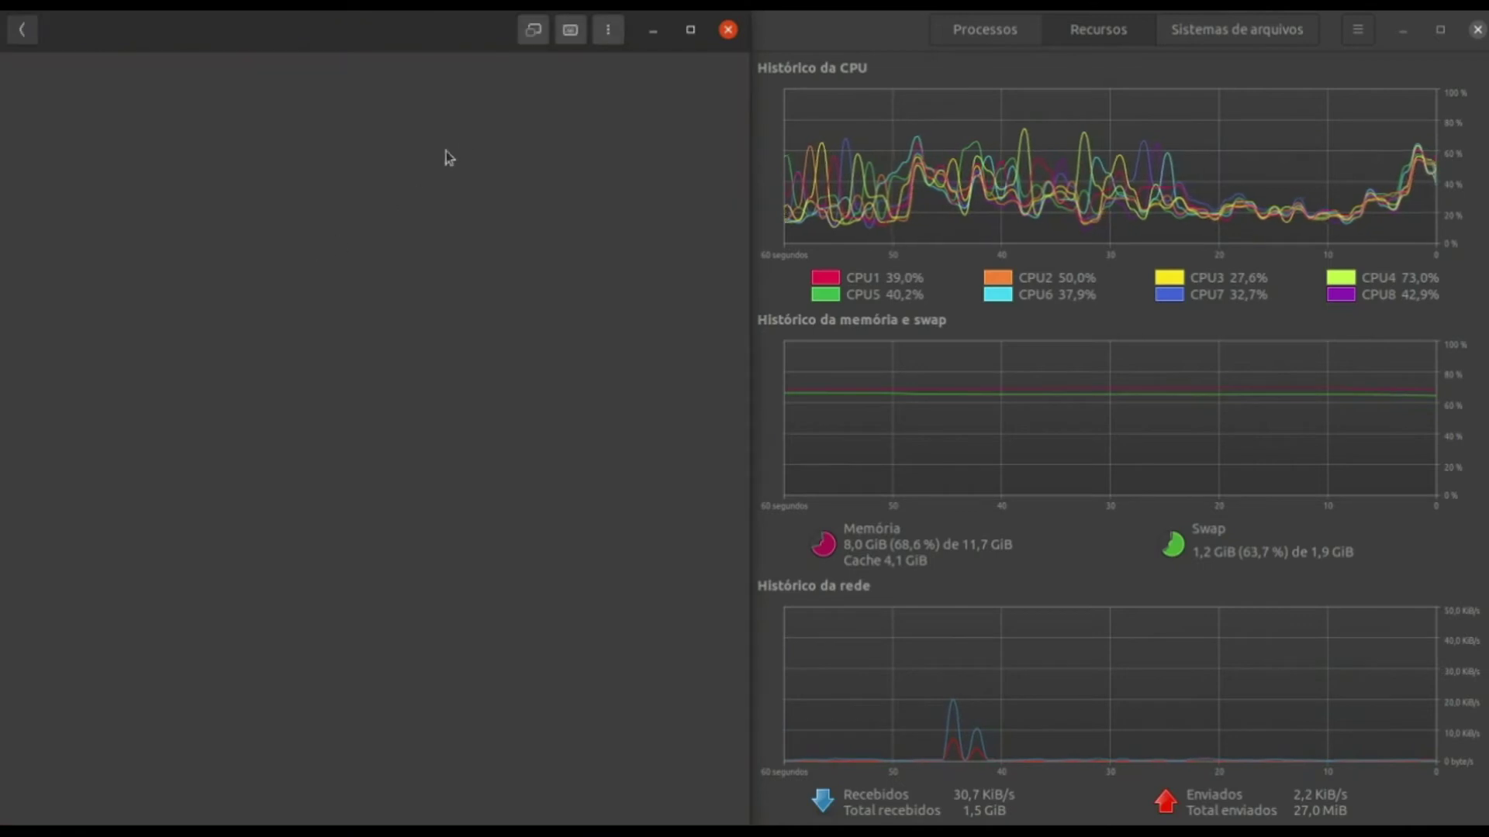
Open the Debian 8 machine and sign in, and go back to the machine list from the openSUSE Leap 15.1 machine
click(589, 120)
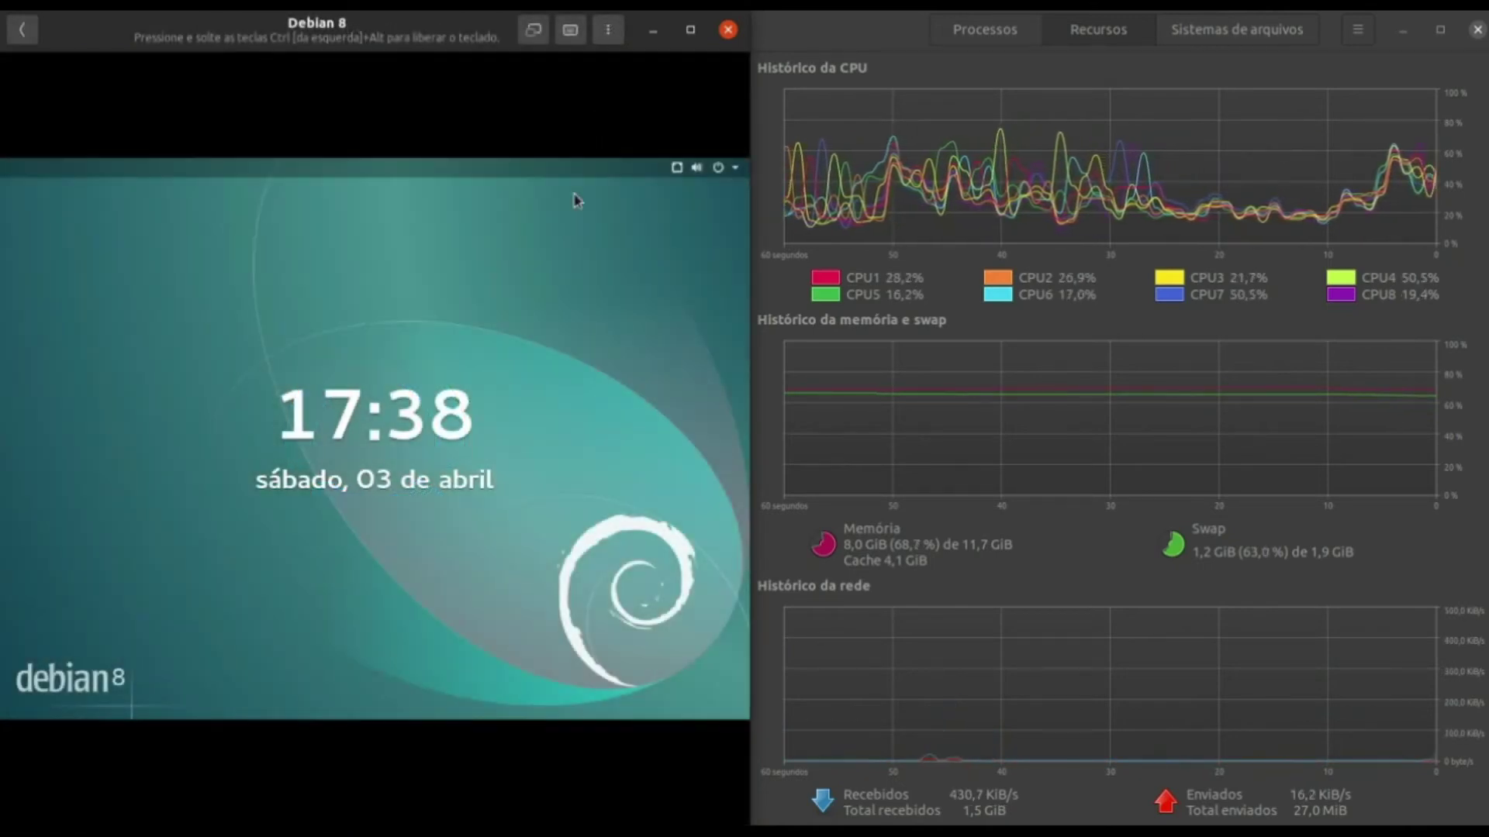
click(282, 314)
click(369, 434)
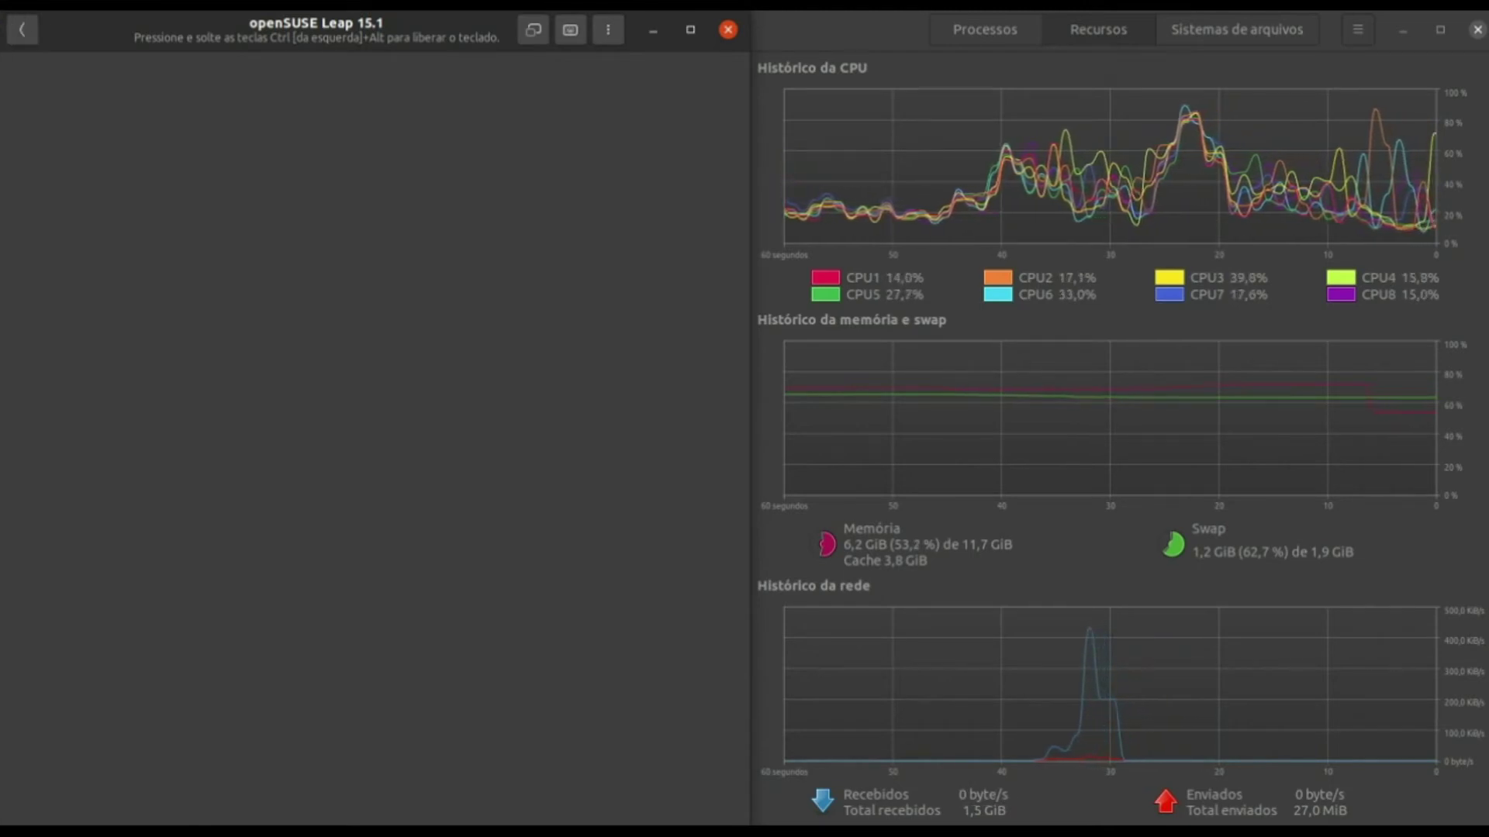
click(21, 31)
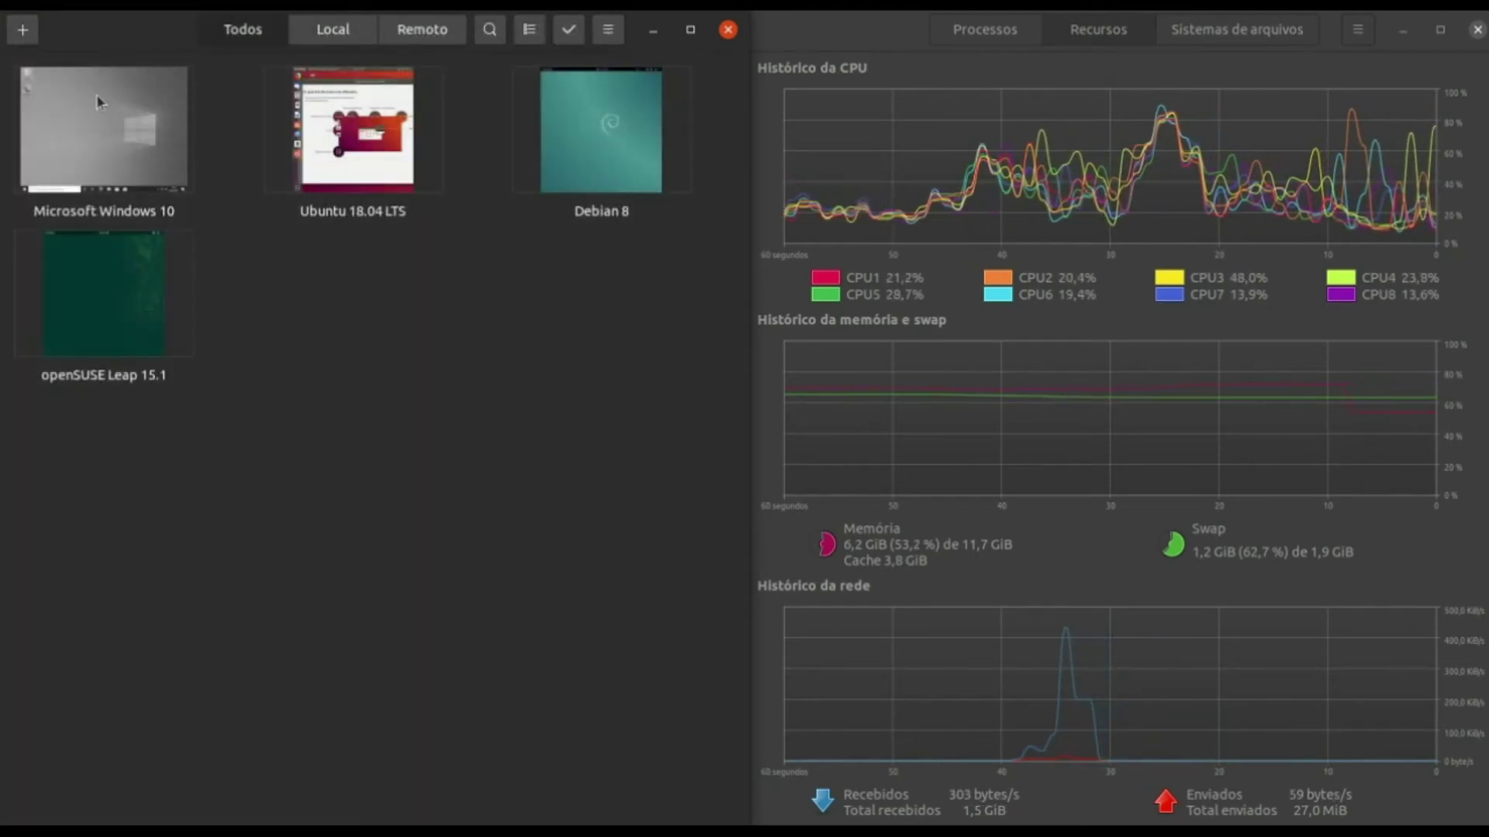
View the Microsoft Windows 10 machine in a maximized window and examine its drives under Este Computador in the file explorer
click(98, 100)
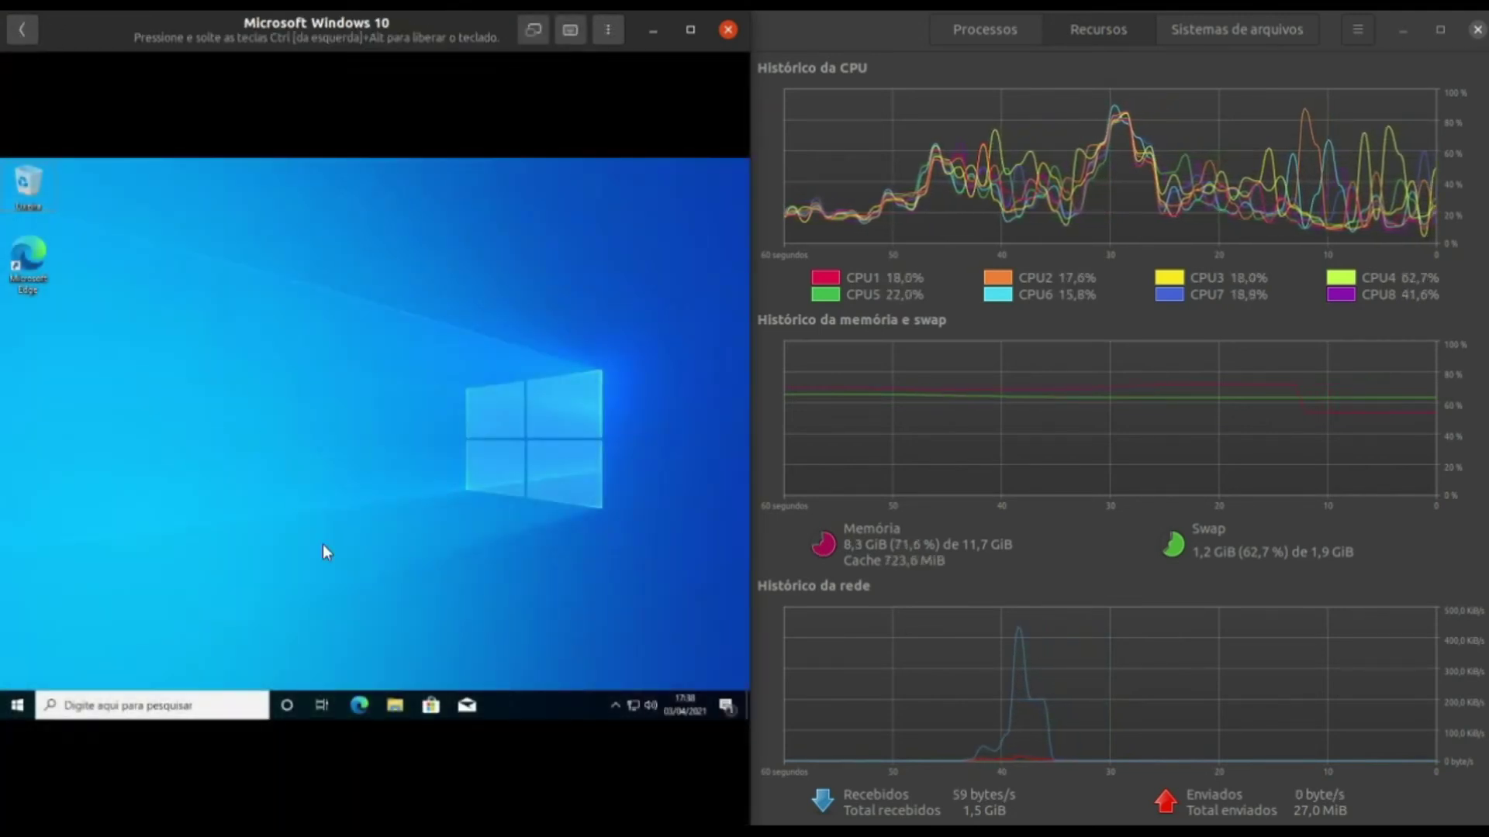
click(690, 29)
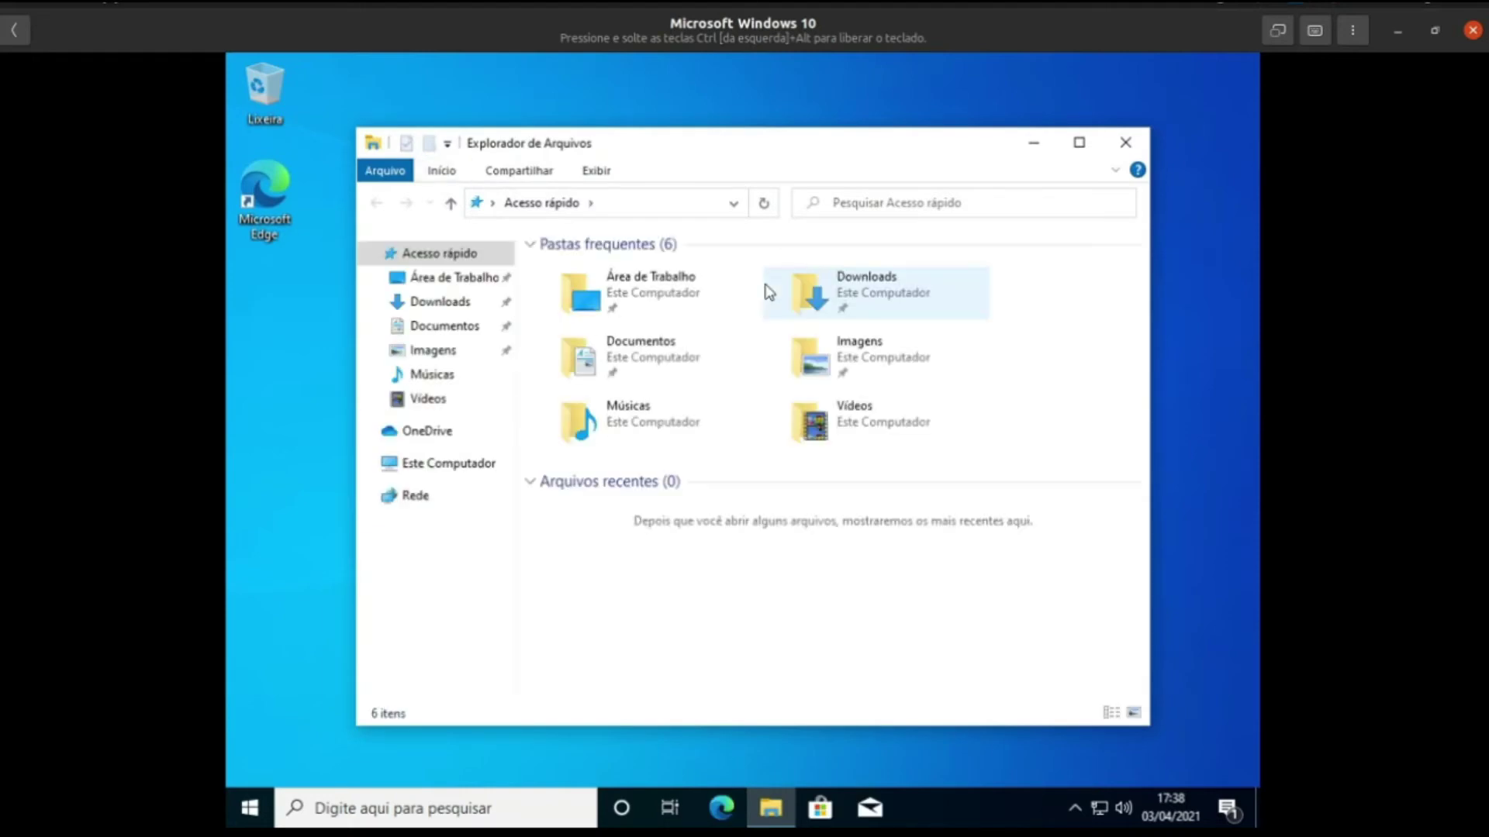
click(462, 468)
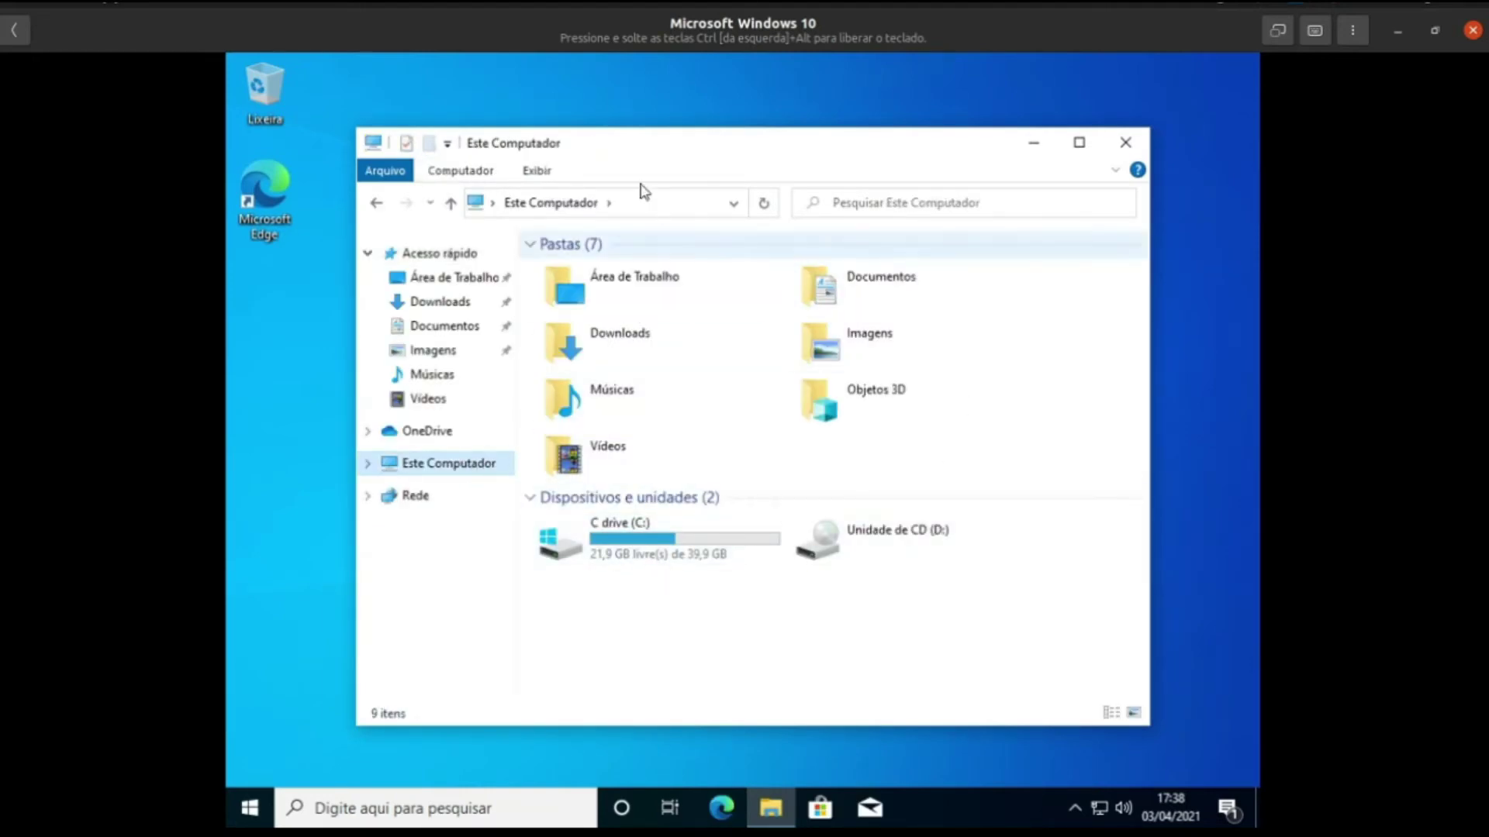
click(1127, 141)
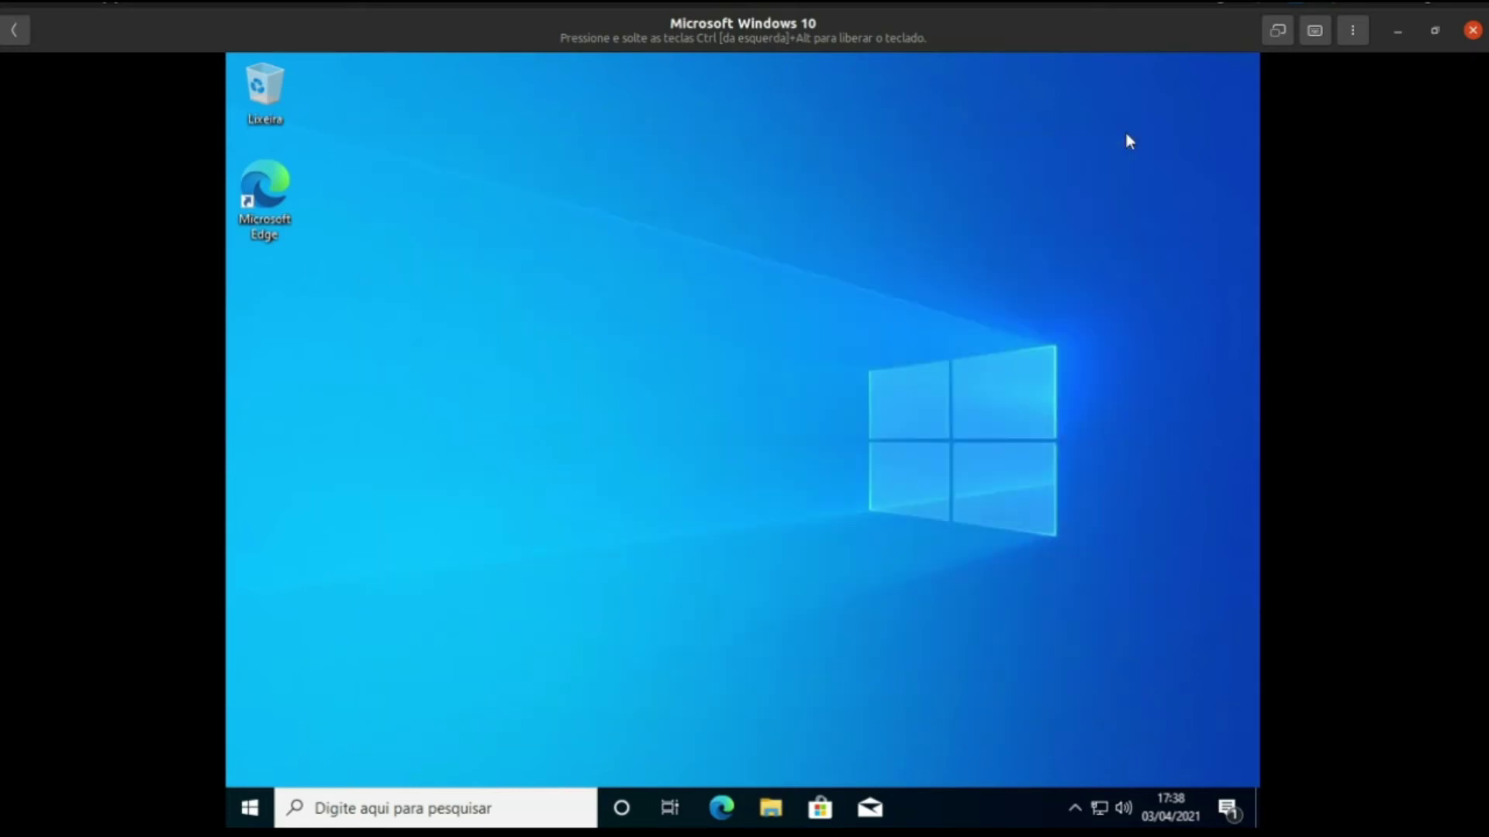
click(14, 30)
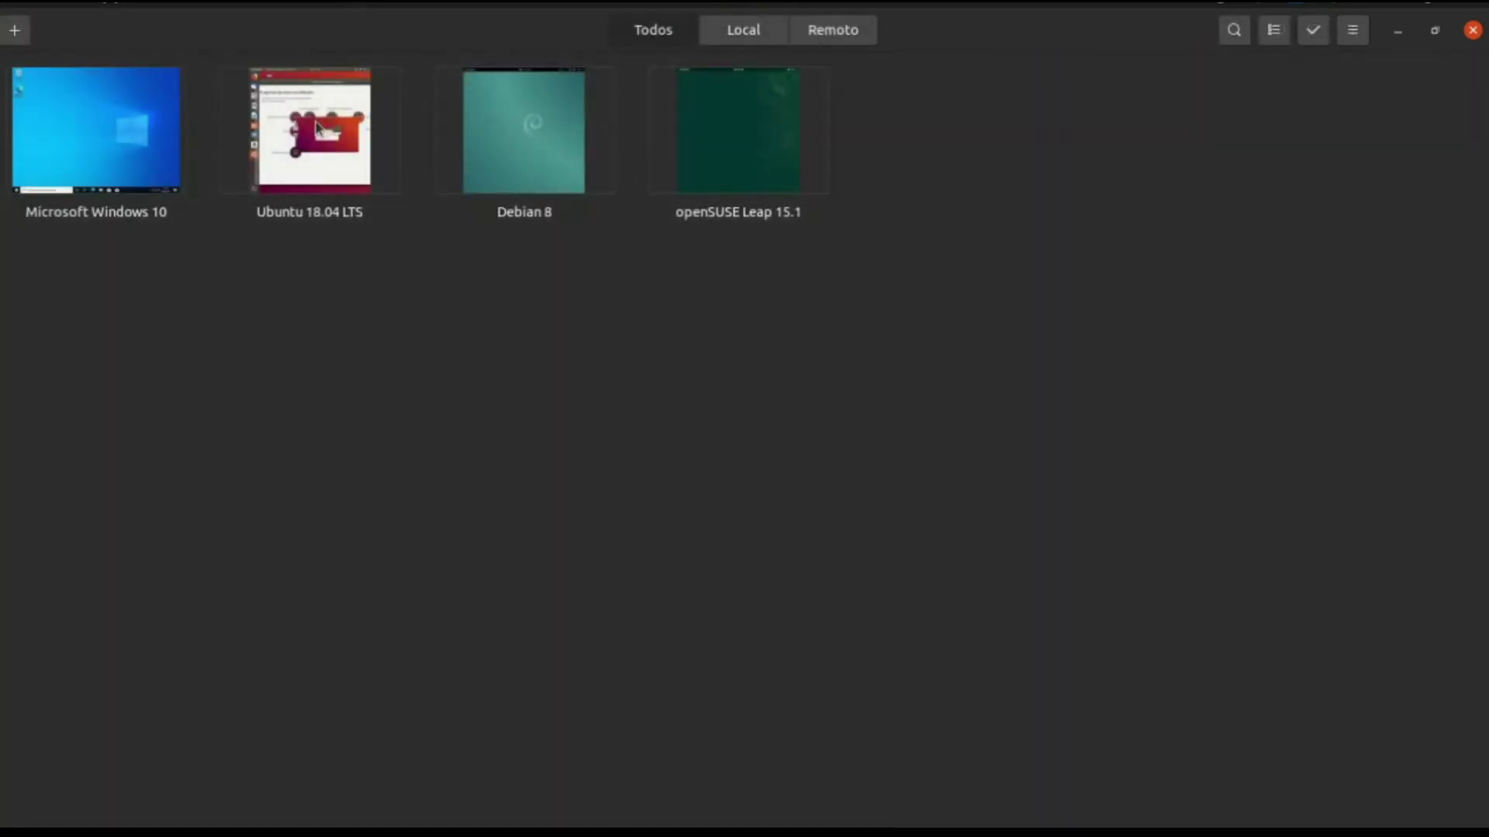
Look at the Ubuntu 18.04 LTS and Debian 8 desktops in the maximized window, including Debian's system menu
click(317, 129)
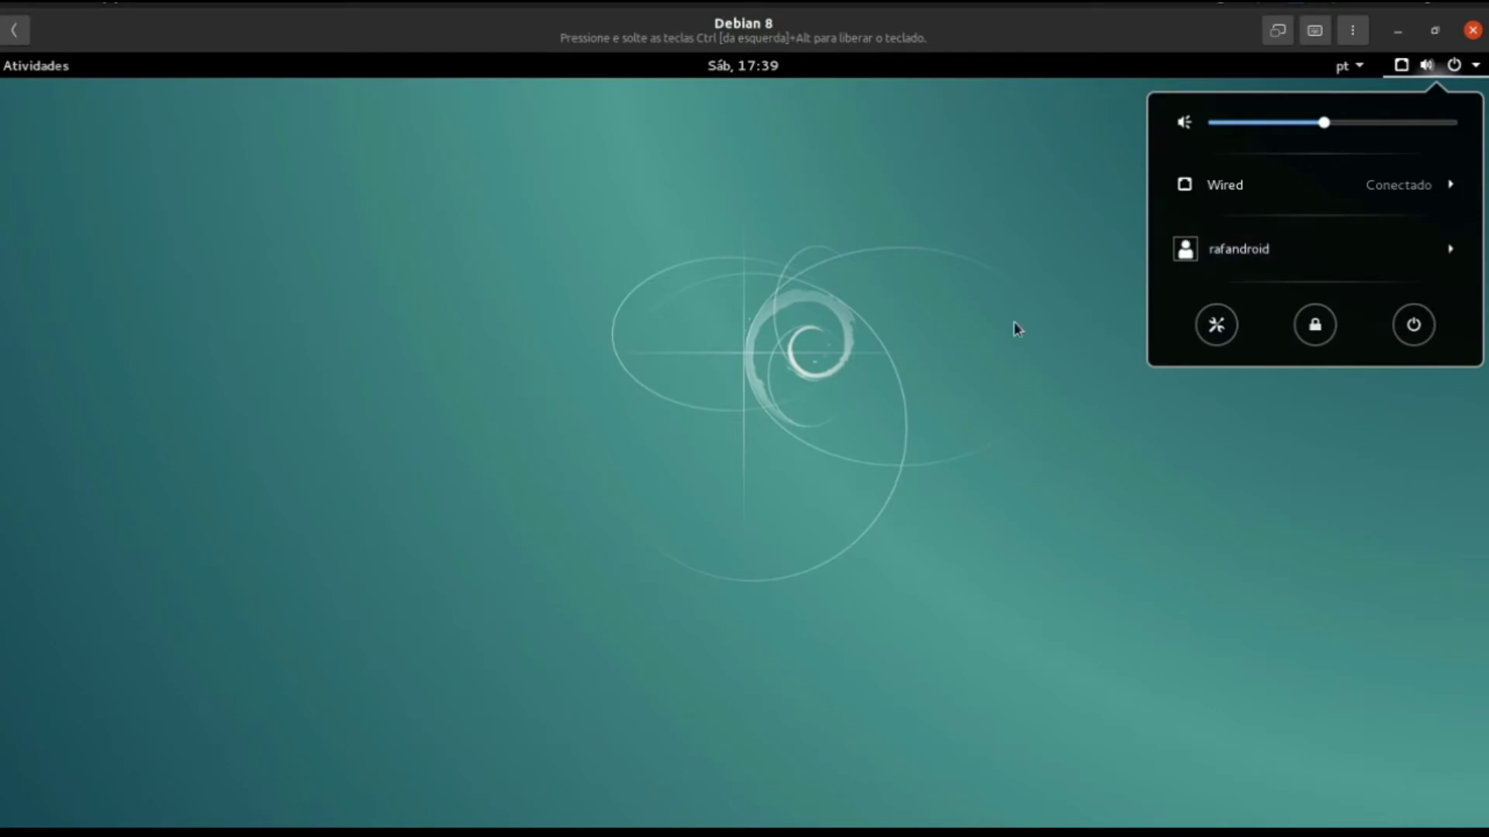
click(119, 118)
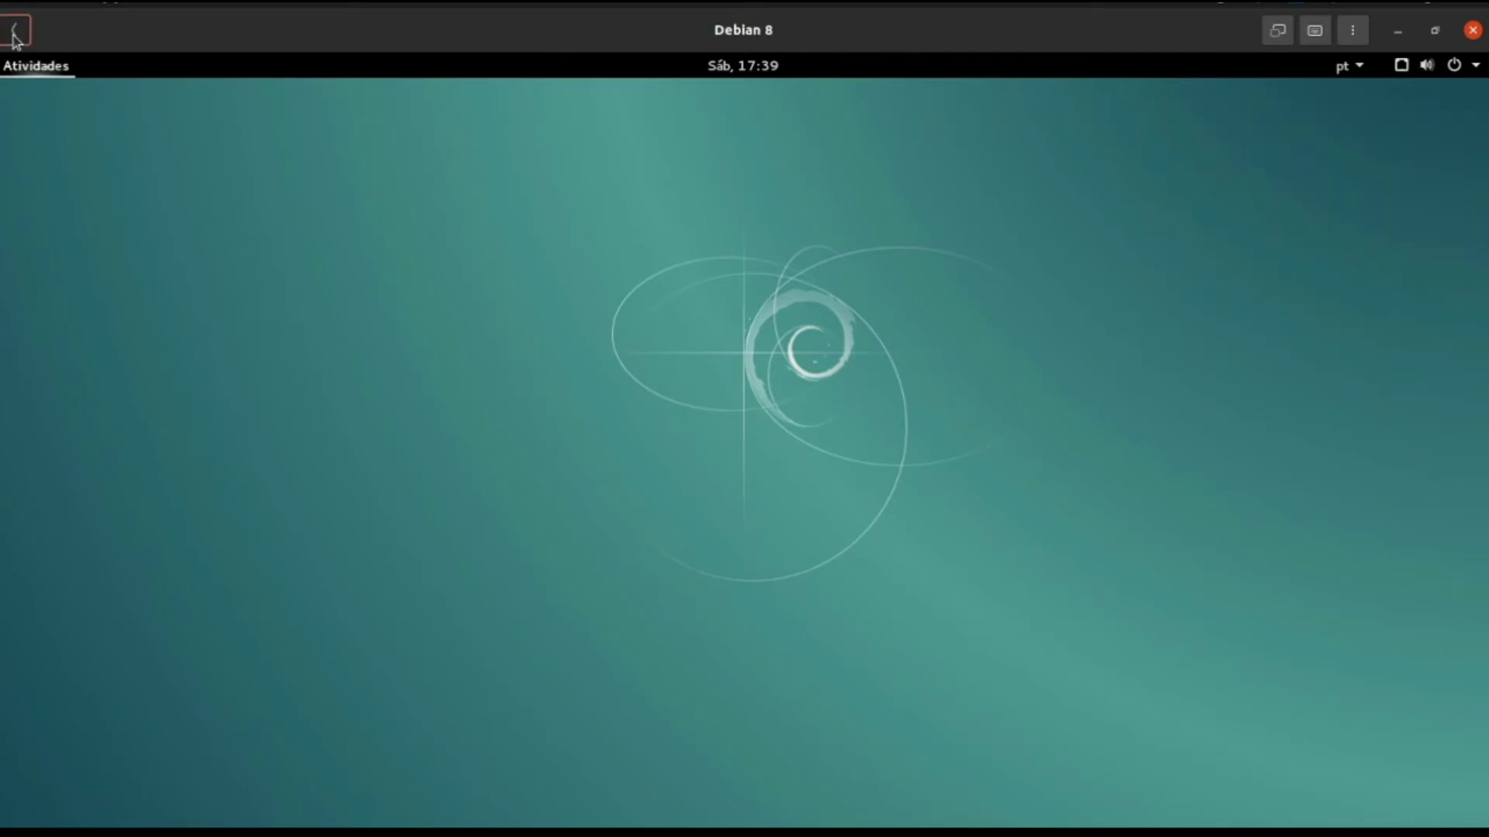
click(14, 29)
Look at the openSUSE Leap 15.1 desktop in the maximized window and check its system menu
click(746, 124)
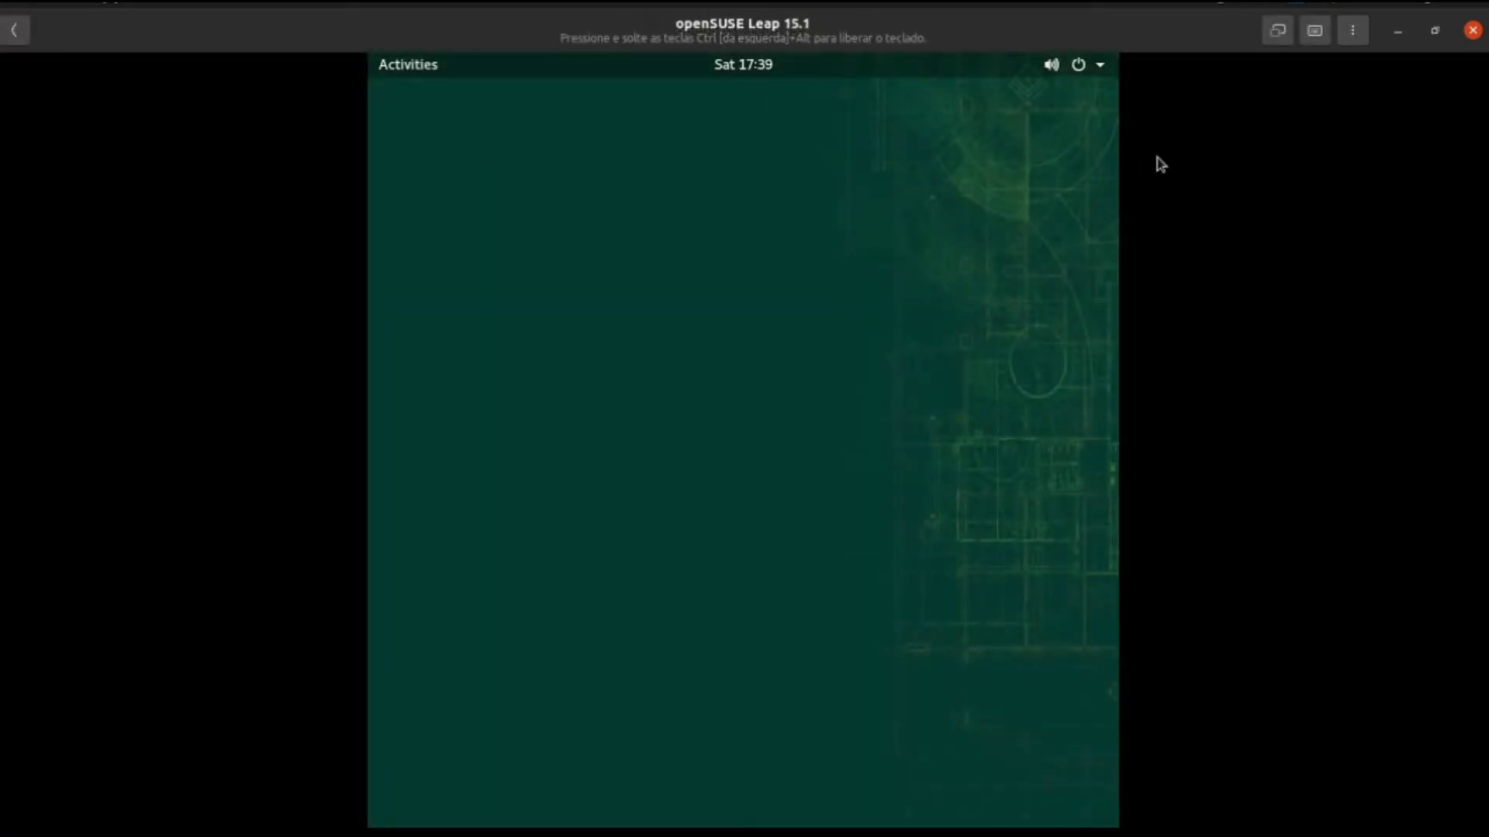
click(1078, 65)
click(1099, 153)
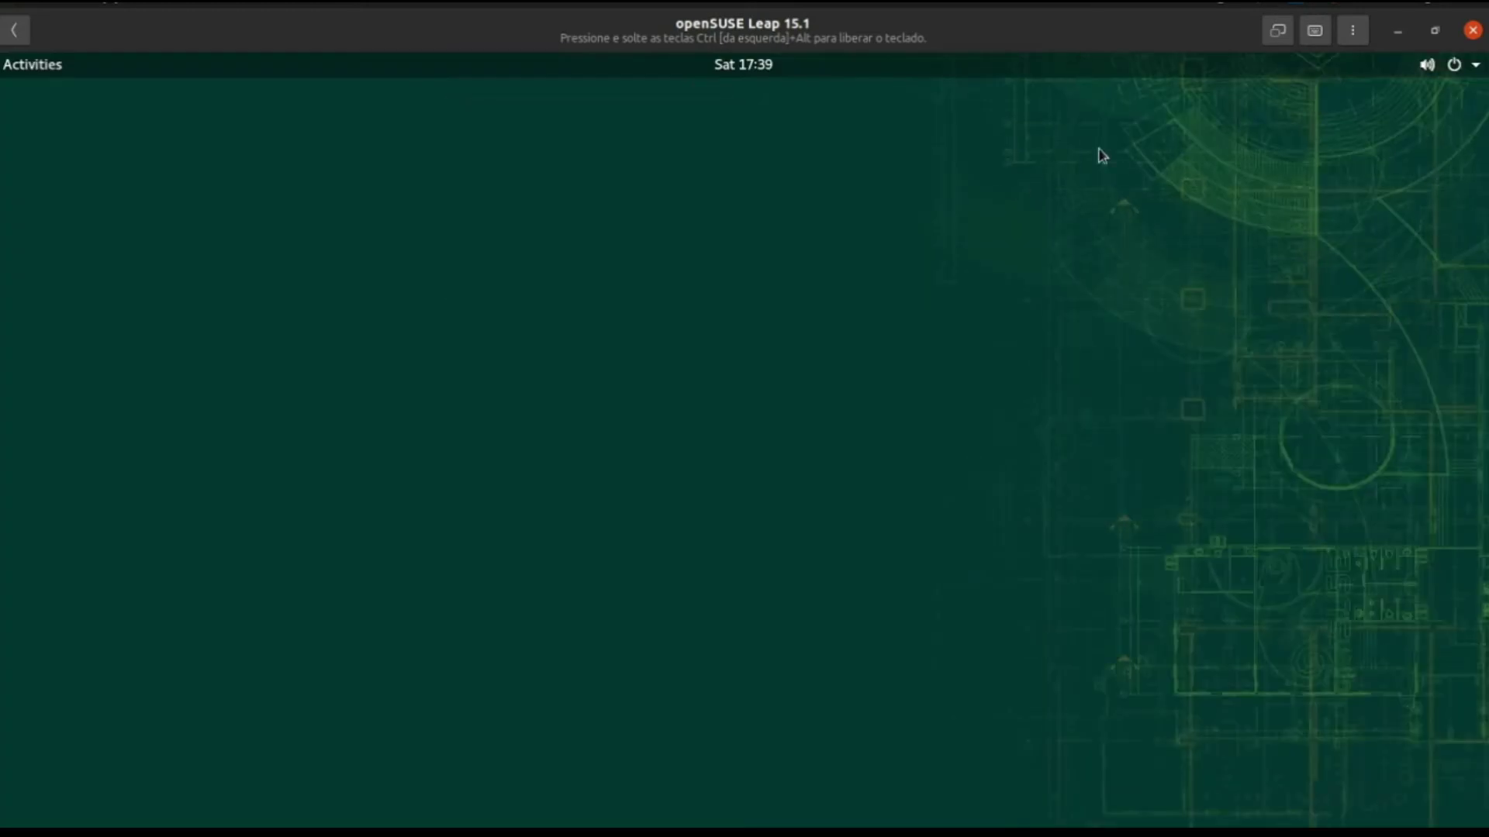
click(1476, 66)
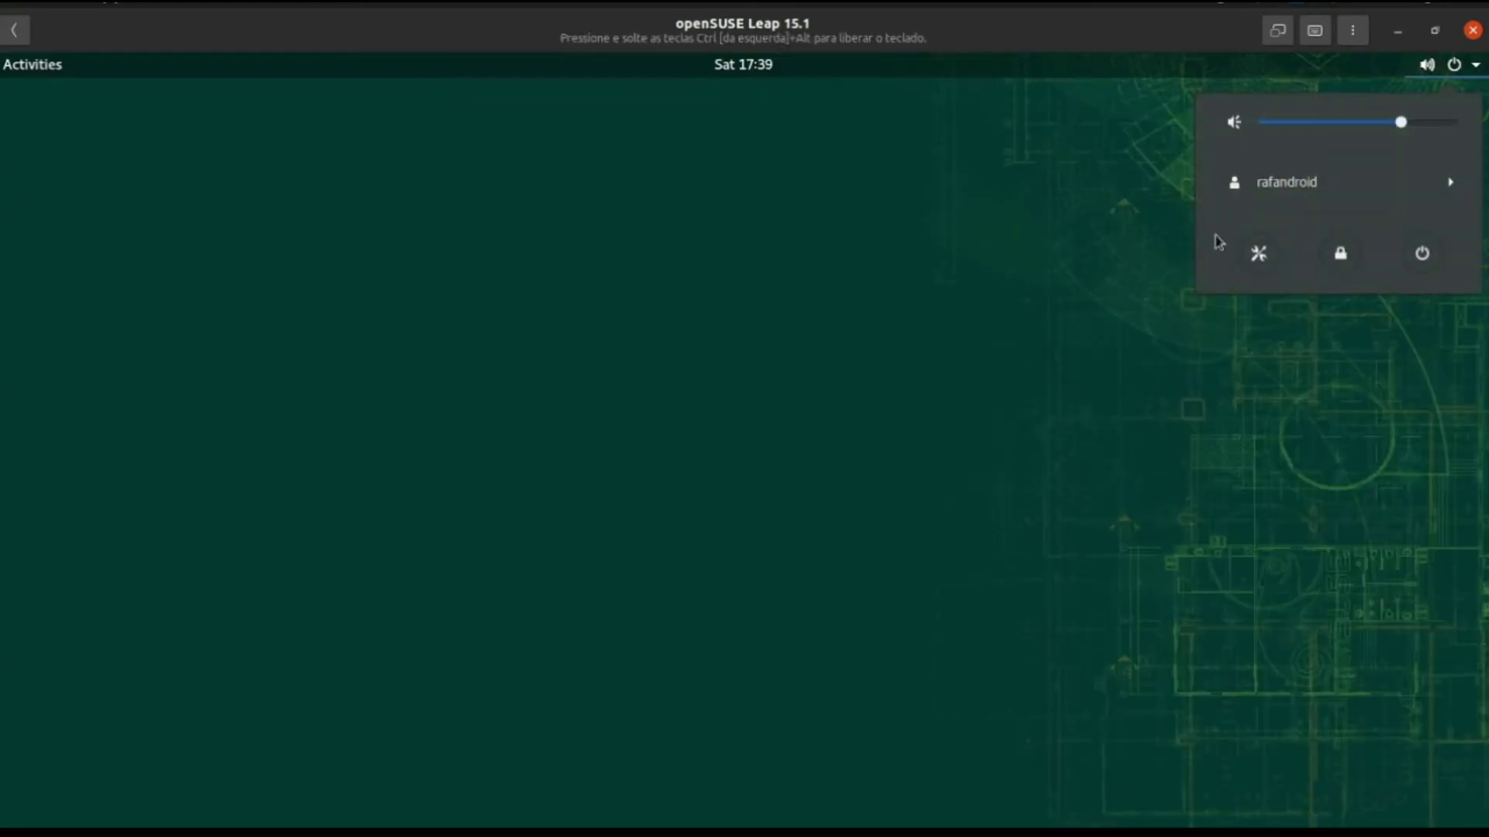
click(692, 223)
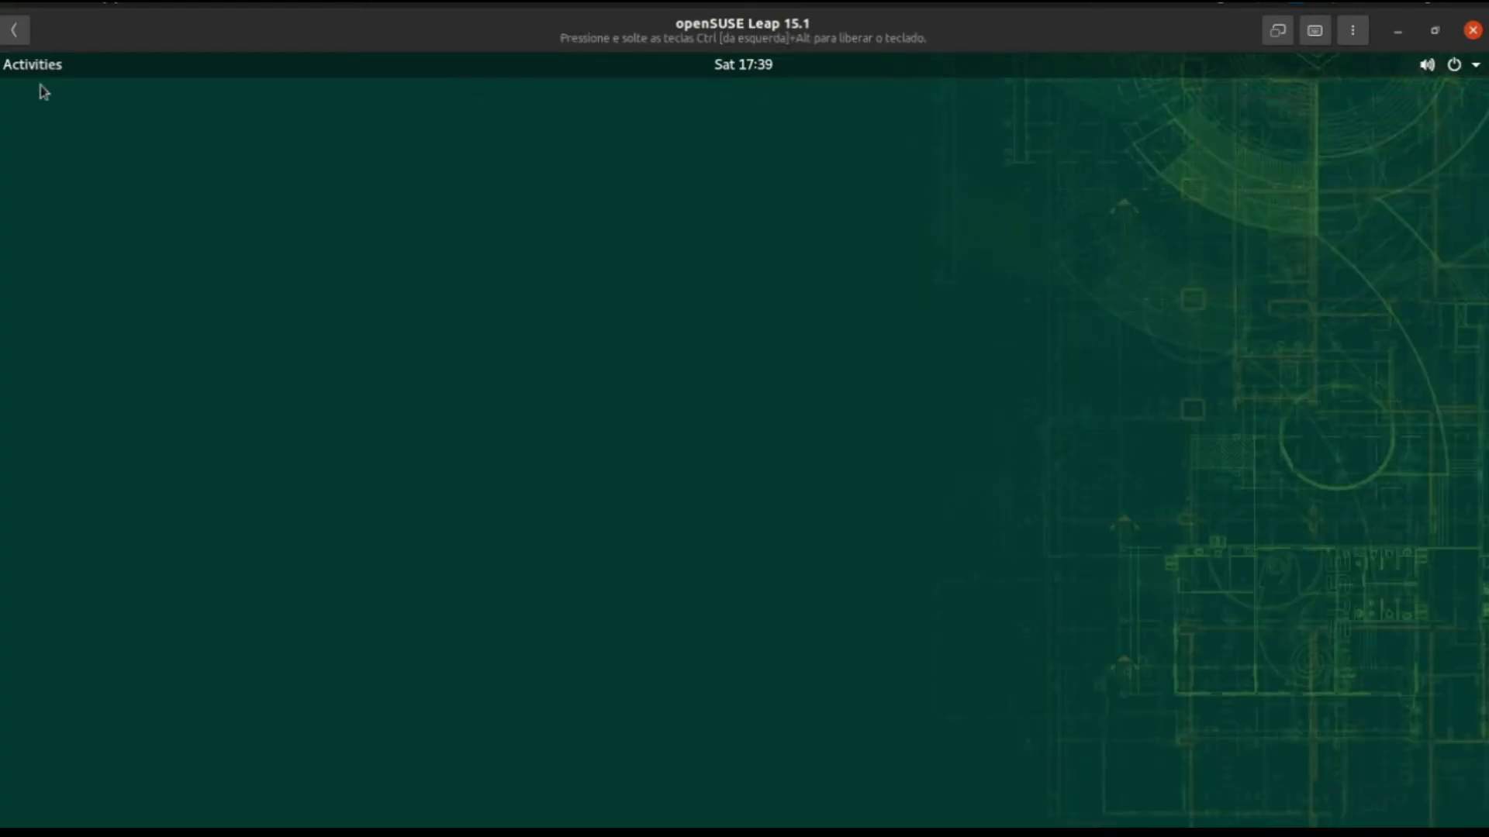
Go back to the machine list, restore its window from maximized and tile it beside the system monitor
click(14, 30)
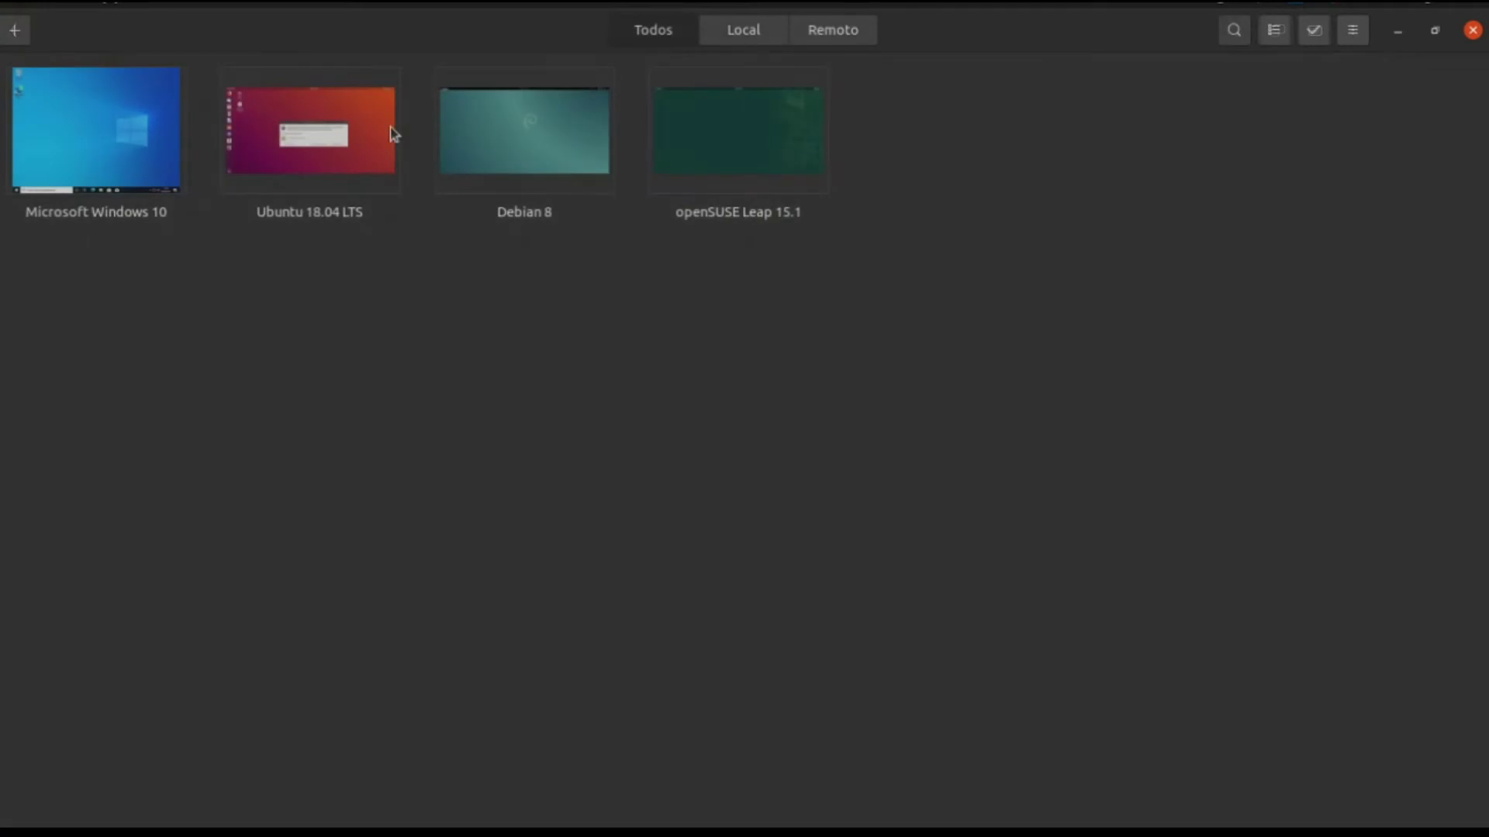
click(1436, 31)
drag(34, 127, 0, 154)
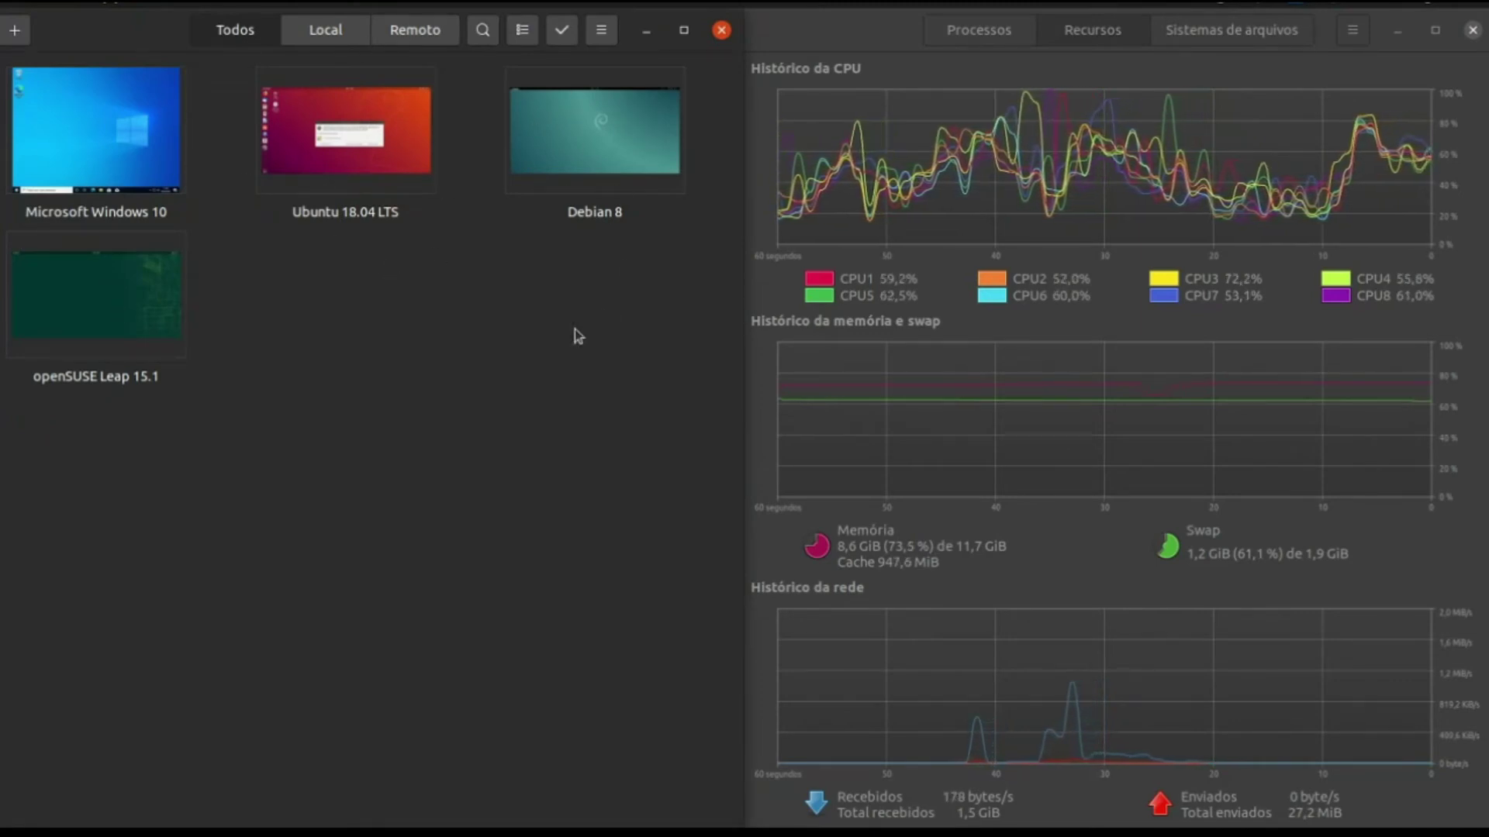
Switch to the file manager, open the home folder (Pasta pessoal) and show its hidden files and folders
mouse_move(1, 581)
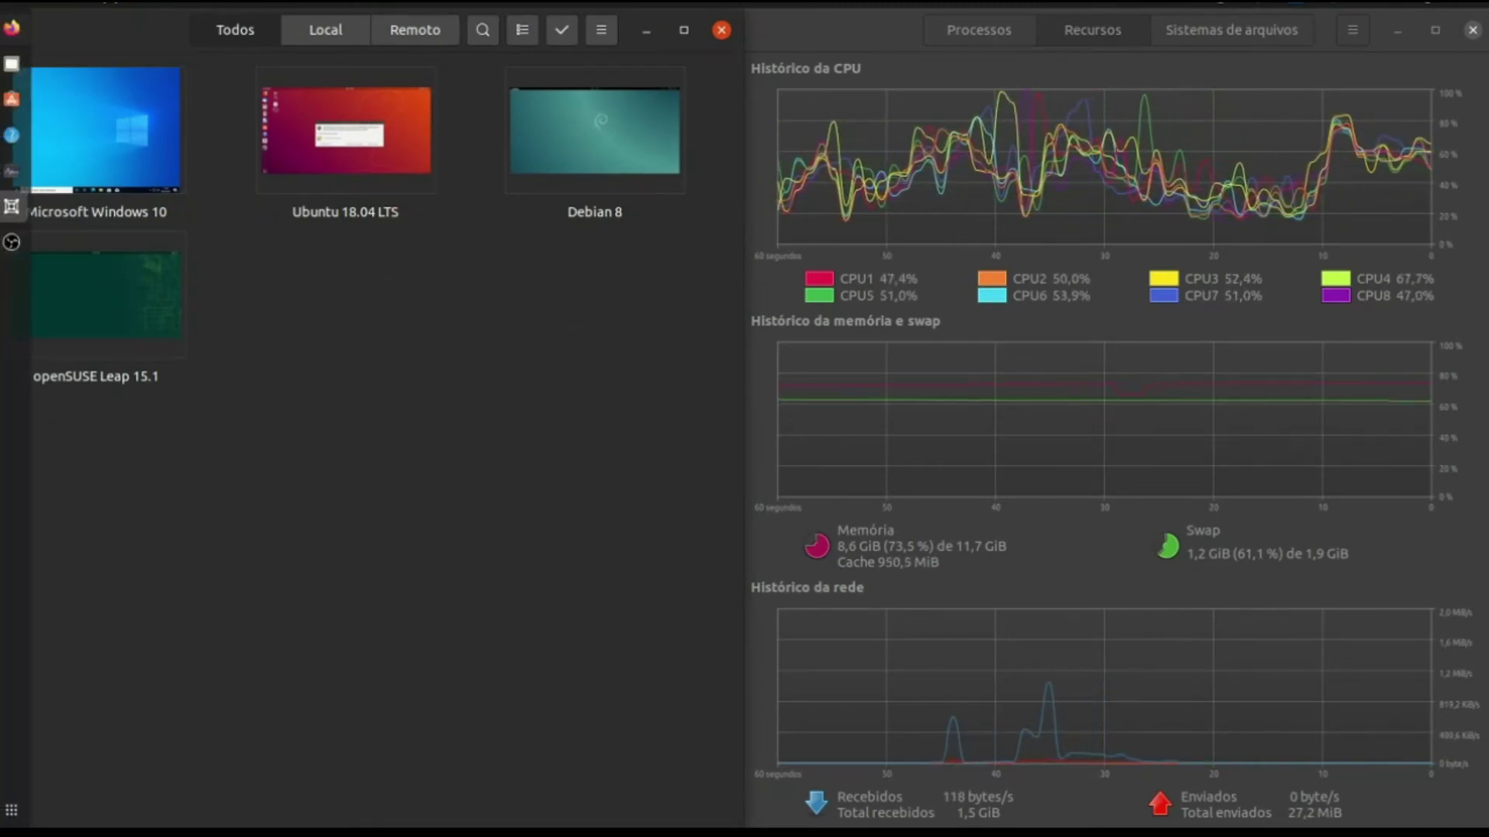
click(11, 64)
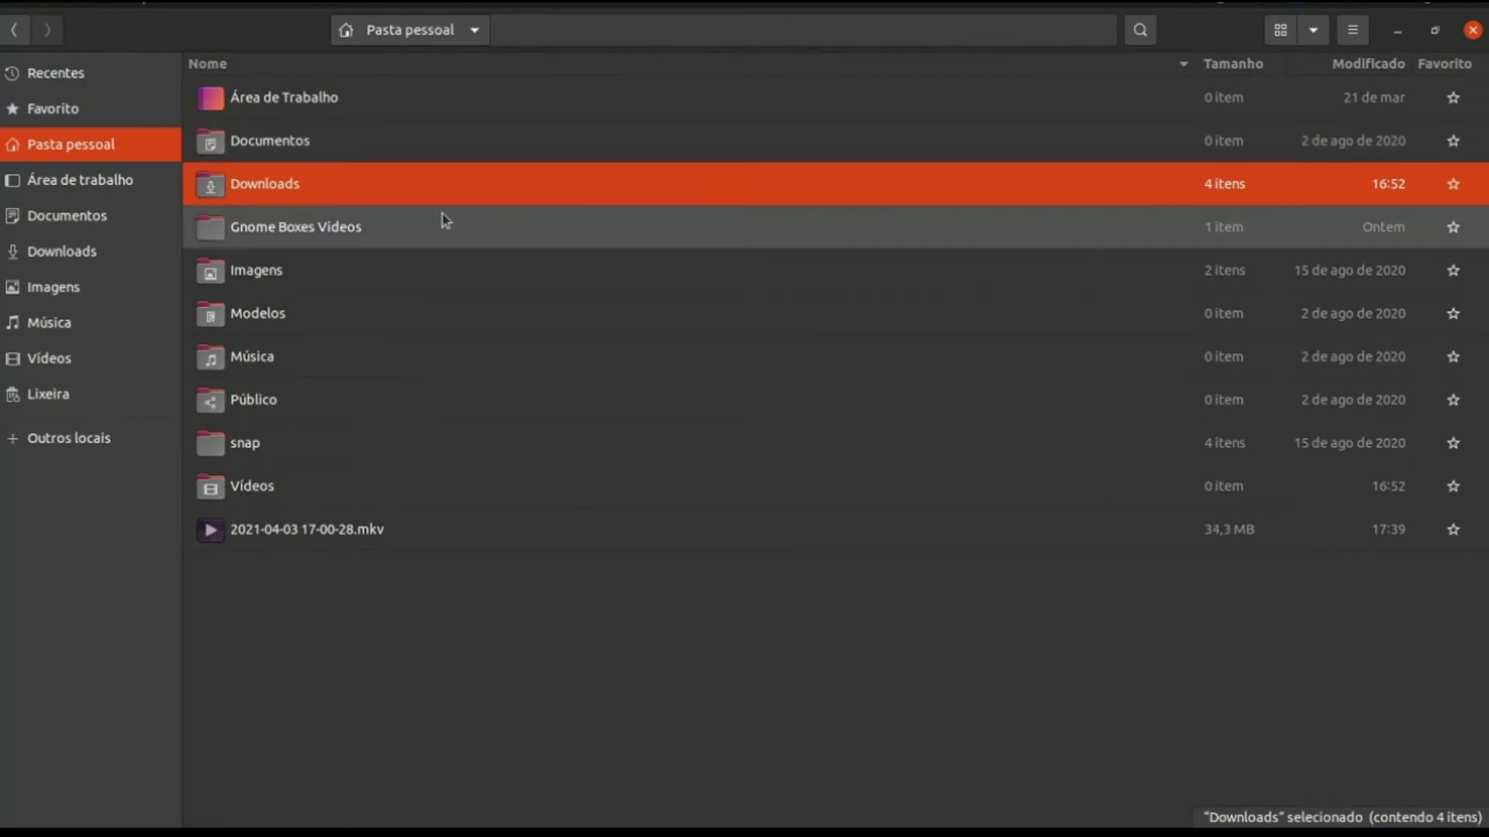
click(97, 153)
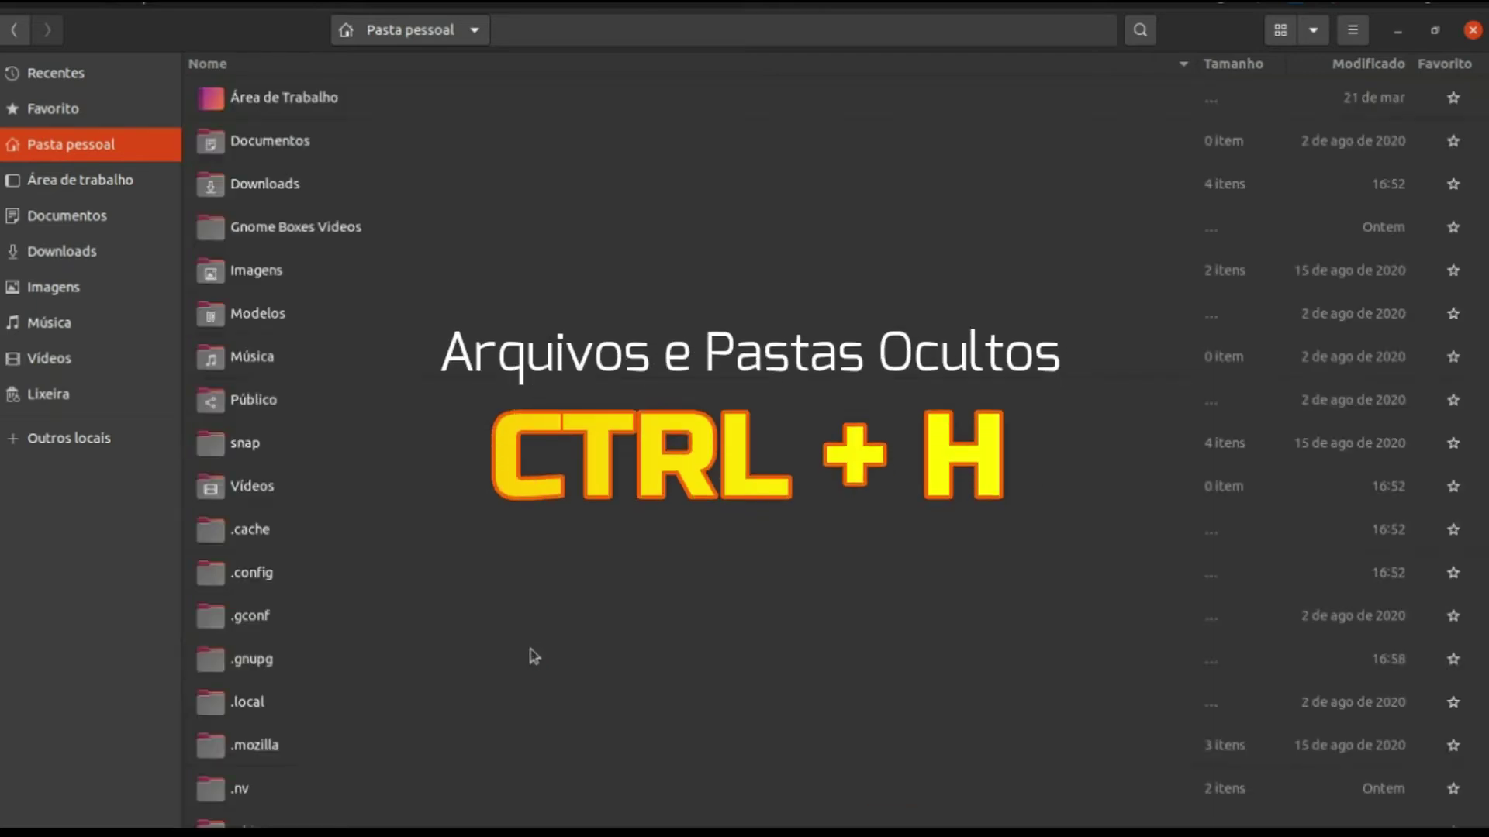
Open the virtual machine storage folder .local/share/gnome-boxes/images inside the home folder
scroll(558, 514, down, 3)
scroll(560, 515, down, 1)
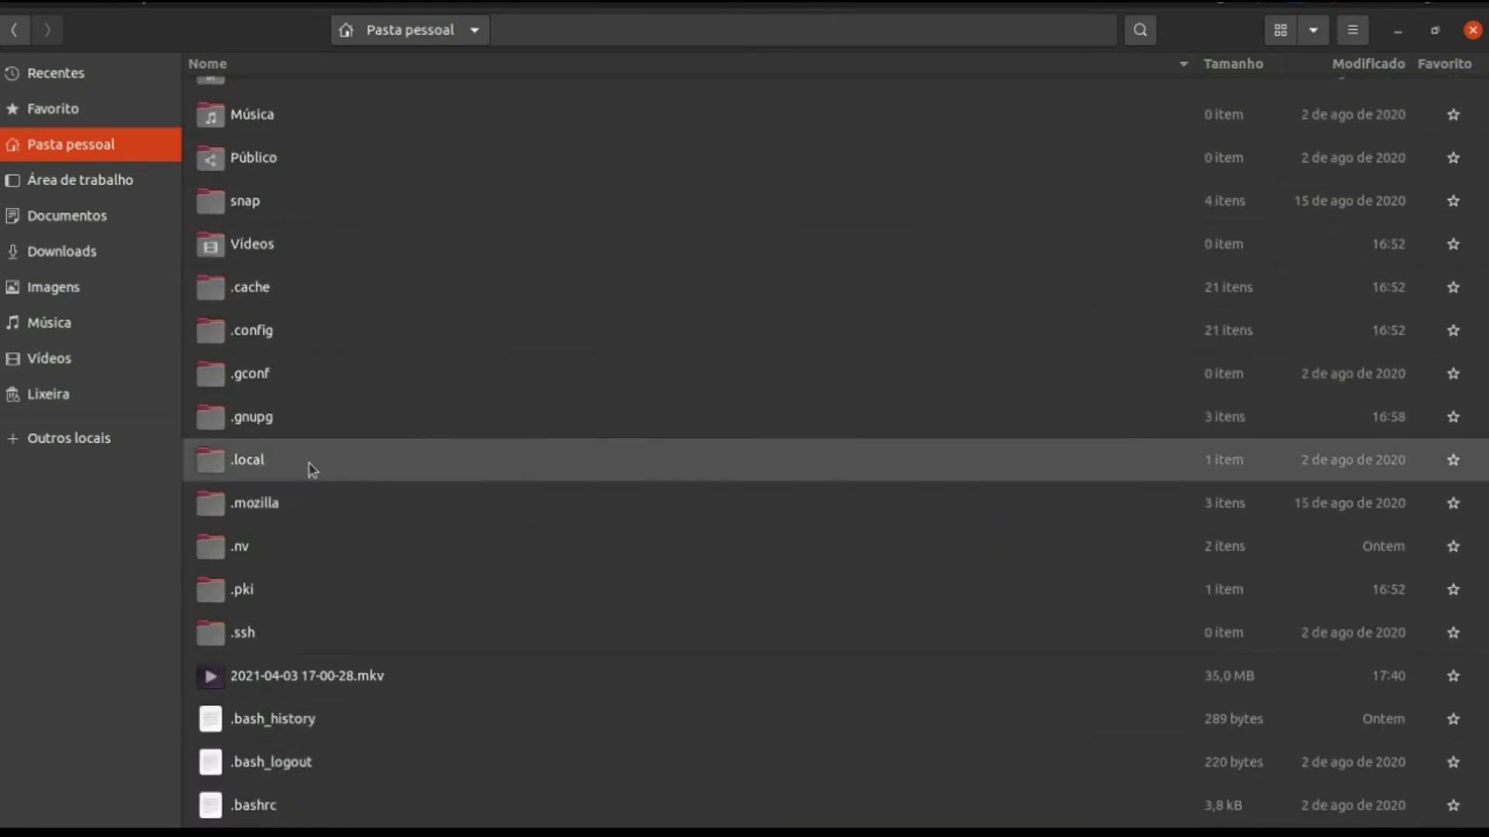
double_click(337, 464)
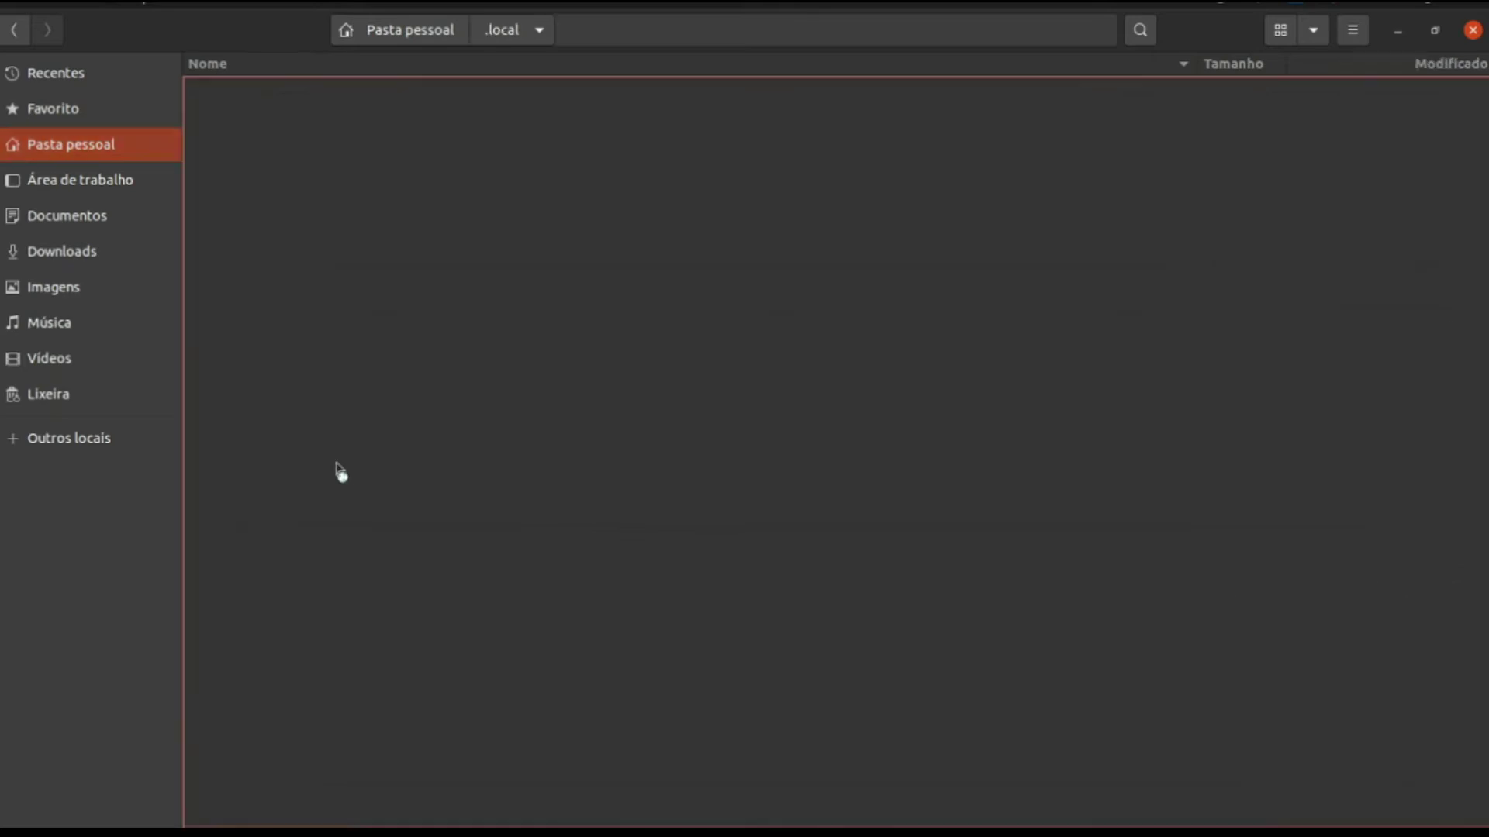
double_click(248, 98)
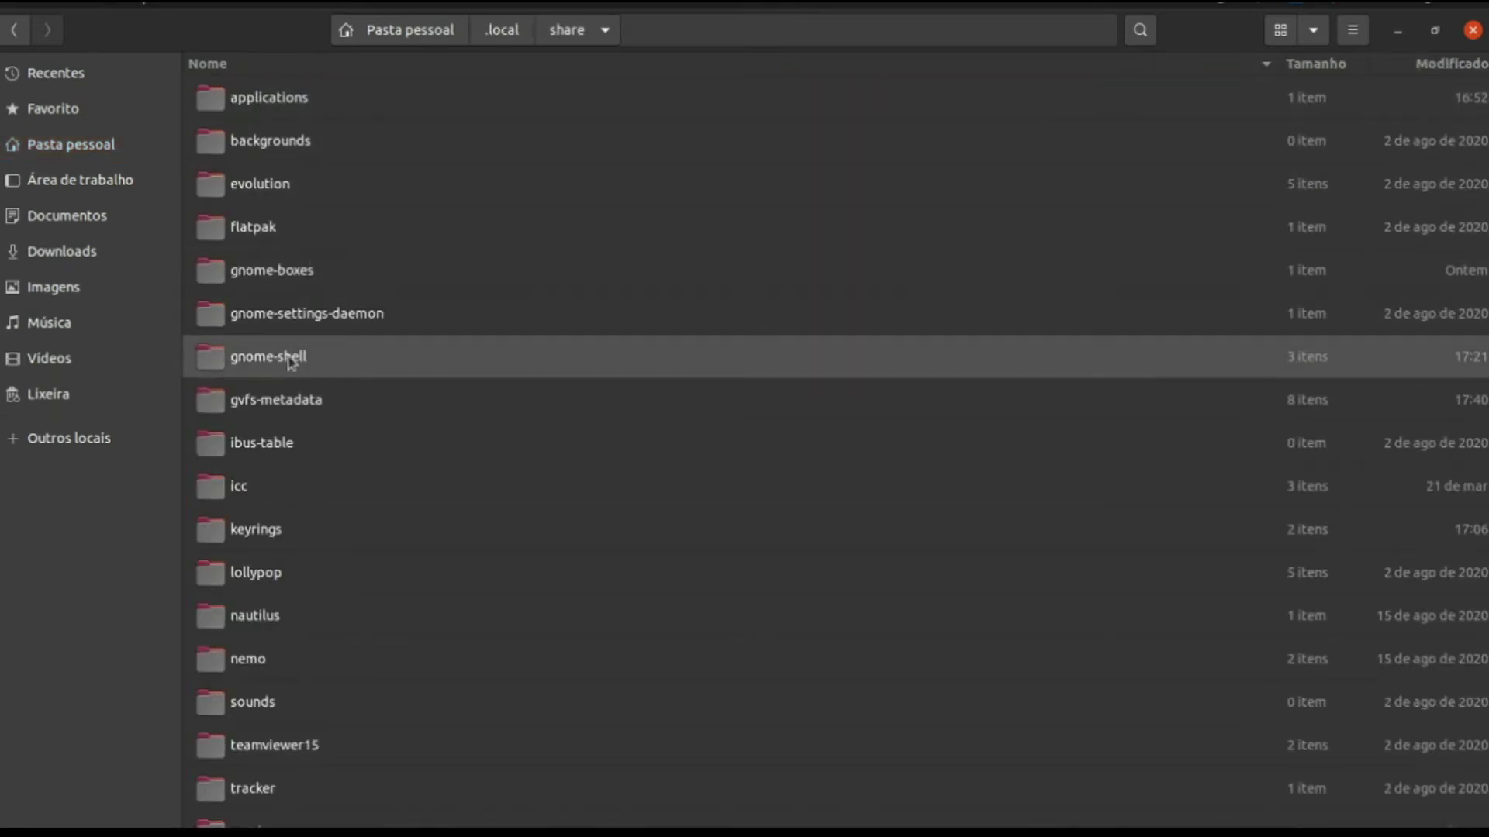
double_click(342, 270)
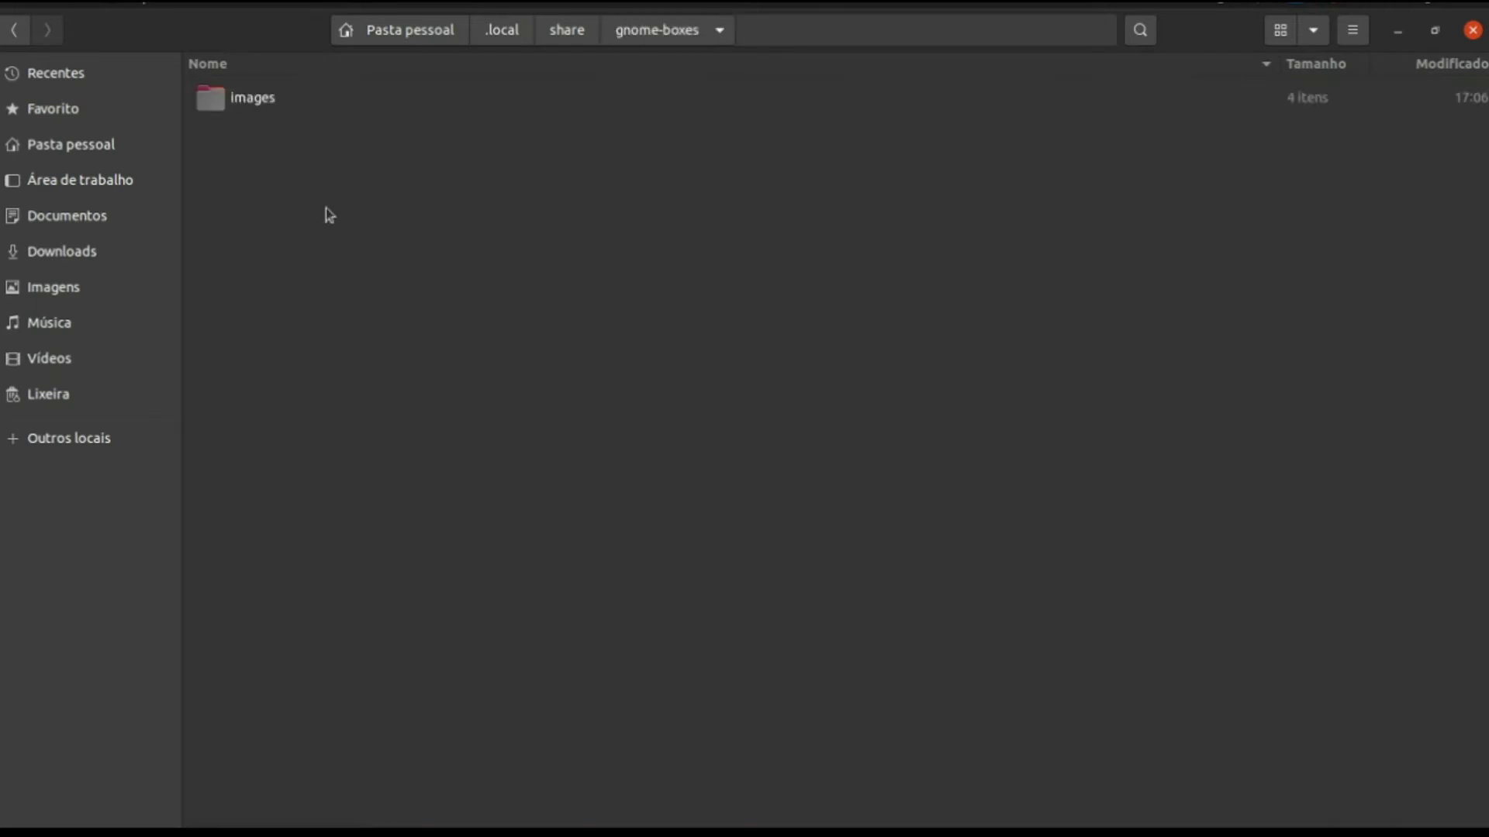
double_click(278, 114)
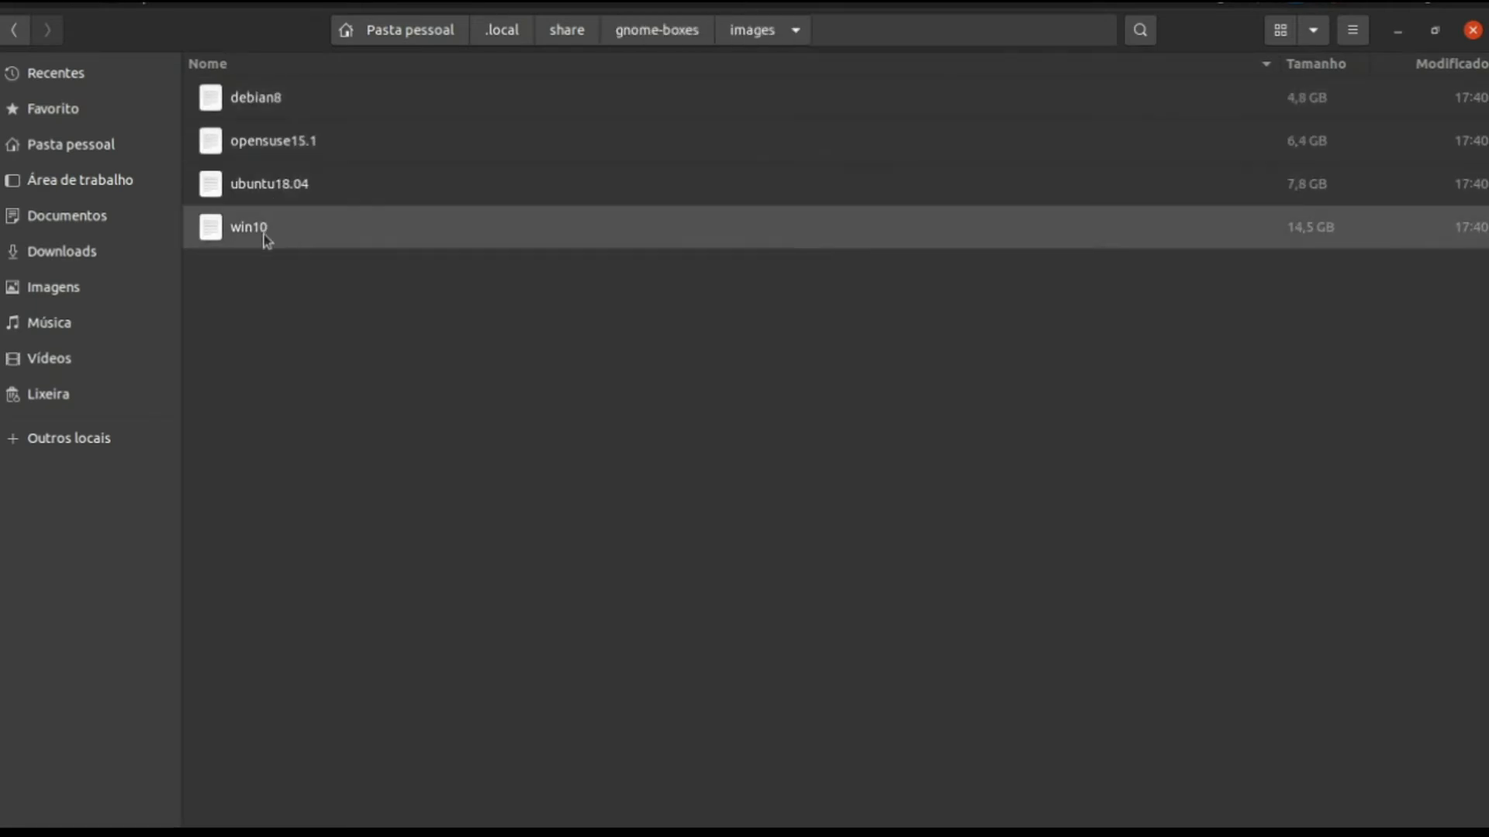
Examine the sizes of the debian8, opensuse15.1, ubuntu18.04 and win10 disk image files
click(274, 203)
click(298, 146)
click(310, 112)
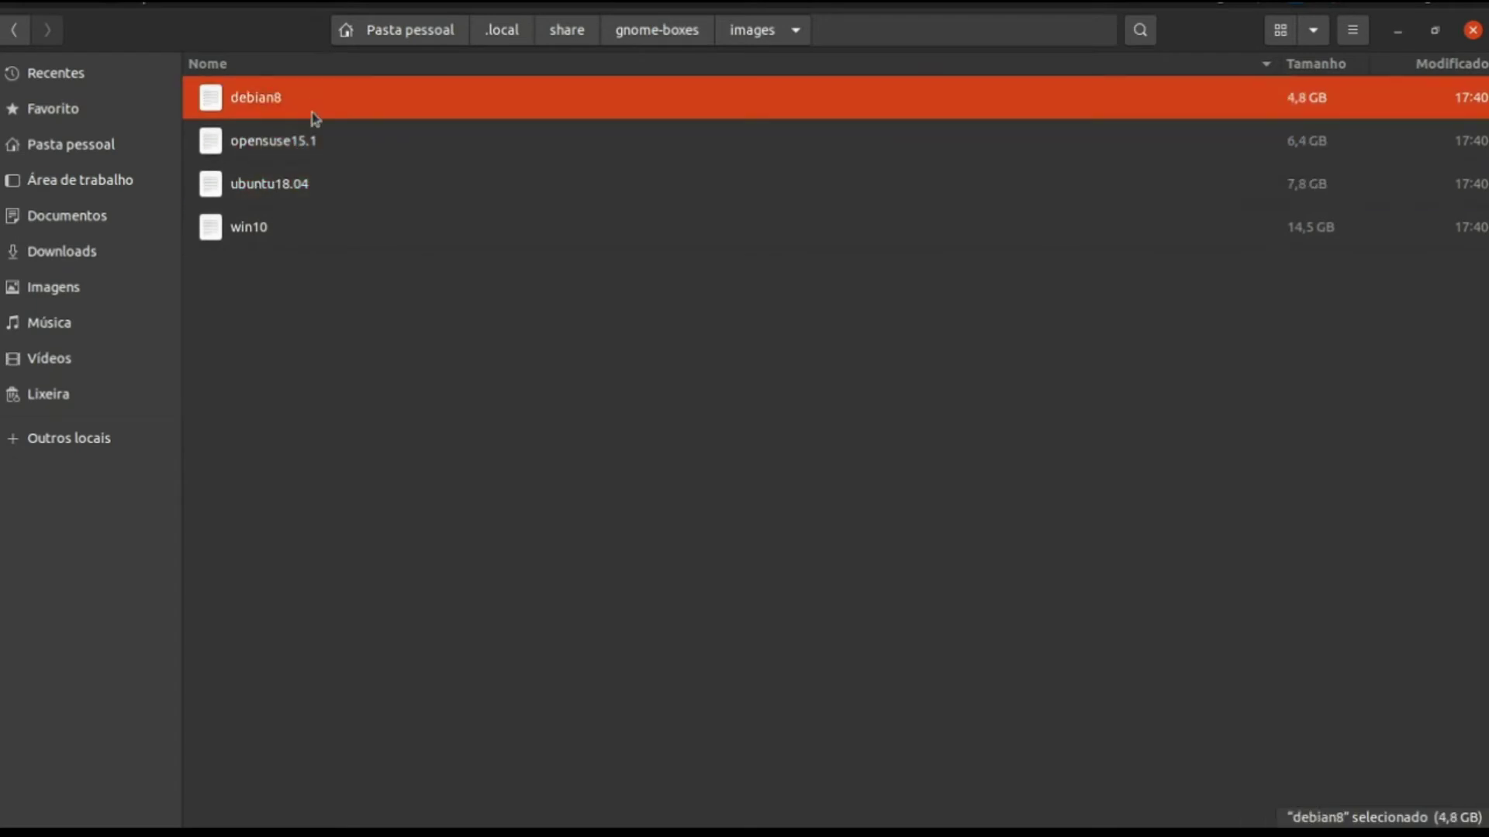
click(319, 156)
click(322, 186)
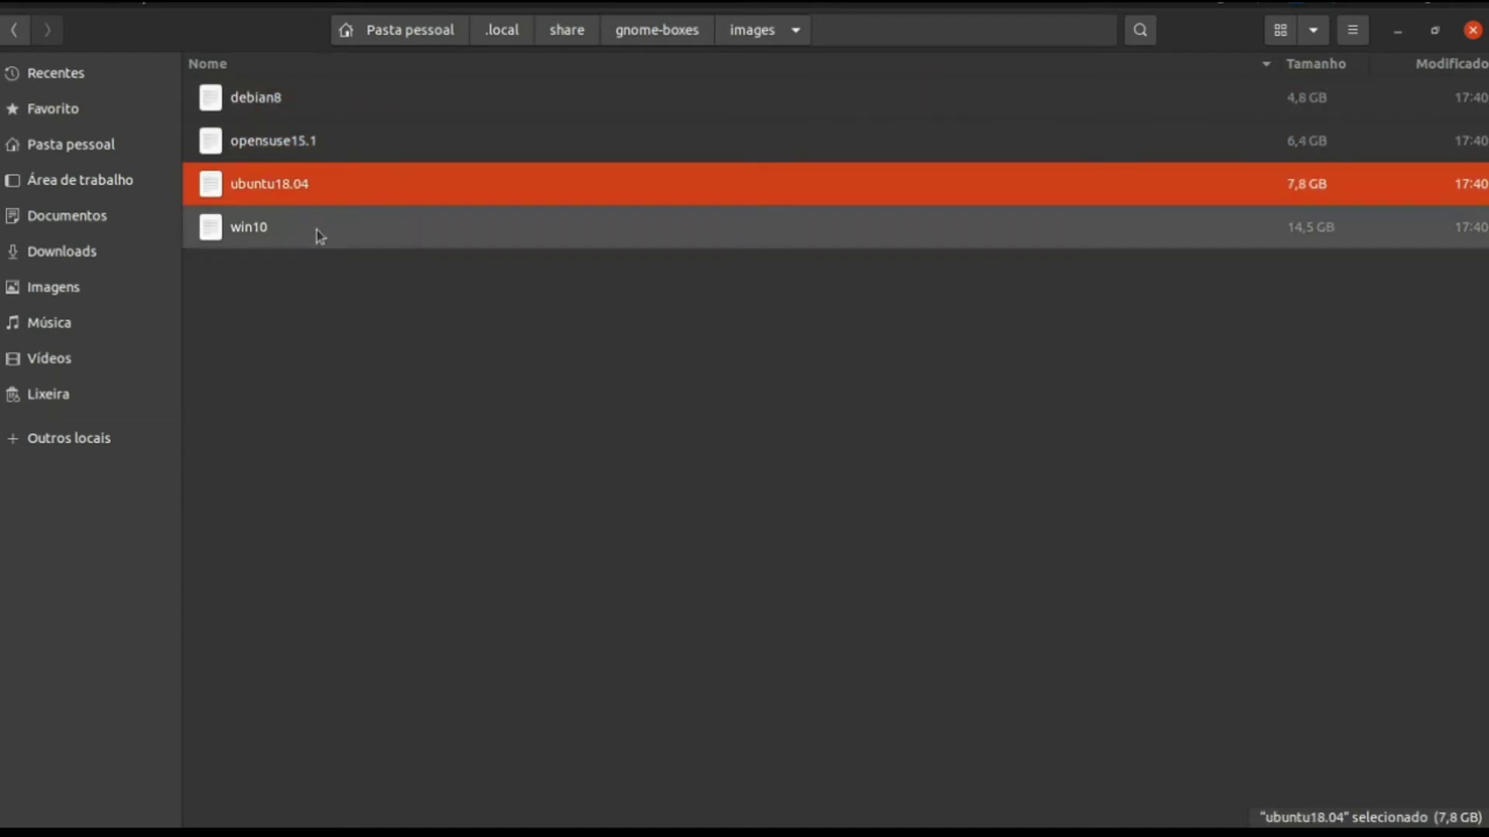
Look through the win10, ubuntu18.04, opensuse15.1 and debian8 disk images and compare how much space each takes
click(318, 234)
click(333, 181)
click(347, 146)
click(368, 113)
click(365, 180)
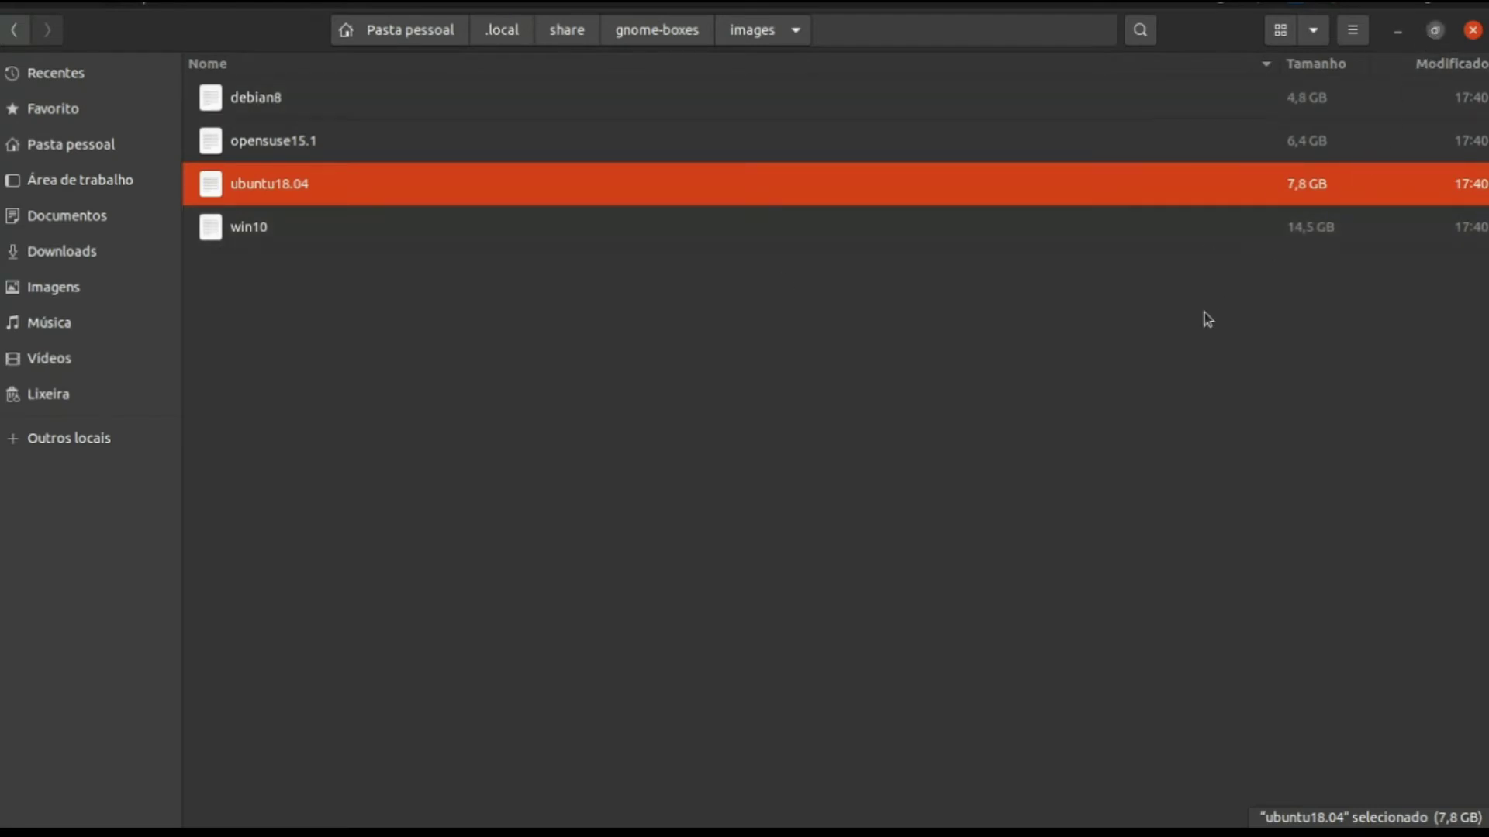
Switch from the file manager to the virtual machine list, open Microsoft Windows 10 and show its Start menu
click(1436, 30)
click(1193, 27)
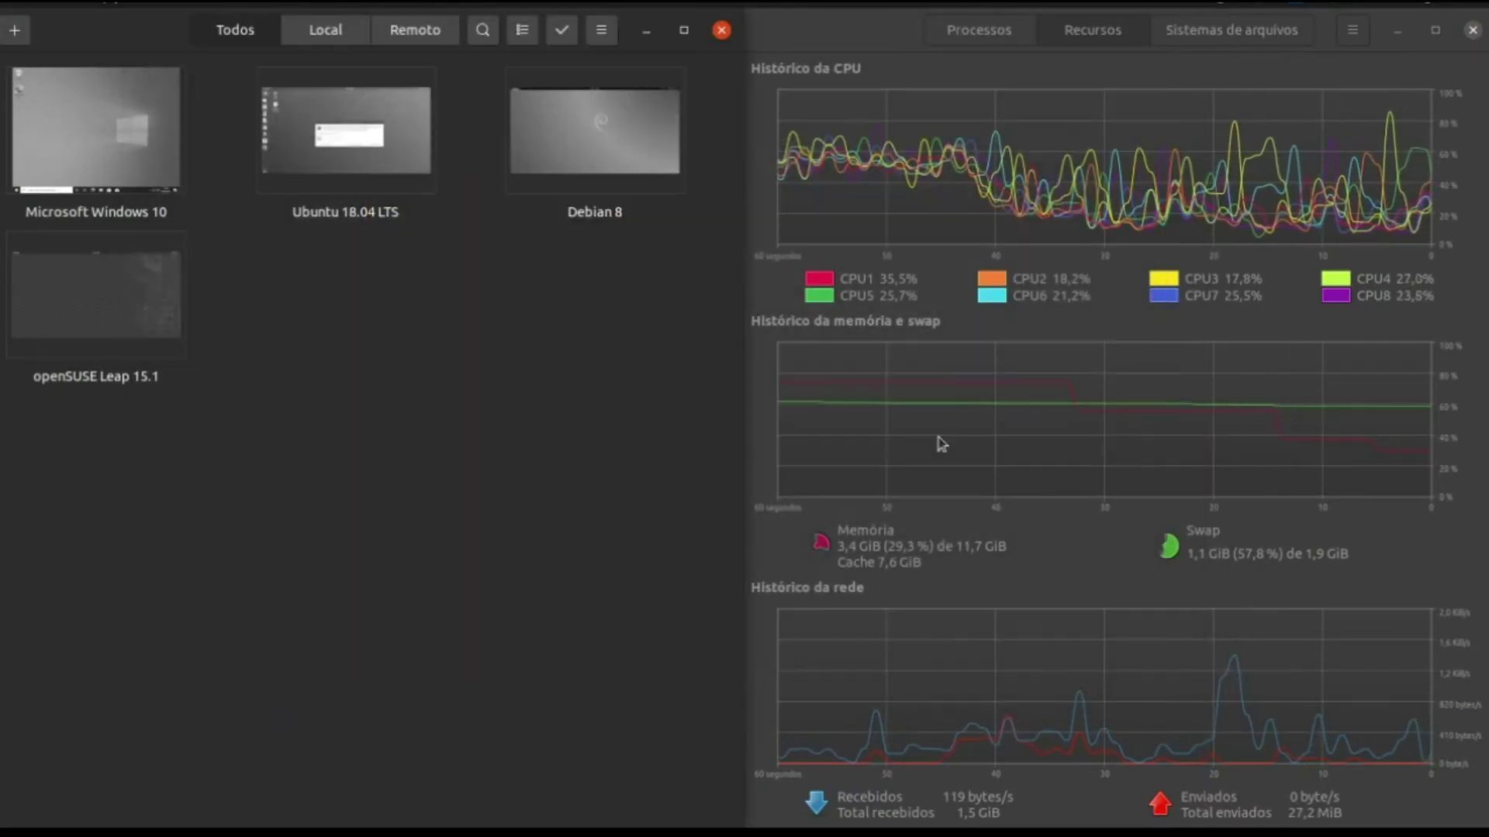
click(133, 149)
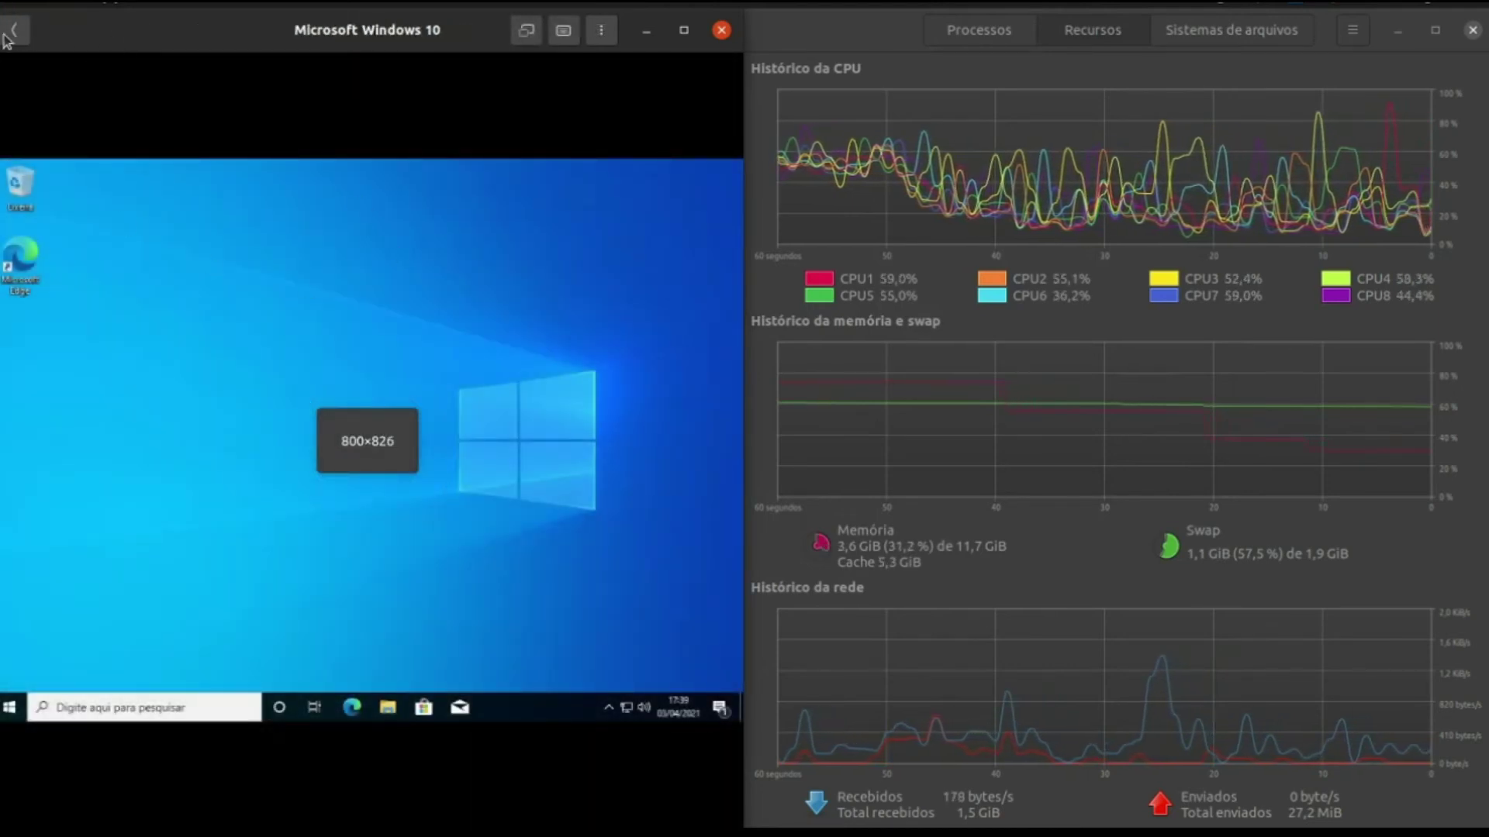
click(12, 707)
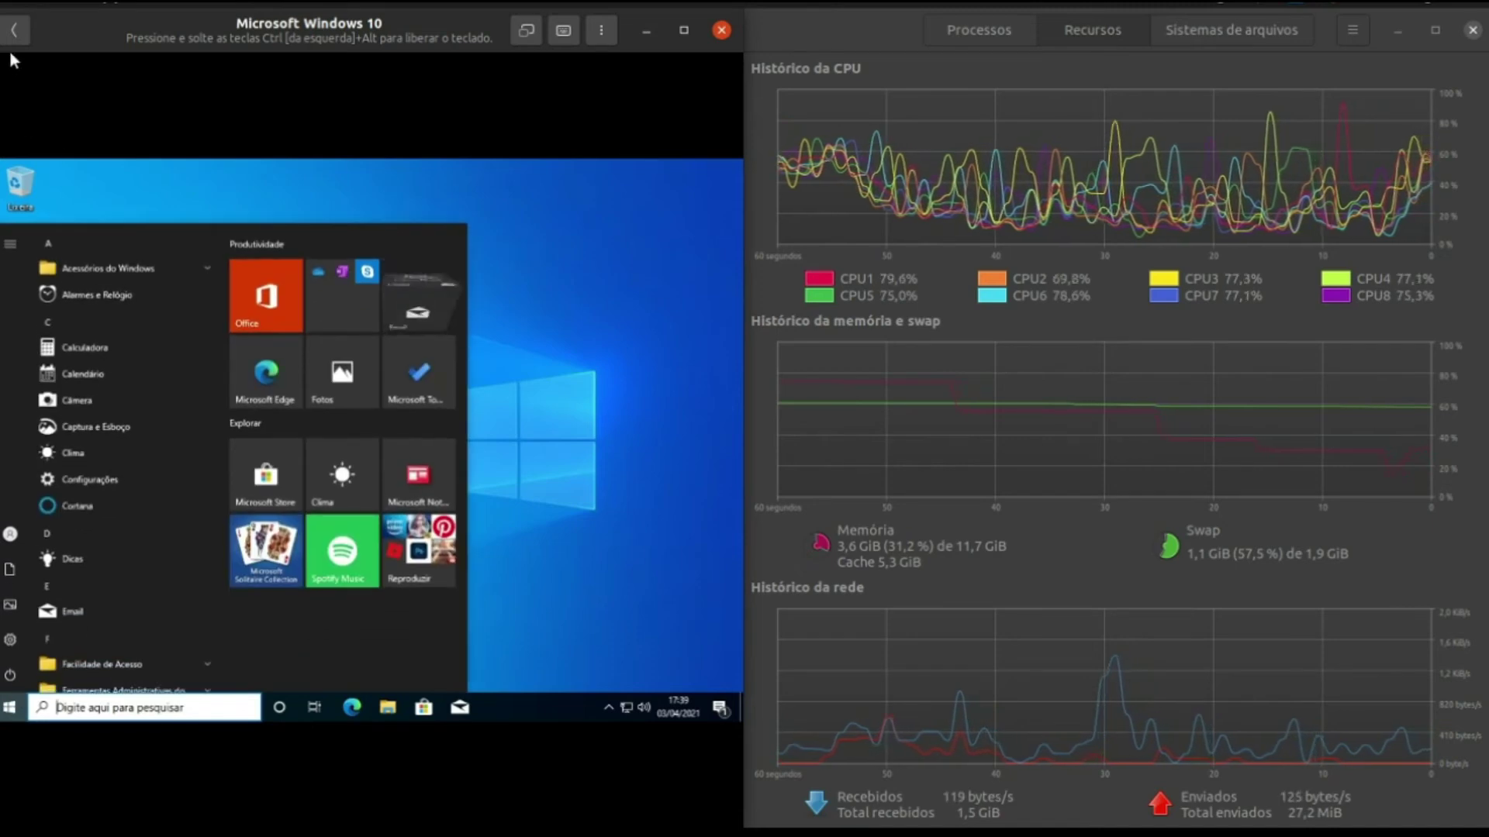
Open the Microsoft Windows 10 machine in a separate window, view it maximized and close that window
click(14, 31)
right_click(134, 171)
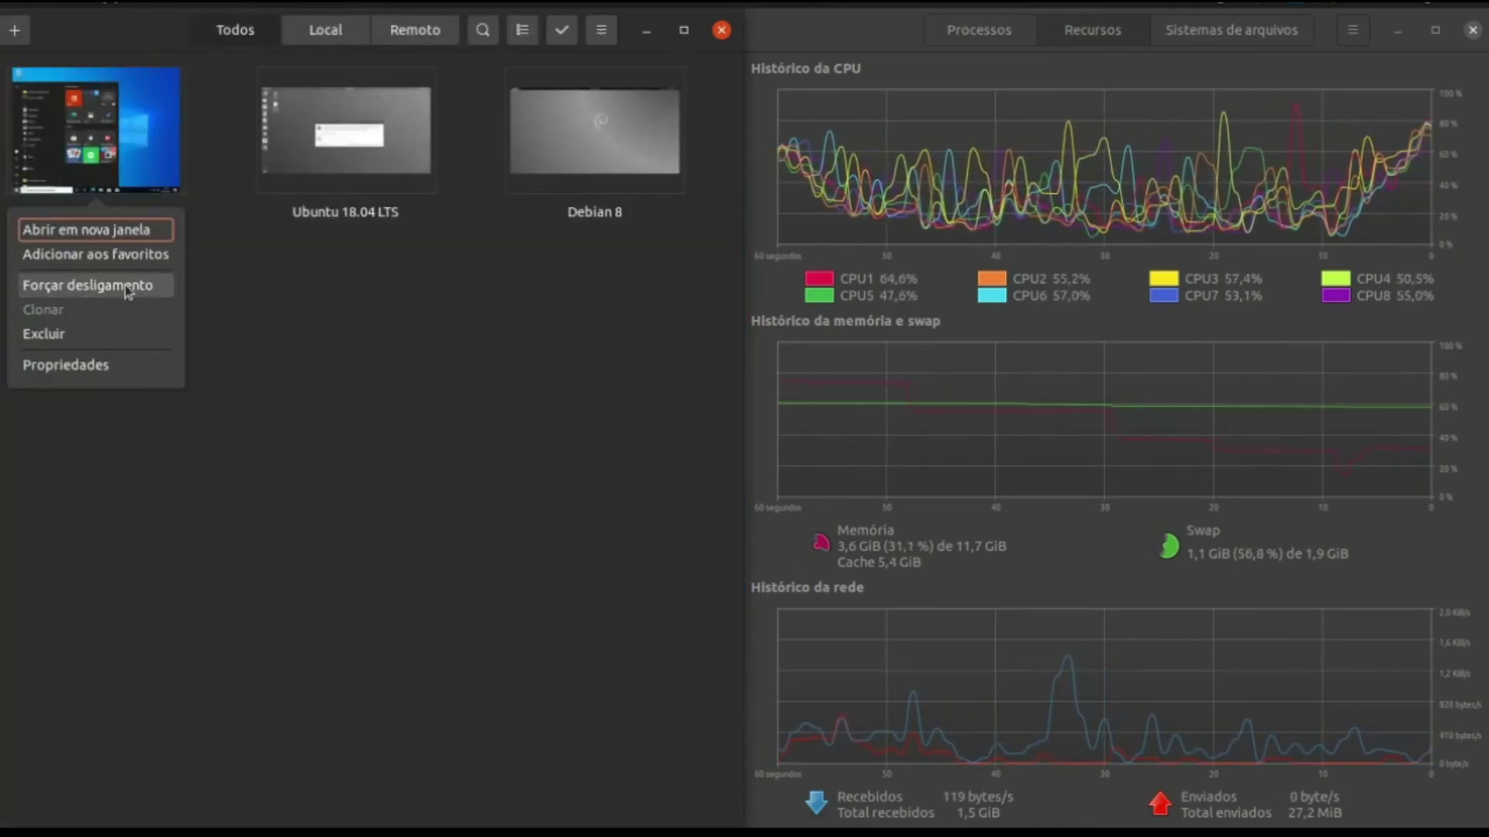
click(113, 235)
drag(412, 31, 911, 62)
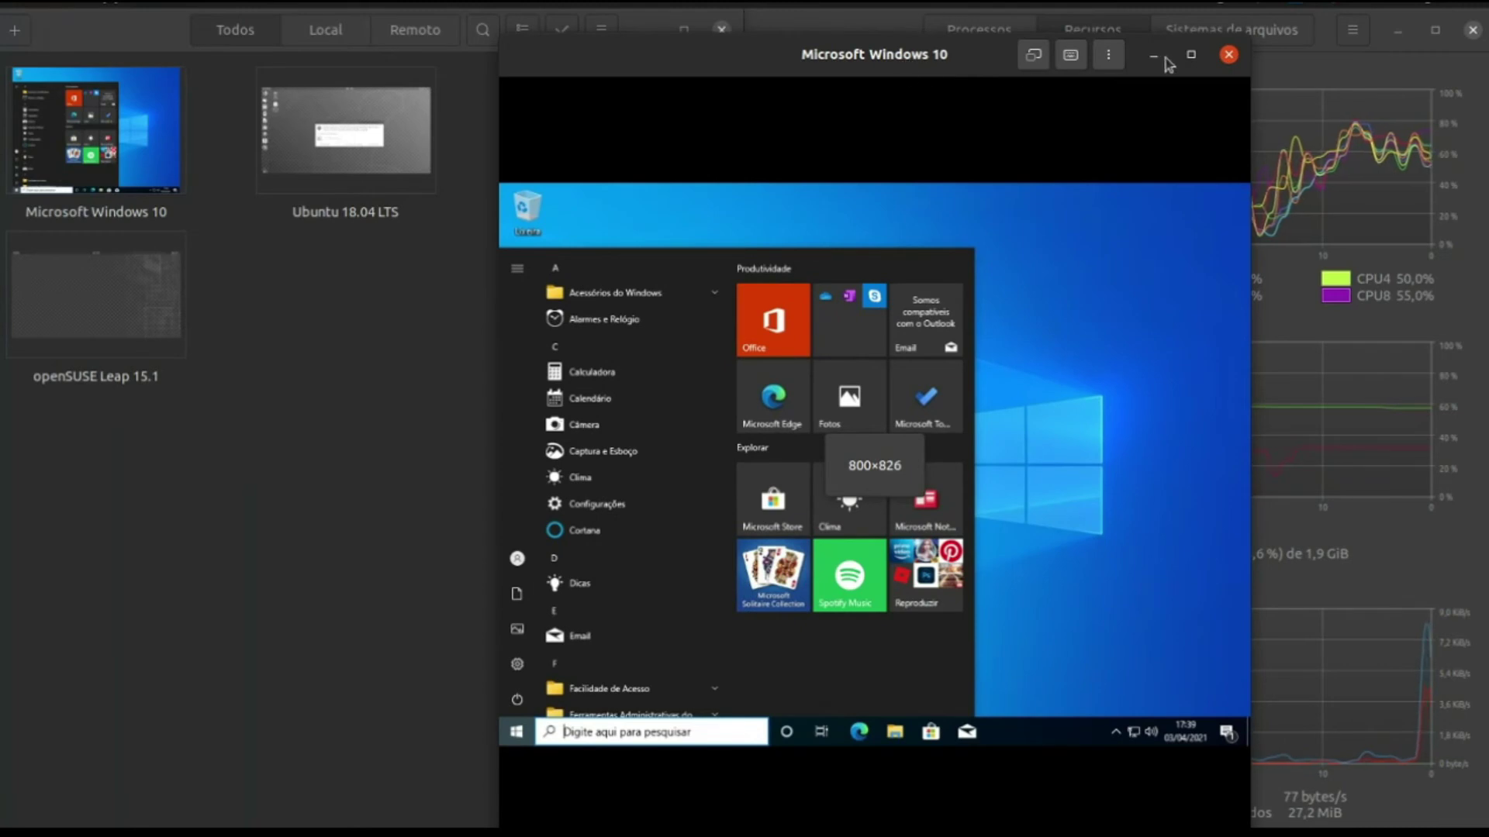
click(1191, 56)
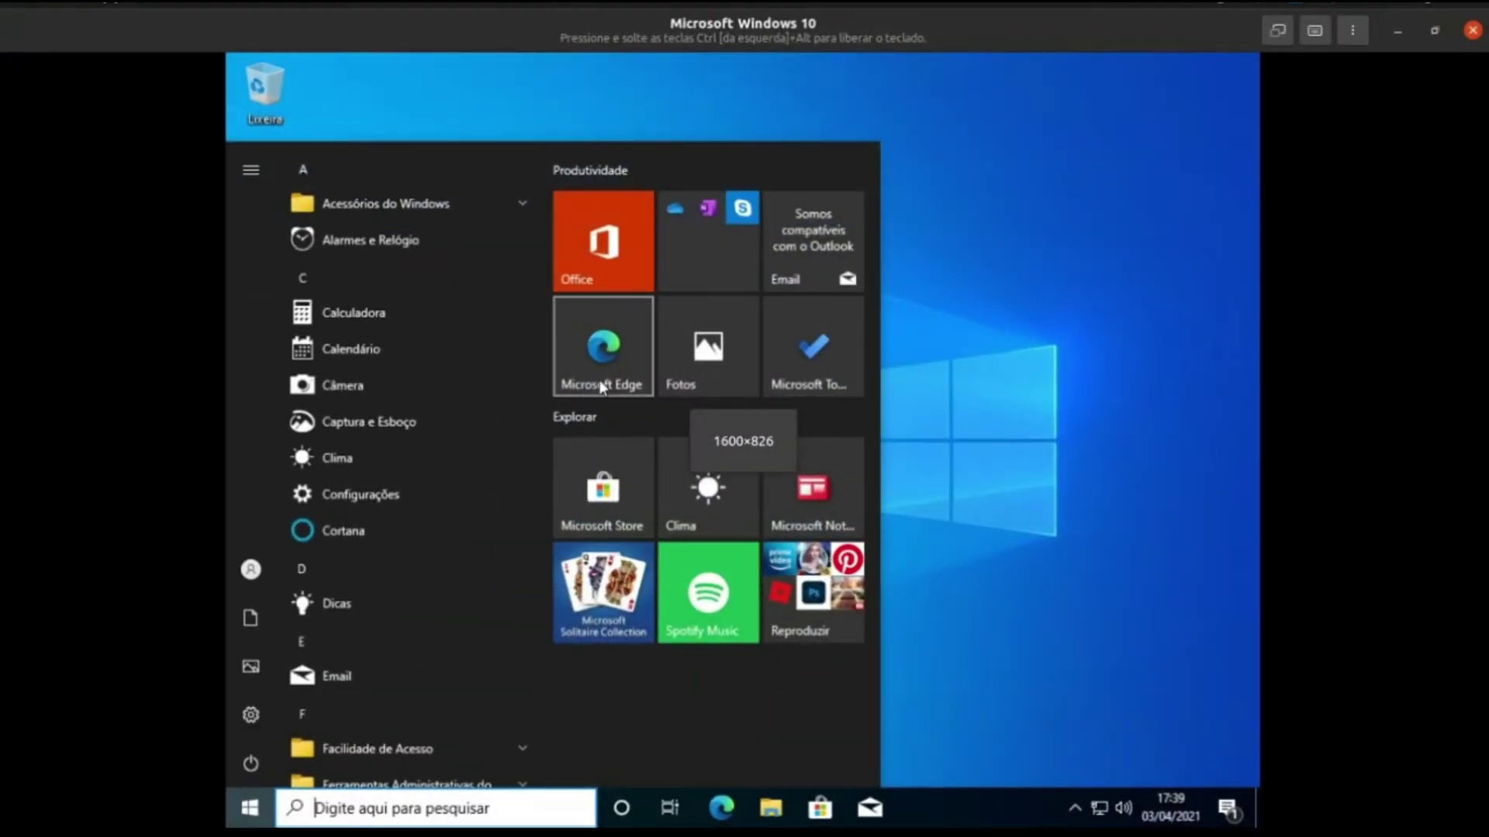
click(1472, 29)
Examine the actions offered for the Microsoft Windows 10 machine in the machine list
right_click(113, 126)
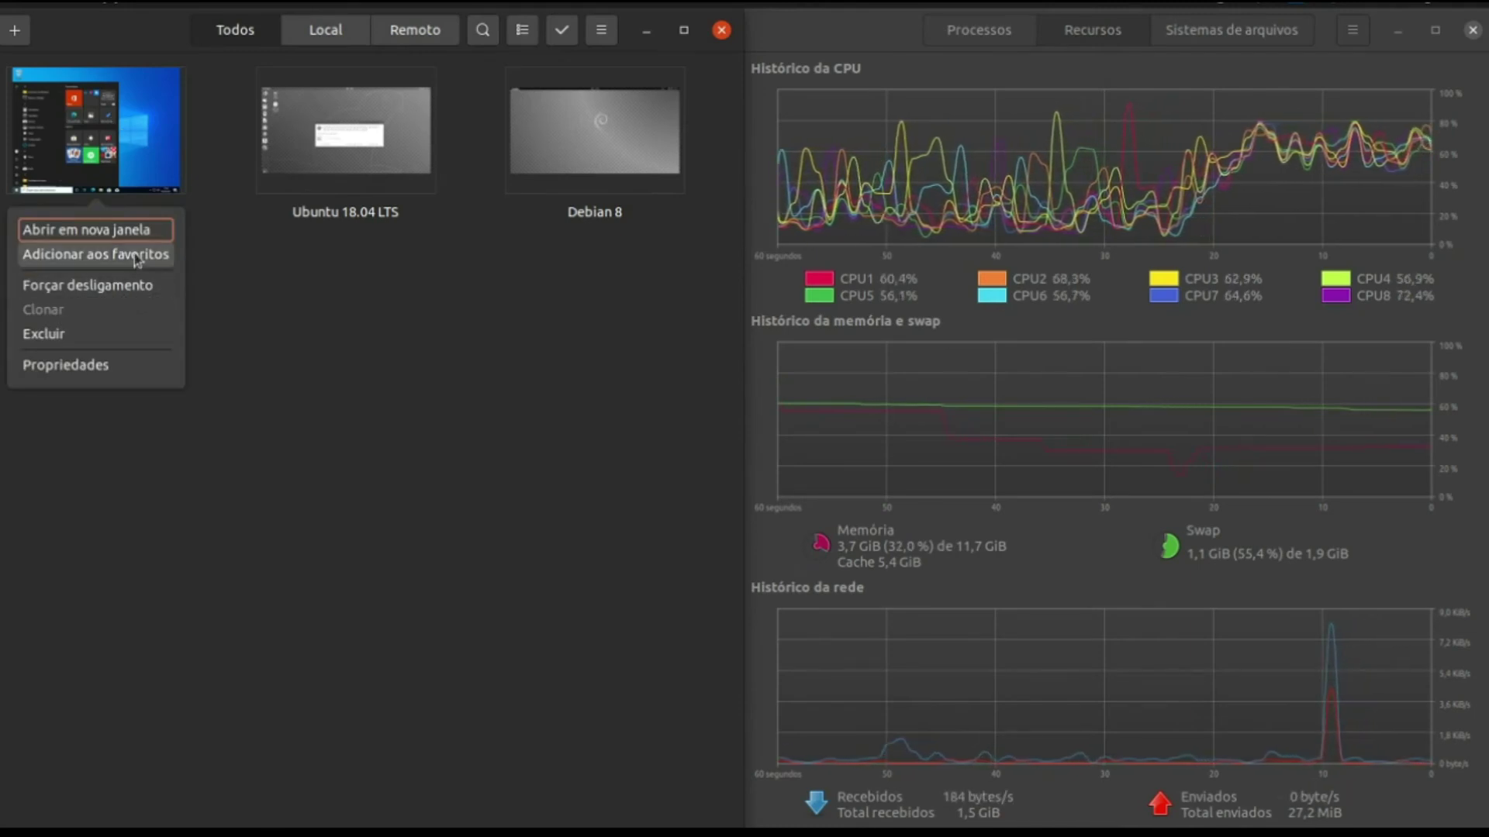
click(485, 326)
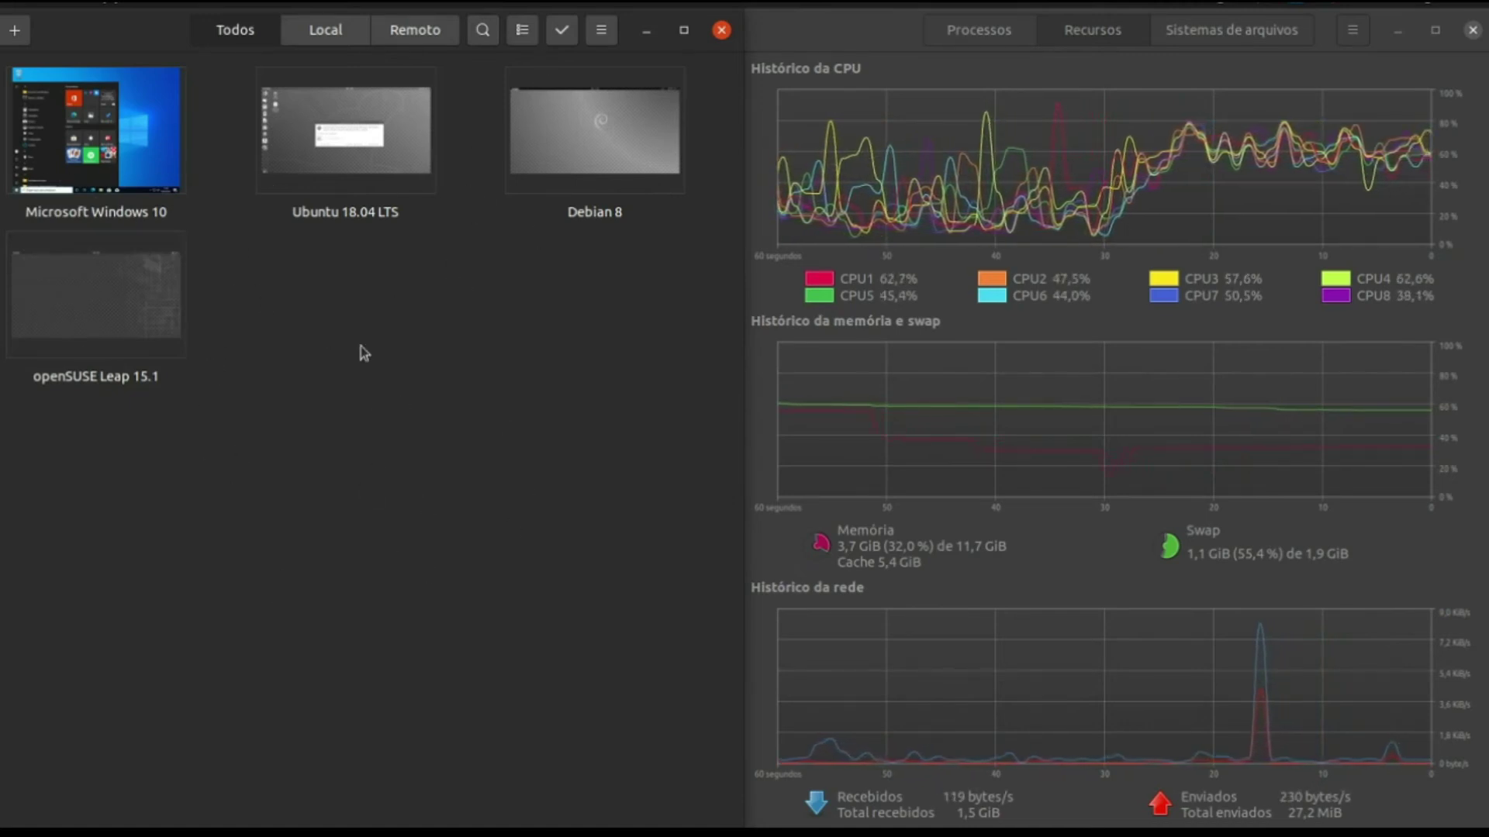
right_click(144, 152)
click(142, 151)
right_click(177, 151)
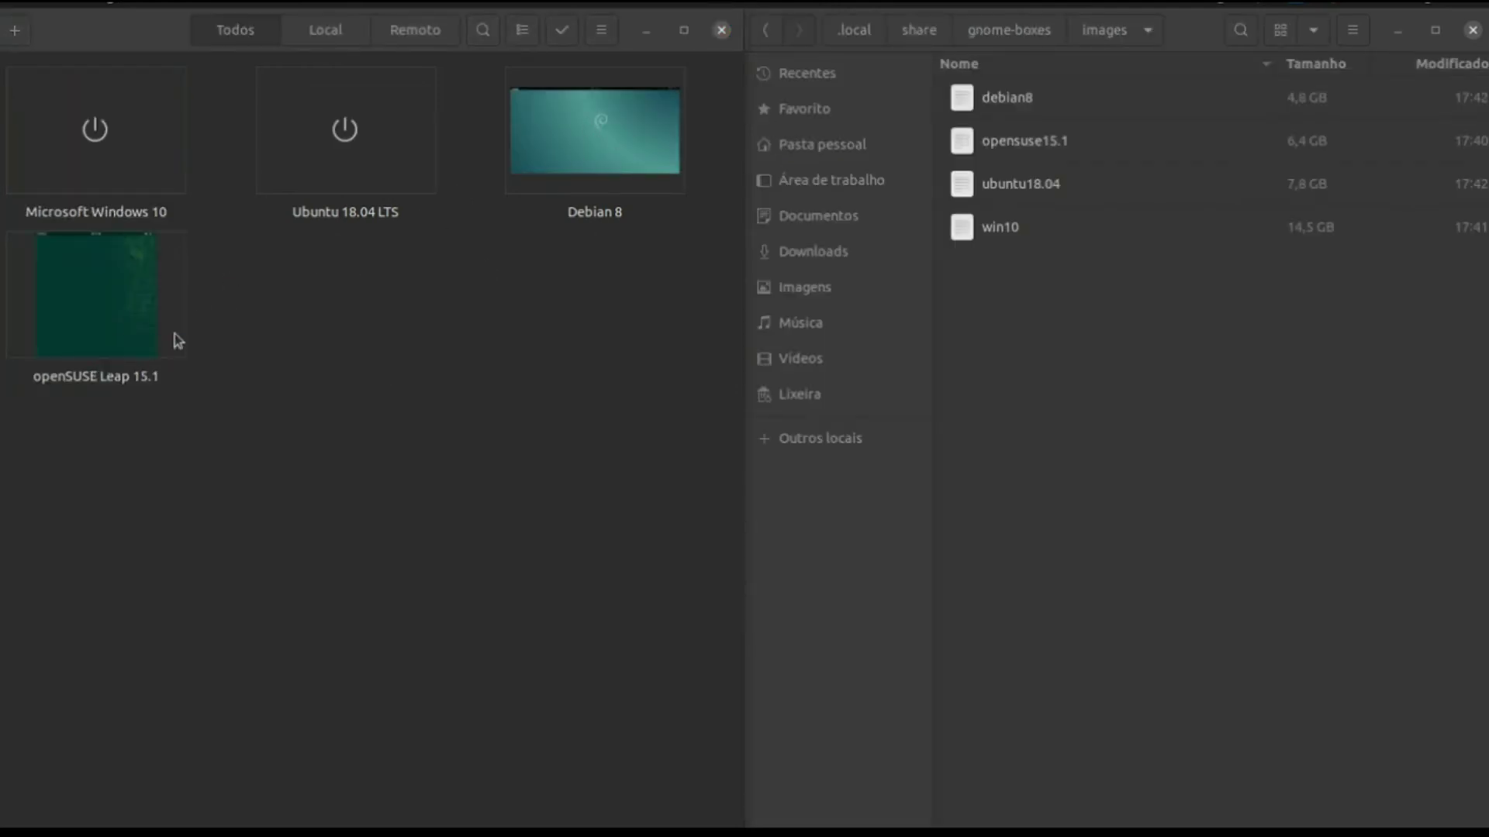
Open the Debian 8 machine's properties and examine its manager and display protocol in the general settings
click(601, 100)
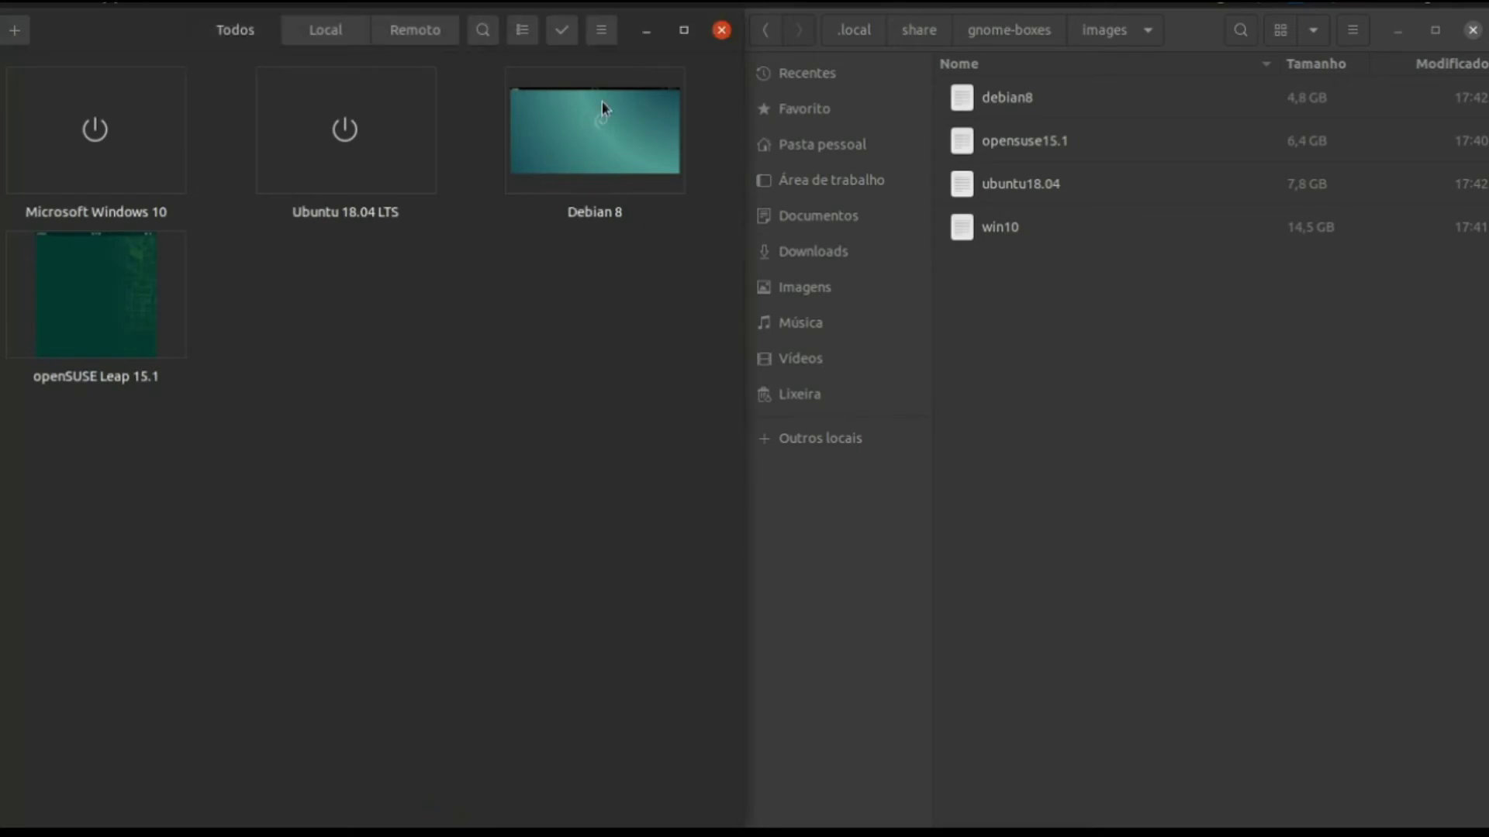
click(14, 31)
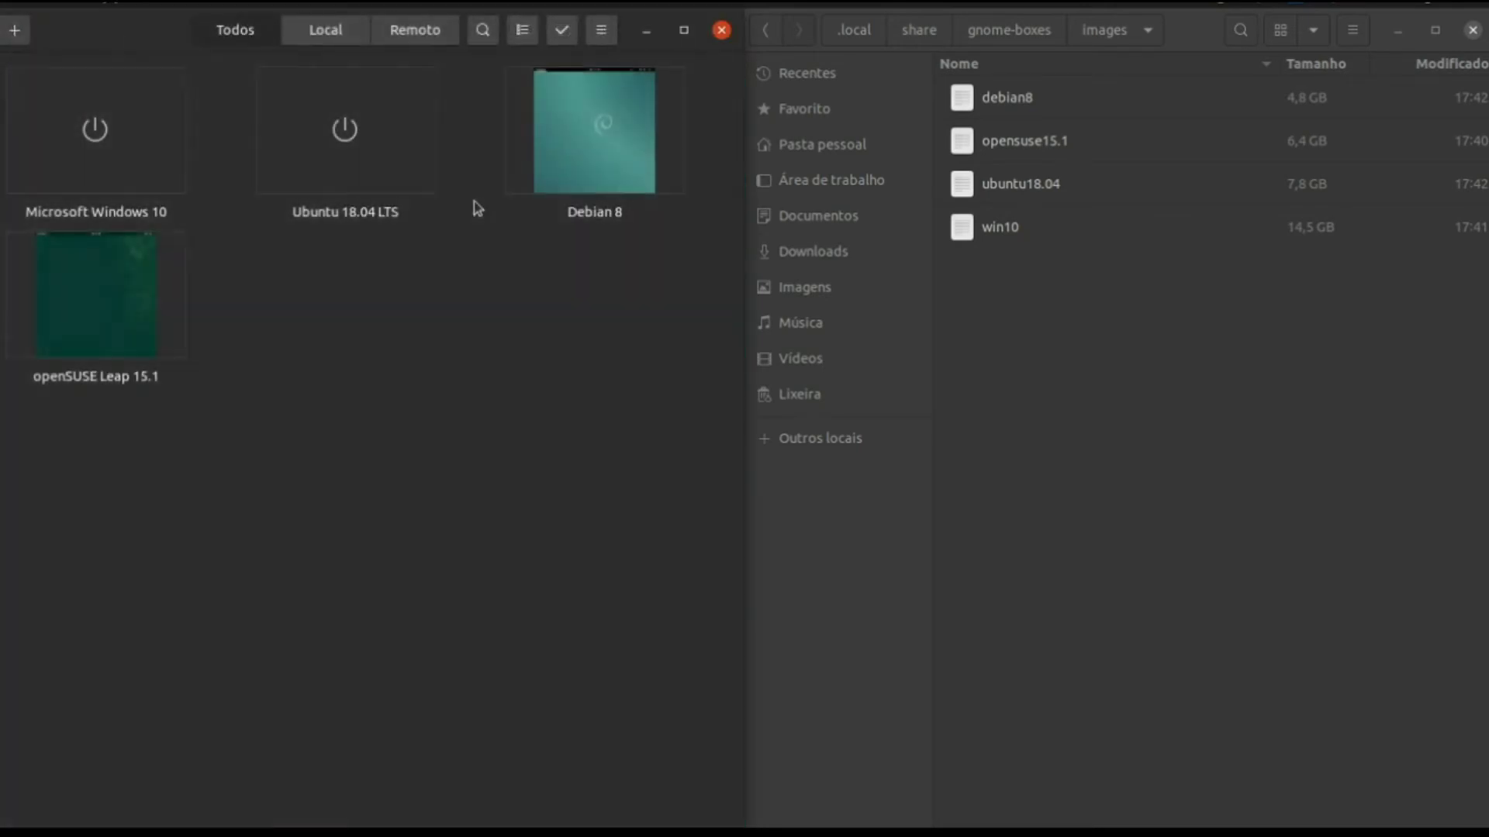
right_click(575, 151)
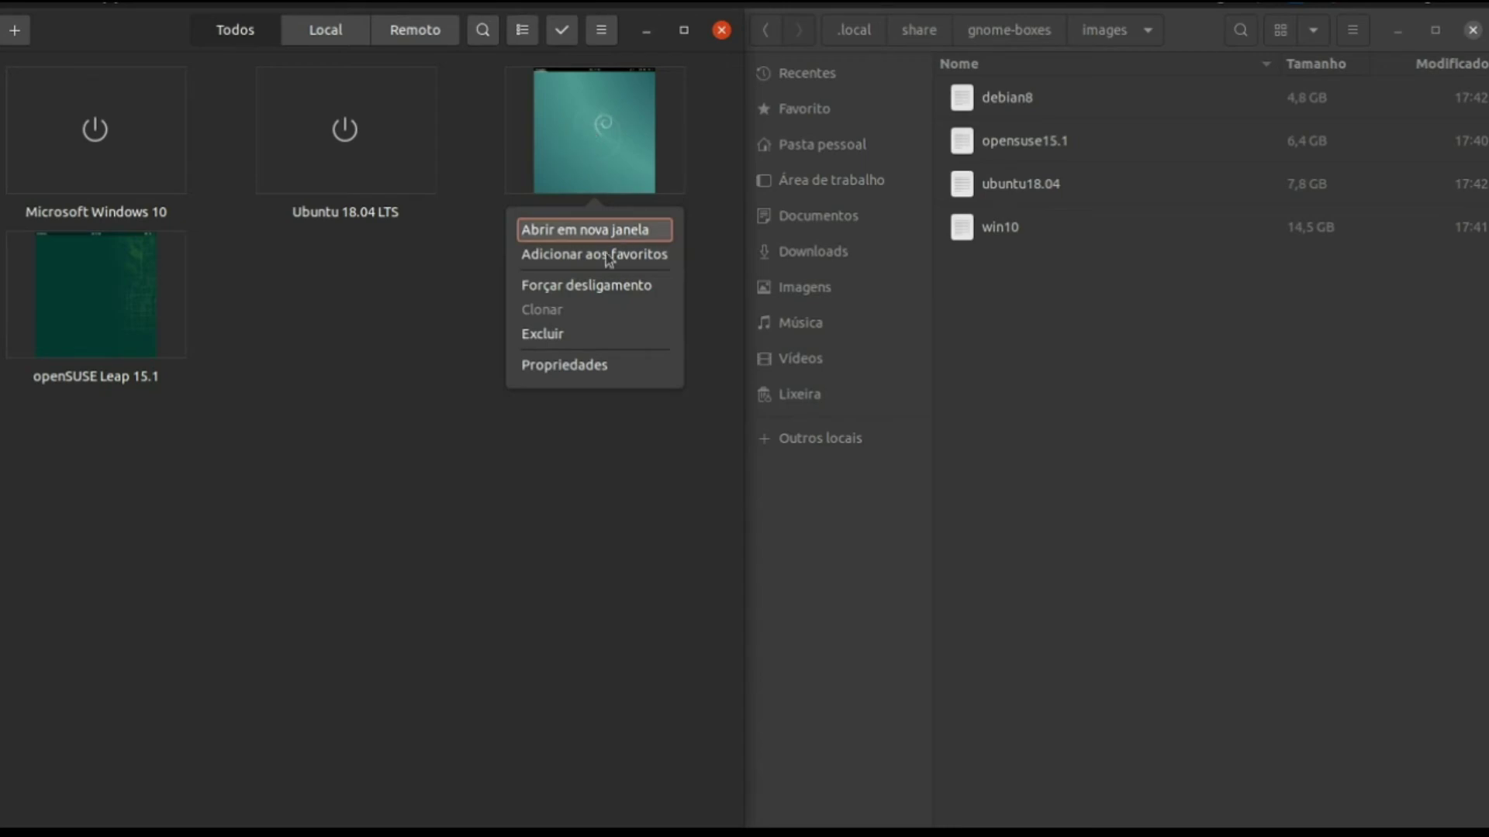
click(588, 370)
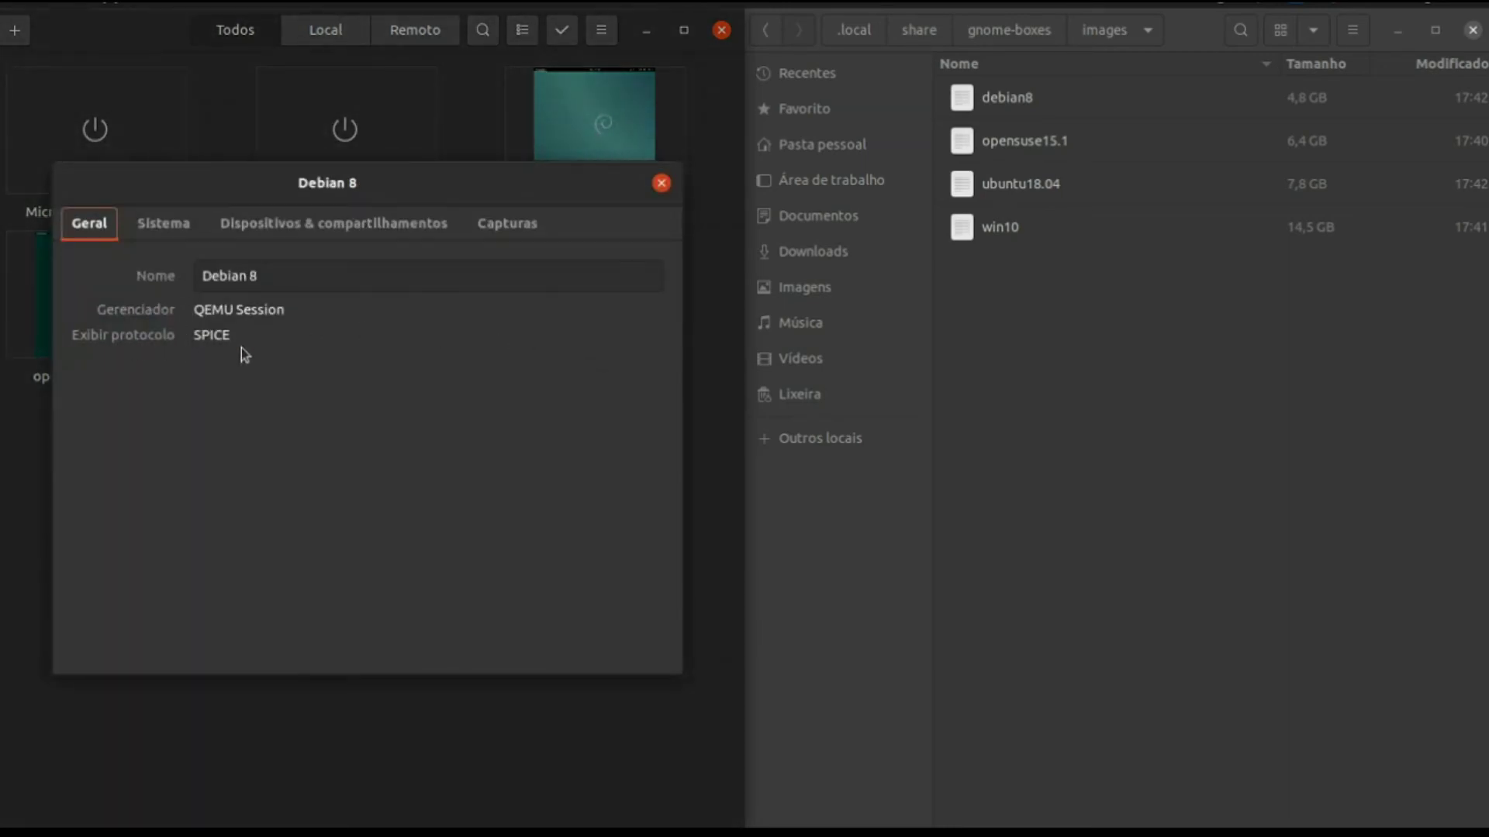
double_click(196, 335)
double_click(210, 309)
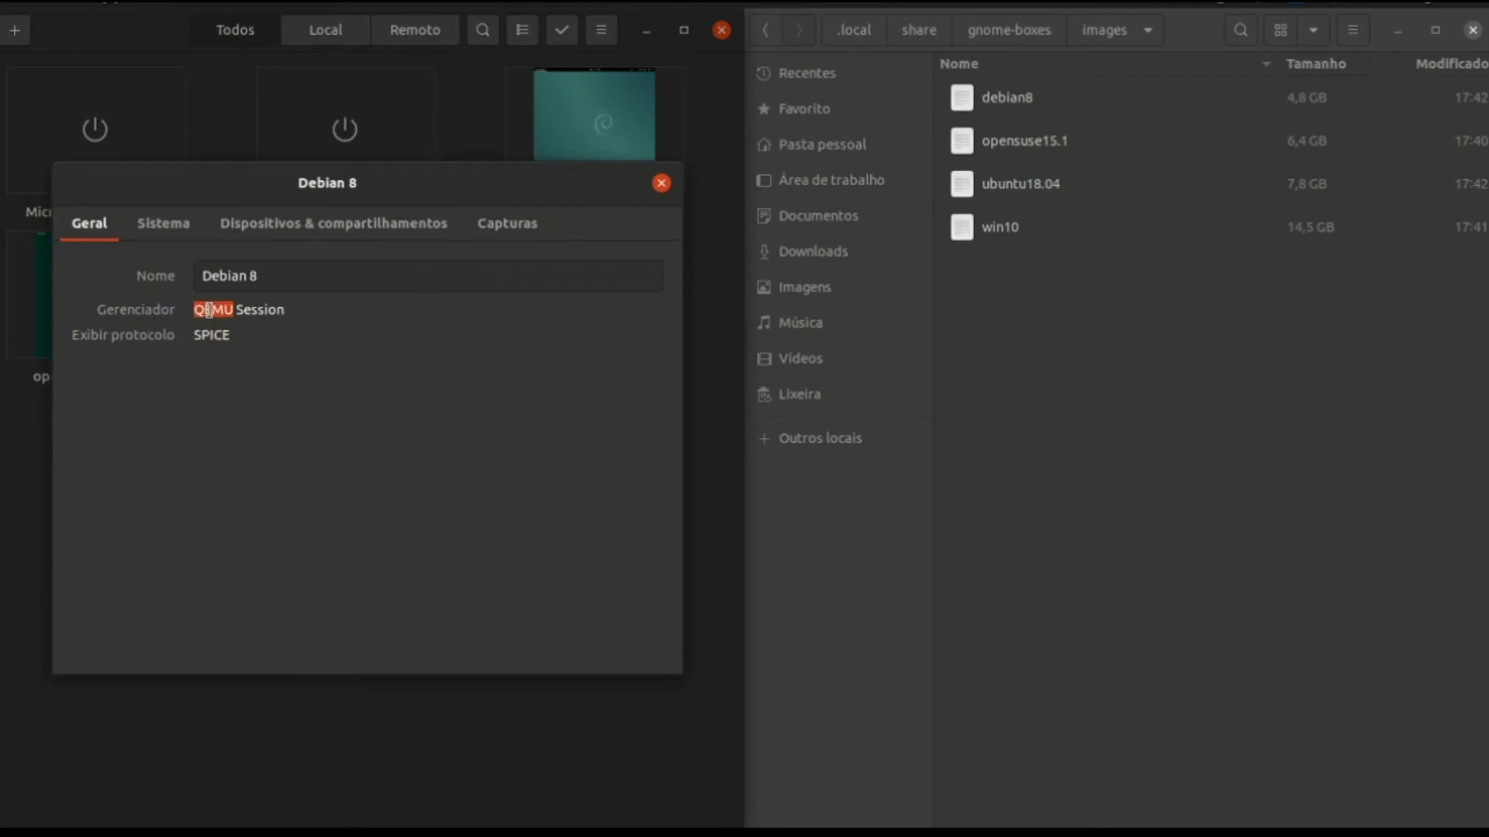
Examine Debian 8's memory, disk and CPU settings and its CD/DVD and USB device options
click(164, 223)
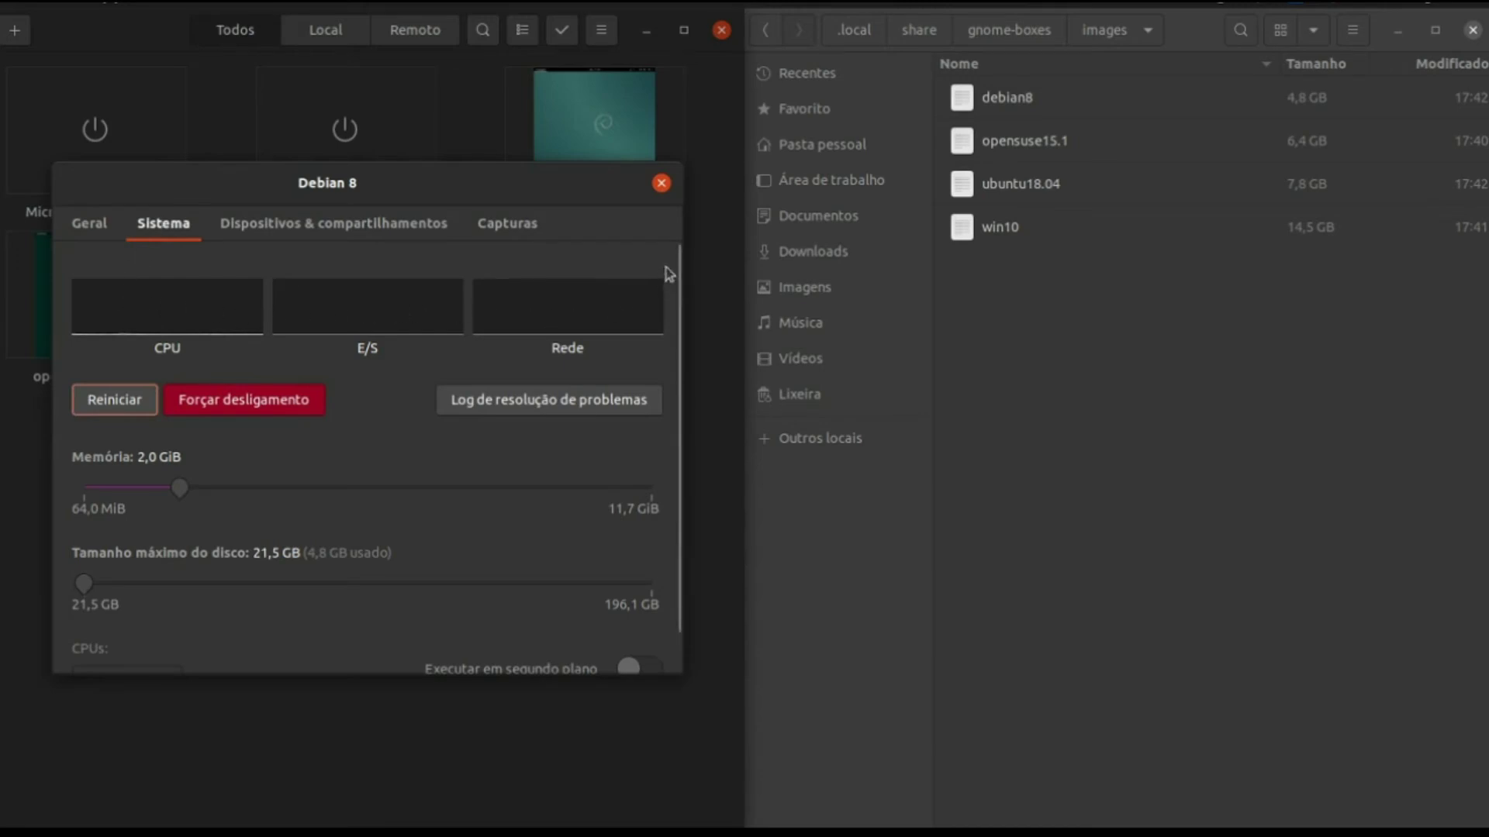
scroll(681, 292, down, 1)
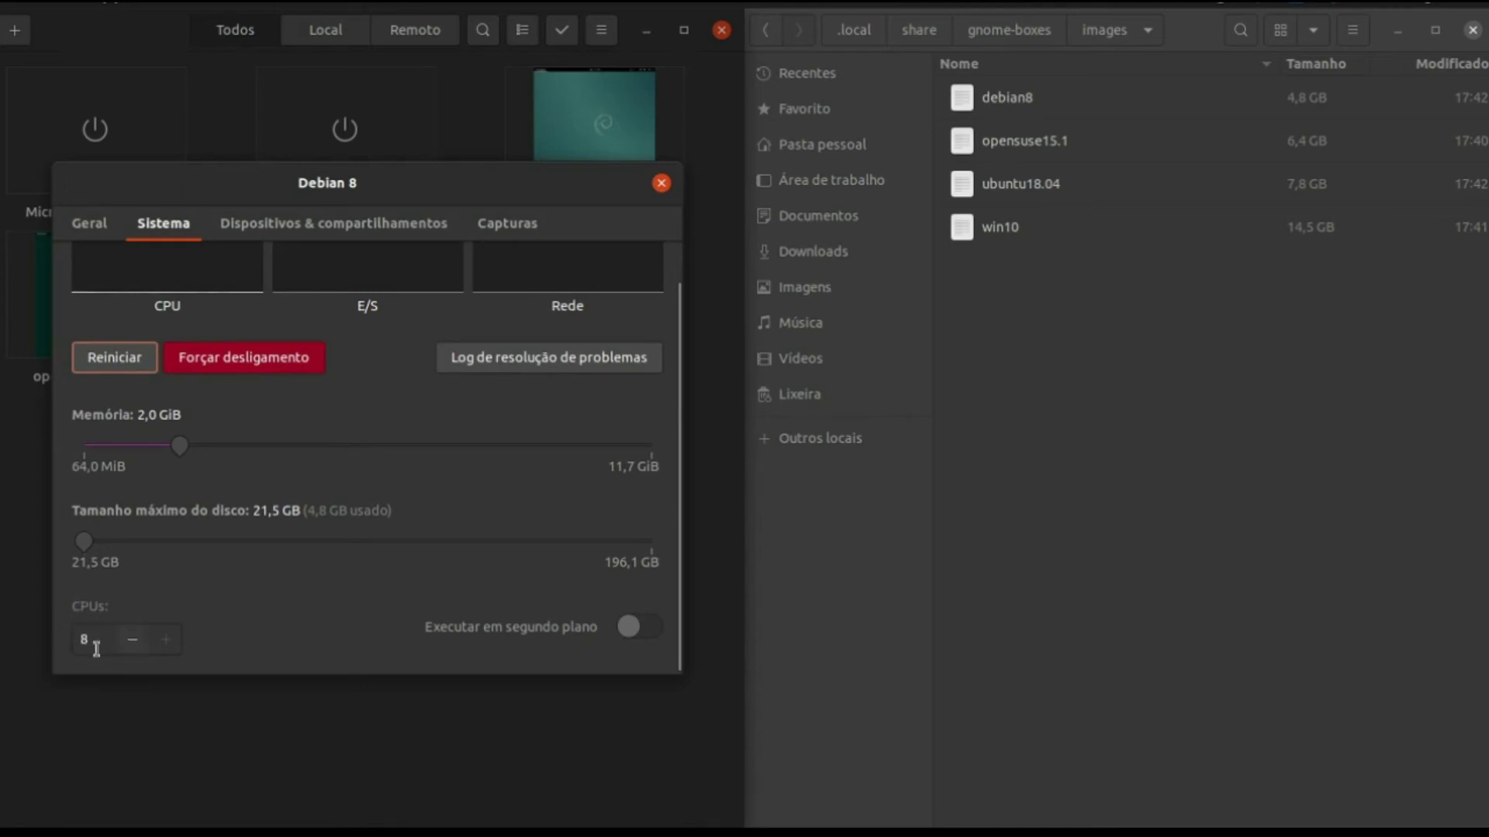
click(261, 231)
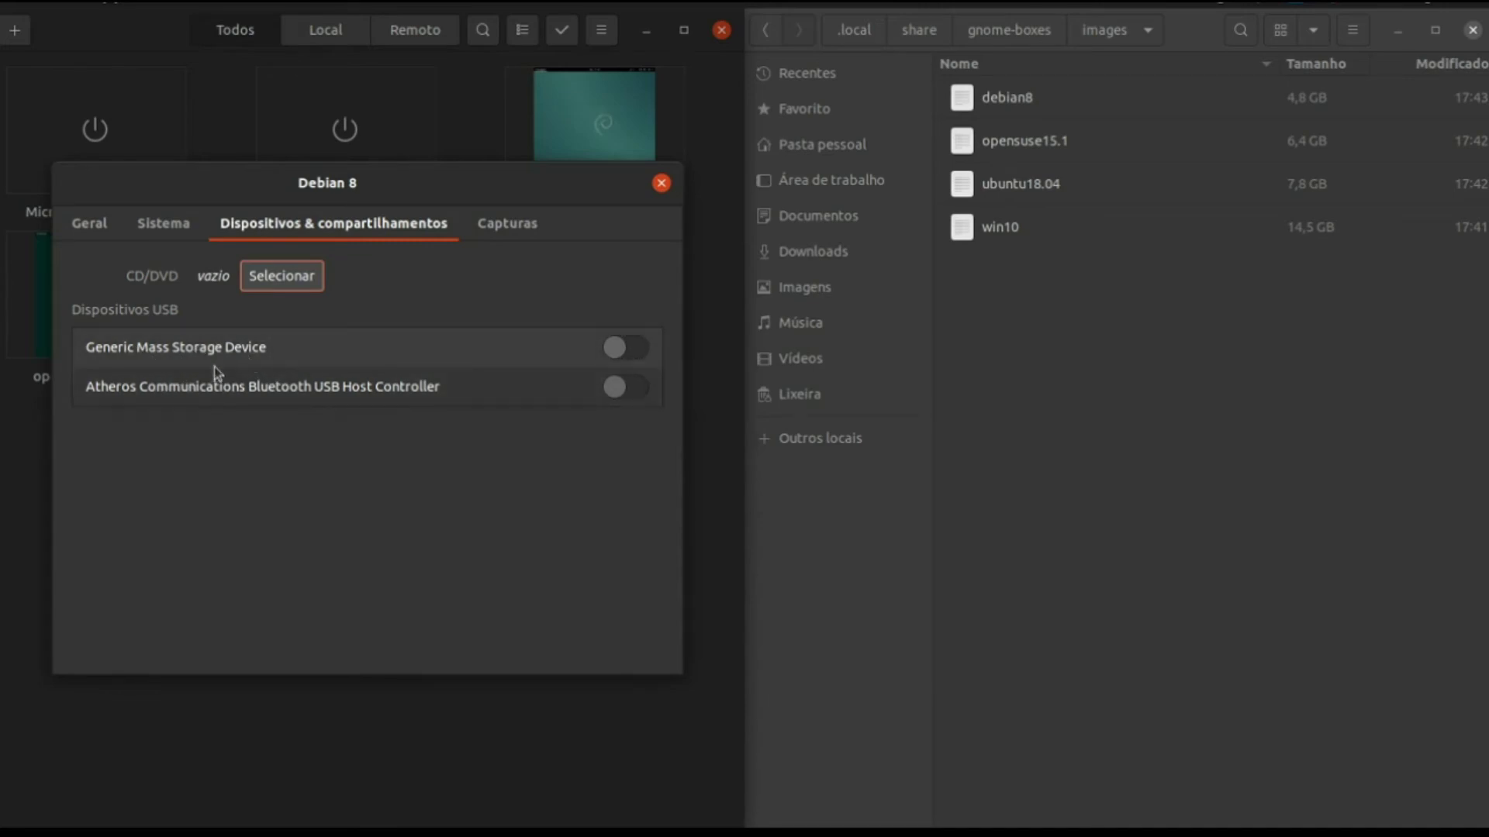
Create a new snapshot (captura) of the Debian 8 machine
click(490, 227)
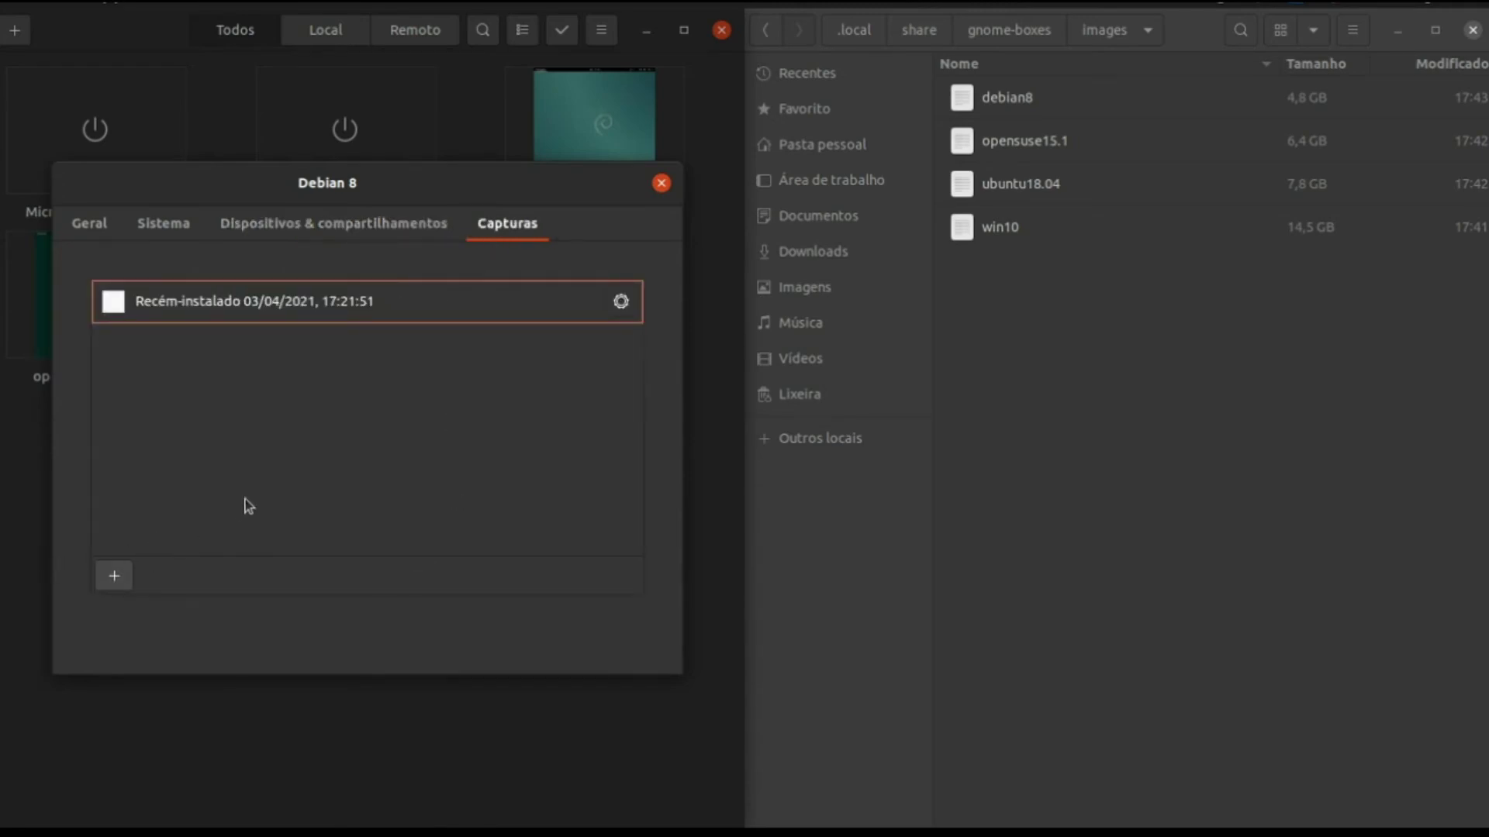
click(121, 578)
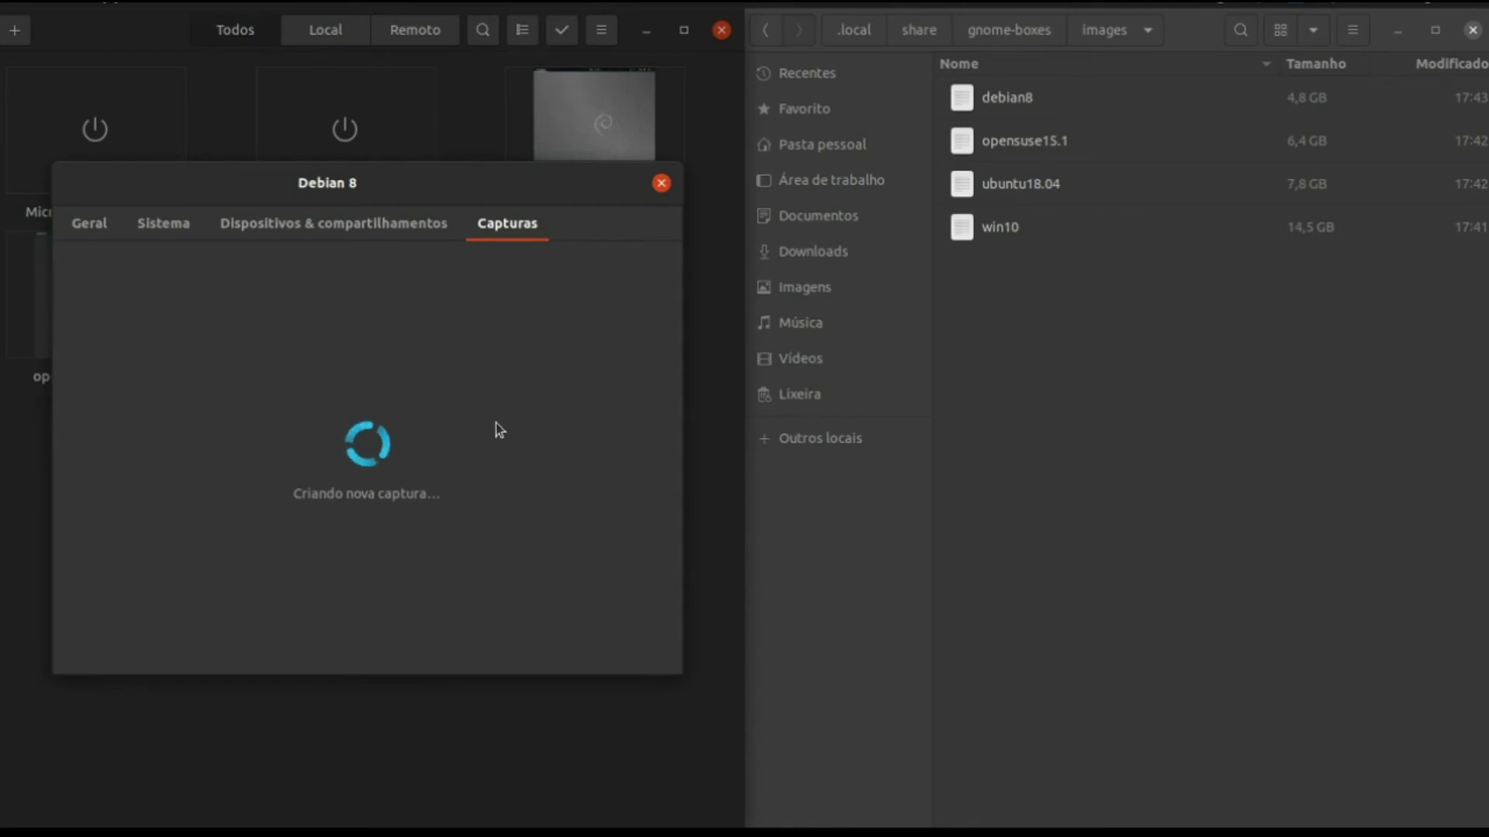
click(299, 312)
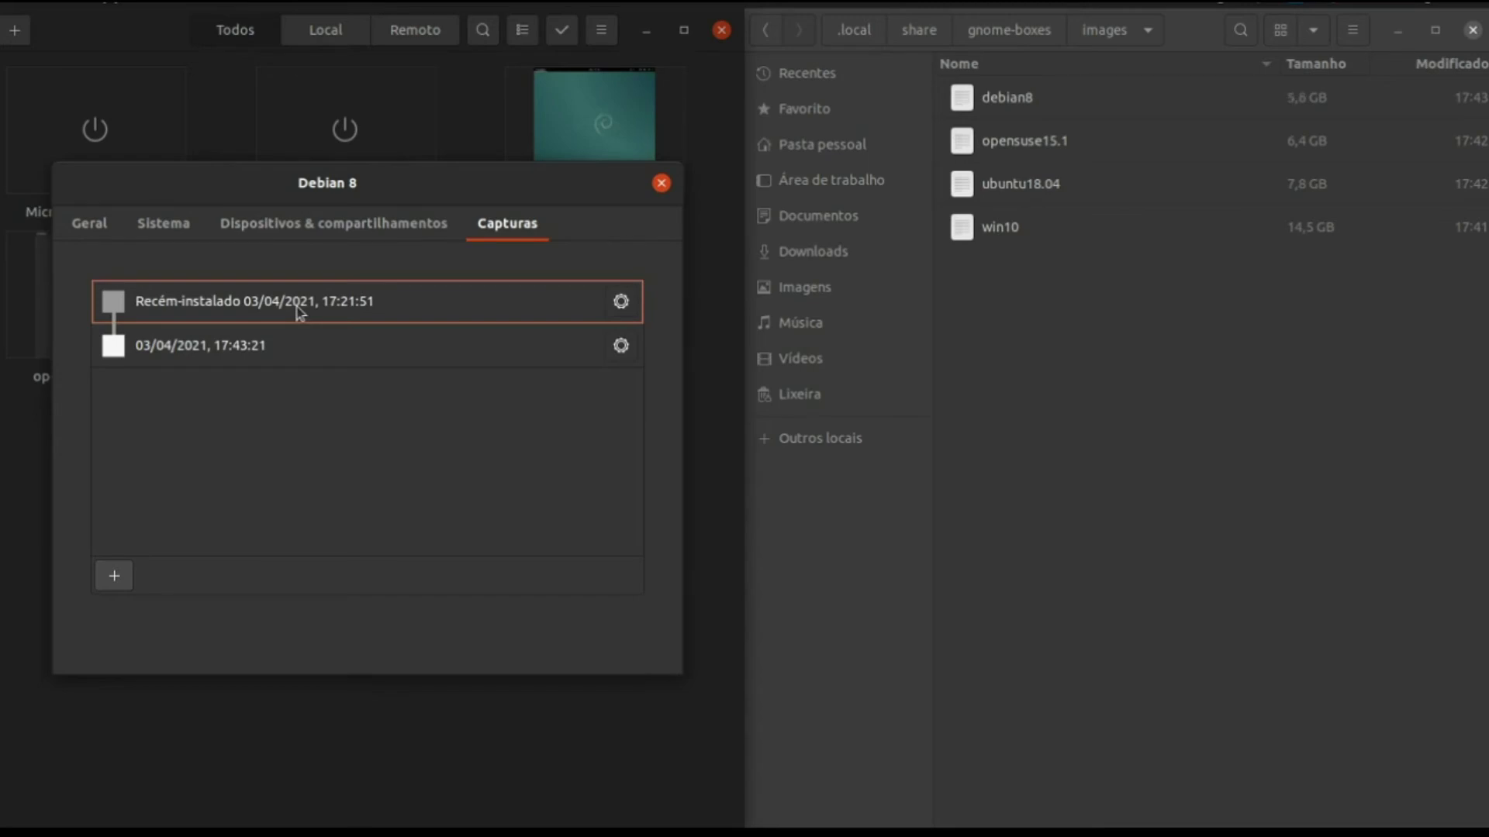
Examine the actions available for the Recém-instalado snapshot and close the Debian 8 properties
click(621, 303)
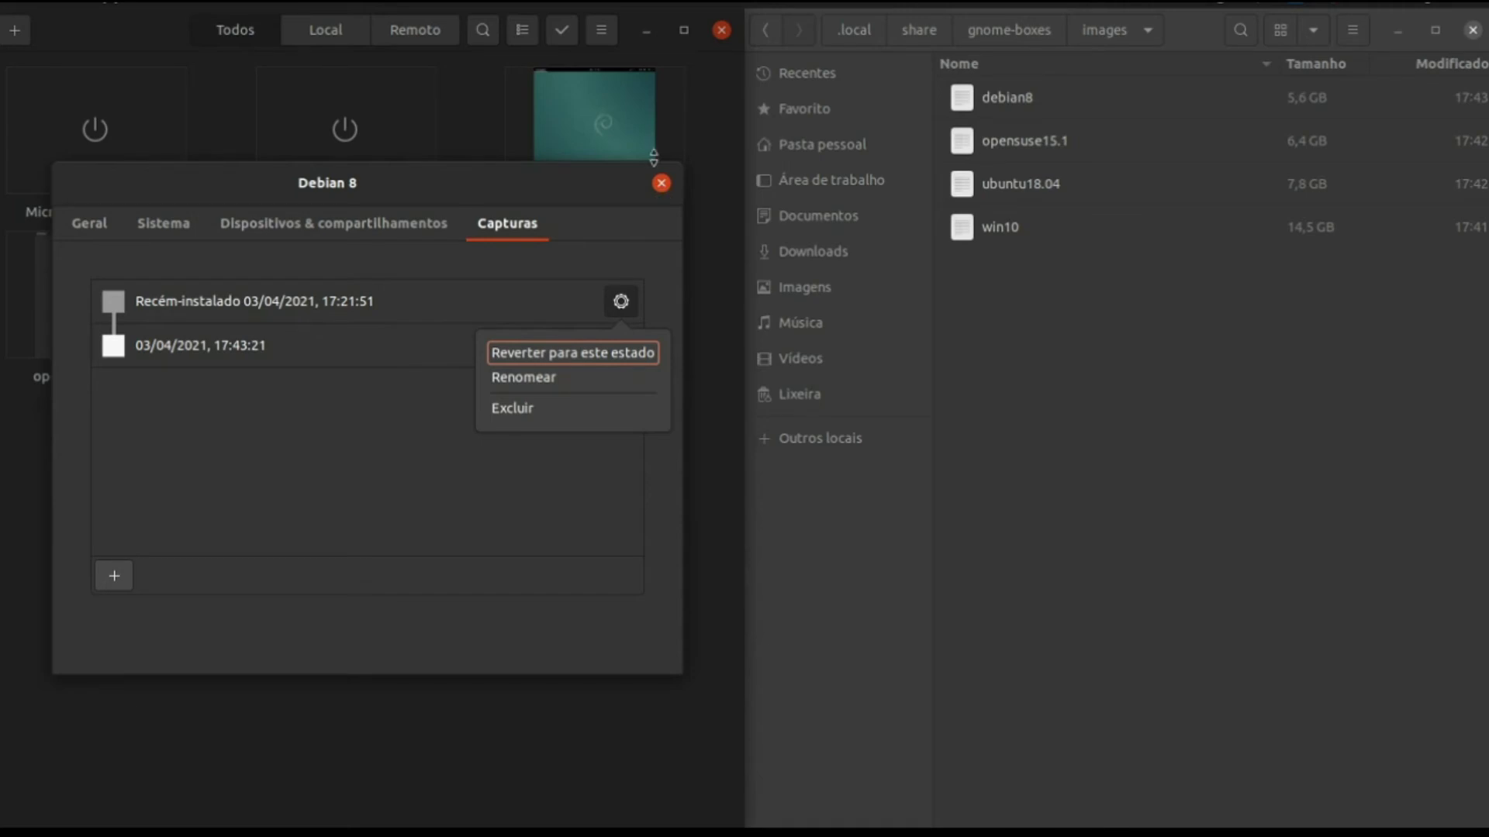
click(585, 260)
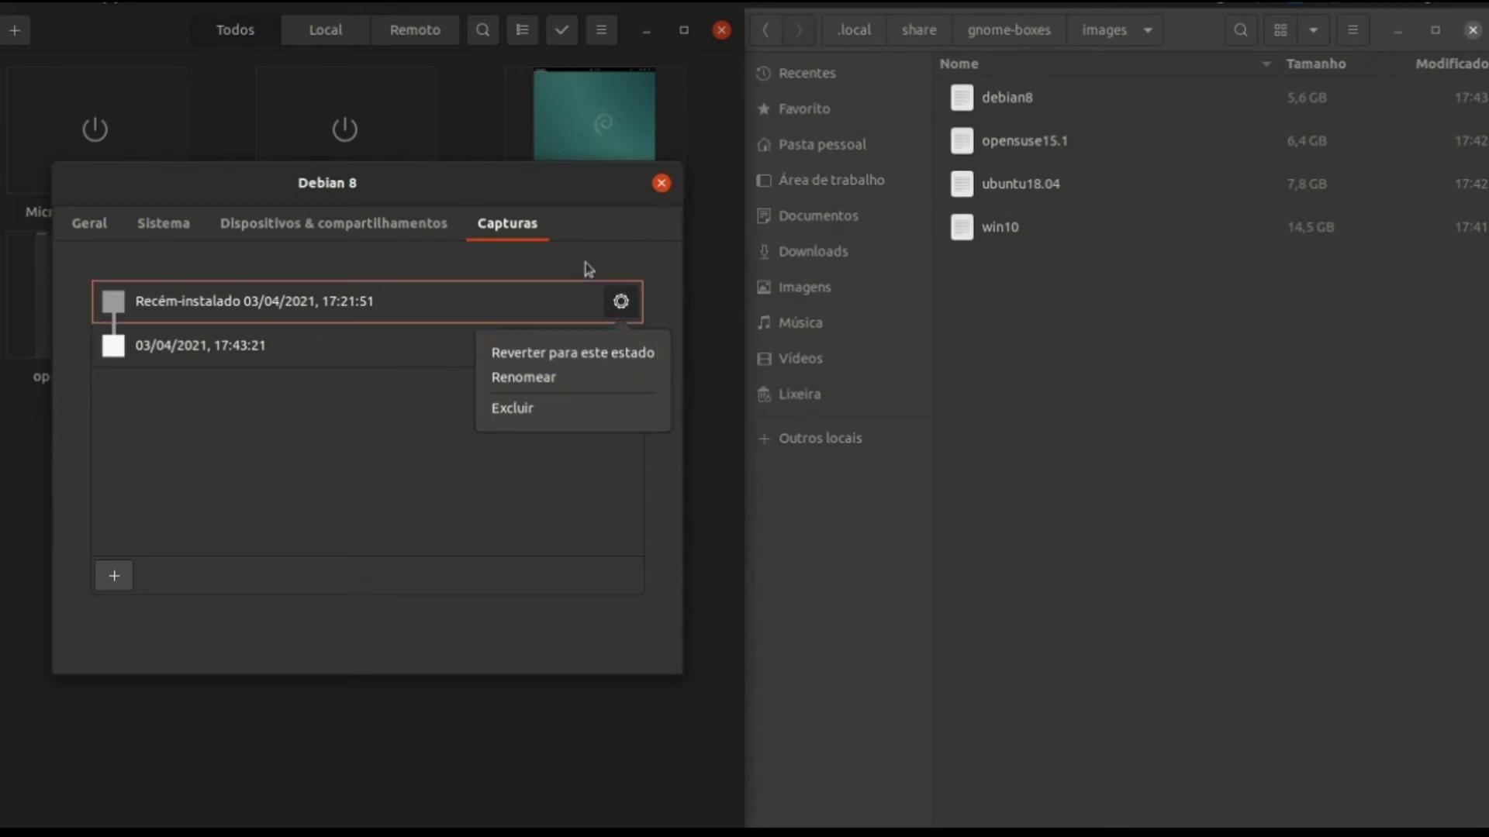
click(661, 184)
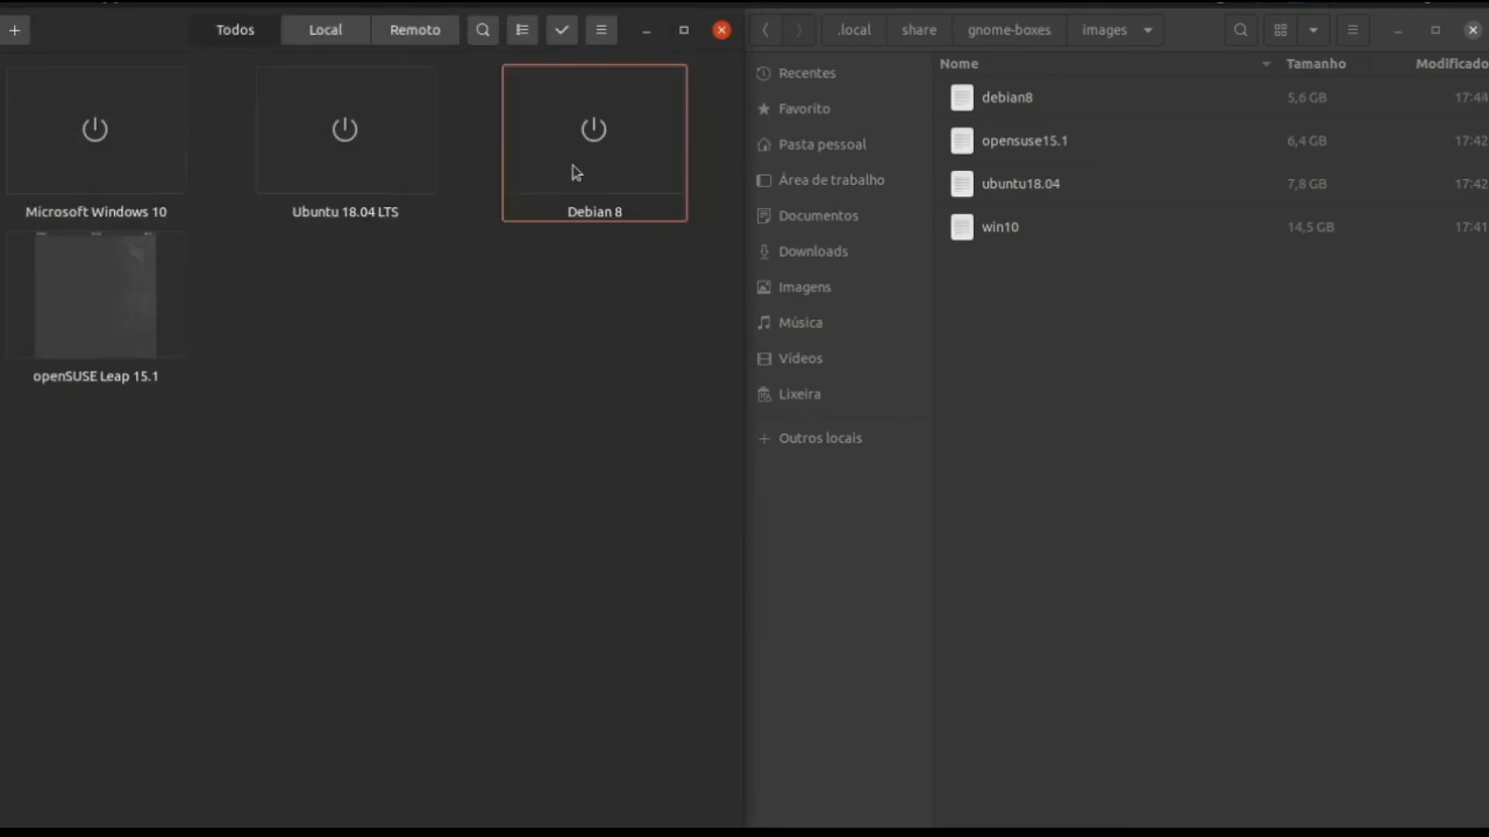
Locate the debian8 disk image in the file manager and clone the Debian 8 machine
right_click(576, 173)
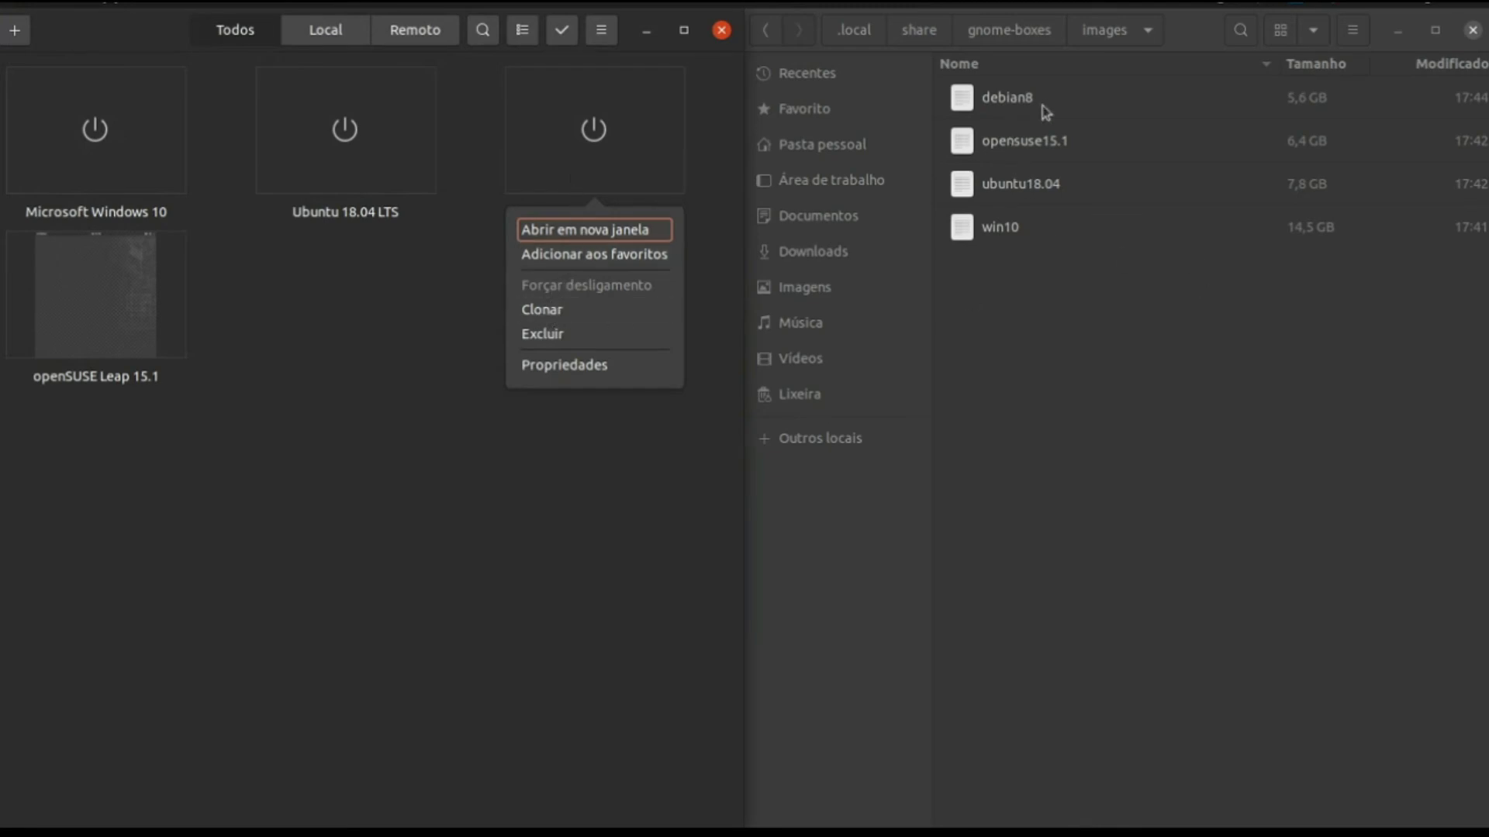
click(1073, 94)
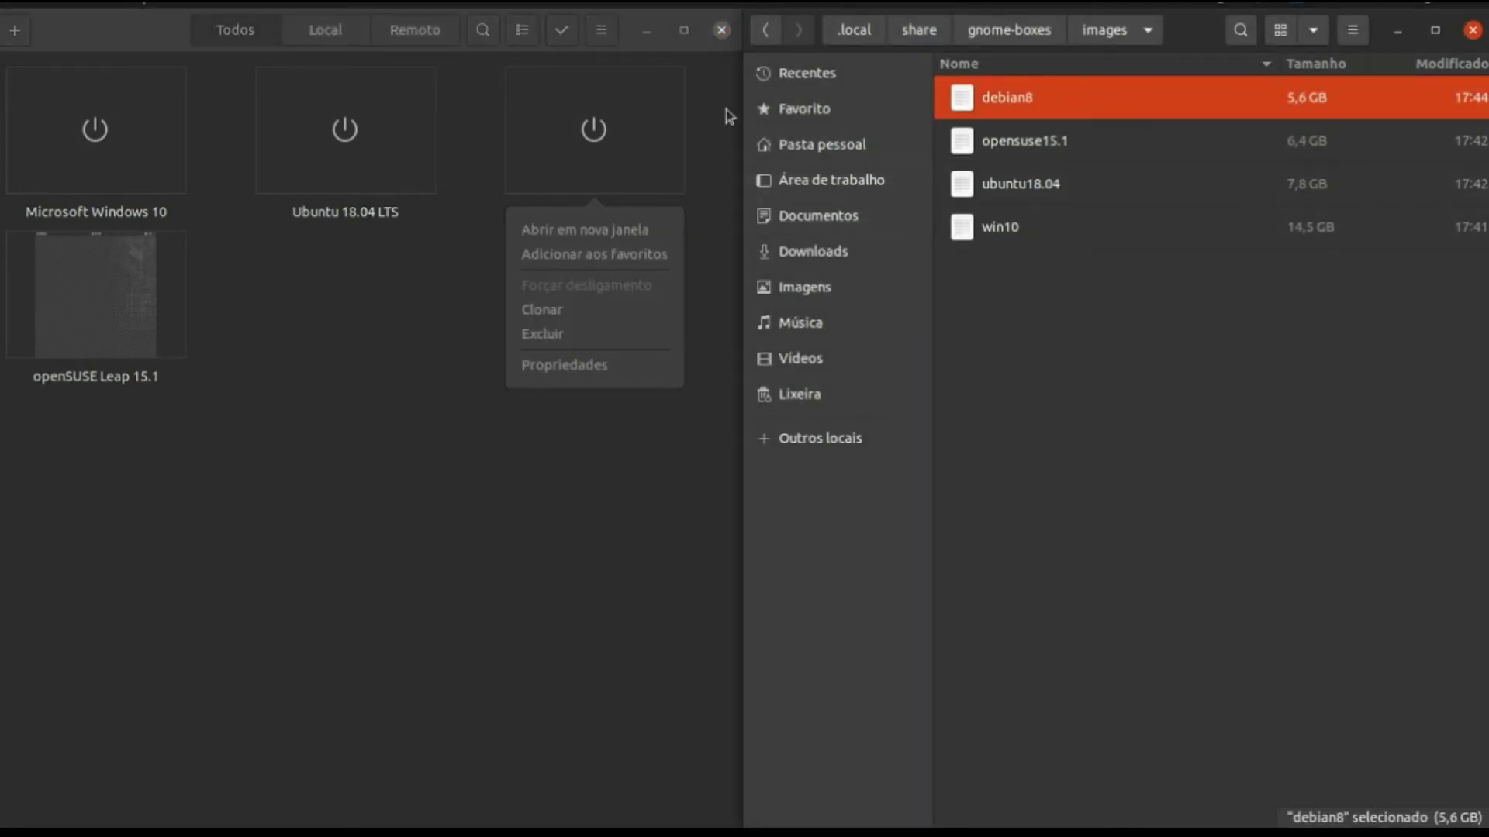
click(427, 377)
right_click(606, 133)
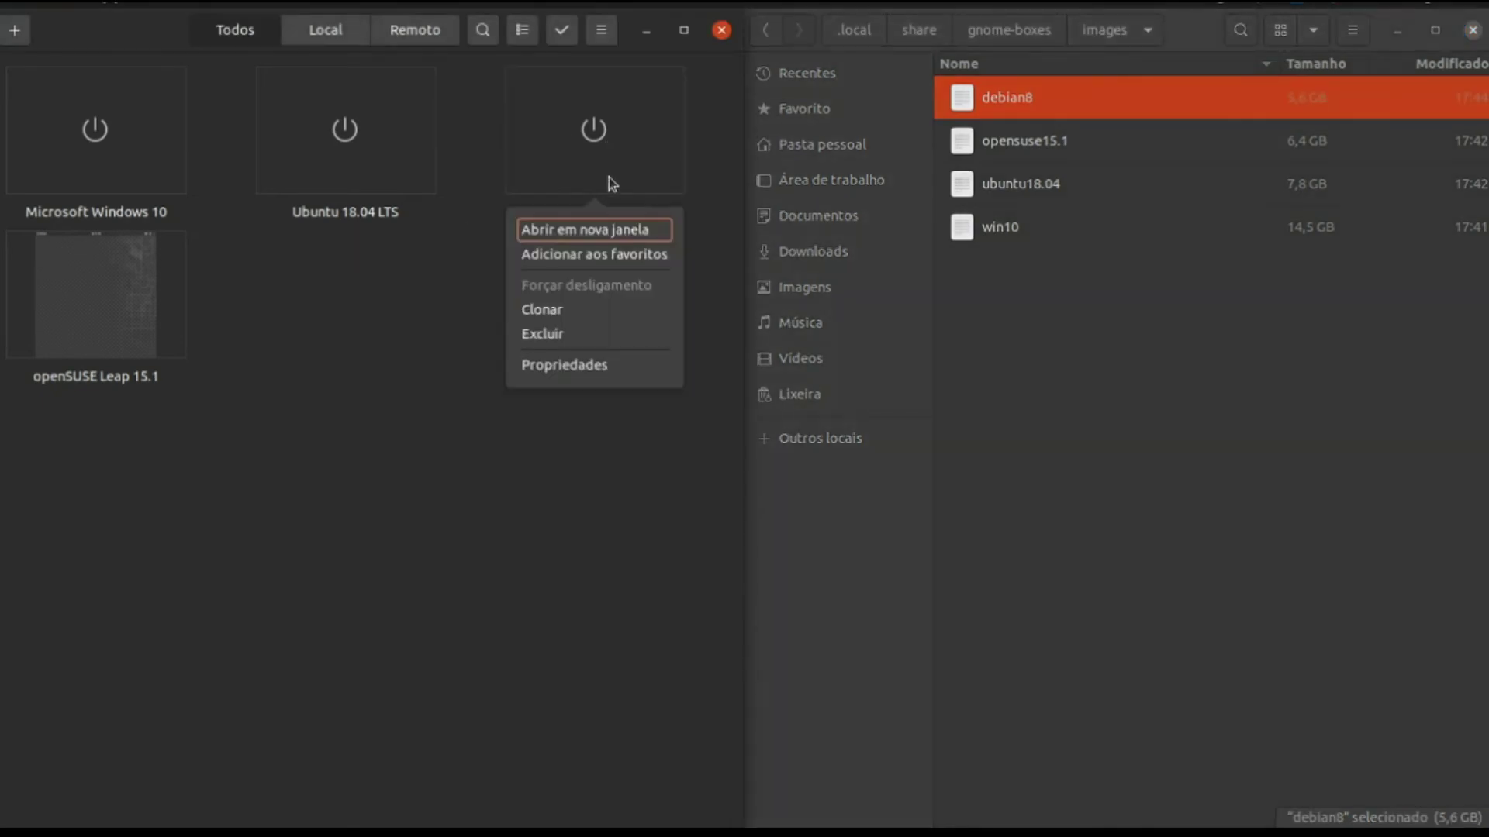
click(575, 306)
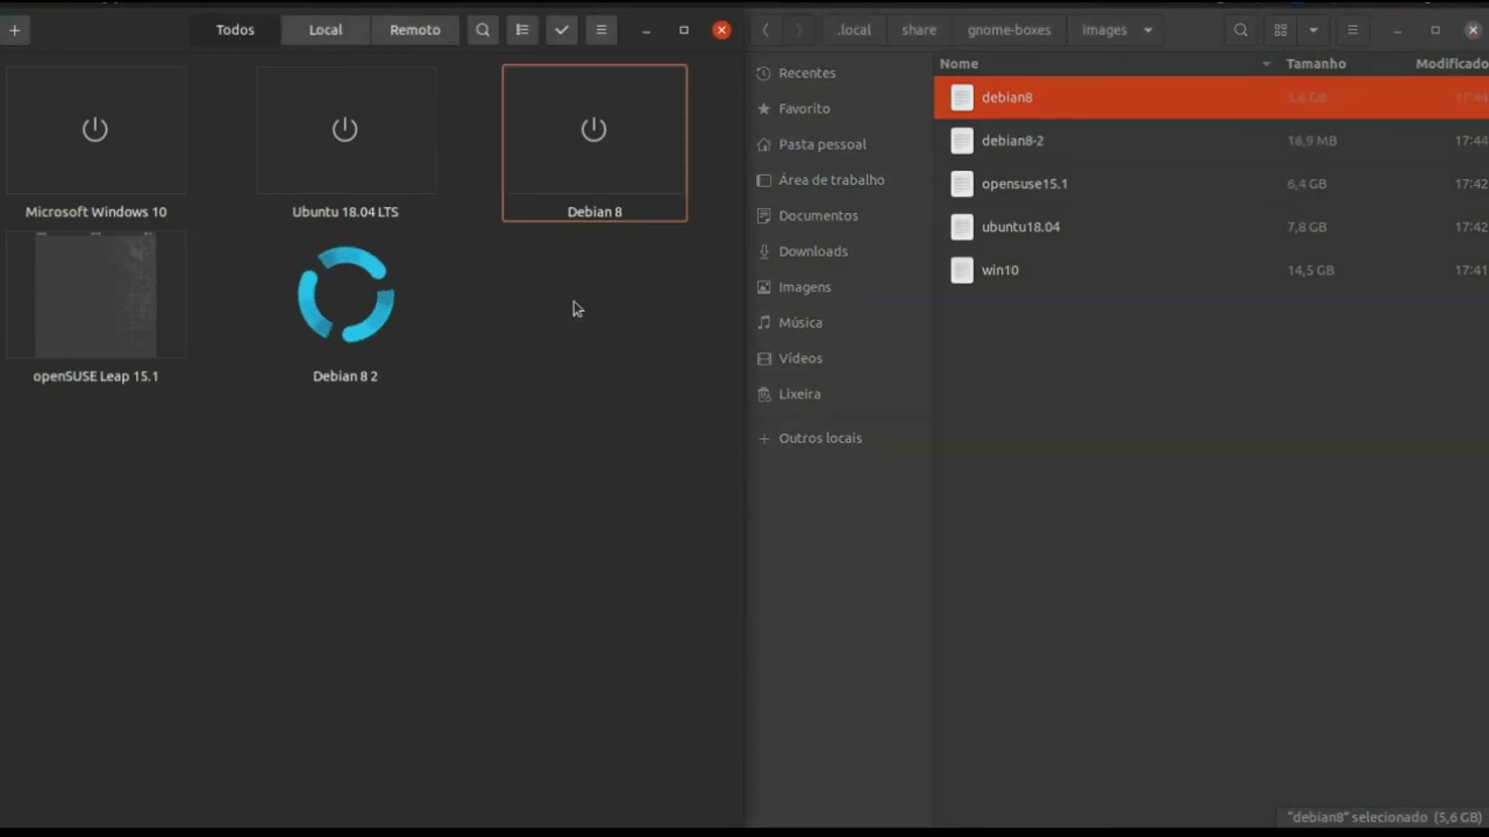
Compare the sizes of the debian8 and debian8-2 disk images
click(1078, 144)
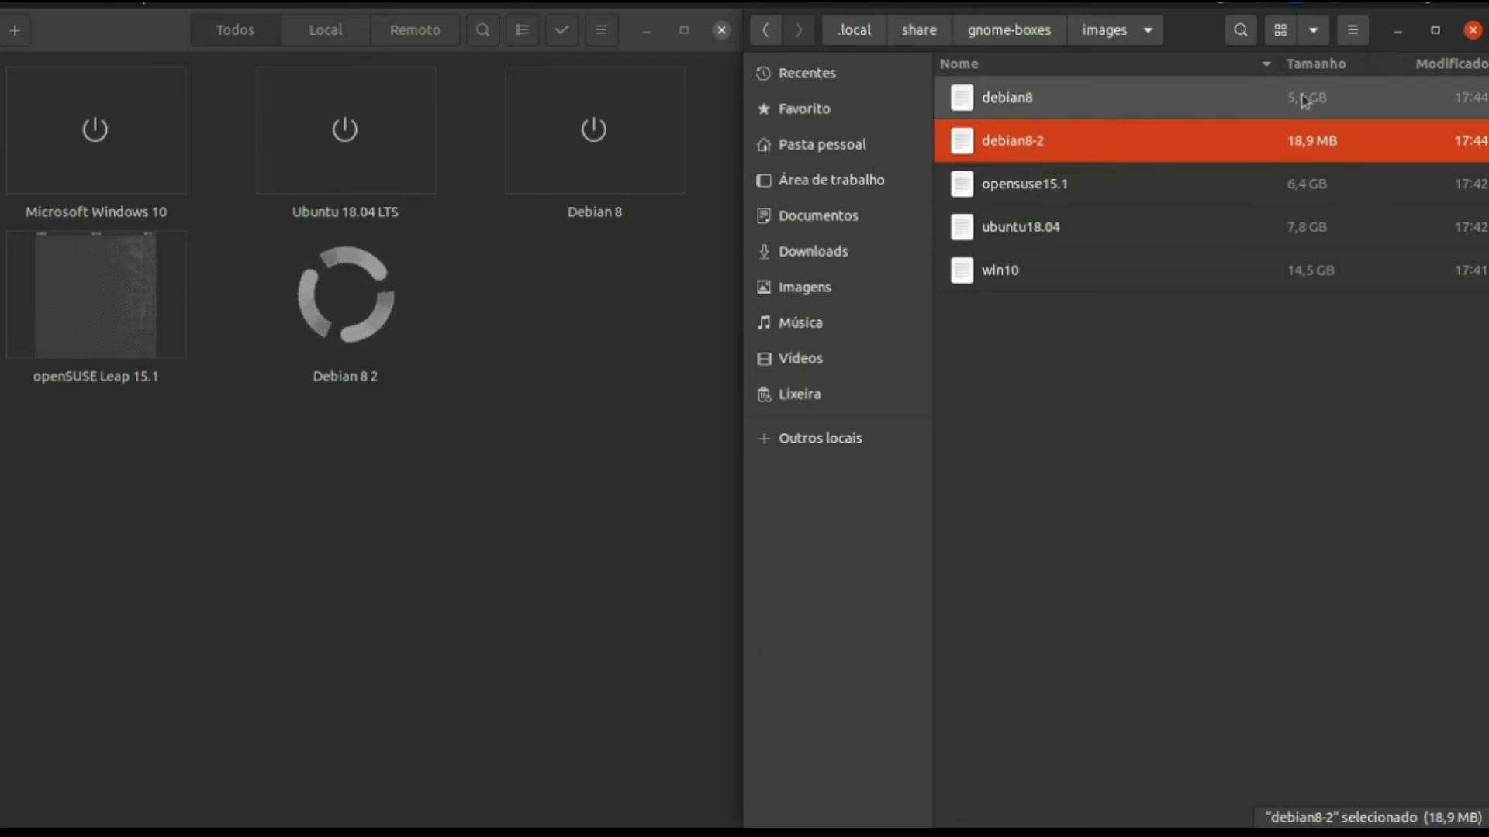
click(1345, 90)
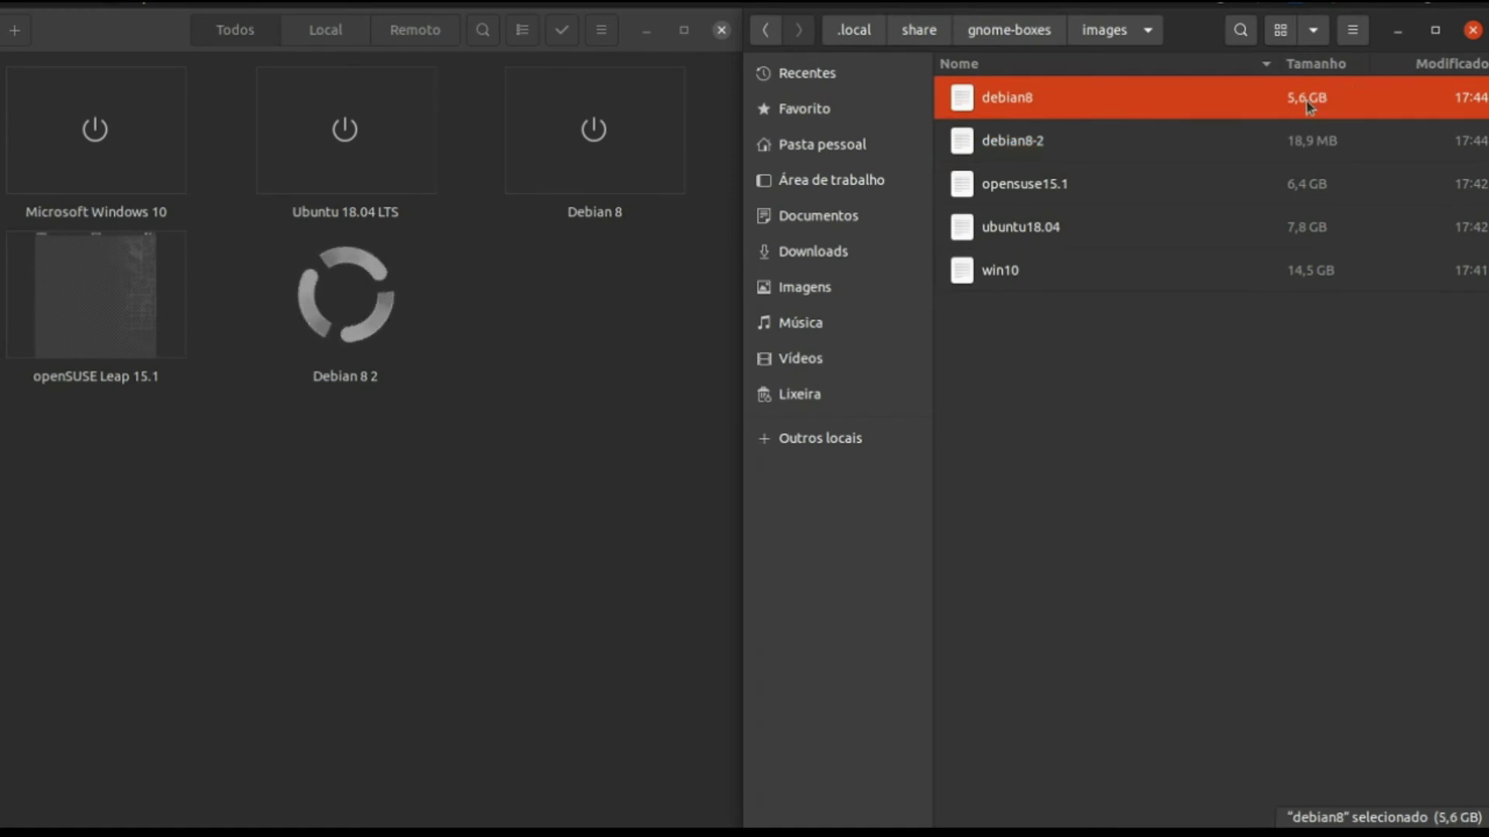
click(1369, 144)
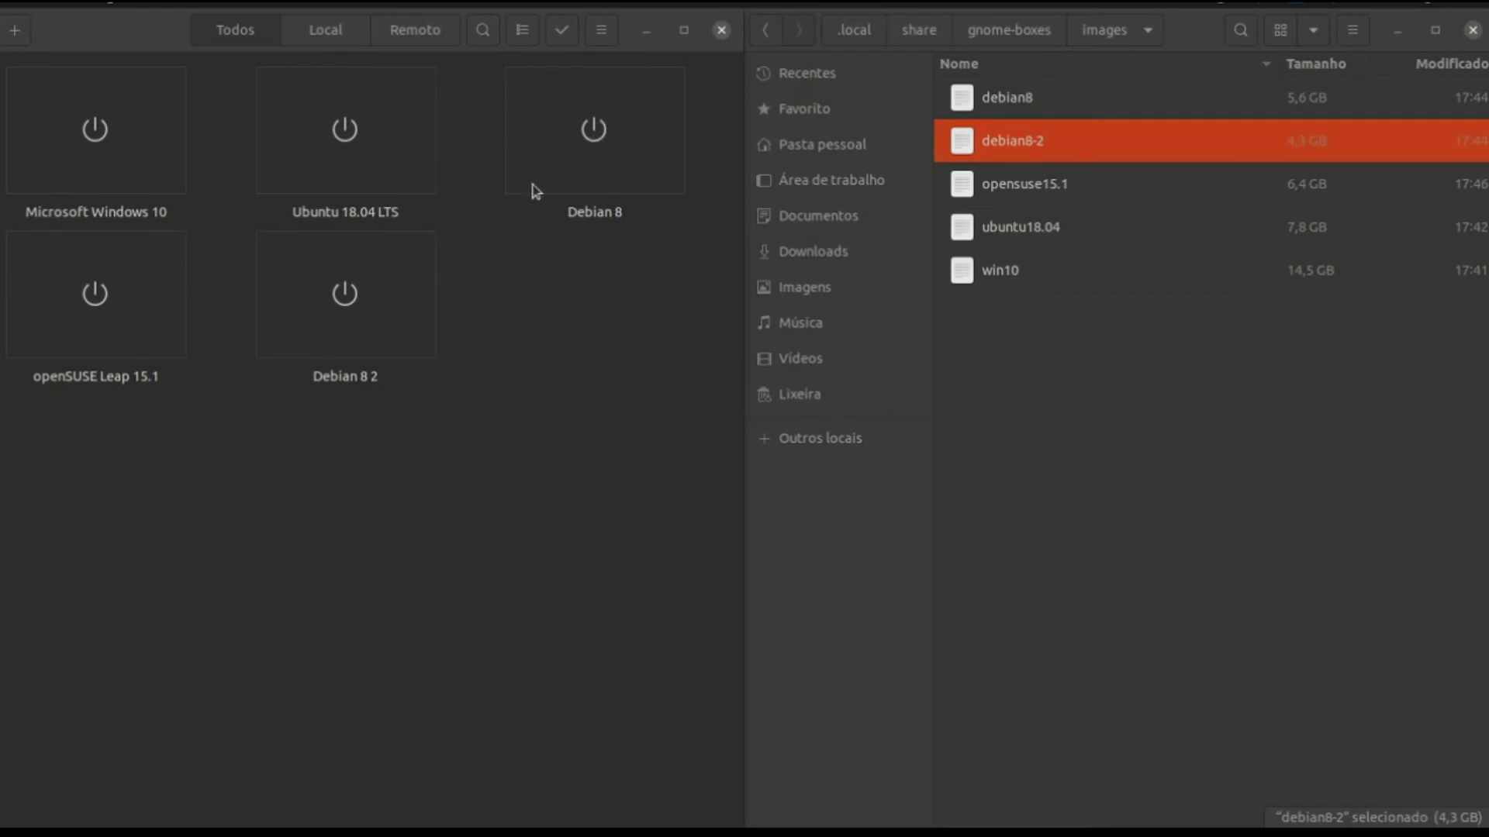
Start the cloned Debian 8 2 machine
click(606, 134)
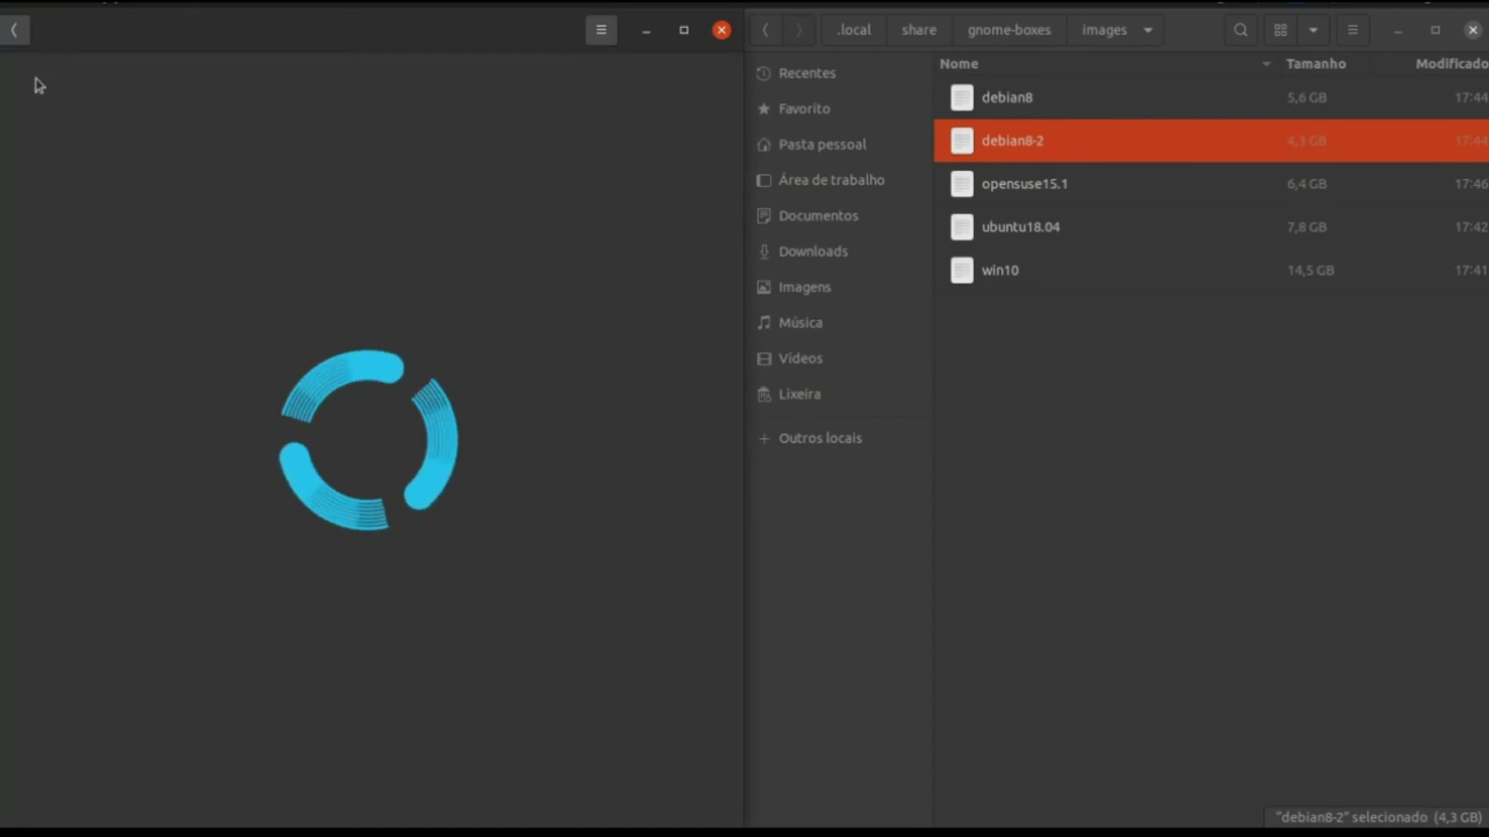
click(9, 35)
click(369, 268)
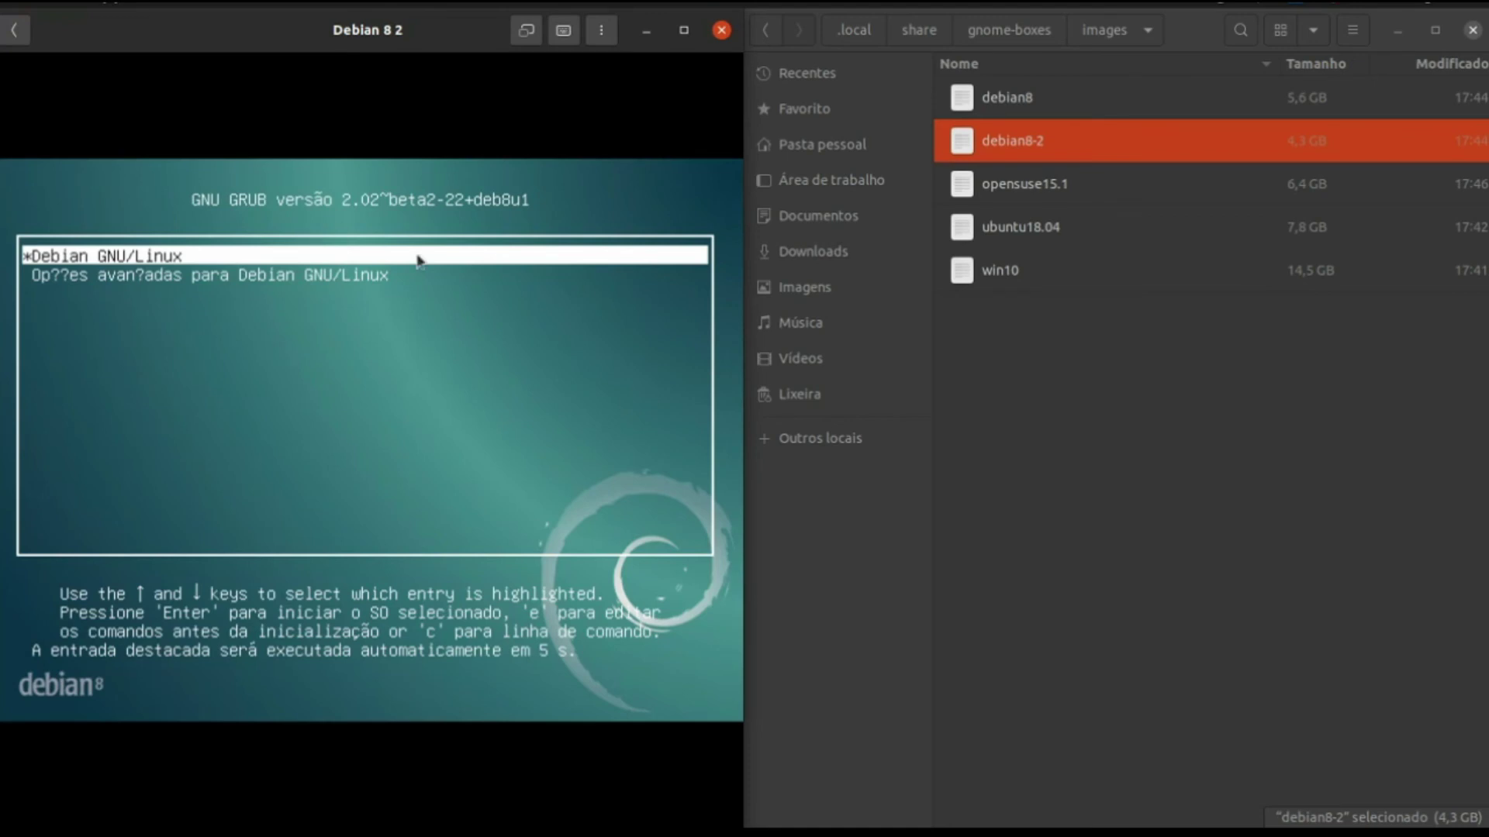
Go back to the machine overview and show the local machines in list view
click(20, 35)
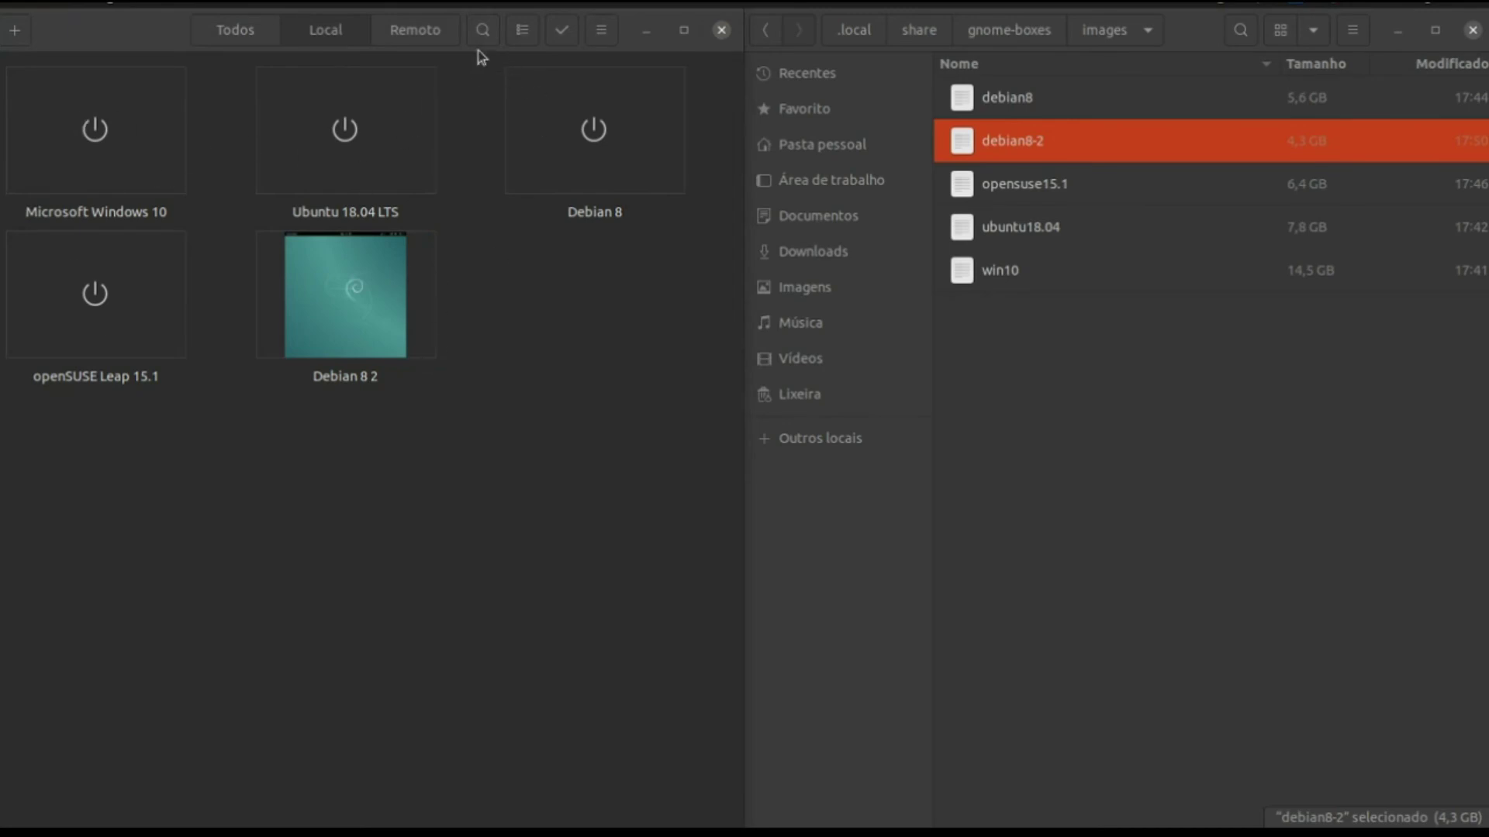
click(521, 36)
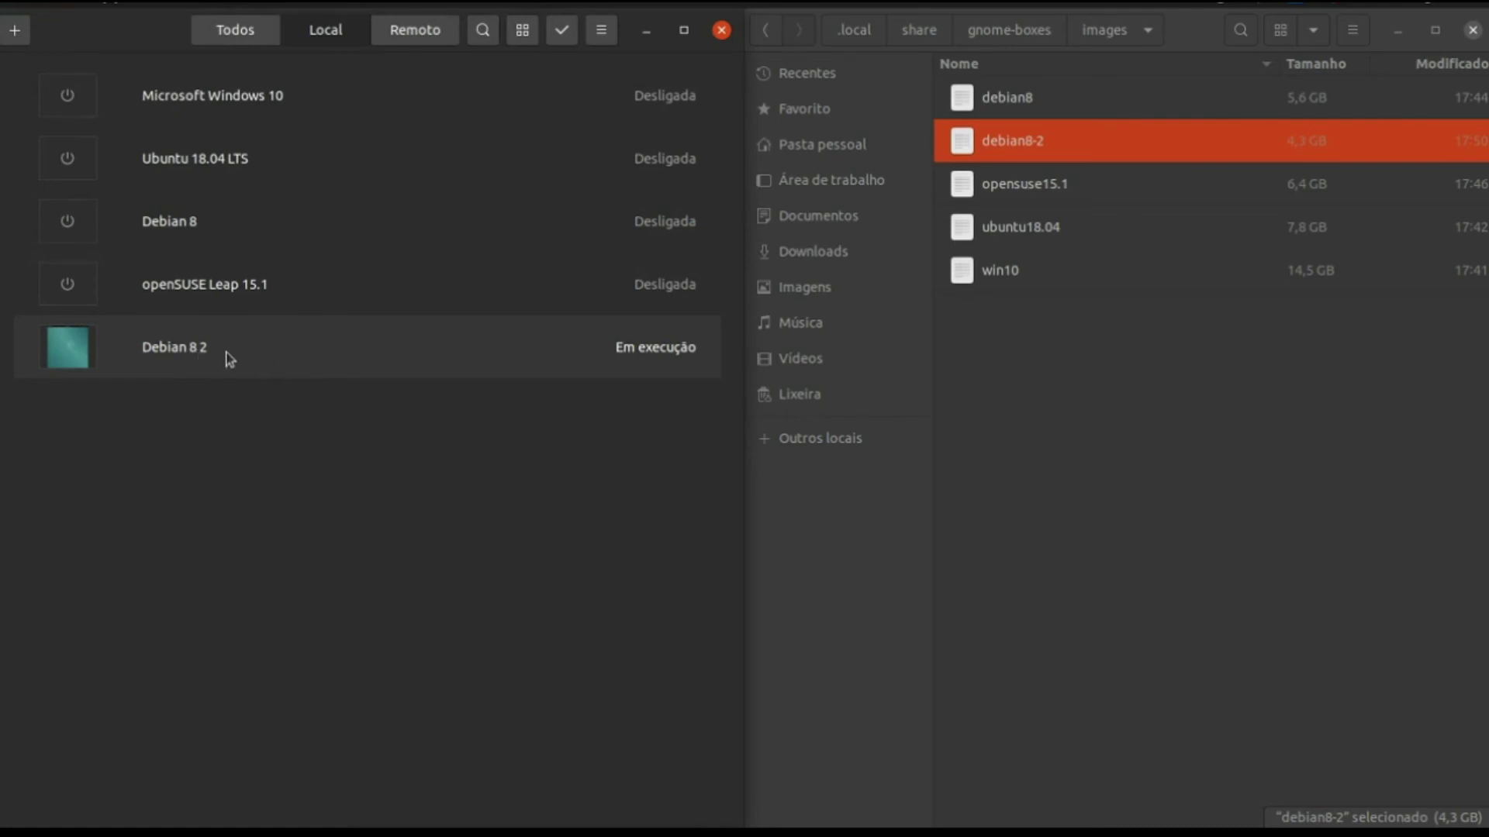
Locate the debian8-2 disk image in the file manager and delete the cloned Debian 8 2 machine
click(1042, 429)
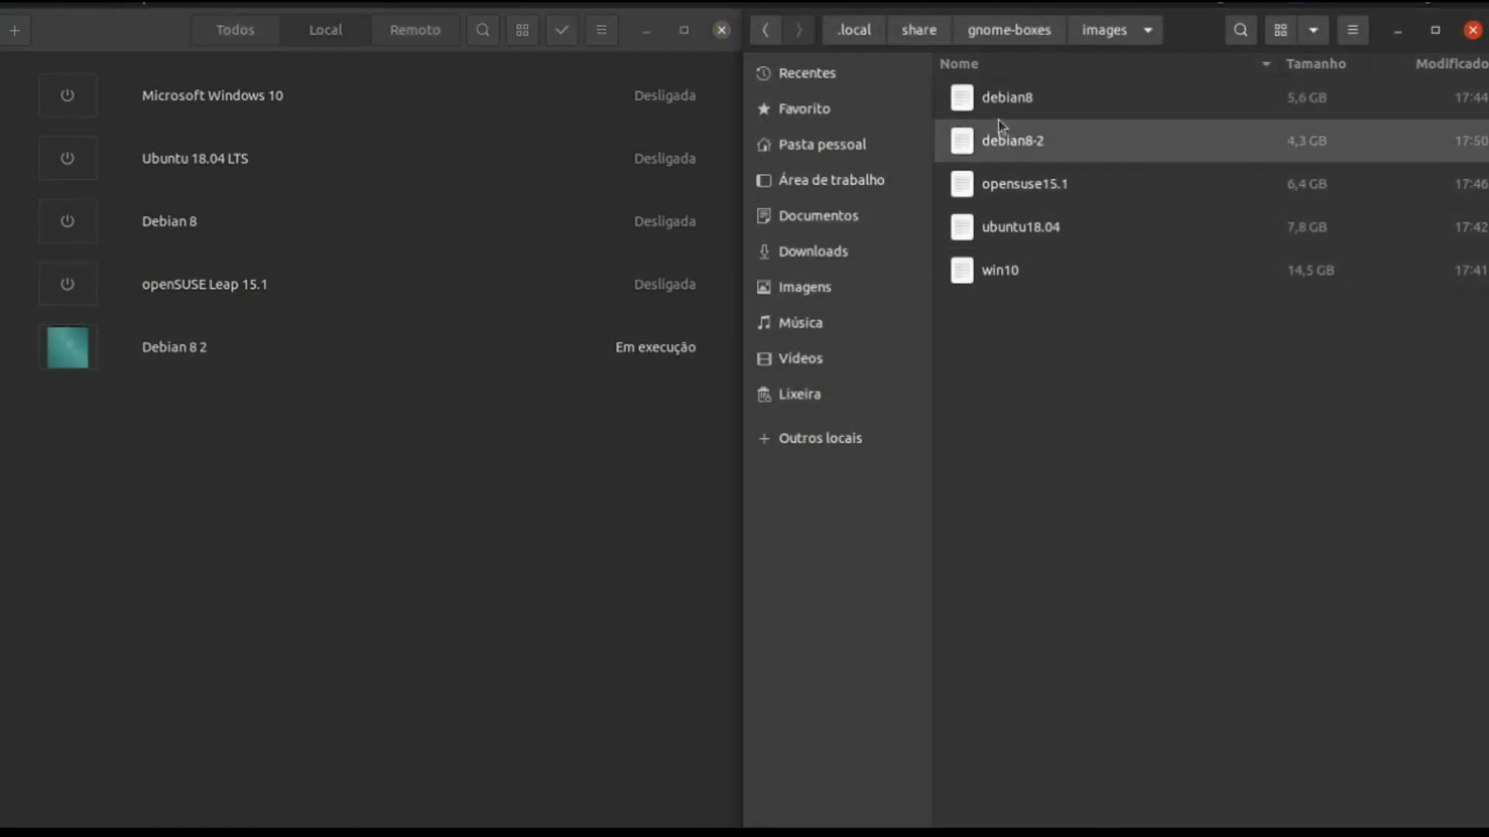
click(1025, 151)
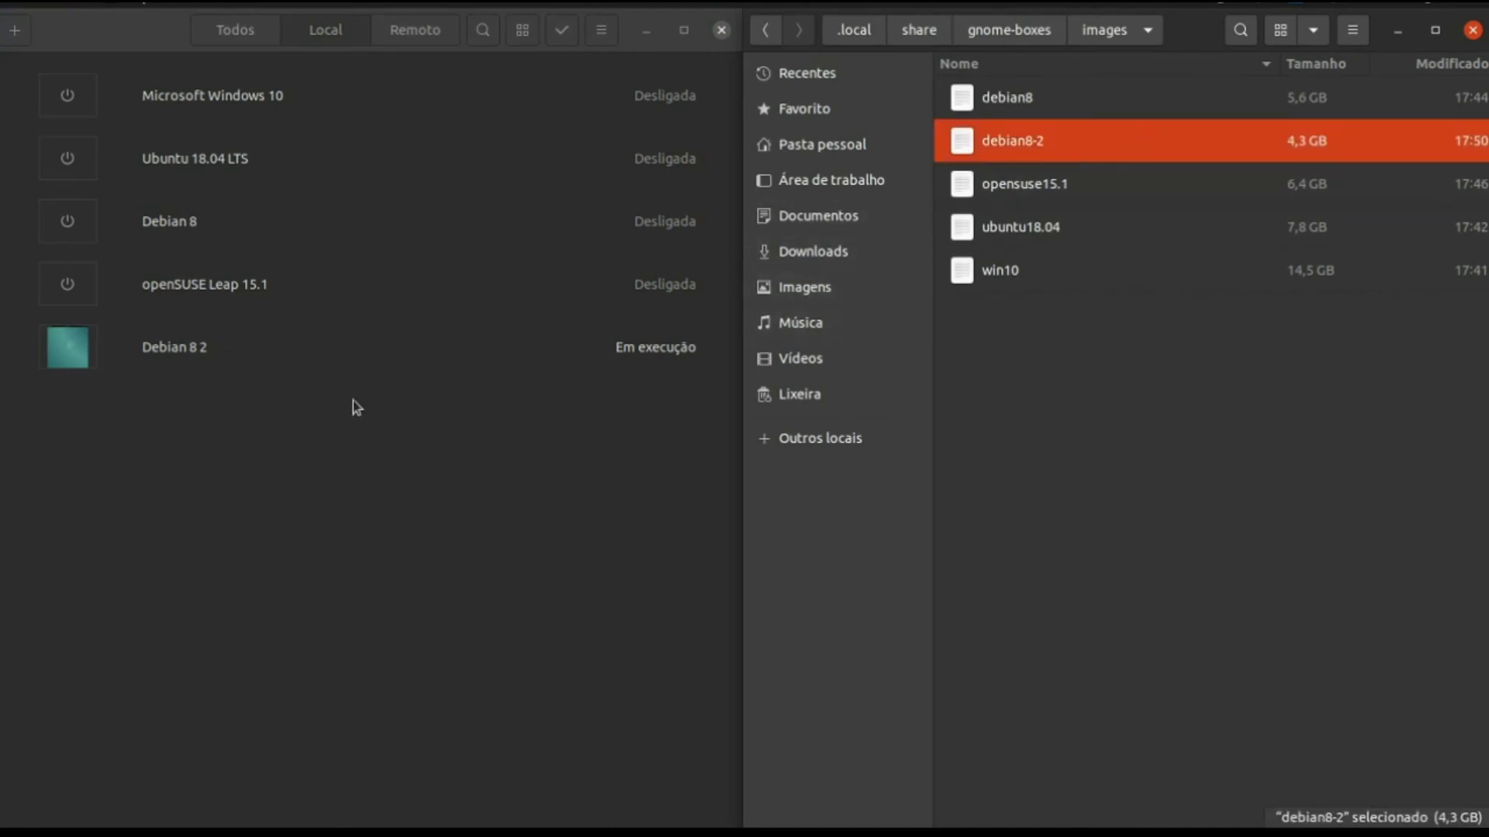
right_click(189, 366)
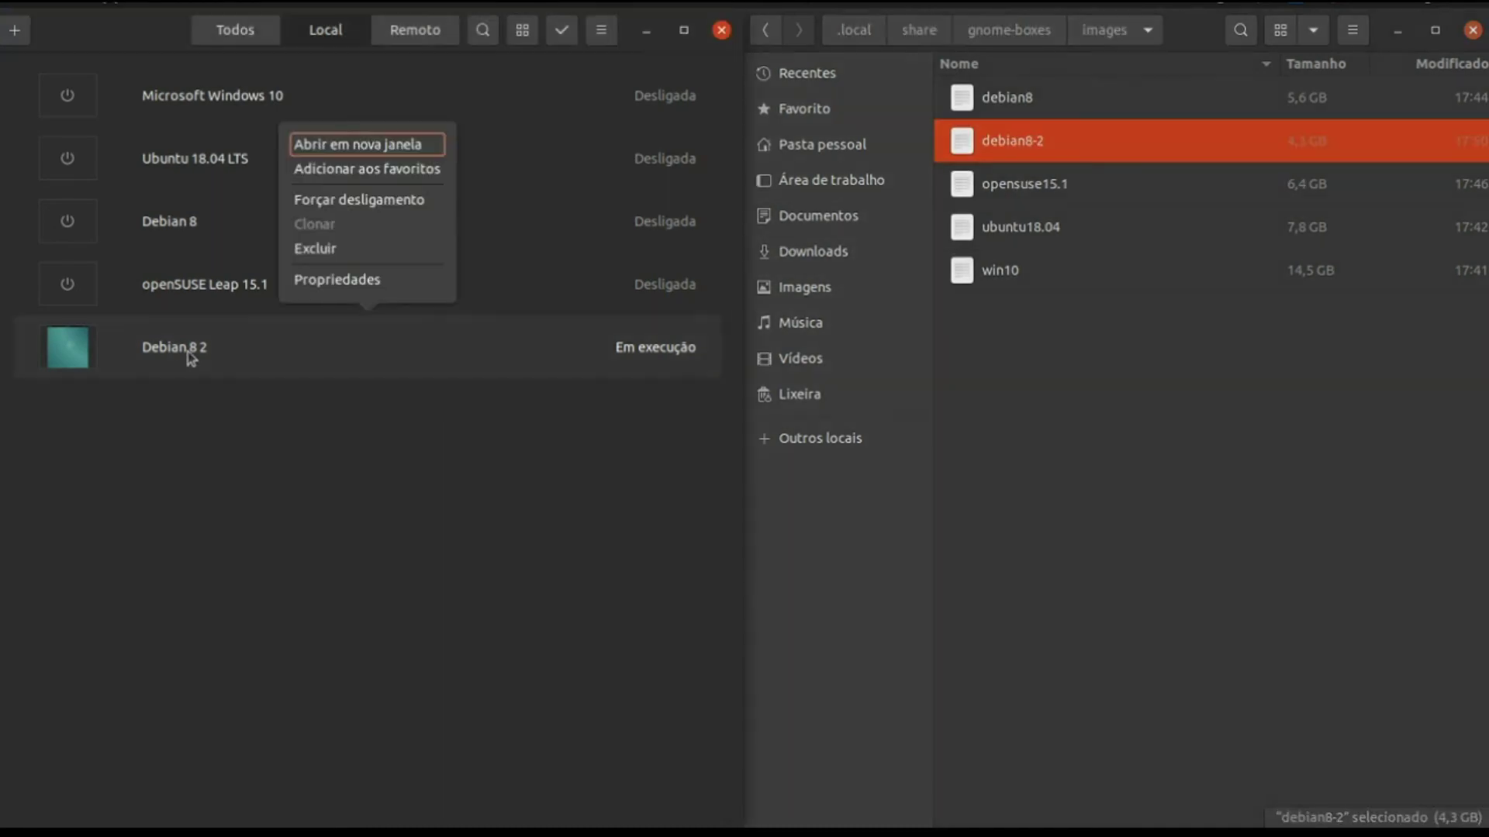
click(330, 249)
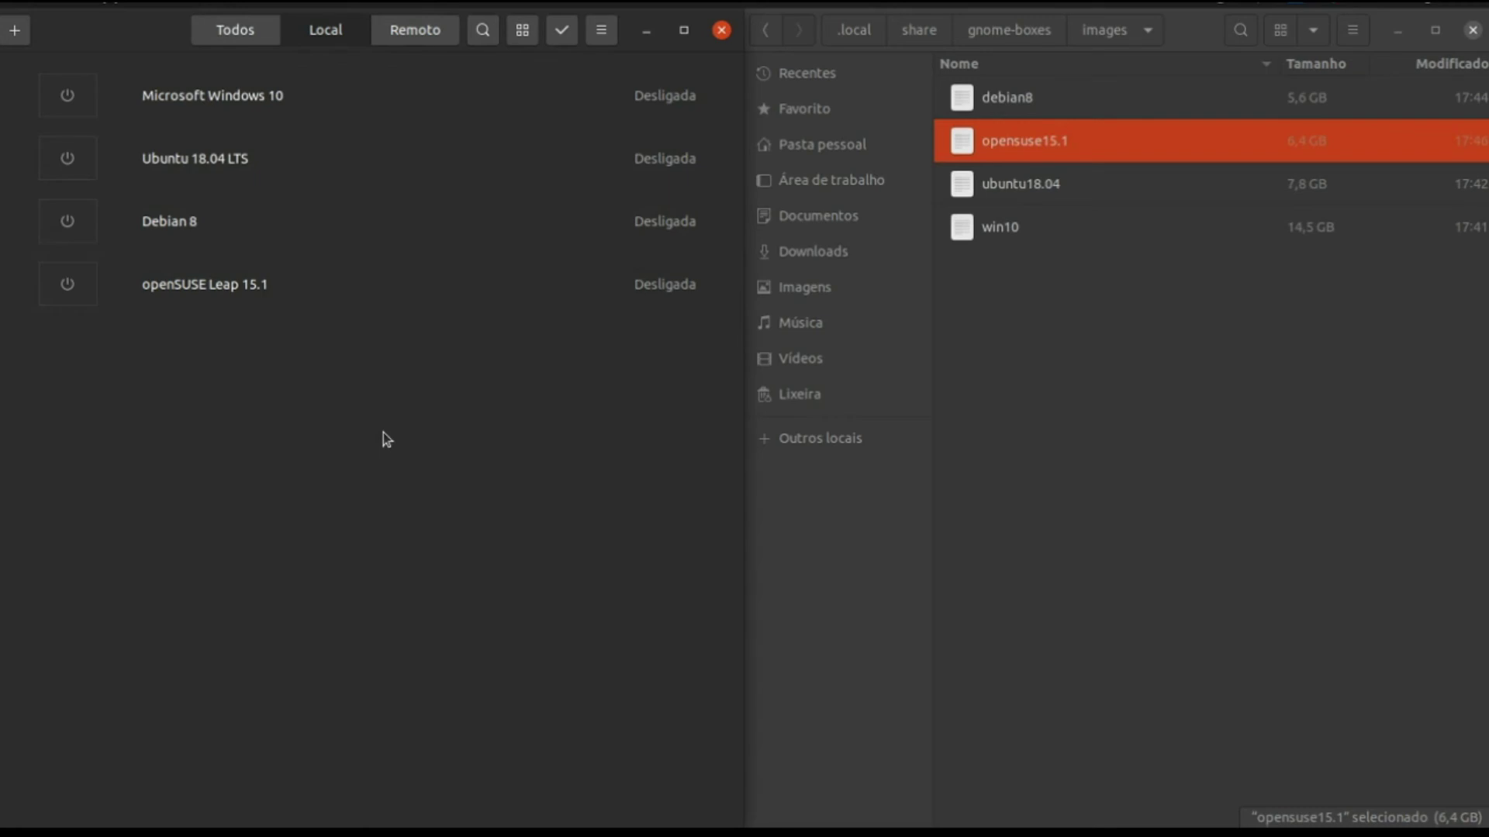
Try selecting only Microsoft Windows 10, clearing the selection and selecting all machines, and leave selection mode without applying any action
click(567, 35)
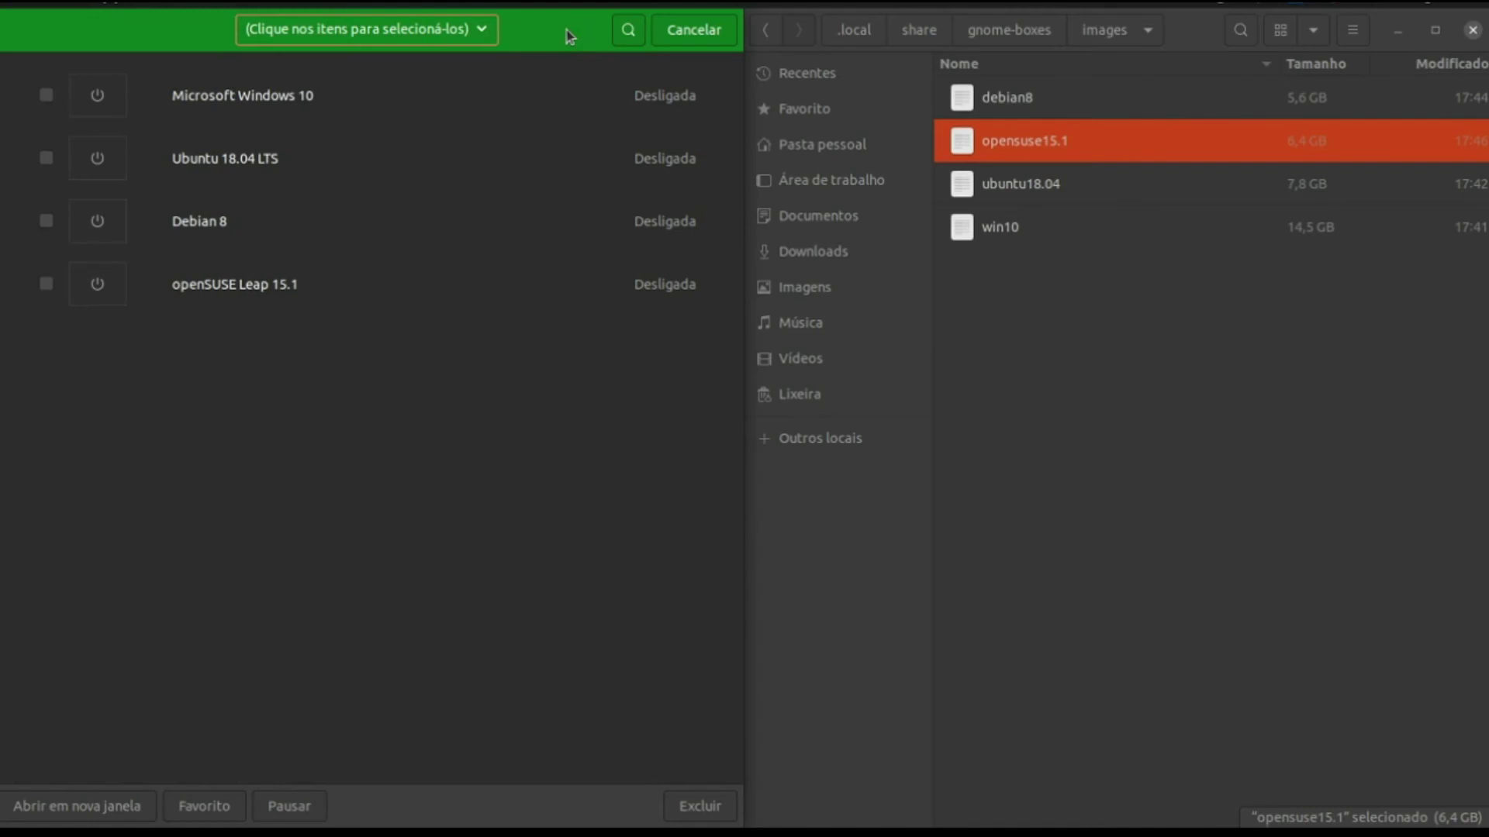
click(46, 96)
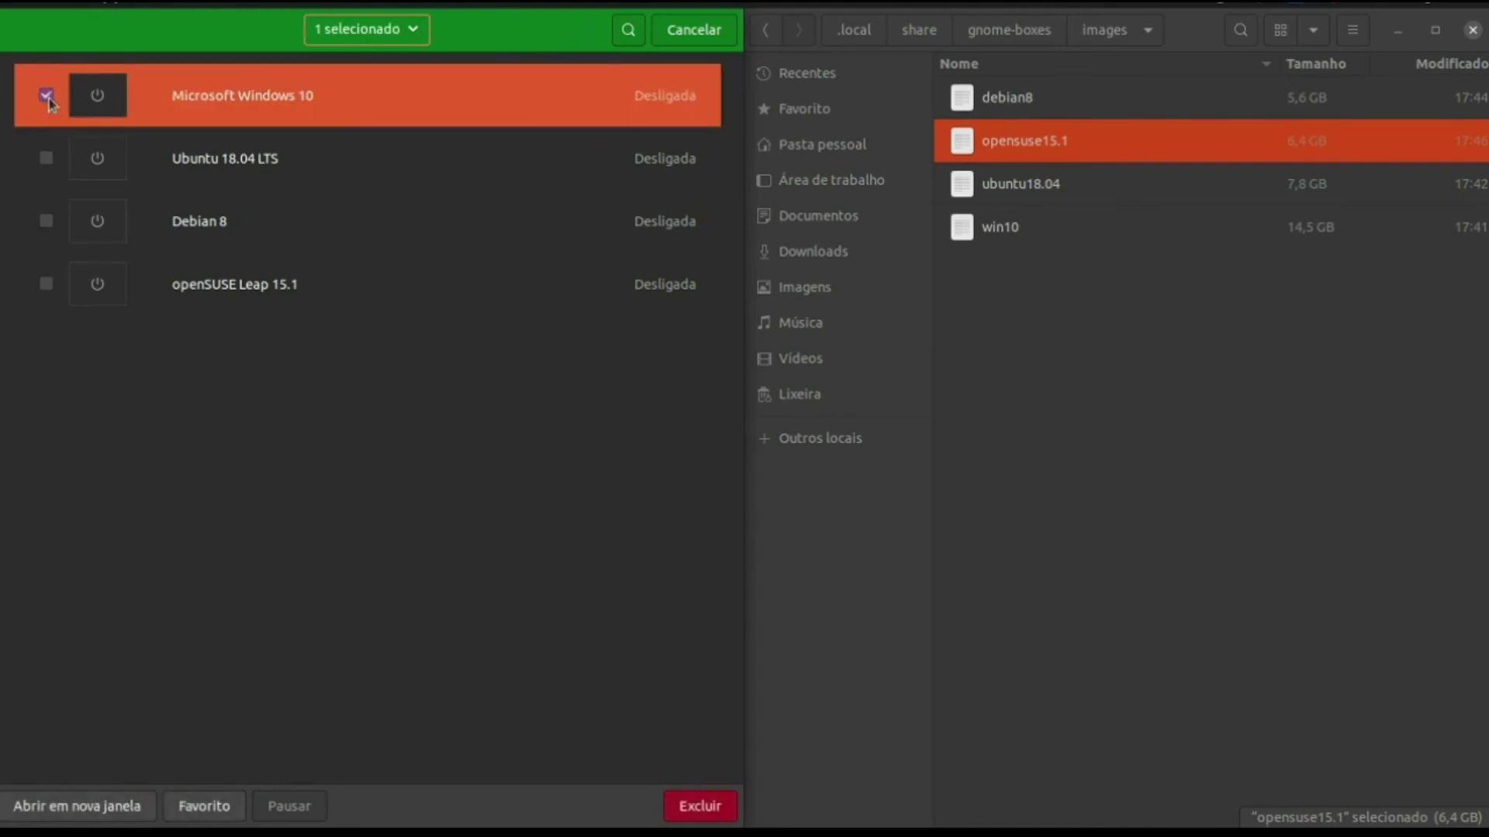
click(403, 29)
click(388, 137)
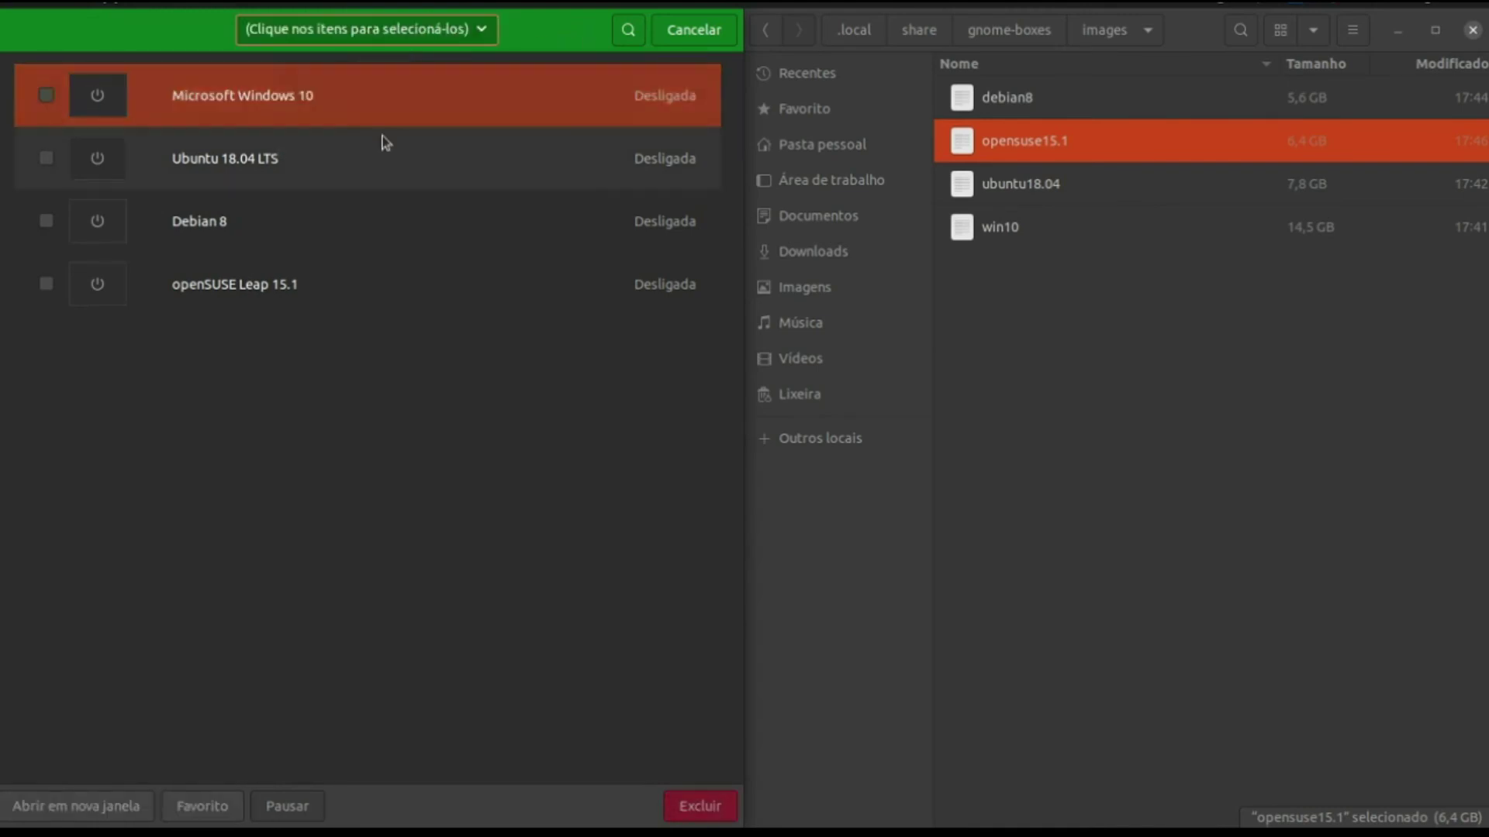
click(403, 40)
click(396, 86)
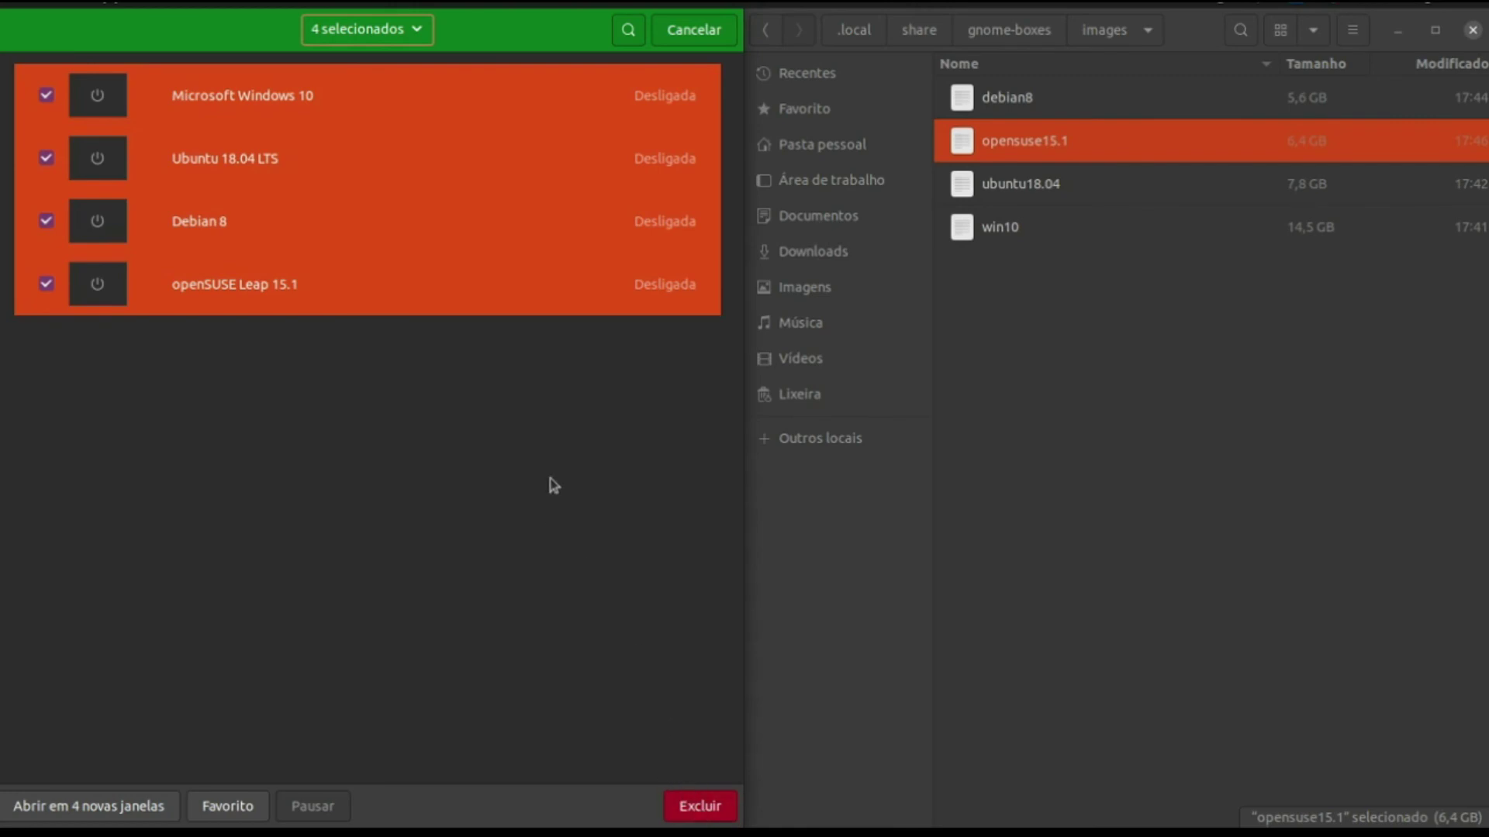
click(701, 31)
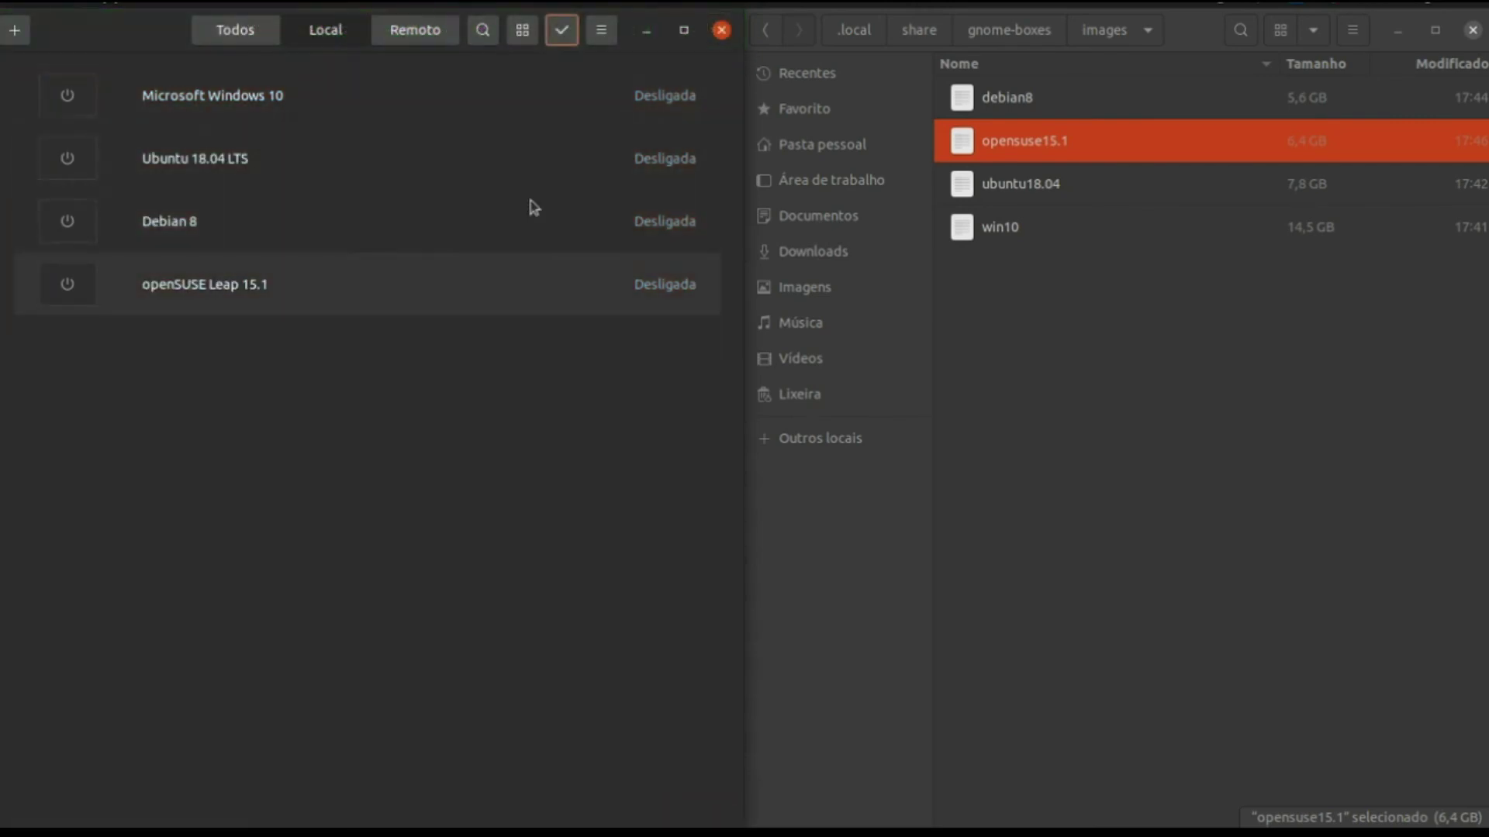
Review the list of keyboard shortcuts for the overview and machine display, and close it
click(602, 31)
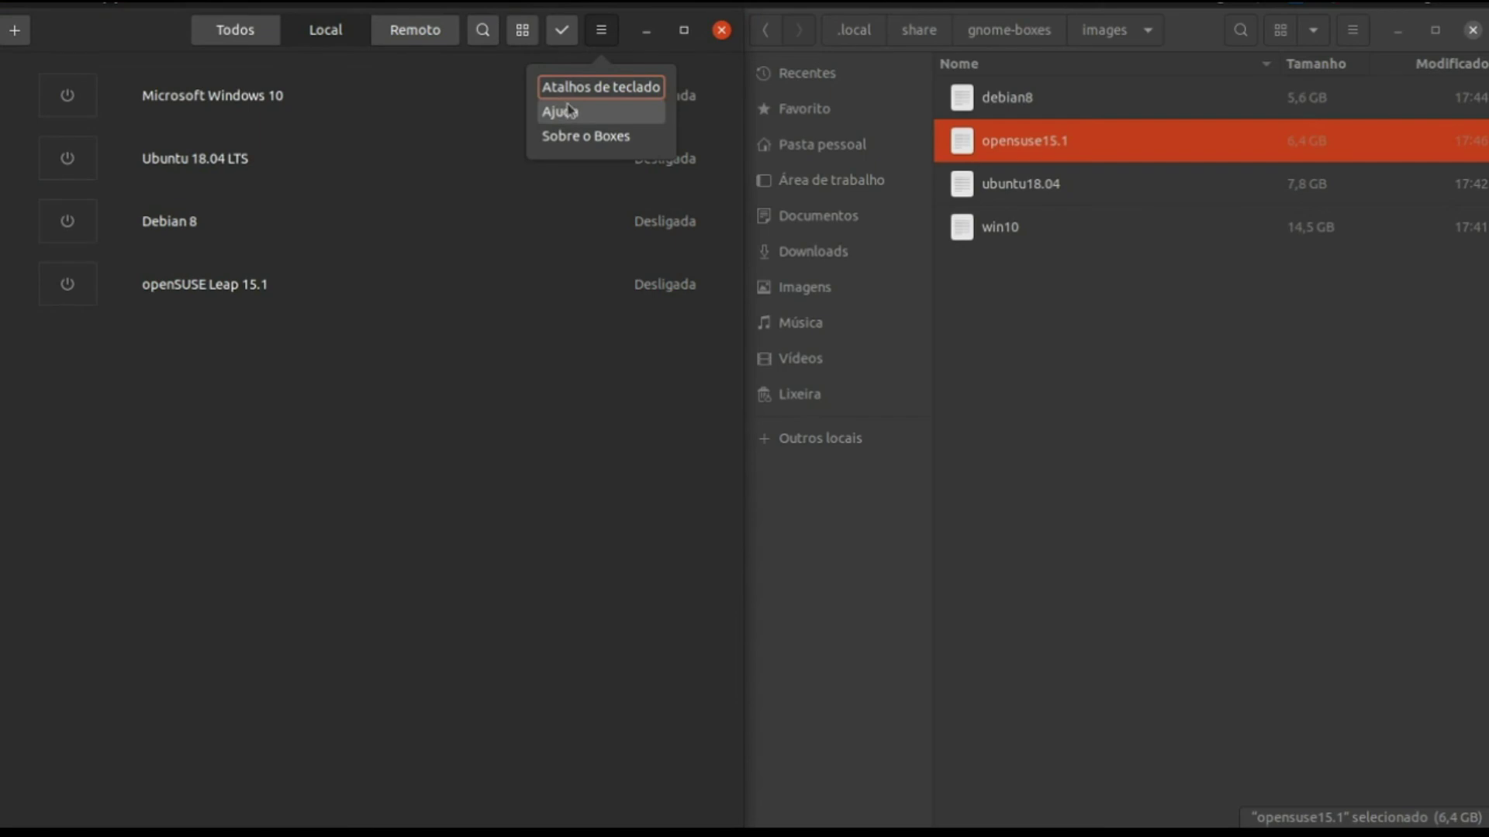
click(603, 87)
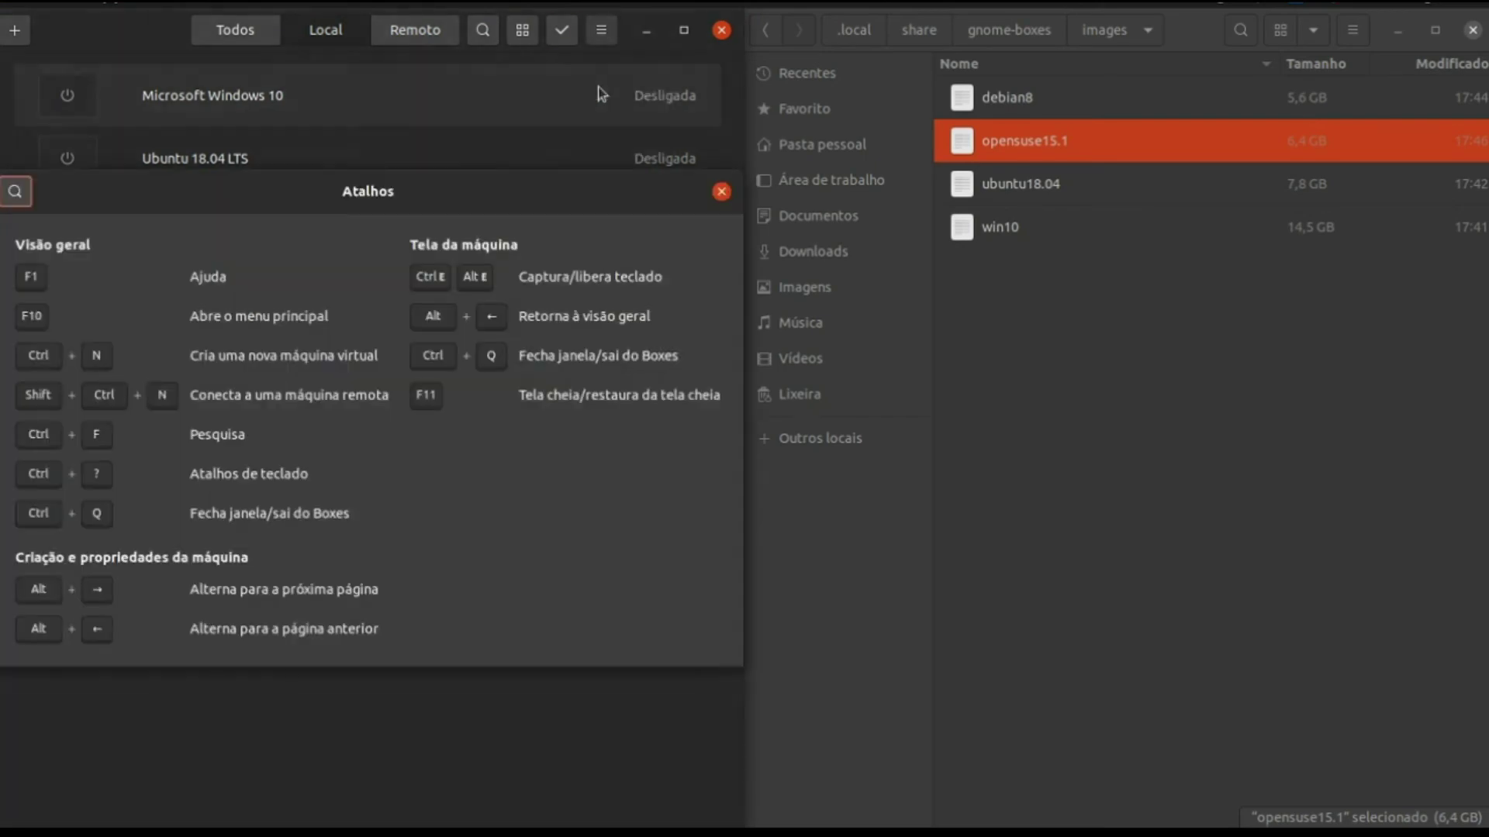
drag(466, 193, 747, 169)
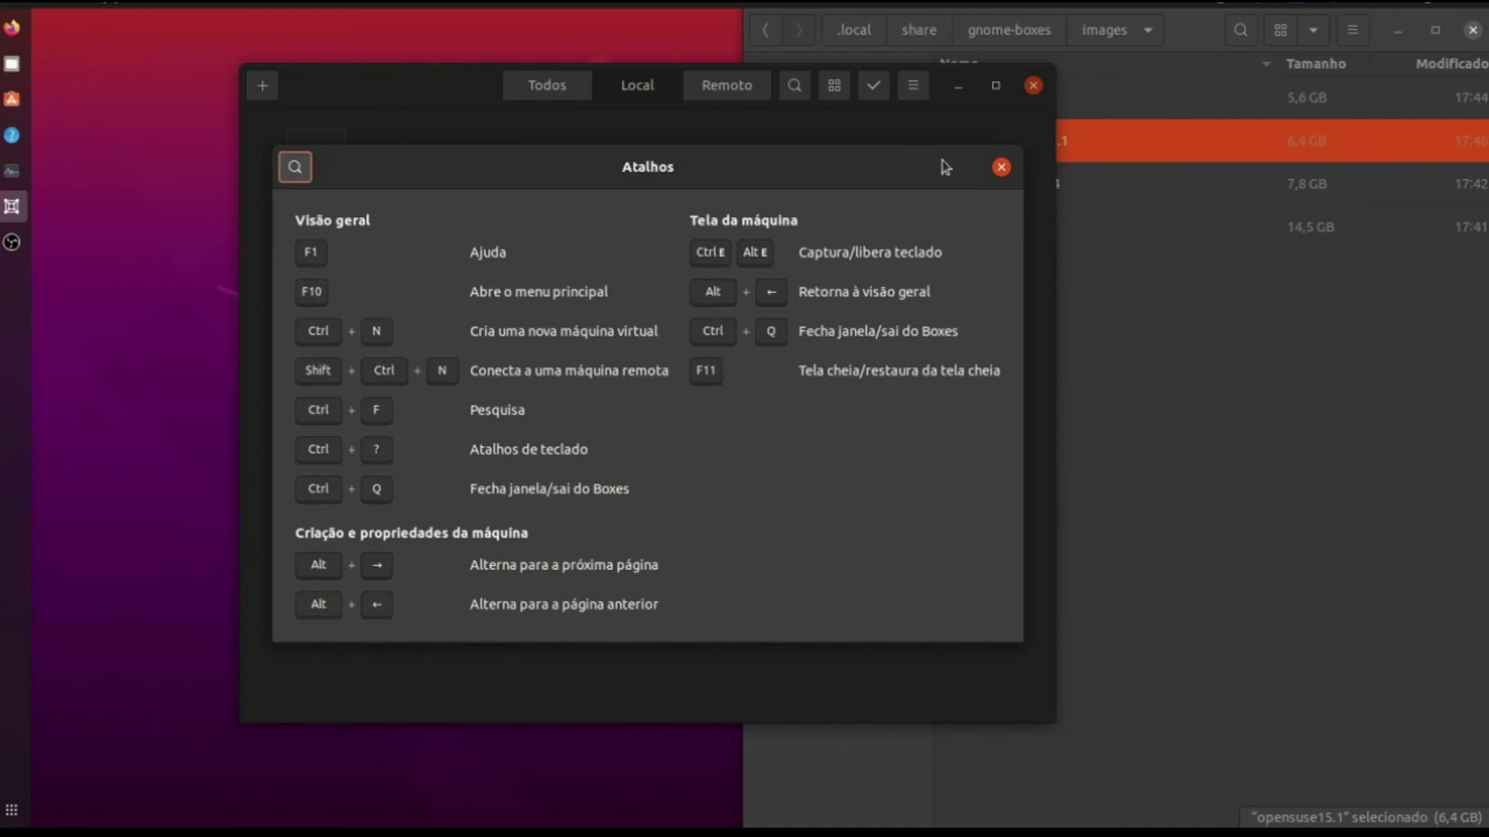
click(1001, 167)
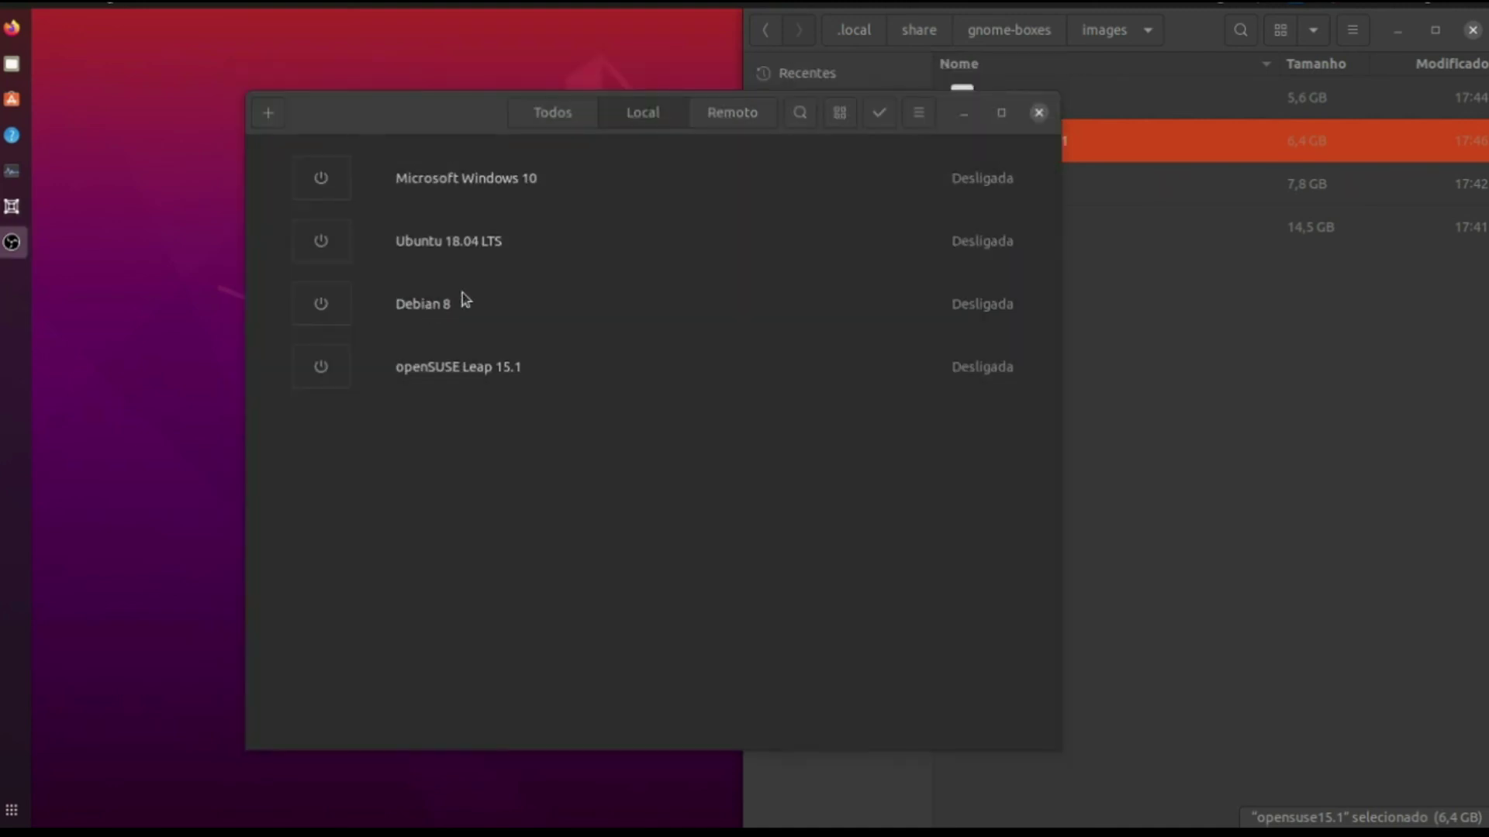
Set the Debian 8 machine's memory to 2.5 GiB and its maximum disk size to 36.5 GB in its system properties
right_click(448, 307)
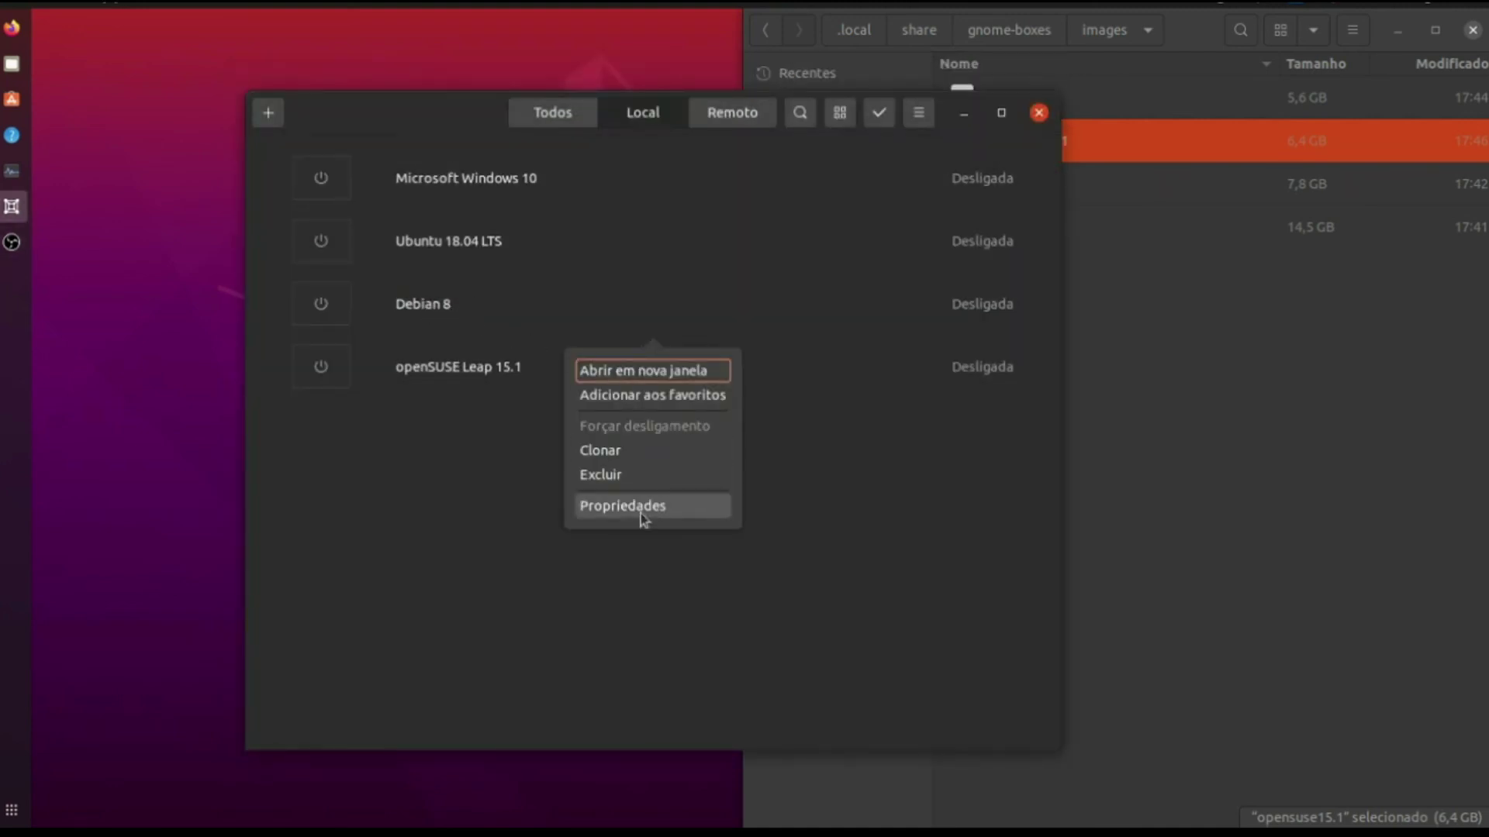
click(669, 515)
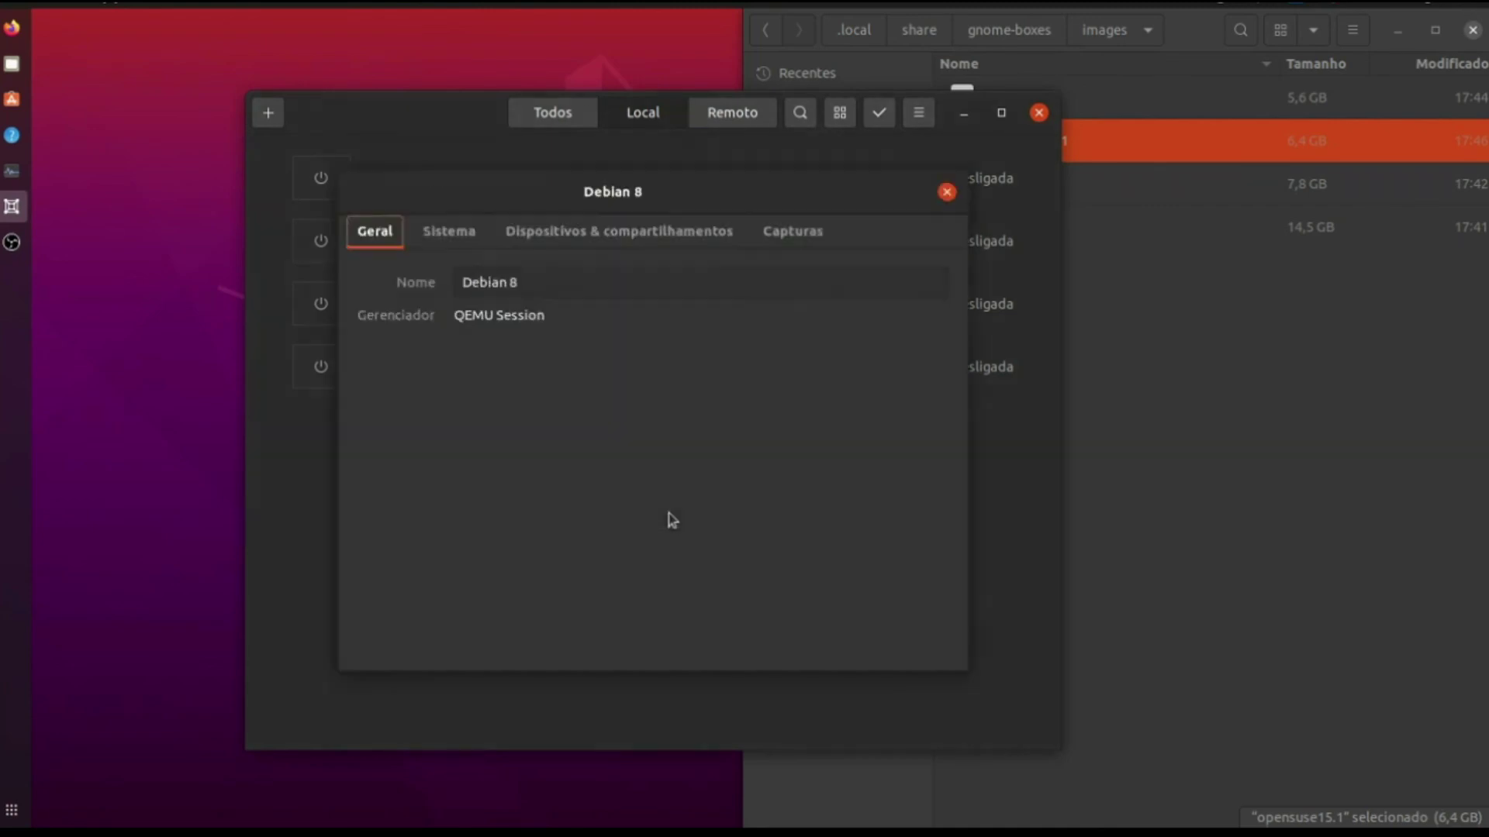
click(447, 230)
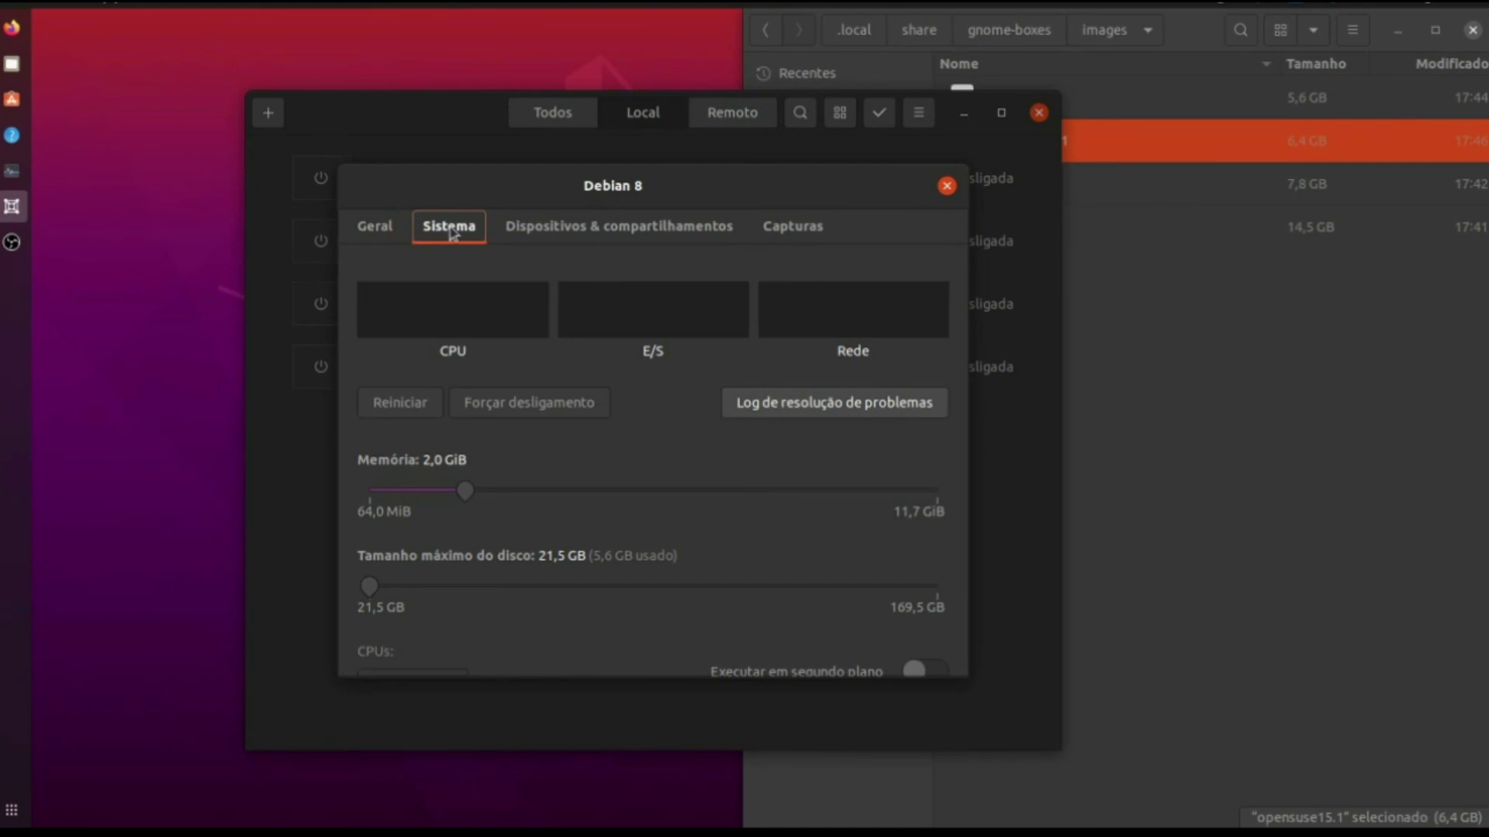
drag(458, 491, 519, 499)
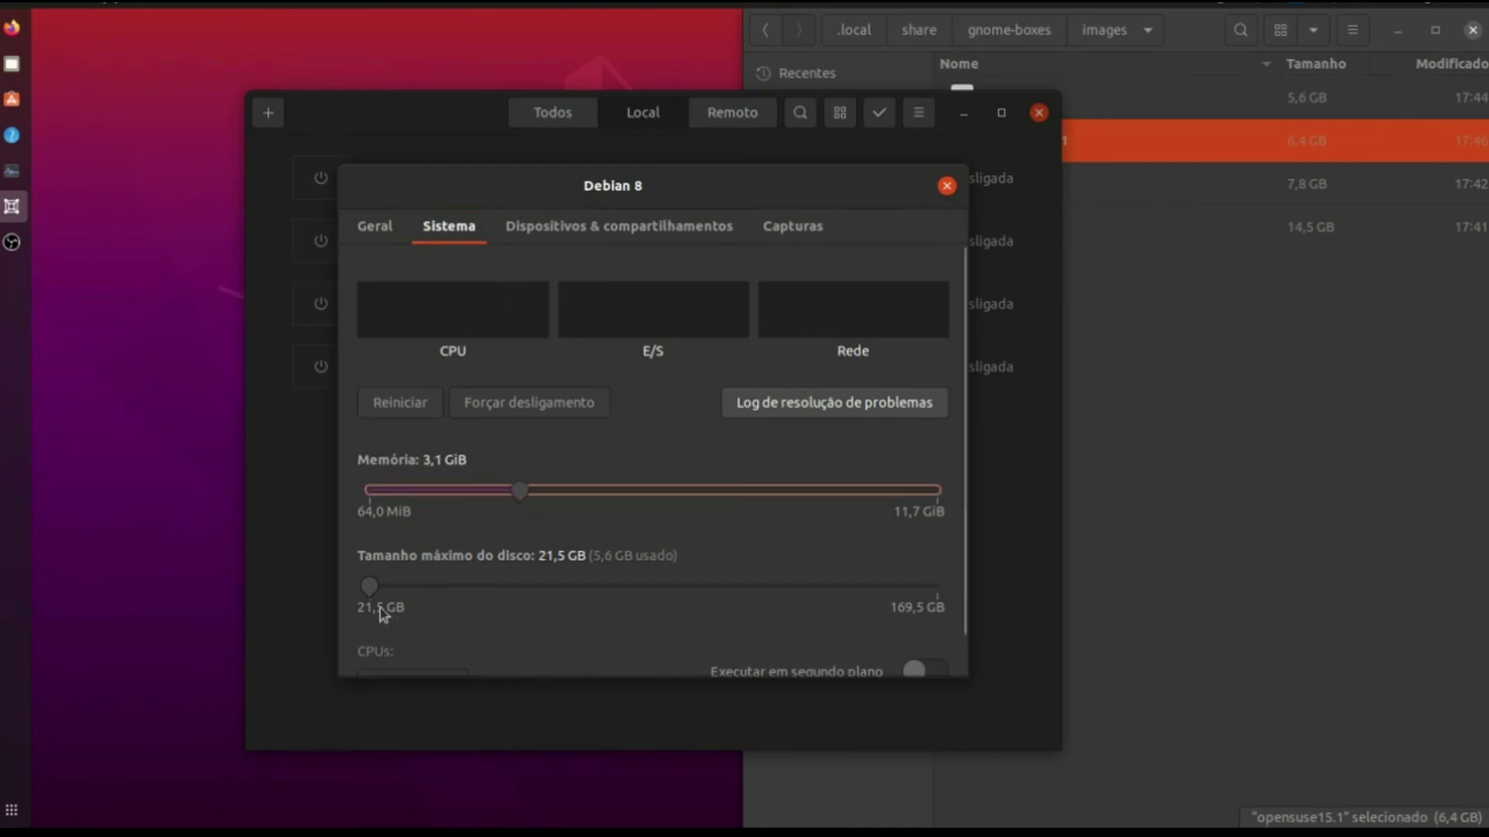
drag(374, 588, 431, 591)
scroll(509, 518, down, 3)
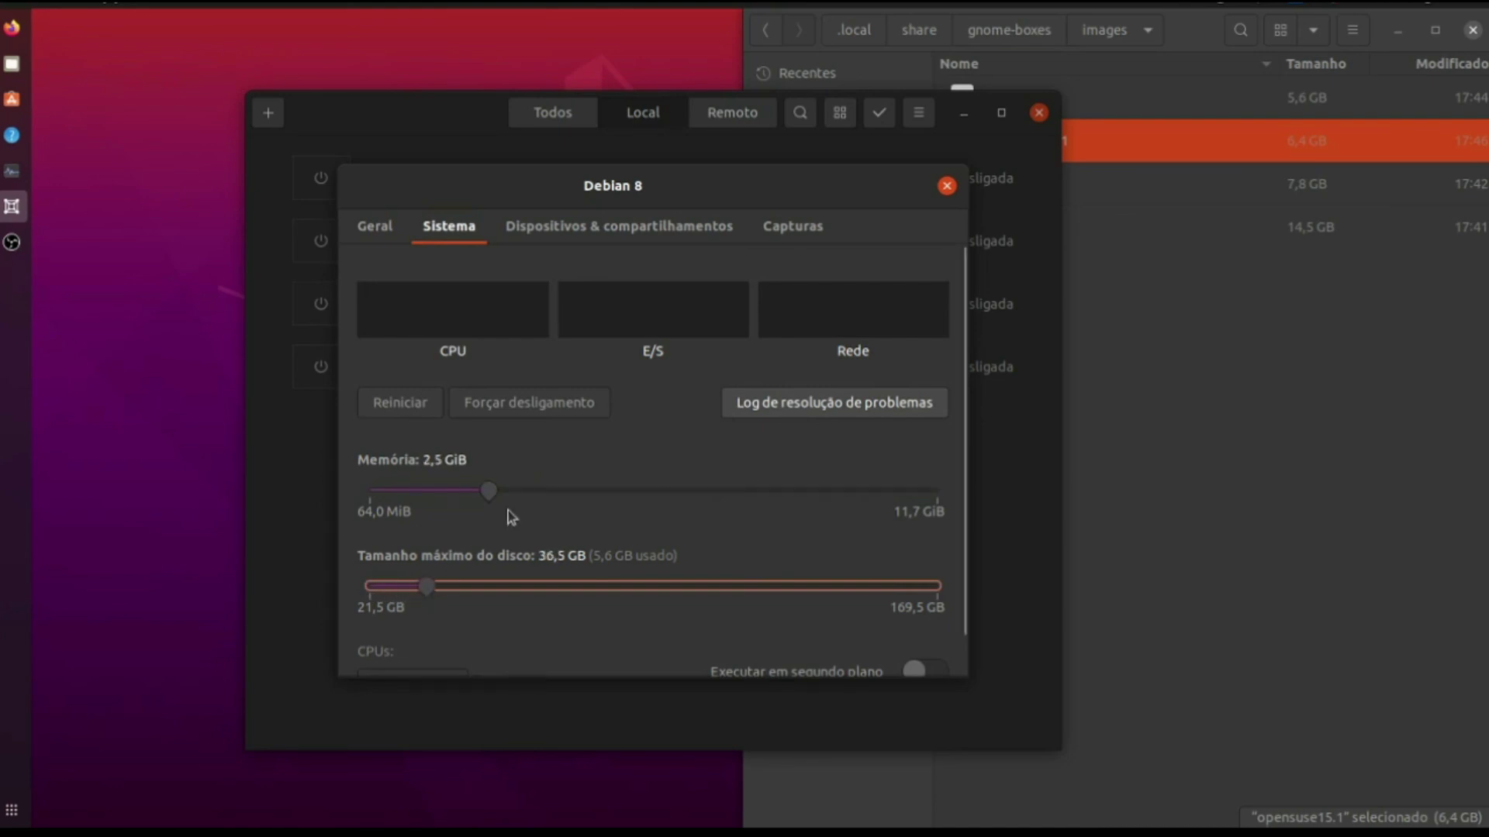
Reduce the Debian 8 machine's CPUs to 6 and close its properties
drag(964, 439, 967, 509)
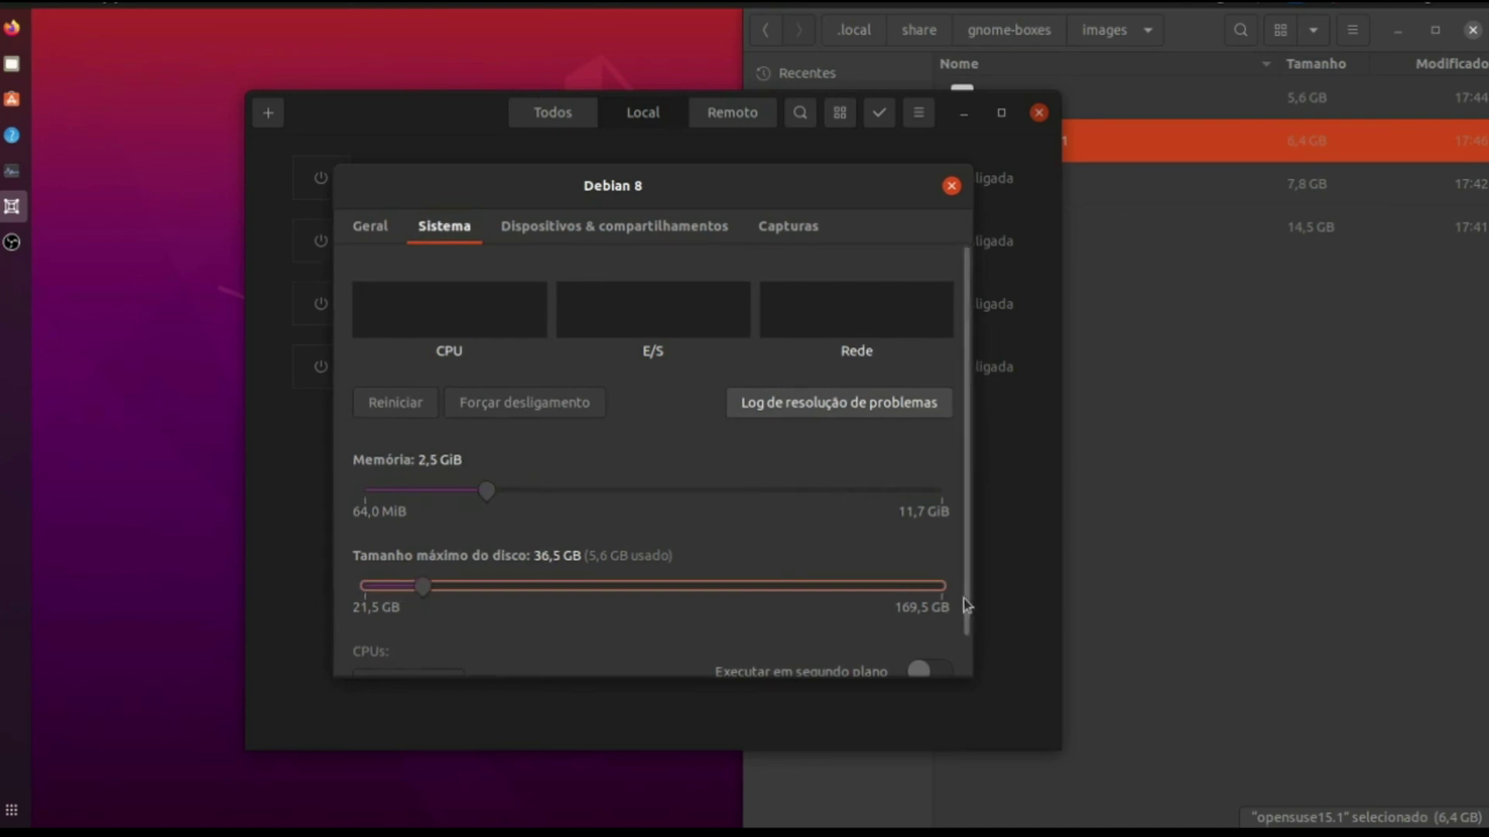
drag(970, 633, 970, 672)
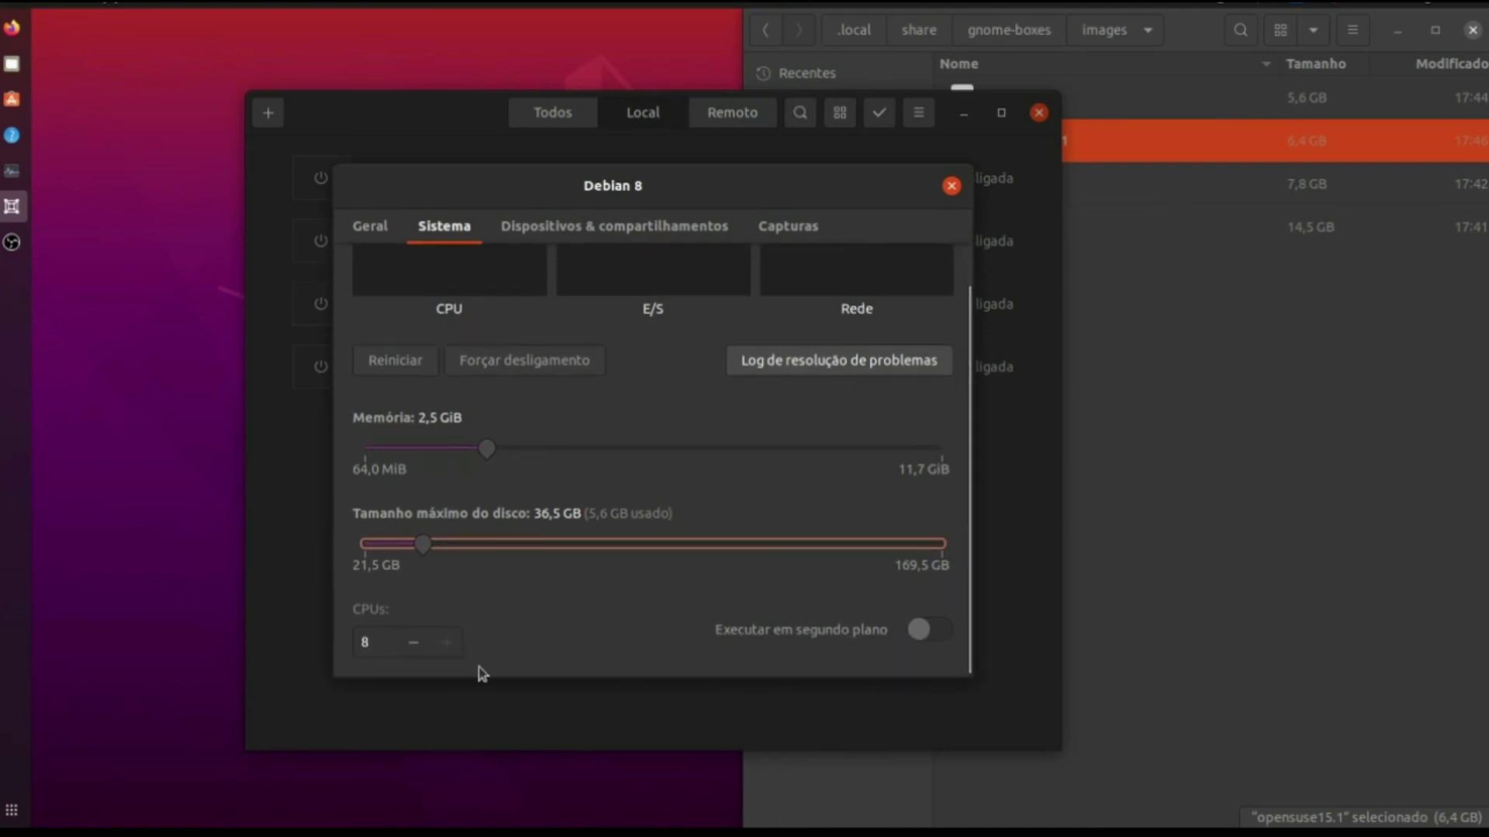
click(413, 646)
click(414, 646)
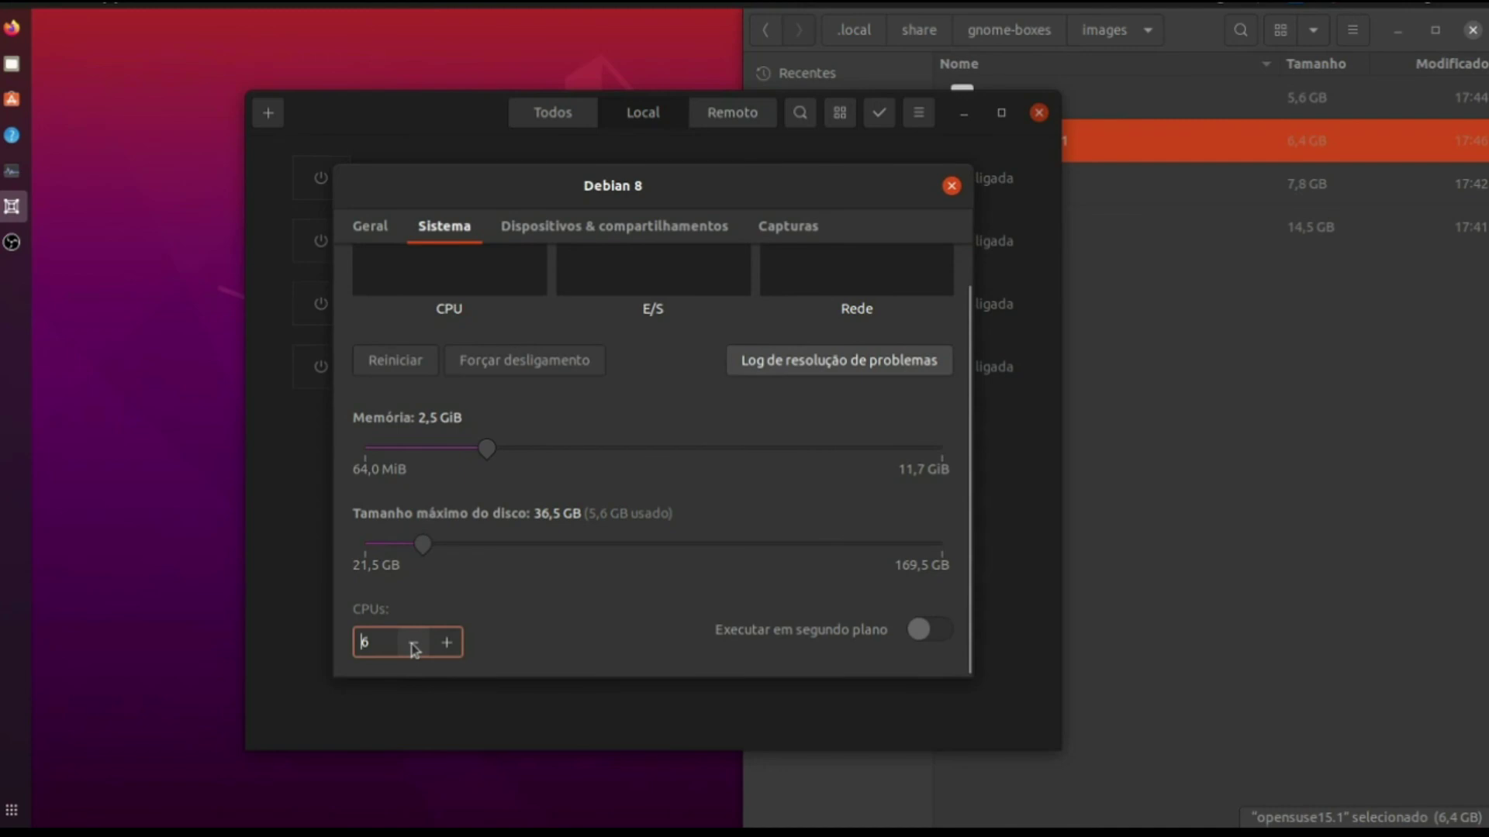
scroll(759, 300, up, 1)
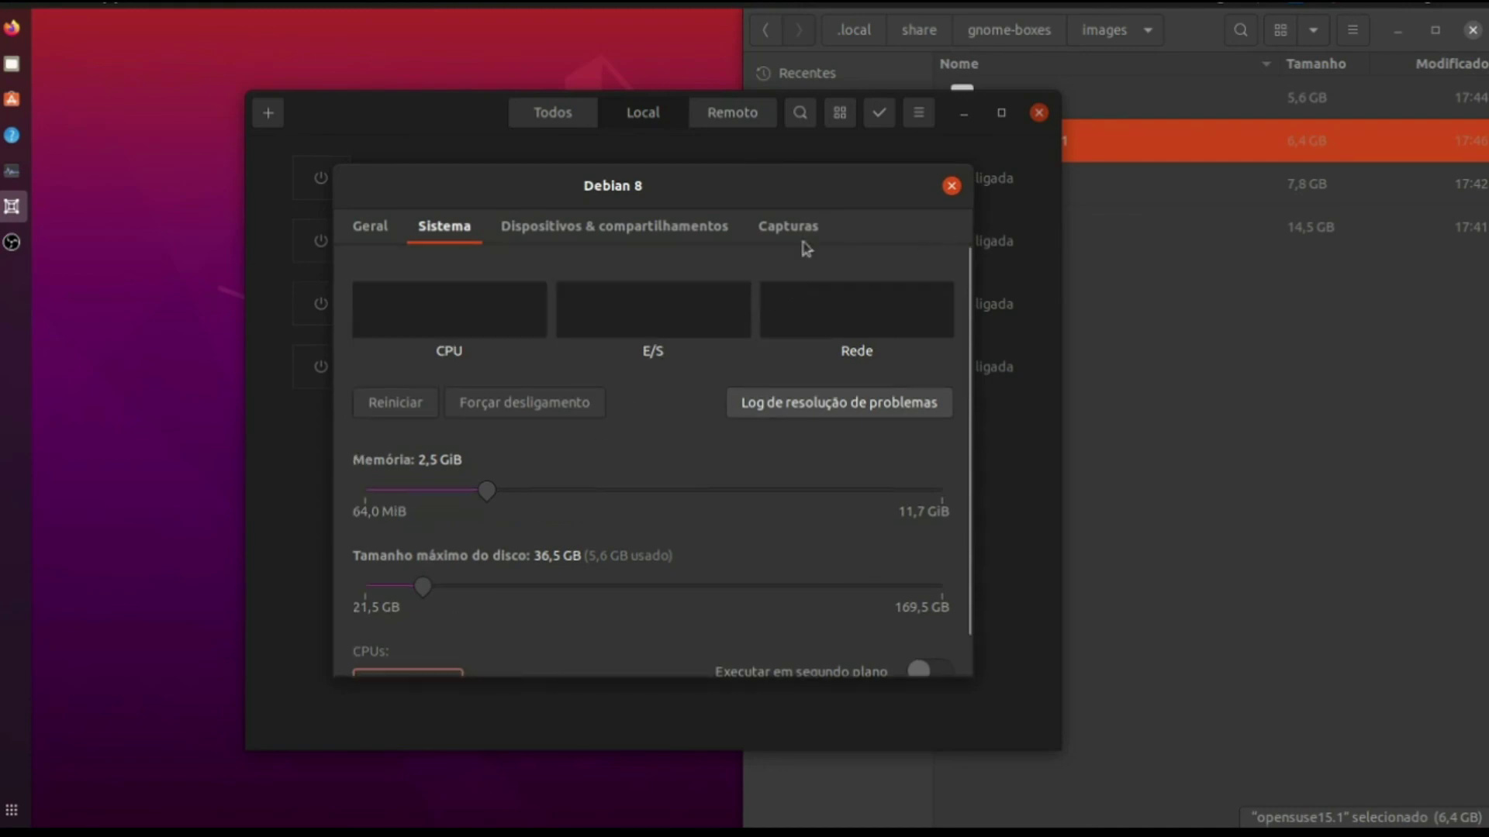
click(951, 186)
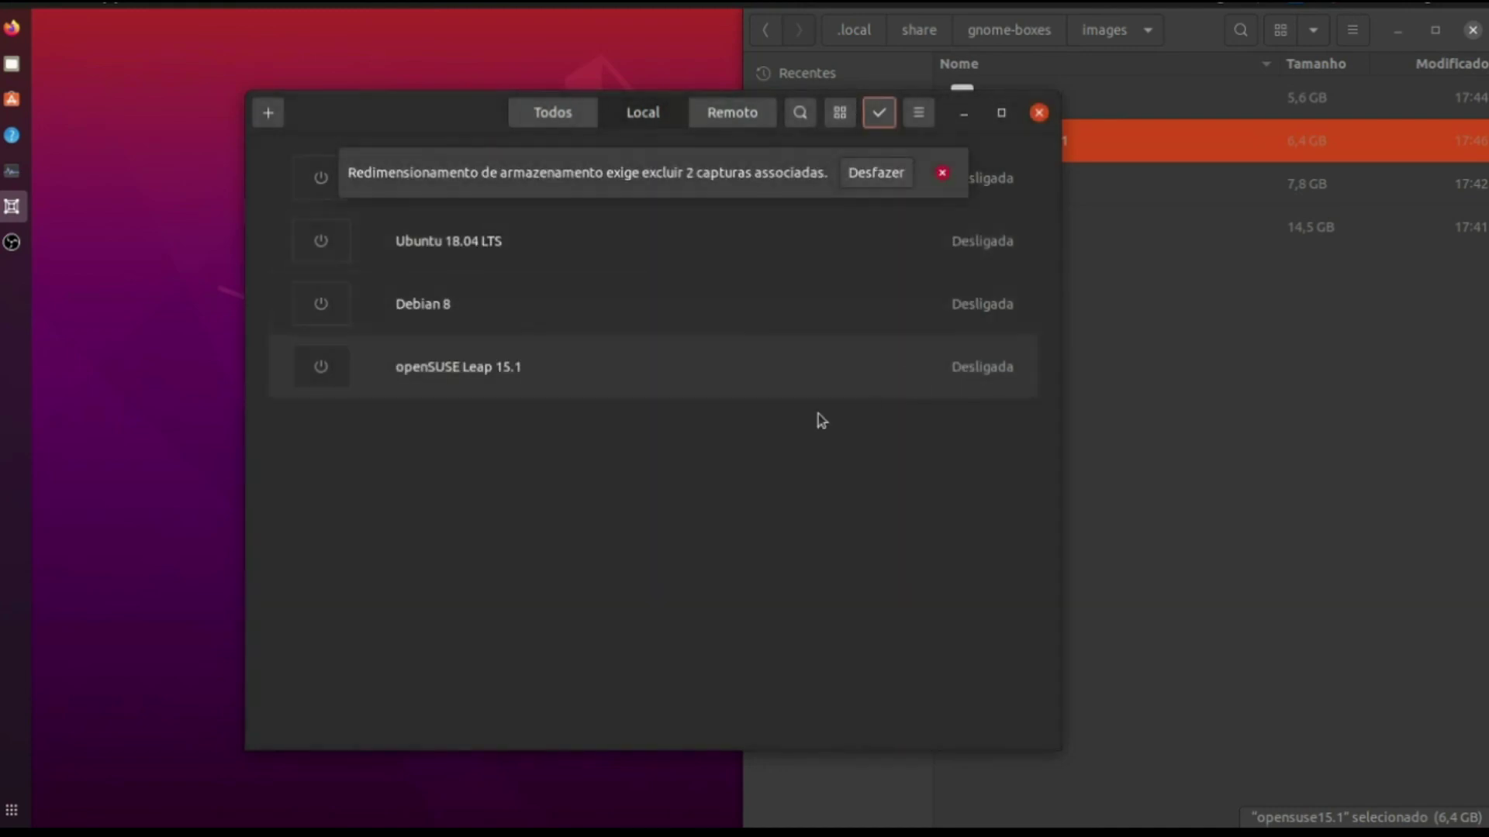
Open the Debian 8 machine, return to the overview and check its memory, disk size and CPU settings in the system properties
click(542, 308)
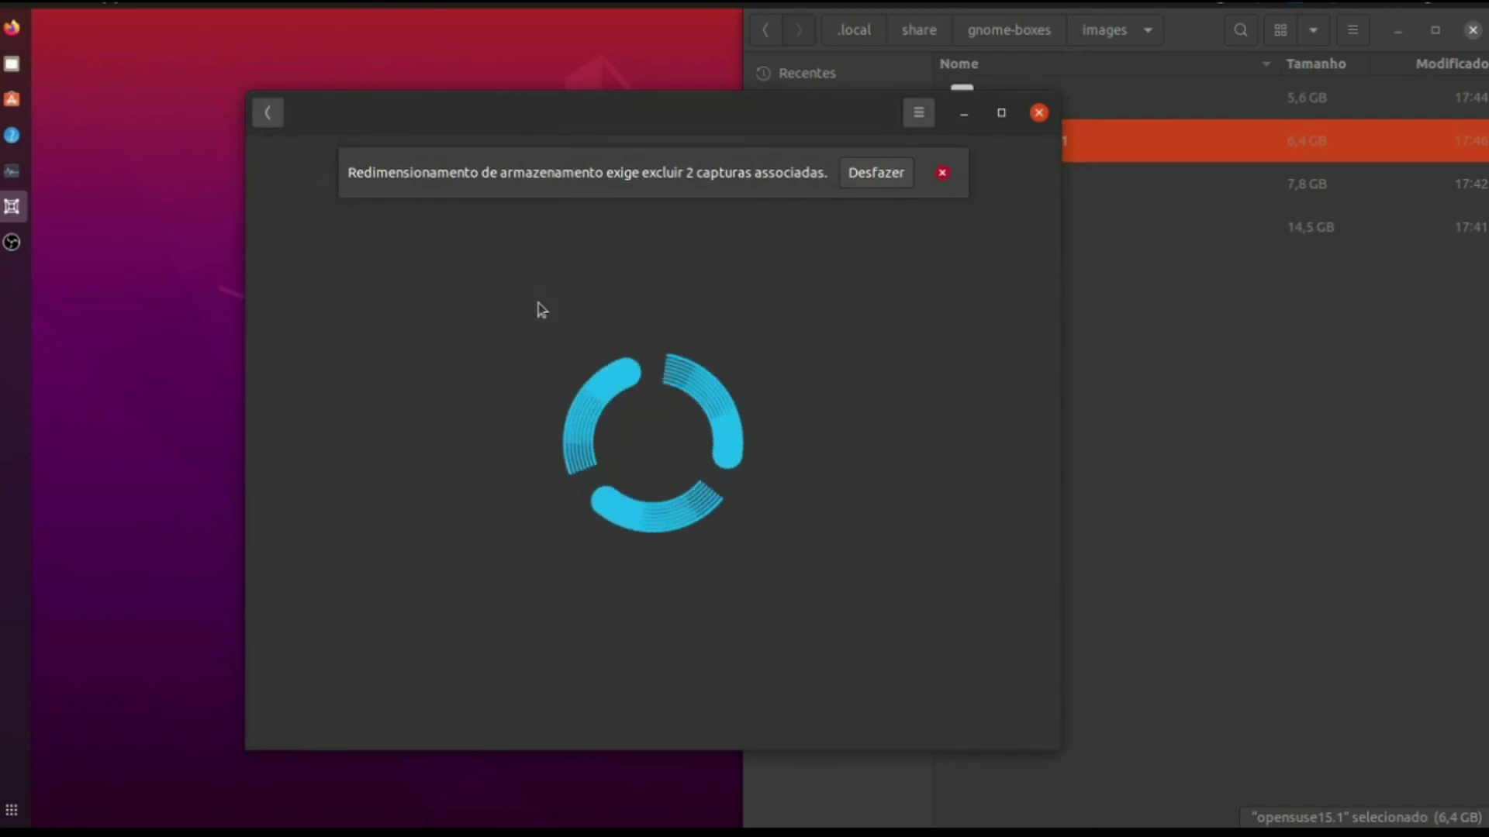
click(269, 113)
right_click(457, 308)
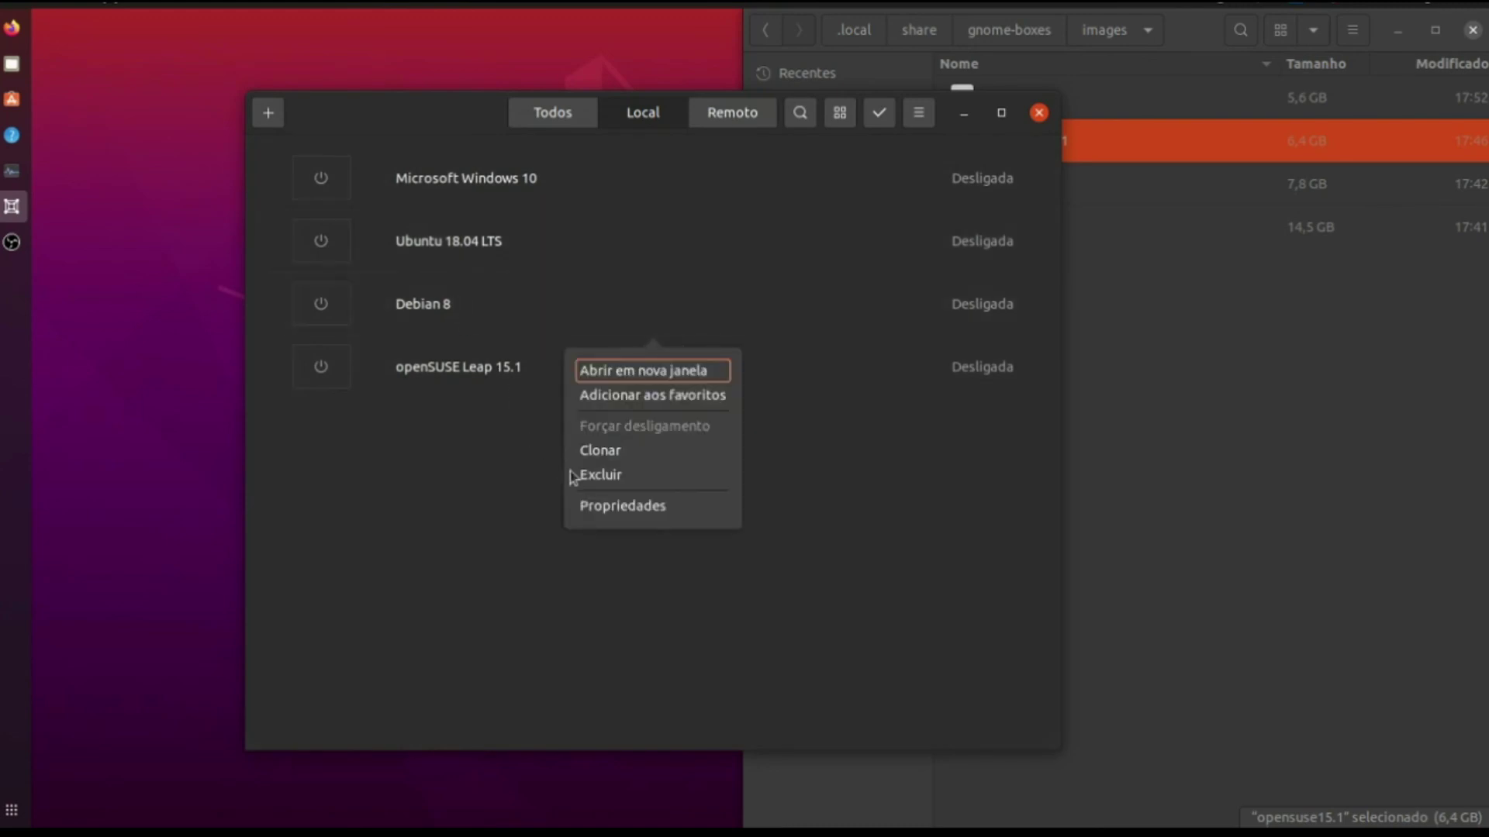
click(620, 505)
click(445, 226)
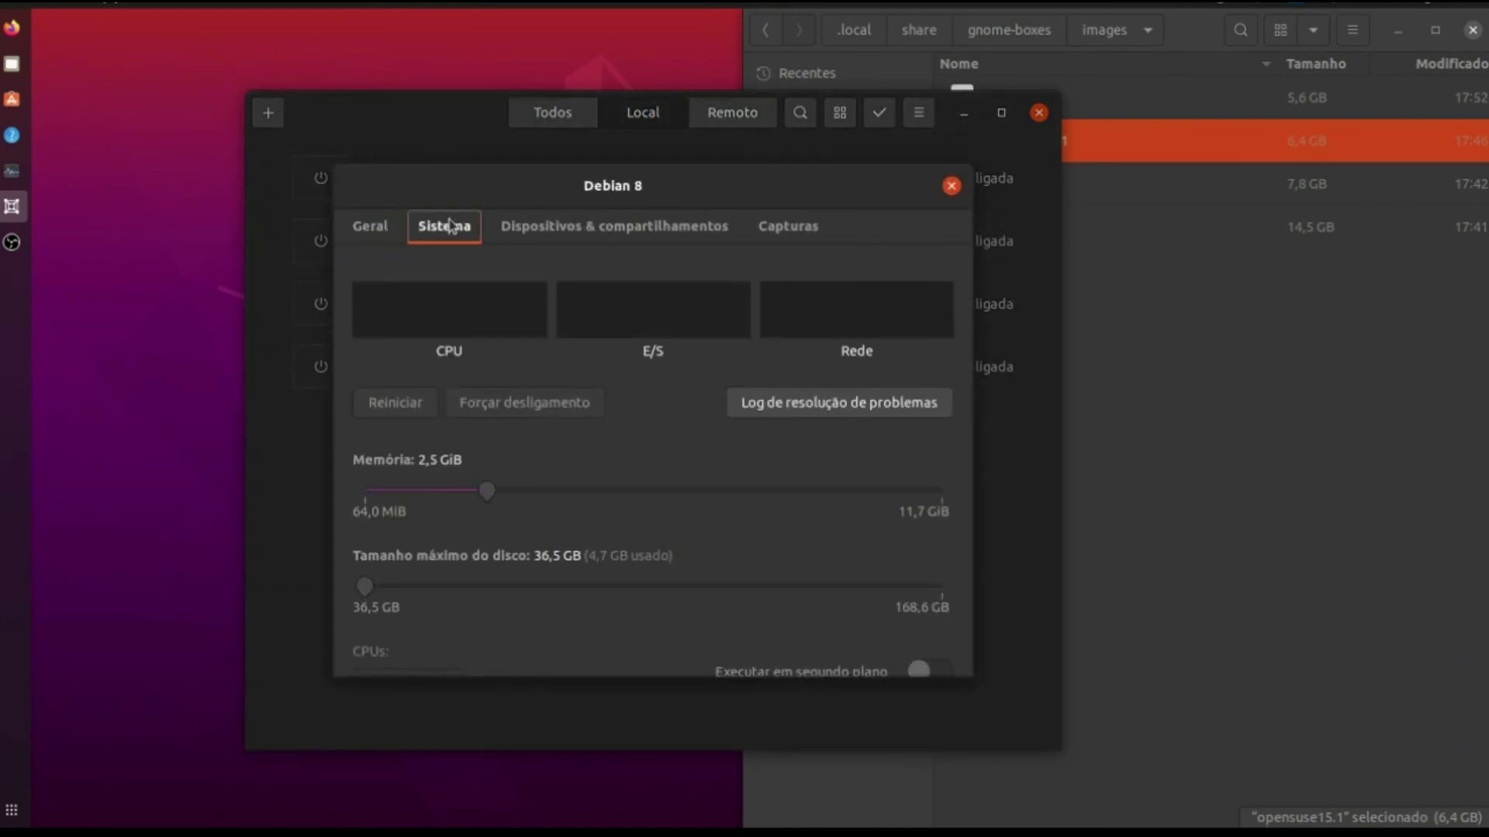
scroll(971, 379, down, 1)
scroll(970, 378, down, 2)
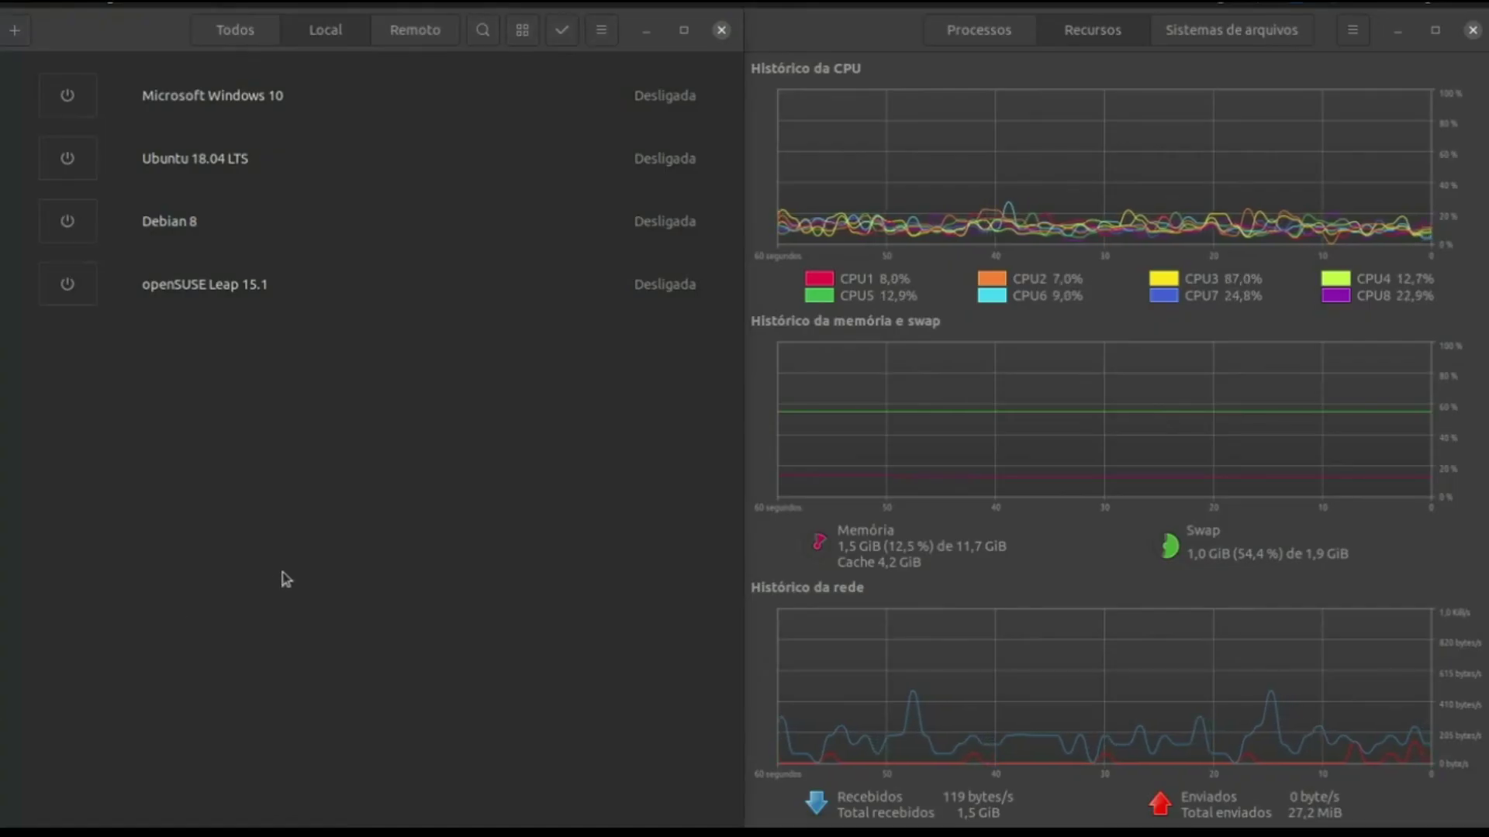